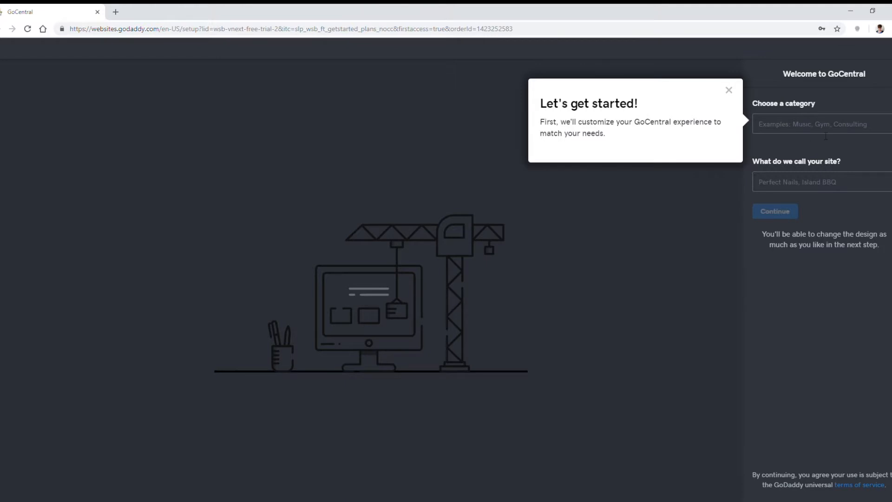
Step: Choose Health as the website category and look through the template preview
click(826, 135)
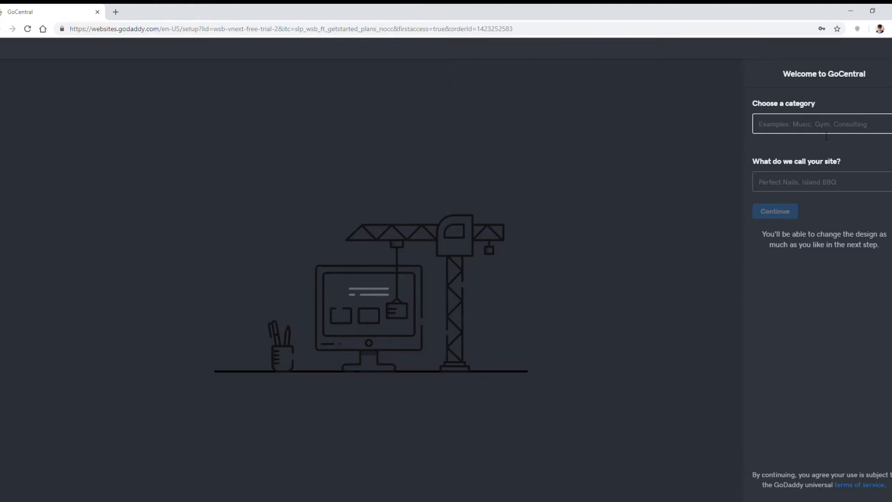
text(Health)
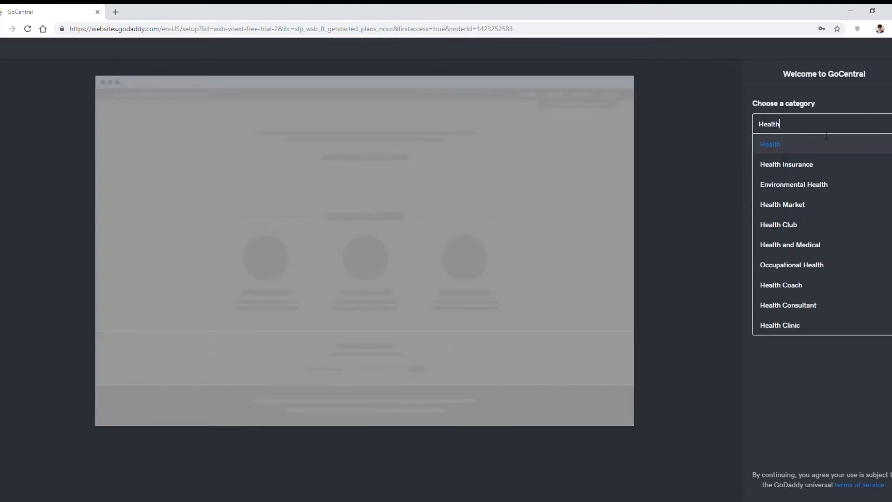
click(781, 146)
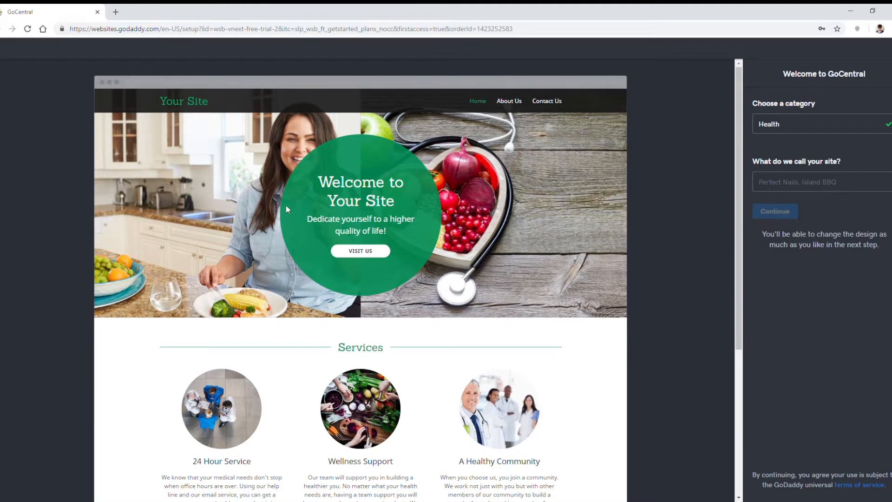
scroll(242, 382, down, 2)
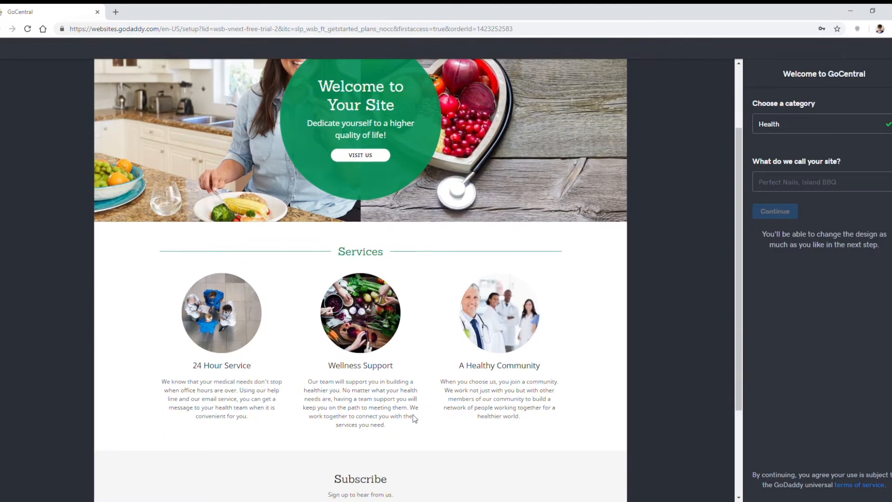
scroll(449, 418, down, 2)
scroll(450, 418, up, 1)
scroll(450, 418, up, 3)
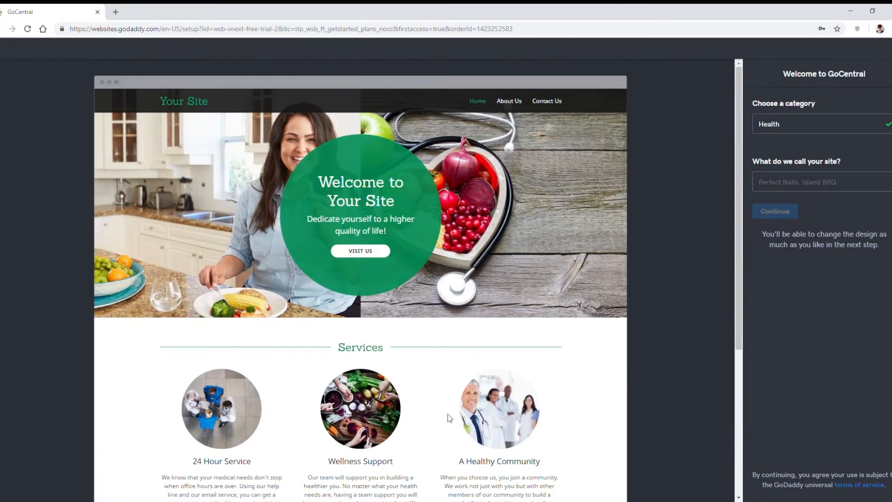
Step: Name the site "What the Health?" and continue to the site editor
click(810, 177)
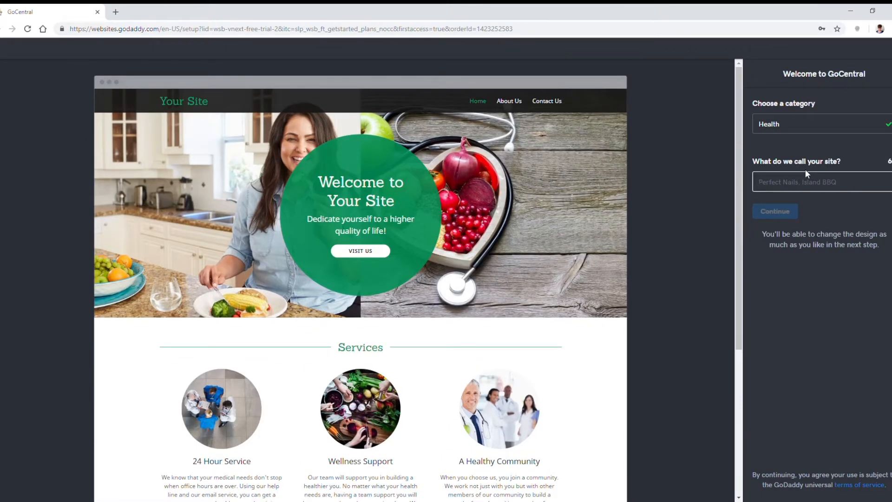
text(What the)
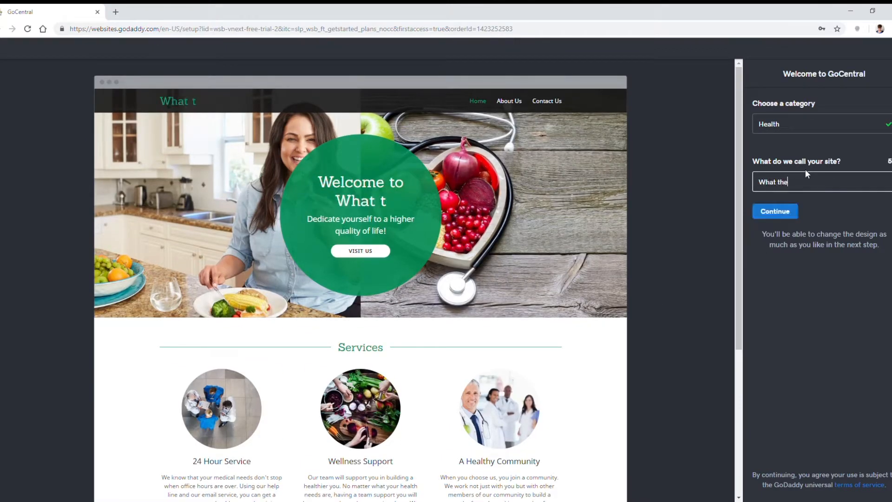
text( Health?)
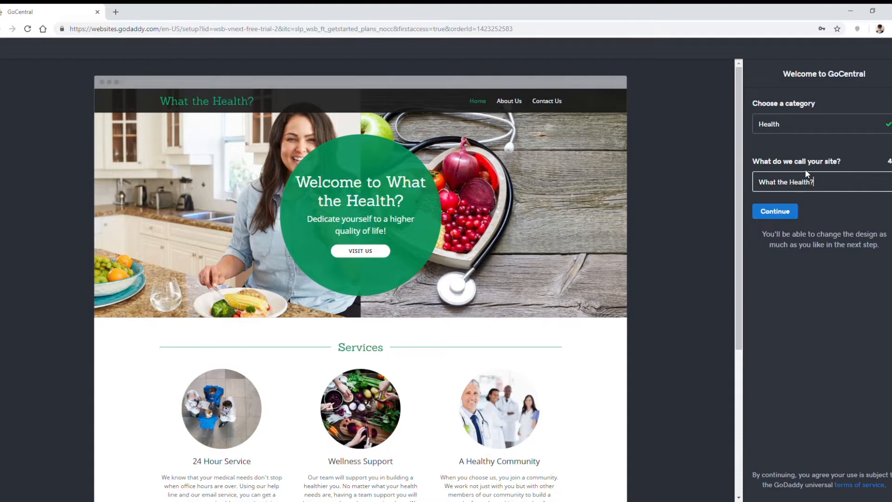
click(788, 215)
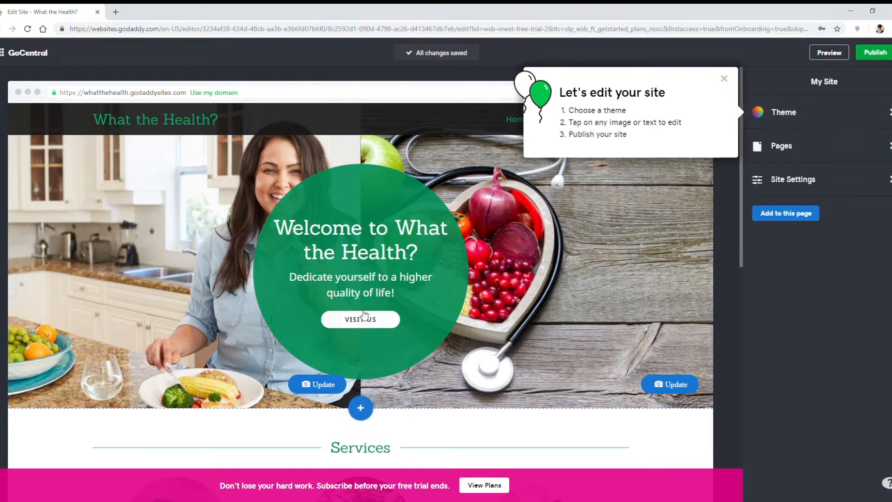
Step: Dismiss the introductory editing tips, preview the site, and return to editing
click(724, 78)
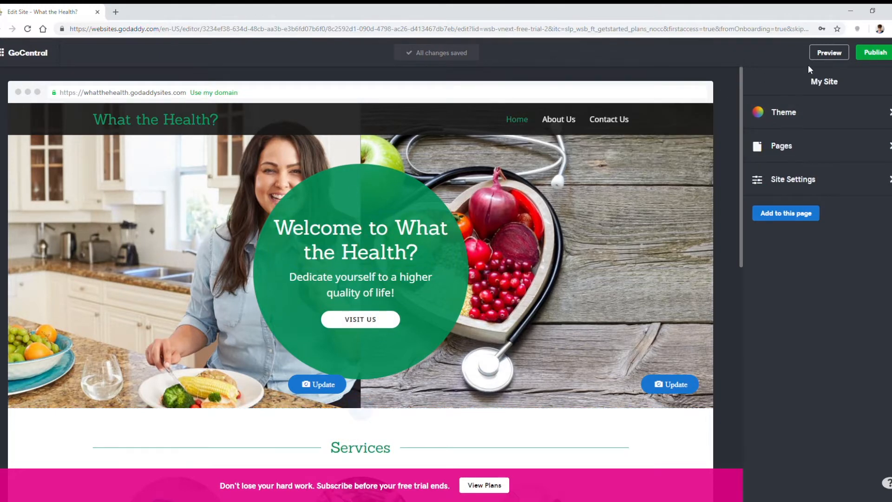
click(833, 52)
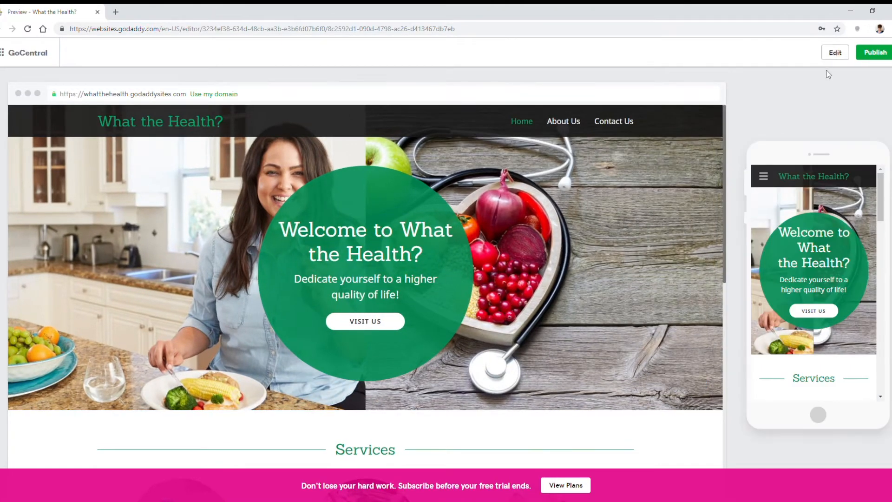
click(837, 53)
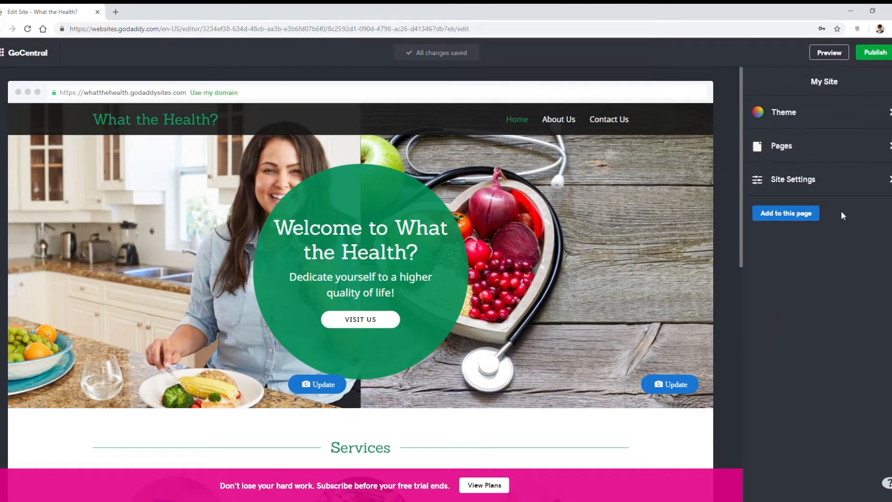
Step: Go through the site's available themes from Craft forward to Dusk
click(829, 117)
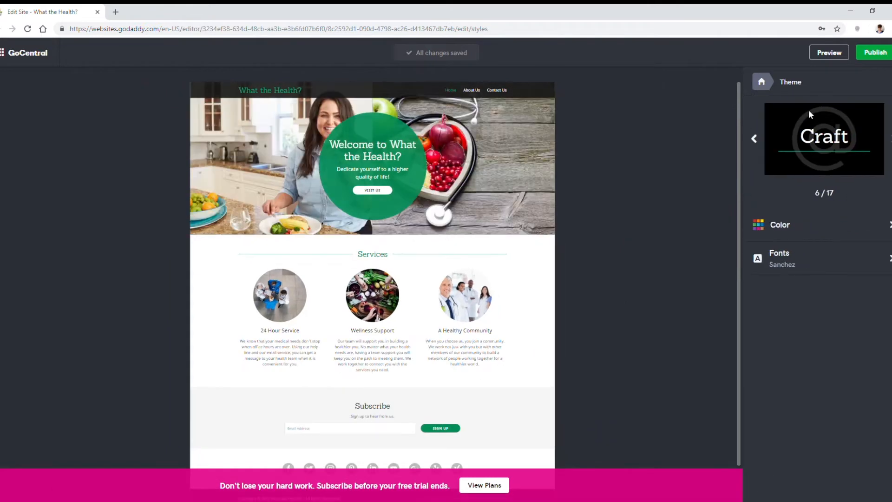
click(890, 139)
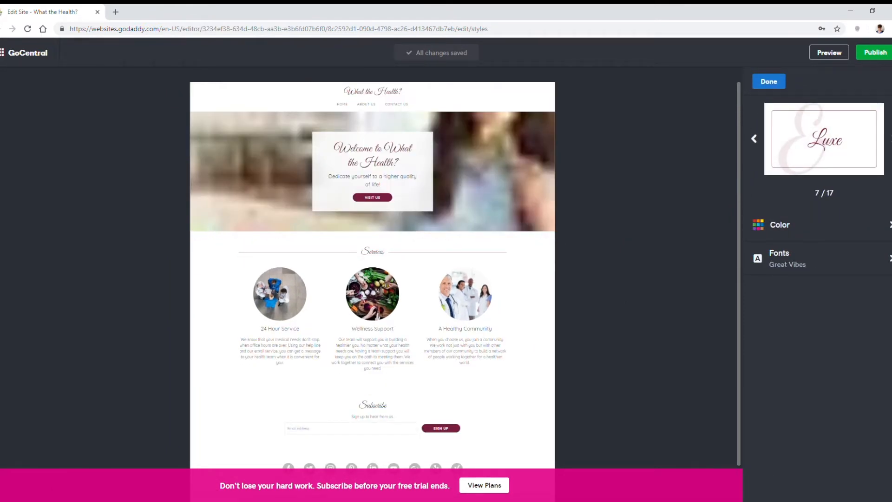
click(890, 138)
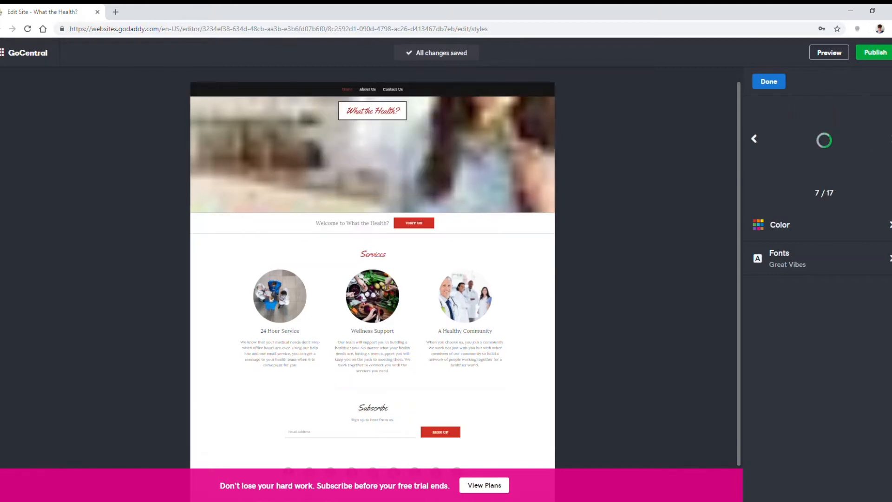
click(891, 139)
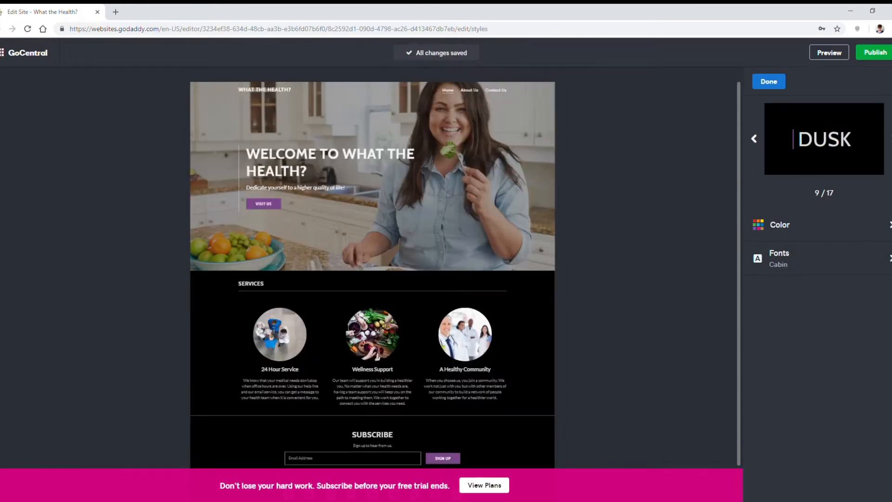
Step: Look at the color and font options offered for the Dusk theme
click(857, 228)
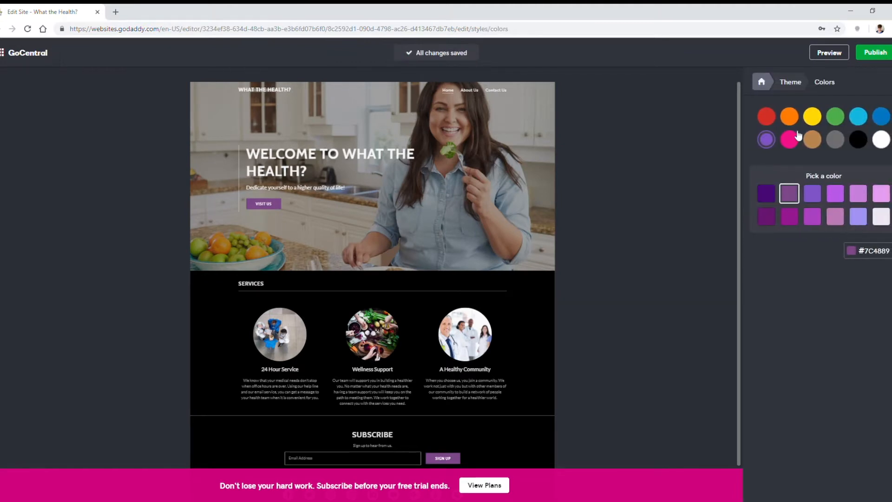
click(792, 84)
click(813, 256)
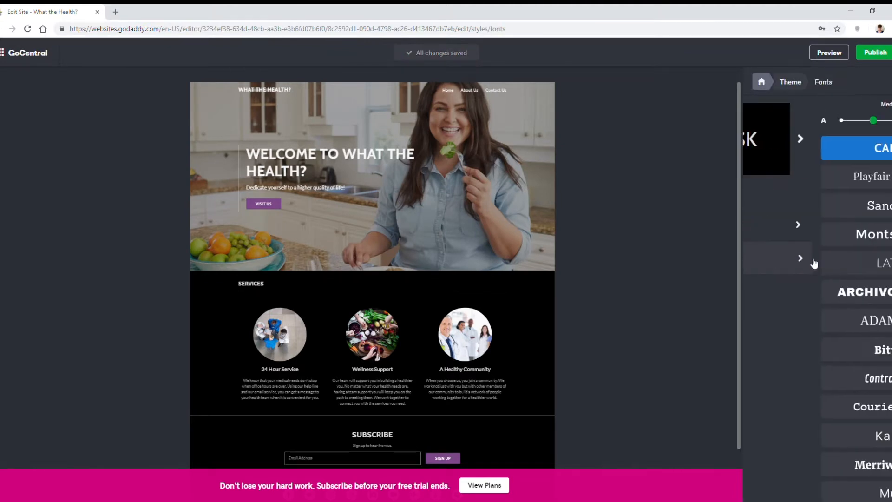
click(790, 82)
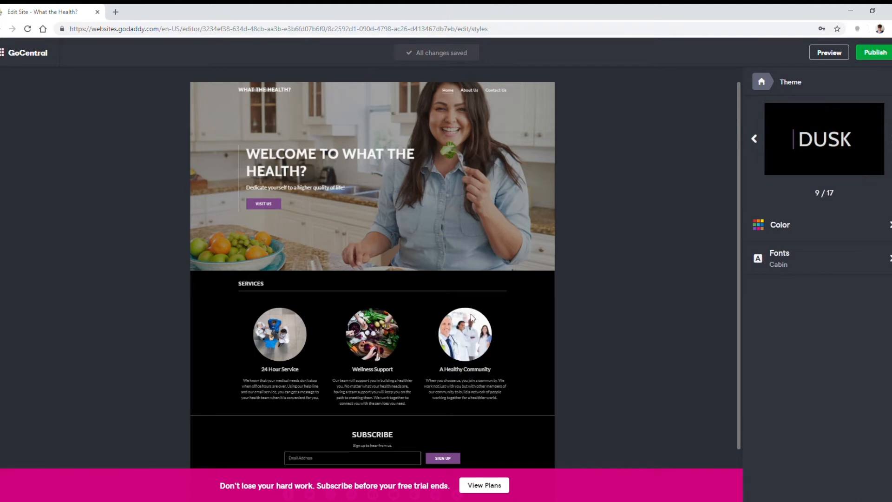
Step: Try the Bright theme for comparison and settle on the Dawn theme for the site
click(891, 139)
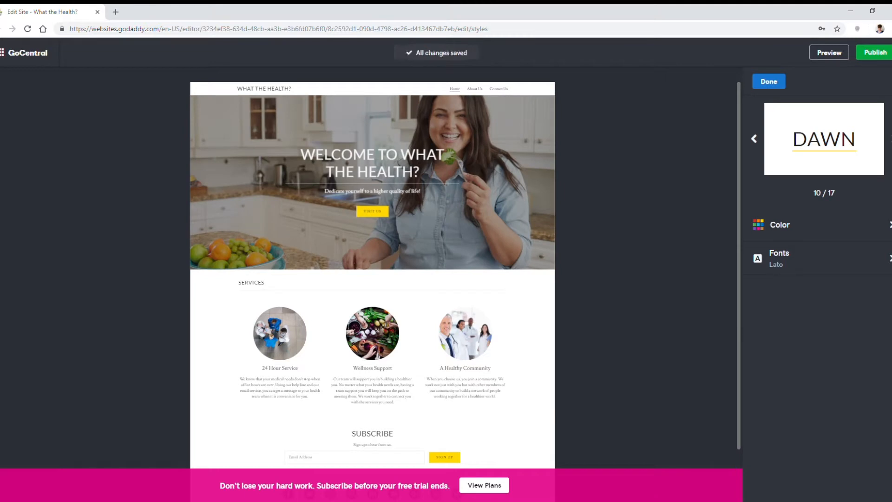
click(890, 138)
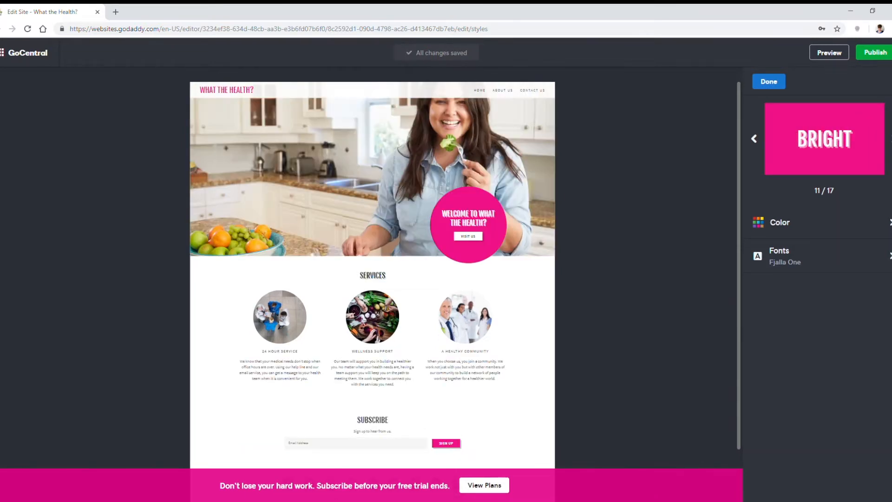
click(754, 139)
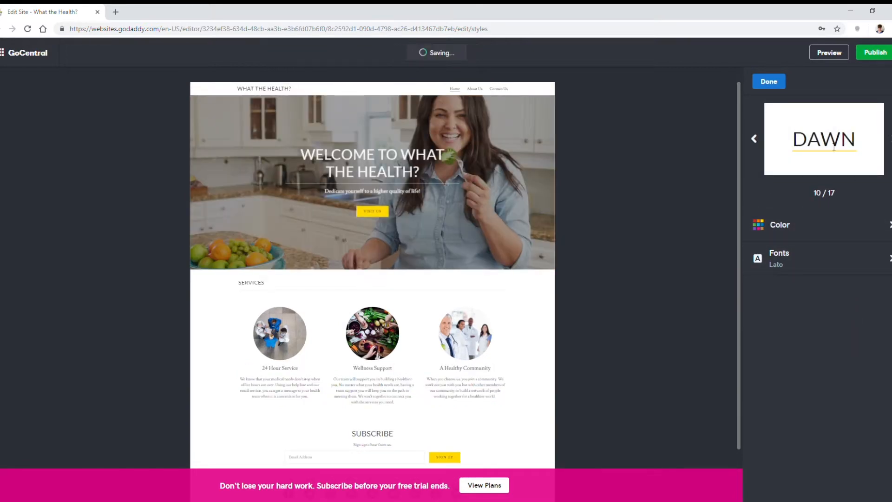
Step: Try red, light blue and green accent colors on the Dawn theme, ending with the green shade #35C987
click(859, 233)
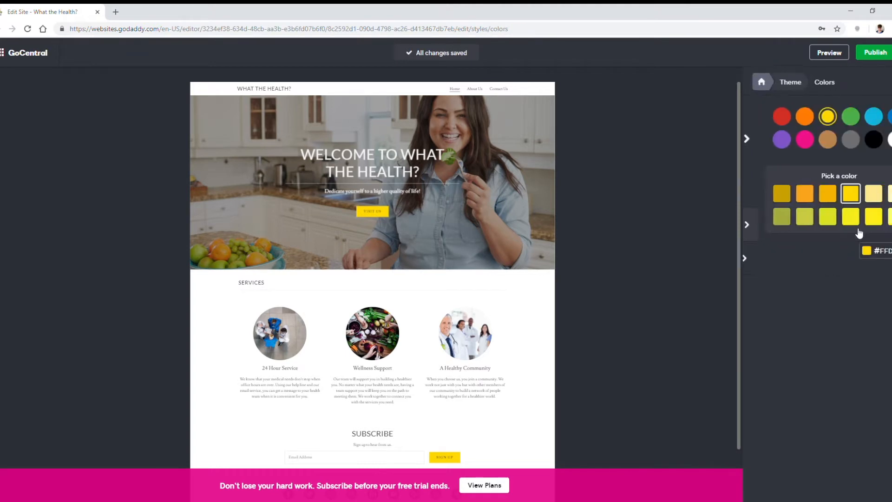
click(767, 119)
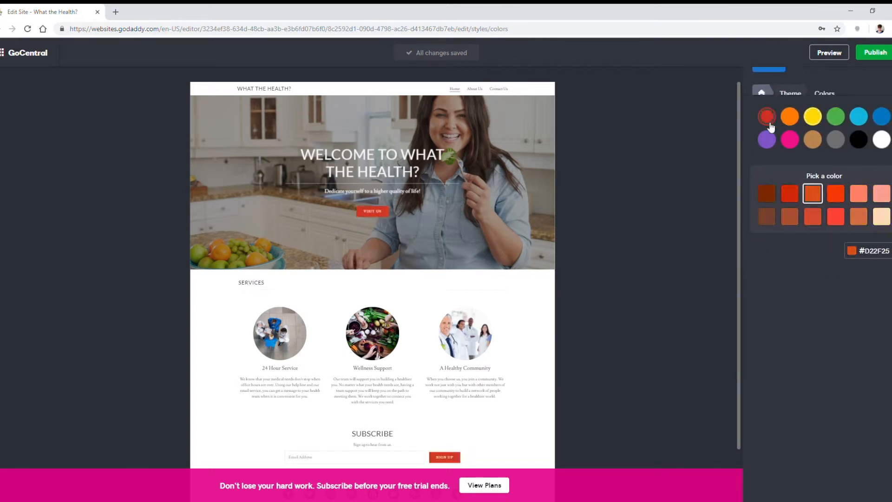
click(836, 216)
click(858, 216)
click(861, 196)
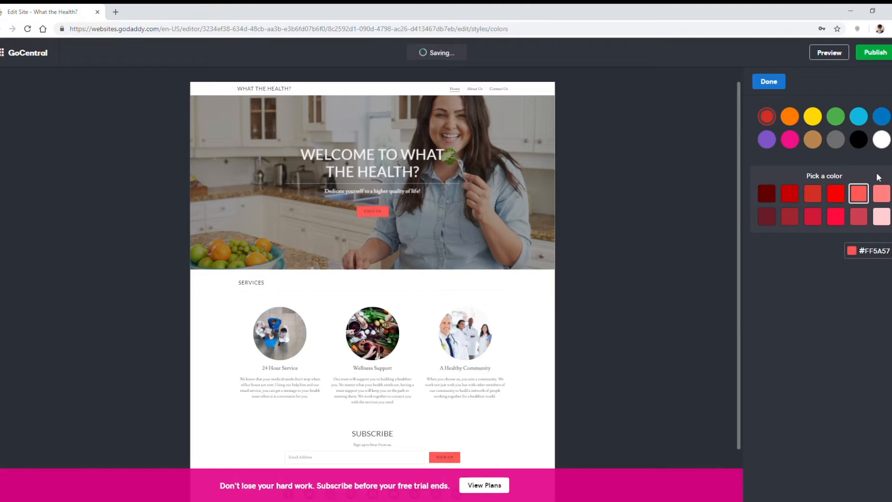
click(865, 119)
click(839, 118)
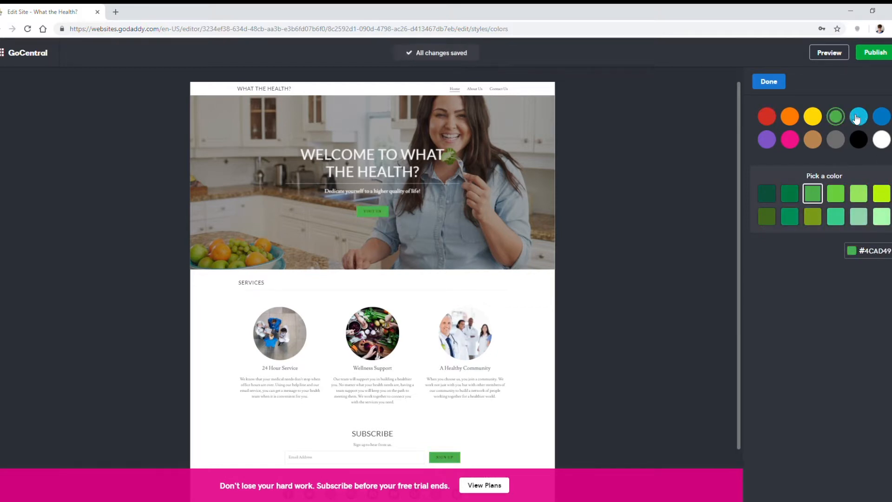
click(836, 216)
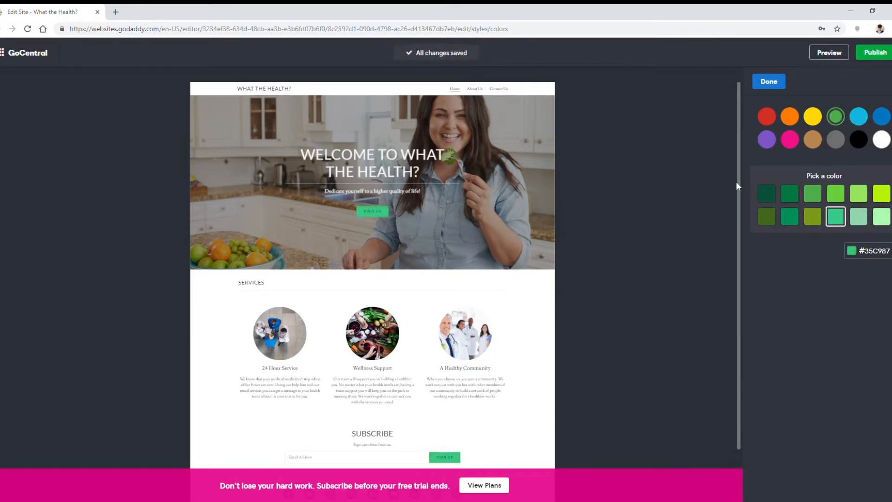
Step: Set the theme's accent color to the custom hex value #58C09D and finish the color change
click(869, 251)
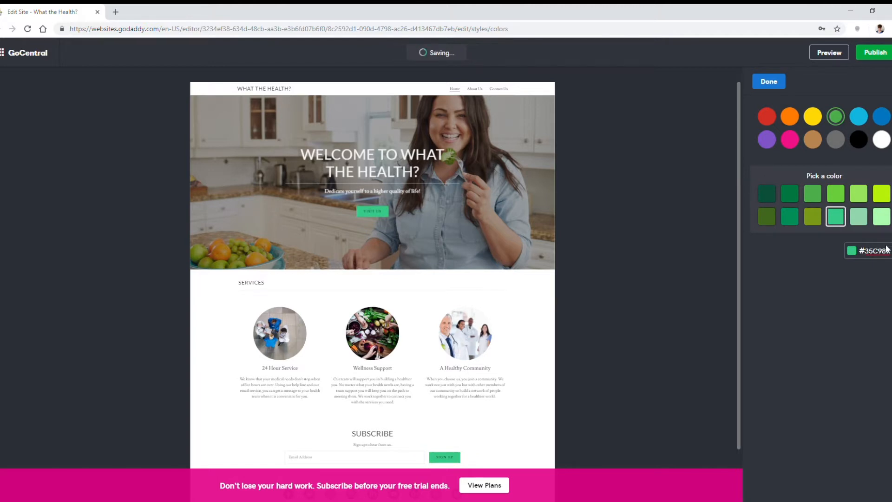
drag(865, 251, 886, 251)
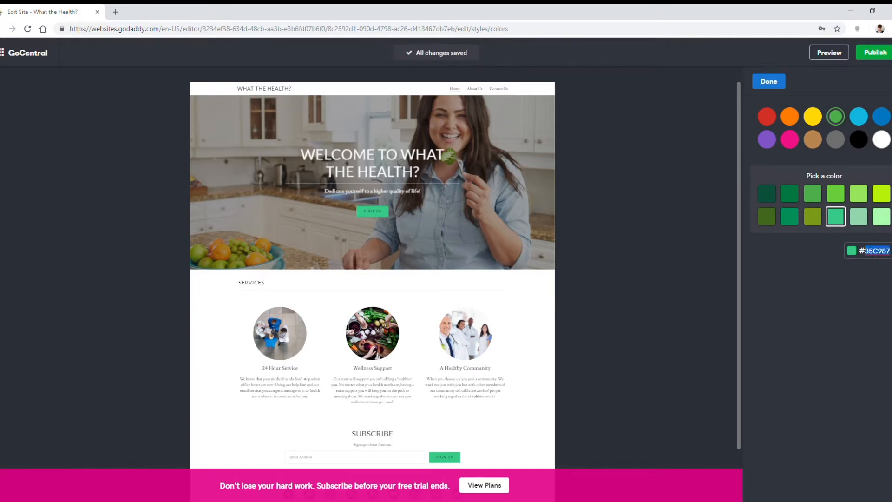
text(5)
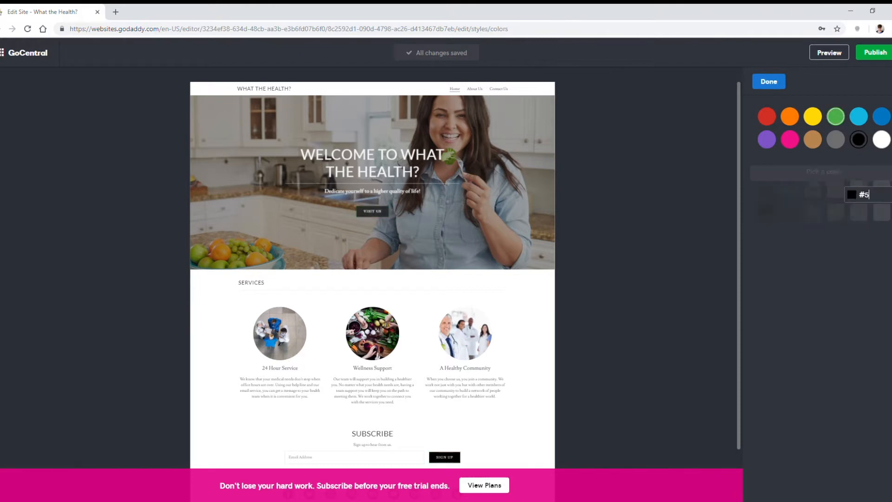
text(8C09D)
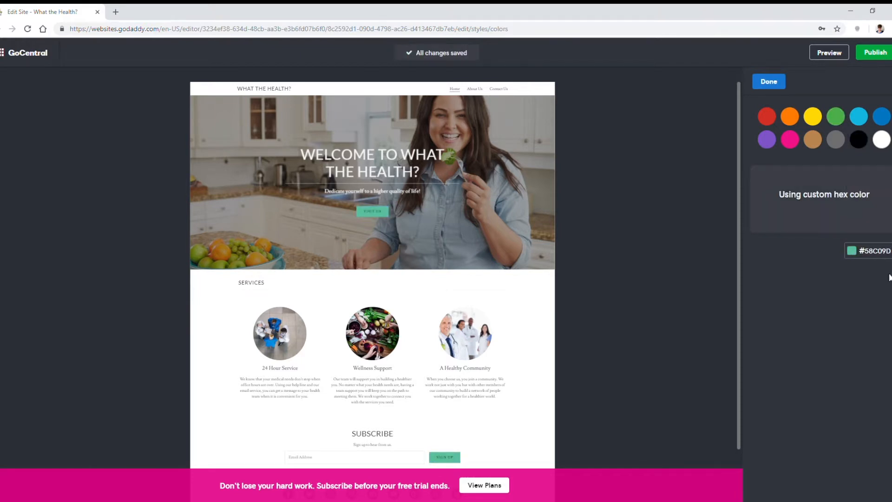
click(769, 82)
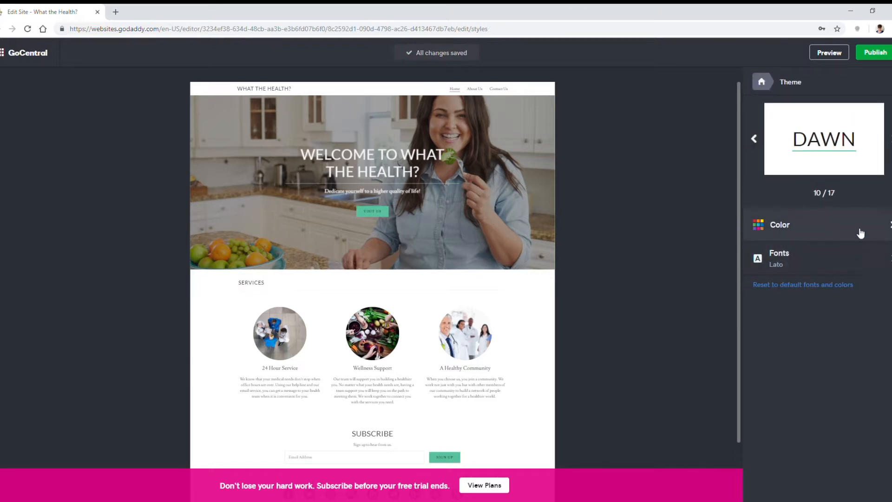
Step: Try the Playfair Display, Archivo Black and Bitter fonts on the Dawn theme
click(813, 261)
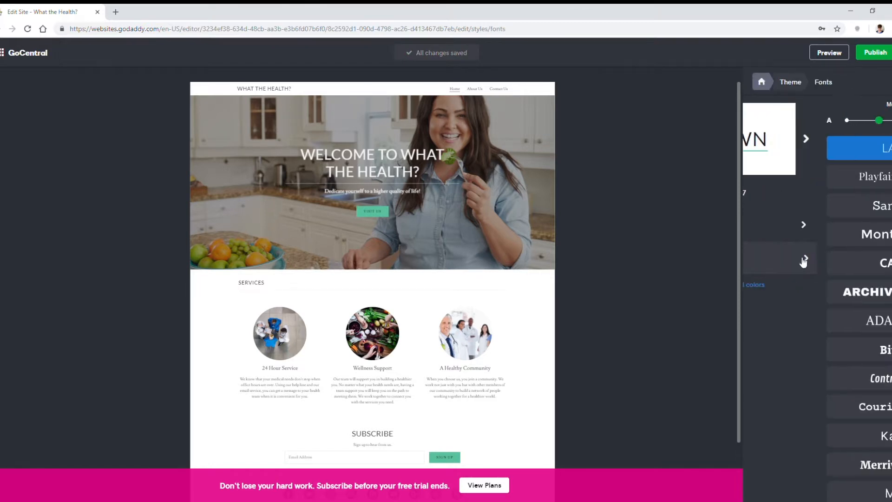
click(855, 184)
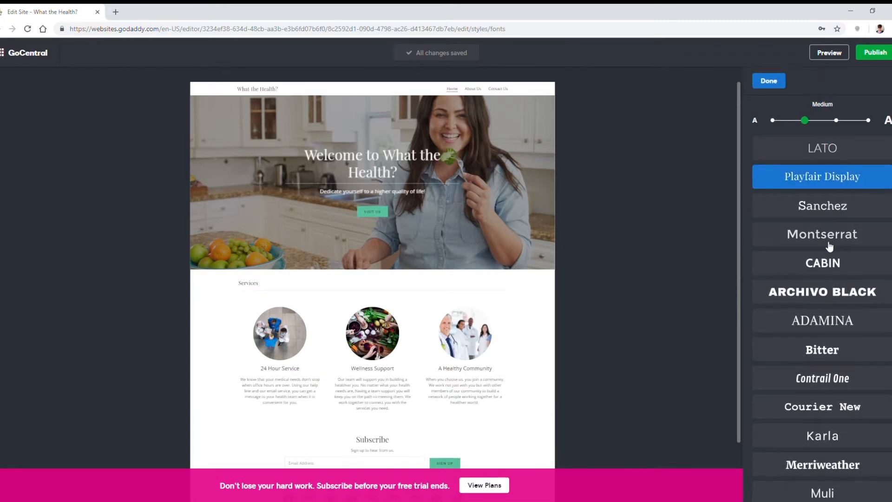
click(816, 291)
click(822, 352)
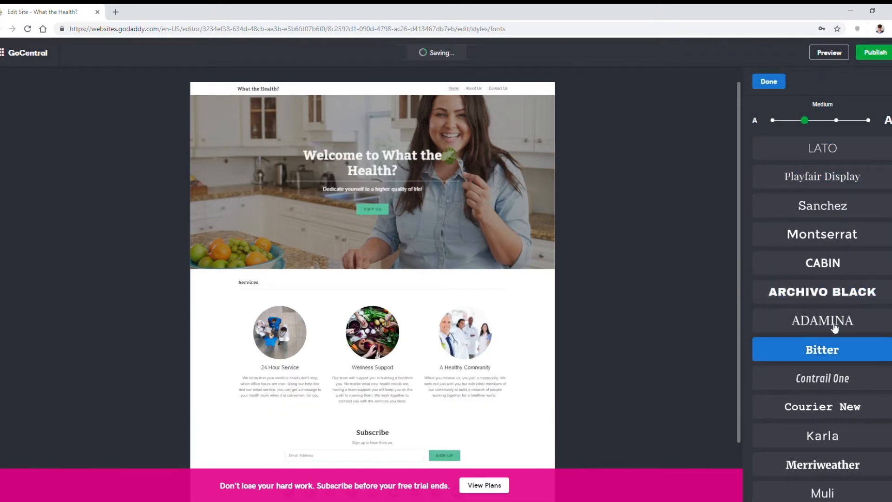
Step: Try the Large, largest and Small font sizes on the site, ending on Medium
click(836, 120)
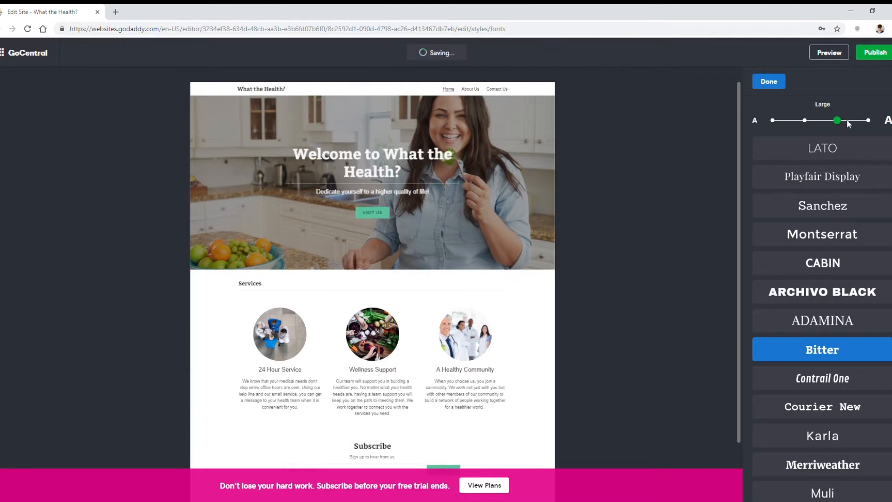
click(863, 120)
click(773, 119)
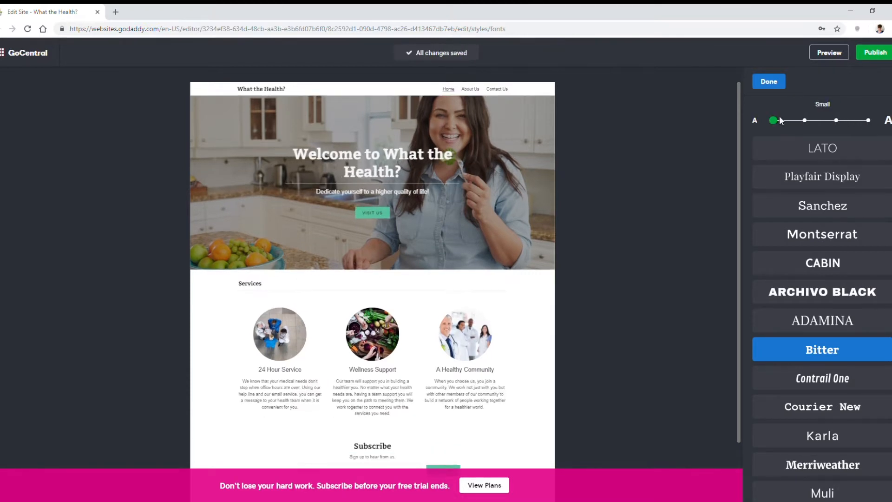
click(804, 121)
Step: Choose Lato as the theme's font, finish the font change and return to the main site settings
click(813, 148)
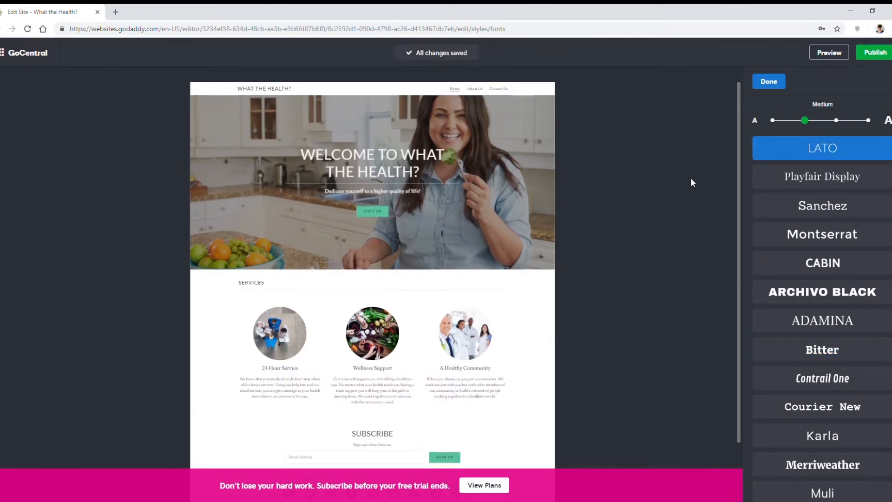
click(769, 82)
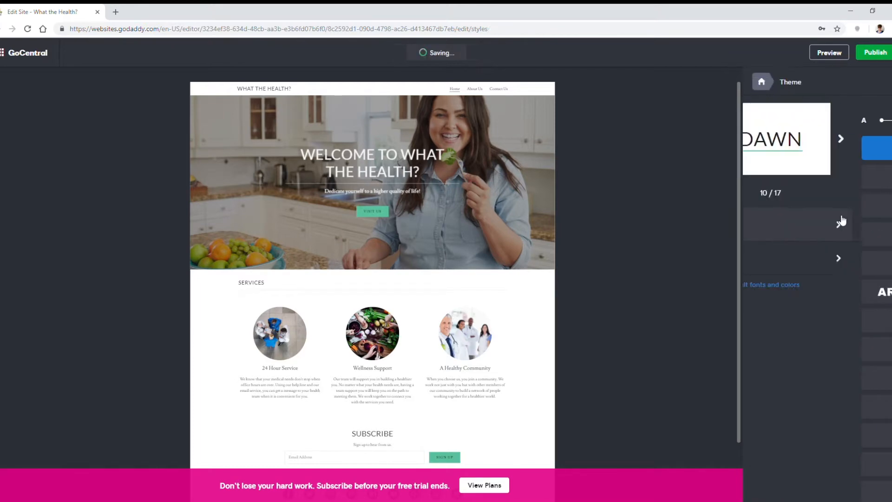
click(761, 83)
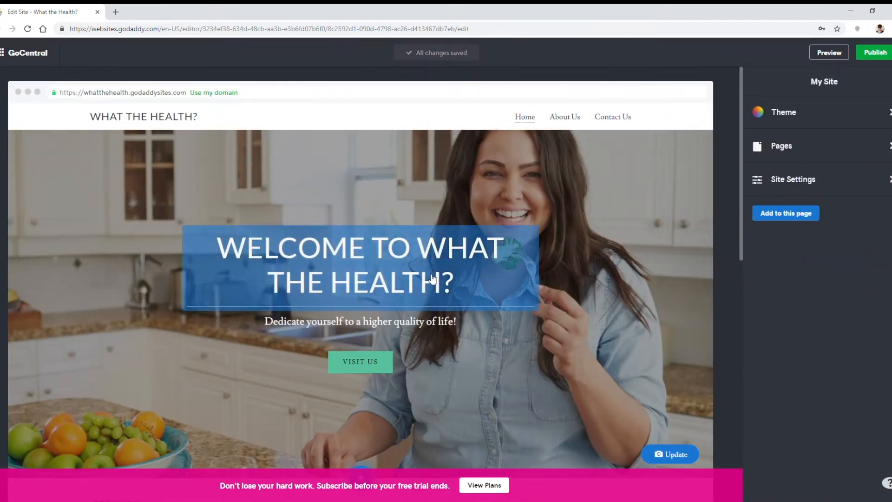
Step: Look over the home page, list the site's pages and open the header settings of the Home page
scroll(634, 168, down, 10)
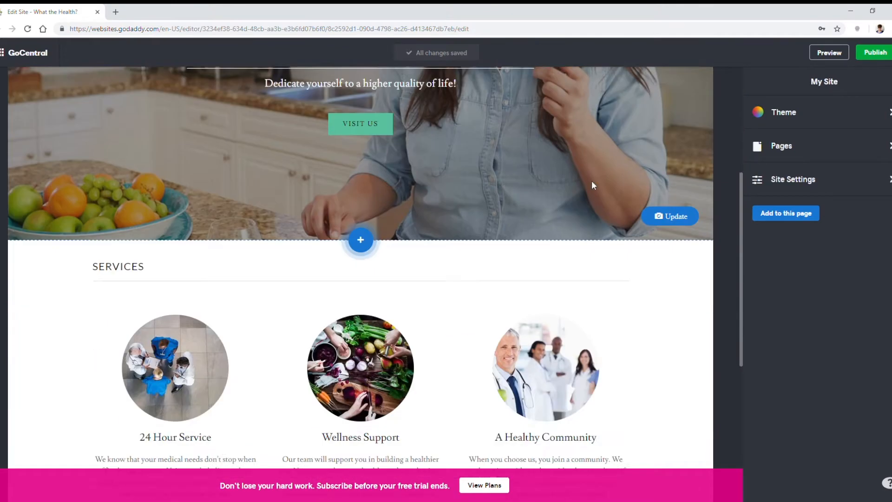
scroll(595, 209, up, 10)
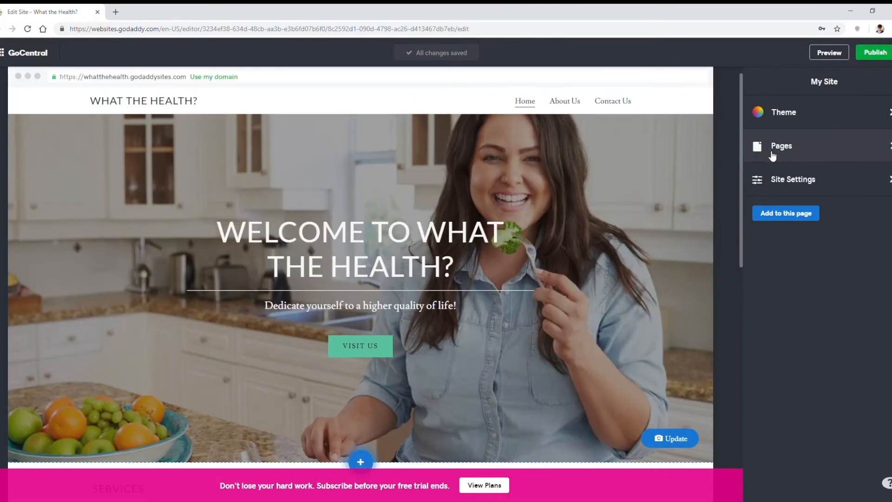
click(830, 154)
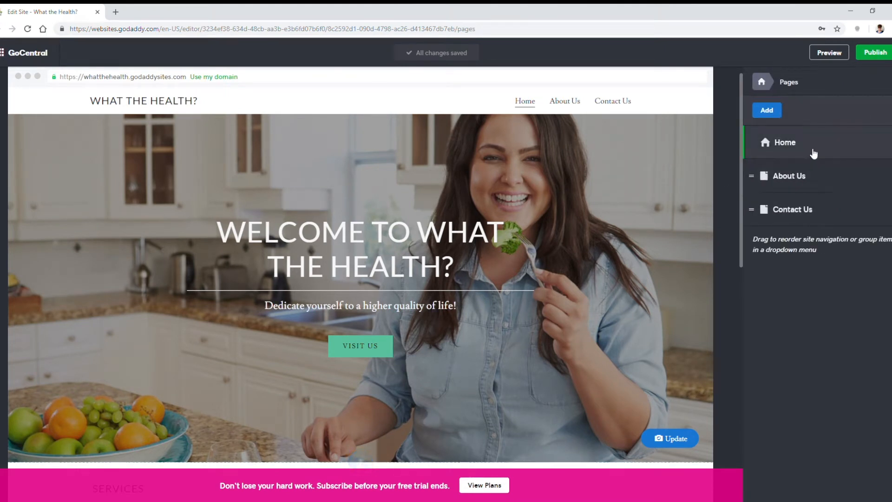
click(814, 152)
click(813, 154)
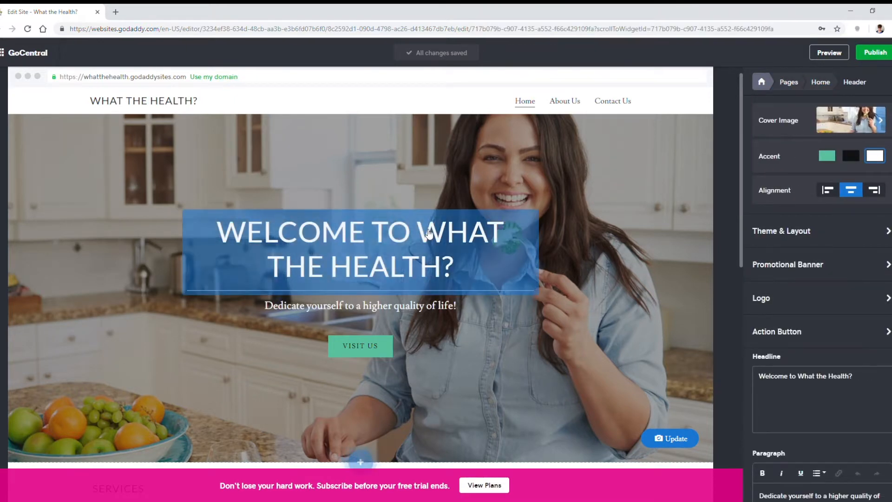
Step: Select the header's tagline and the welcome headline in turn to examine their editable text
scroll(409, 295, down, 3)
click(354, 210)
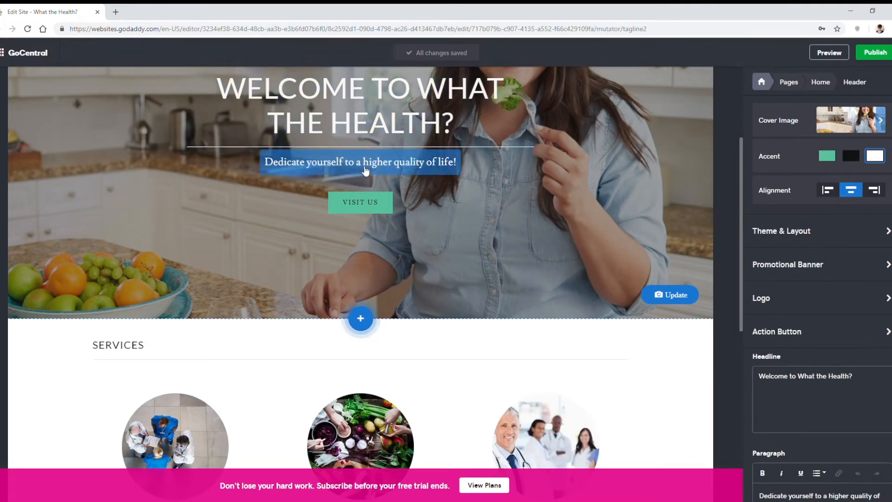
scroll(576, 207, up, 3)
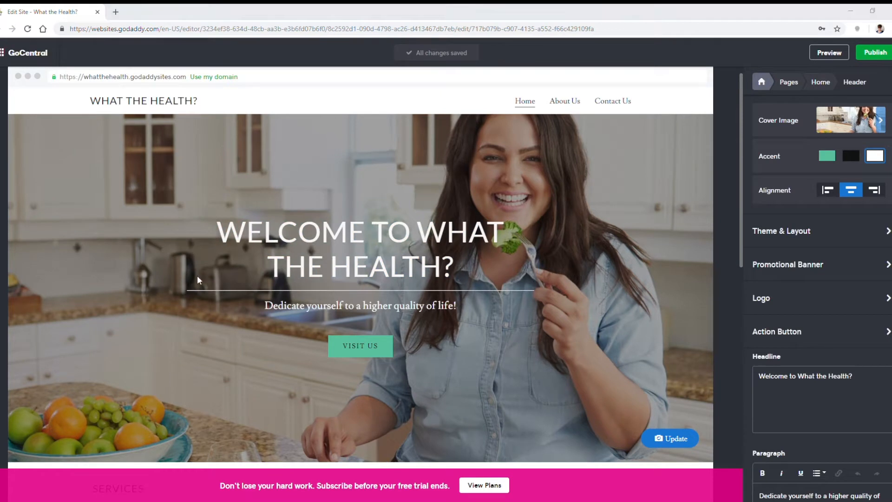
click(390, 239)
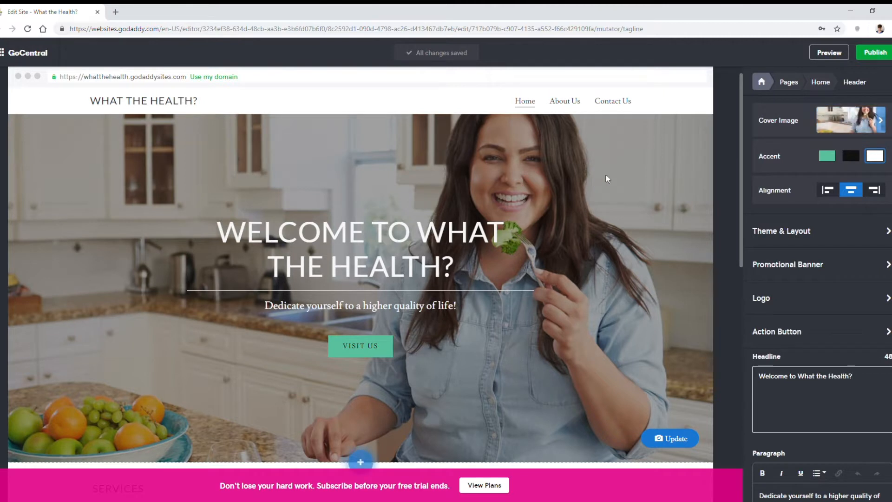
Step: Start replacing the header's cover image and browse the Health stock images in the image library
click(846, 117)
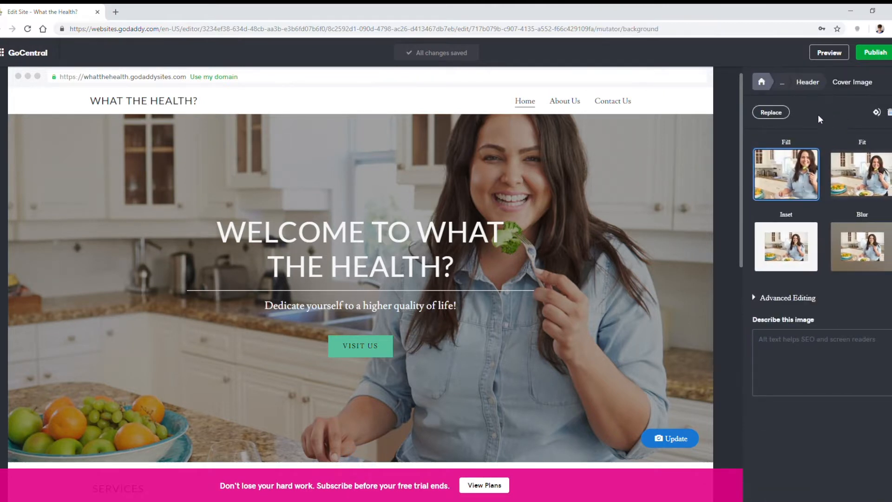
click(788, 118)
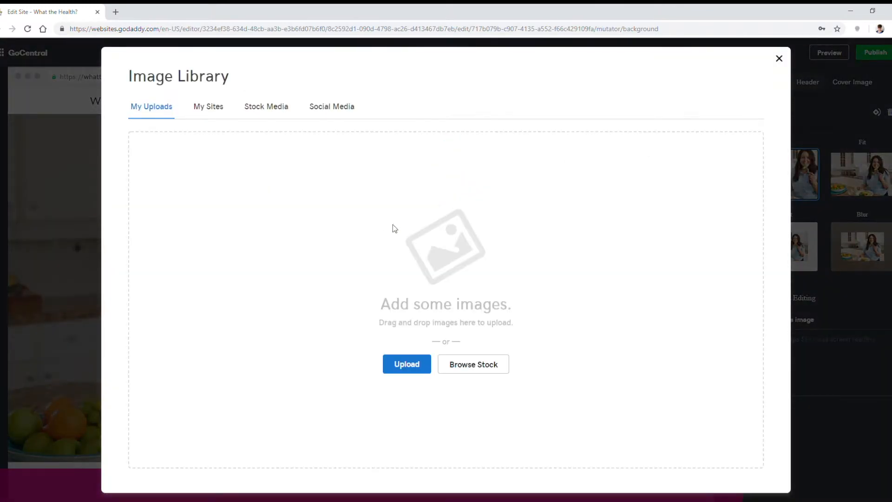
click(259, 114)
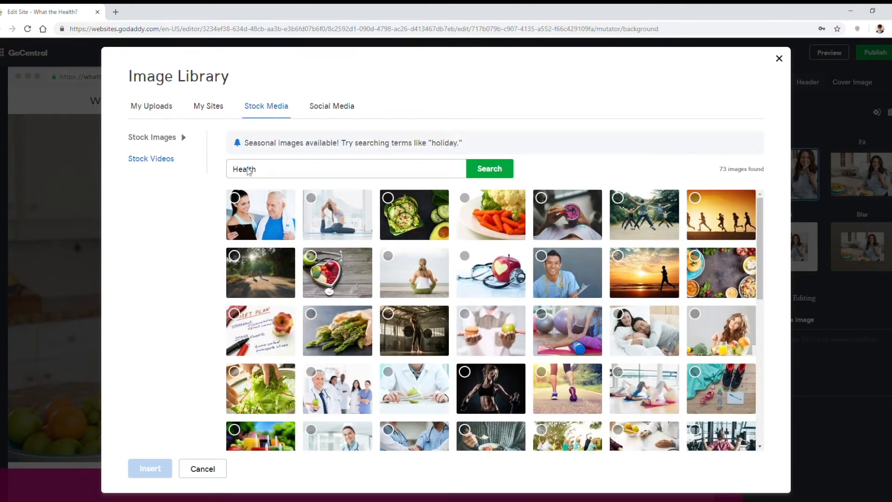
scroll(653, 352, down, 4)
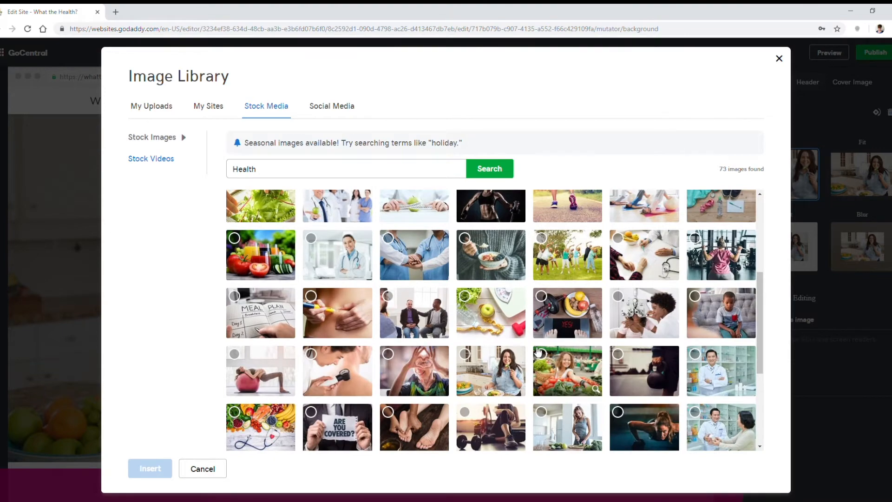
scroll(520, 365, down, 3)
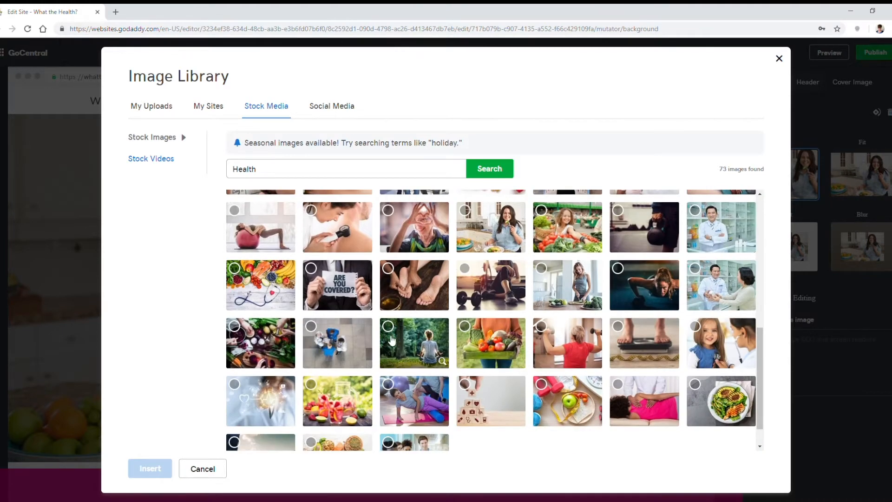
scroll(392, 342, up, 7)
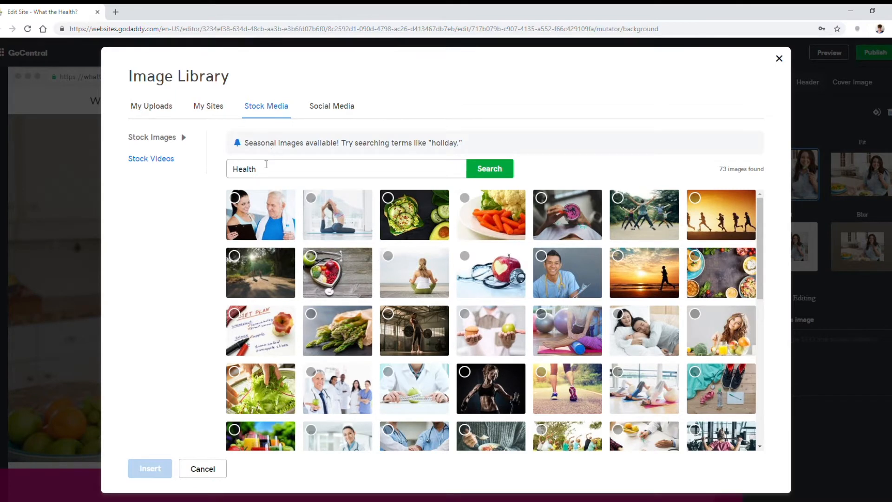
Step: Search the stock images for haircut, and search again for health
drag(263, 163, 229, 160)
text(haircut)
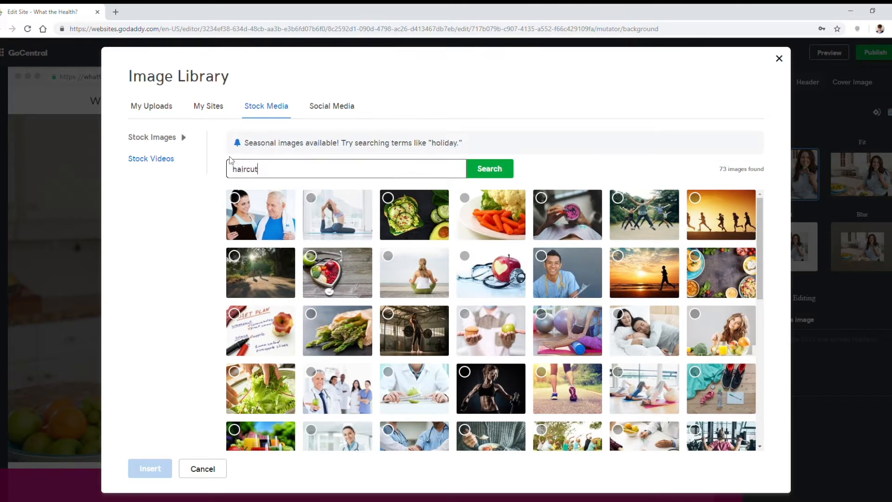
key(Return)
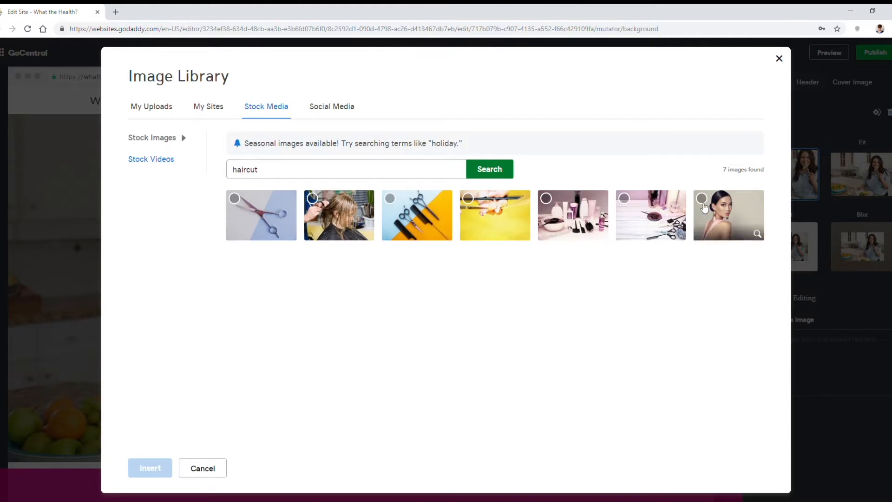
double_click(252, 169)
text(health)
key(Return)
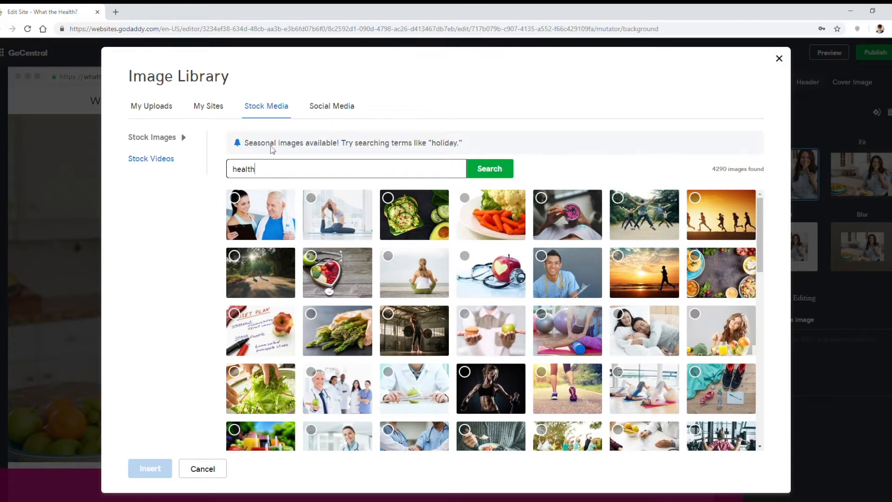
Step: Upload a blue textured background to the image library and insert it as the header's cover image
click(167, 108)
click(409, 367)
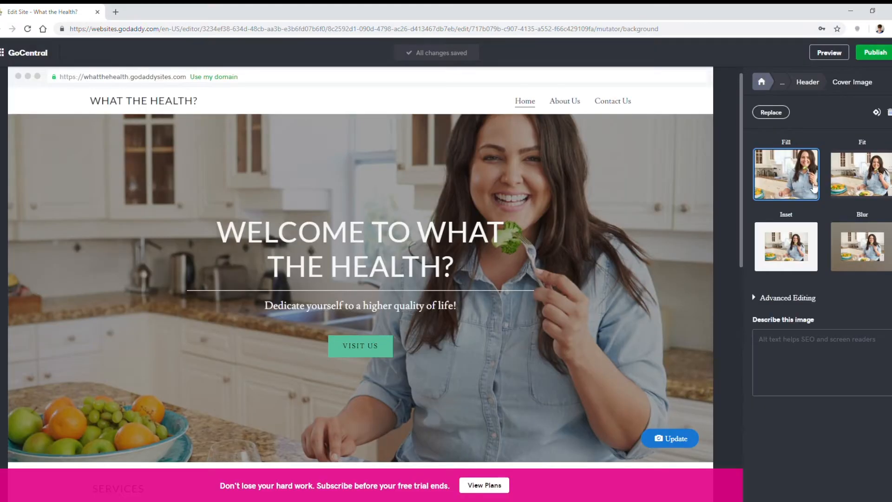
click(780, 110)
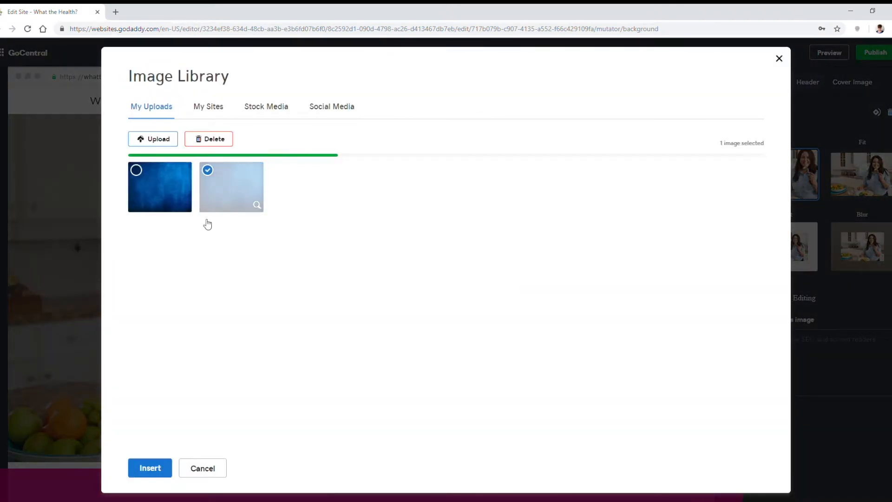
click(148, 468)
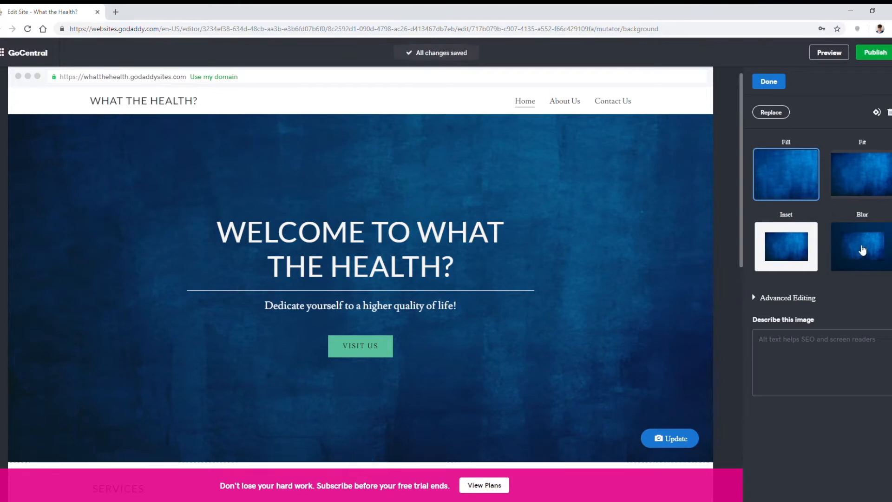
Step: Try the Inset layout for the cover image, settle on Fill, check the advanced positioning options and finish the image edit
click(800, 246)
click(803, 194)
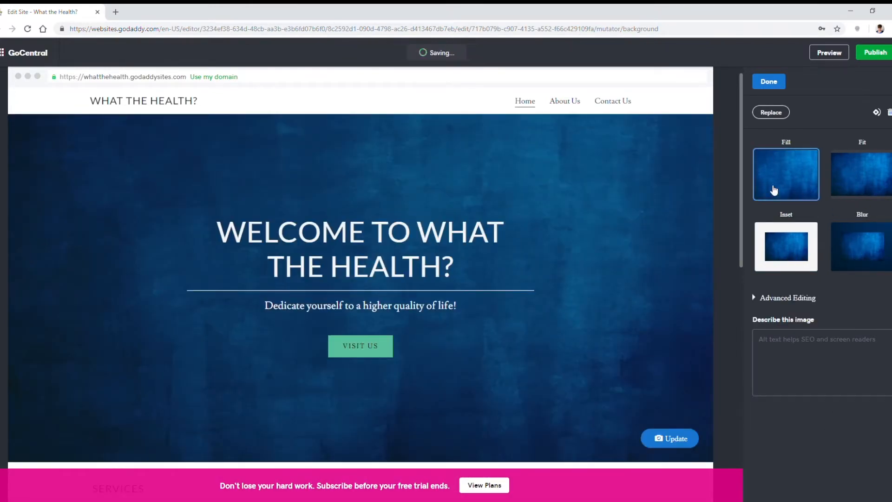
click(790, 300)
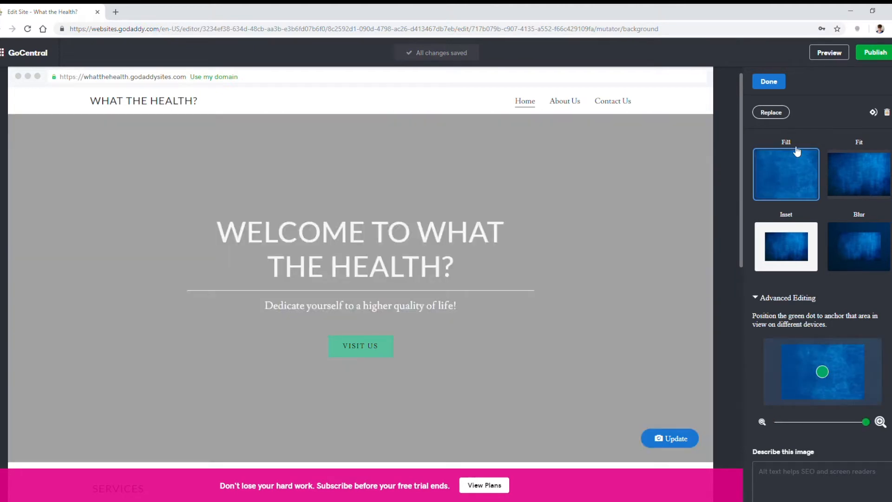
click(769, 82)
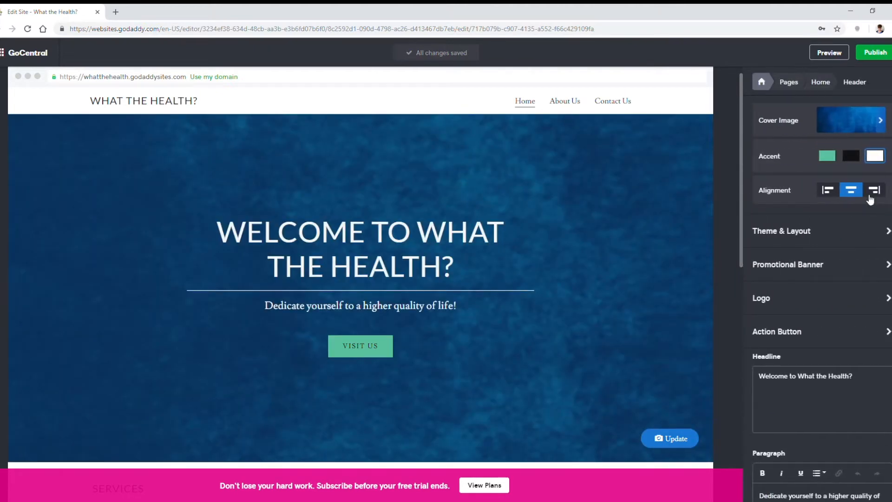
Step: Set the header accent to green after trying black, and compare left and right alignment before settling on centered
click(845, 156)
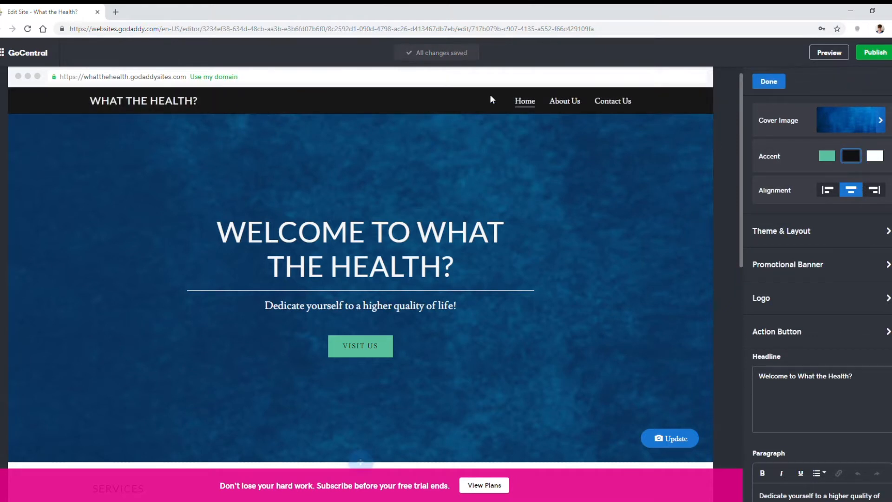
click(823, 156)
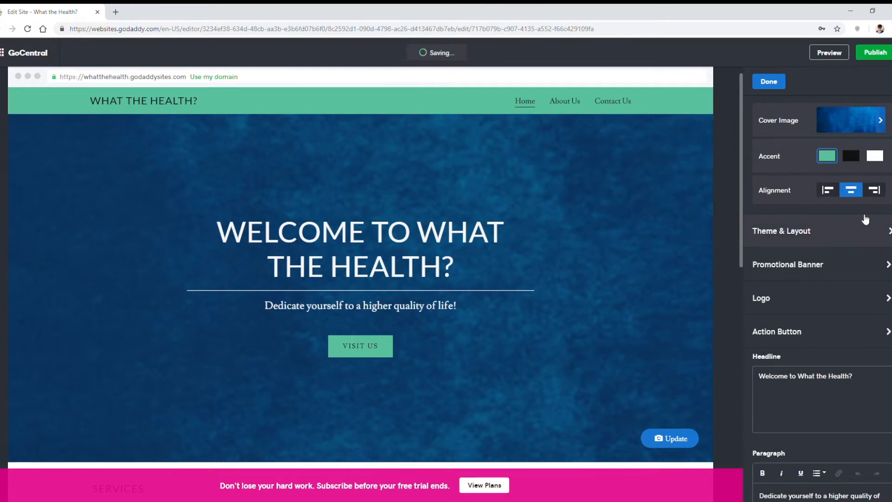
click(828, 190)
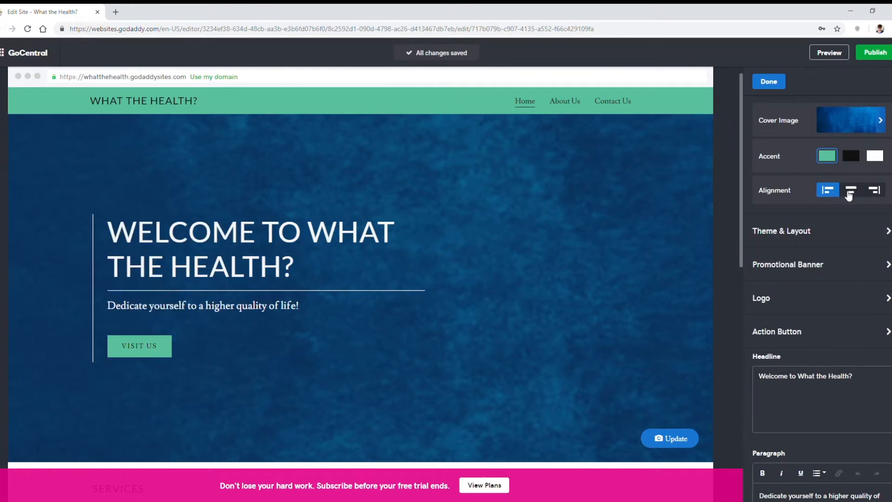
click(871, 191)
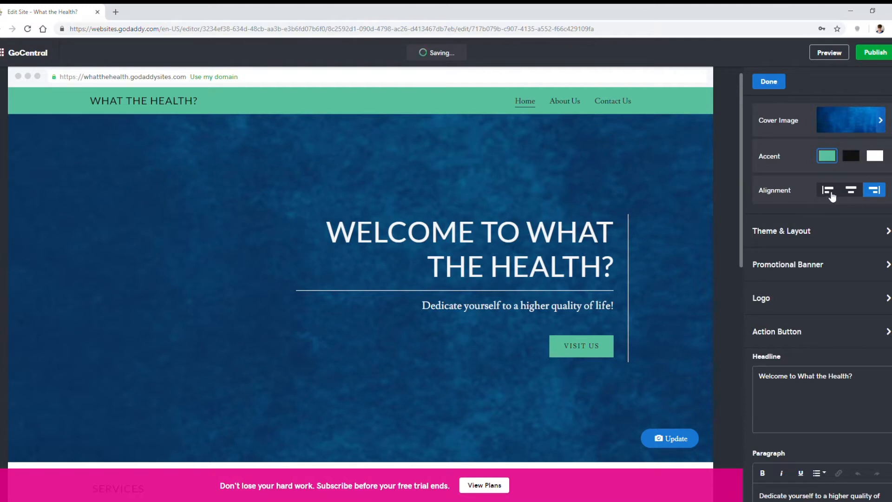
click(831, 194)
click(849, 193)
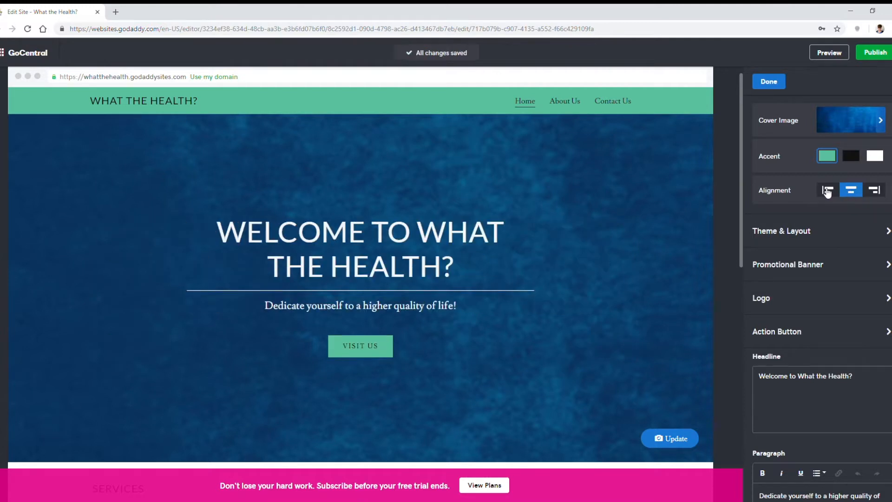
Step: Show the promotional banner above the site header, switch it off again and finish the banner settings
scroll(829, 196, down, 2)
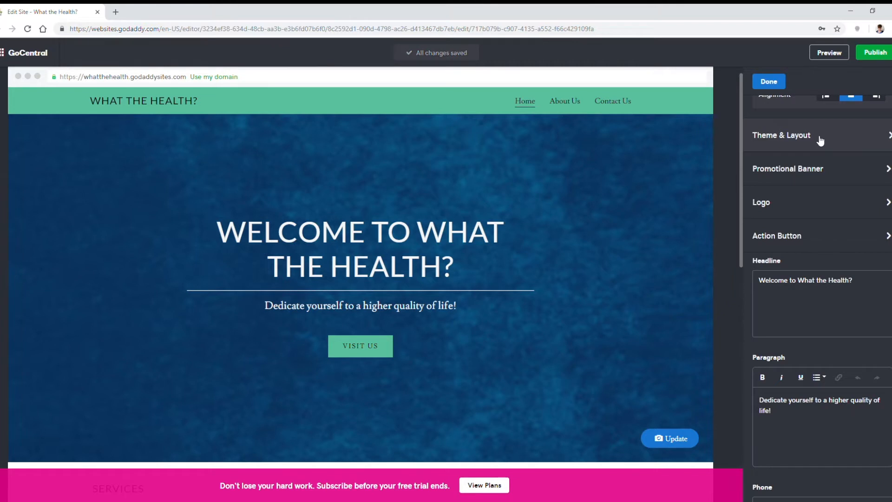
click(864, 174)
click(881, 155)
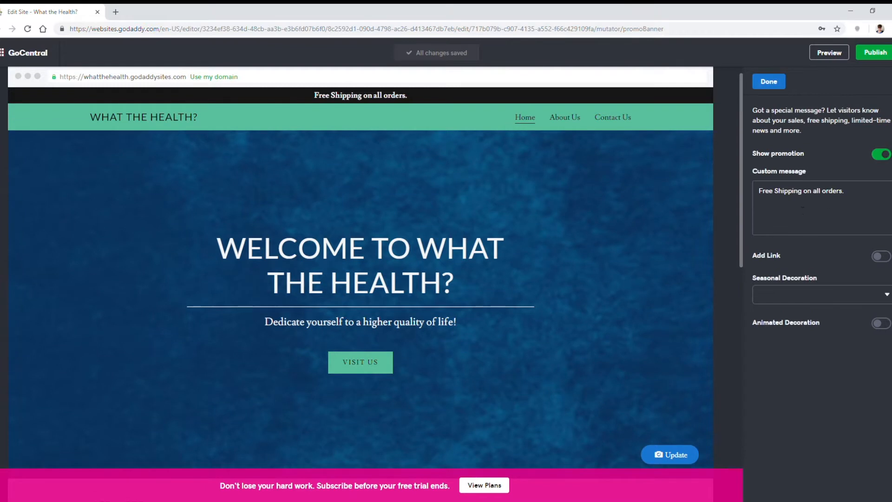
click(883, 155)
click(769, 82)
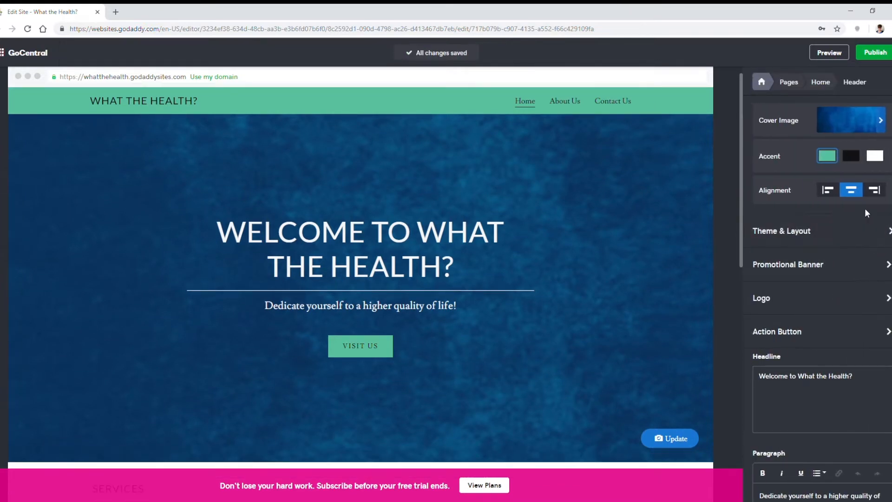
Step: Upload the one-line site logo at its maximum size of 200 by 125 px, and set the header accent to white after trying black
scroll(864, 213, down, 2)
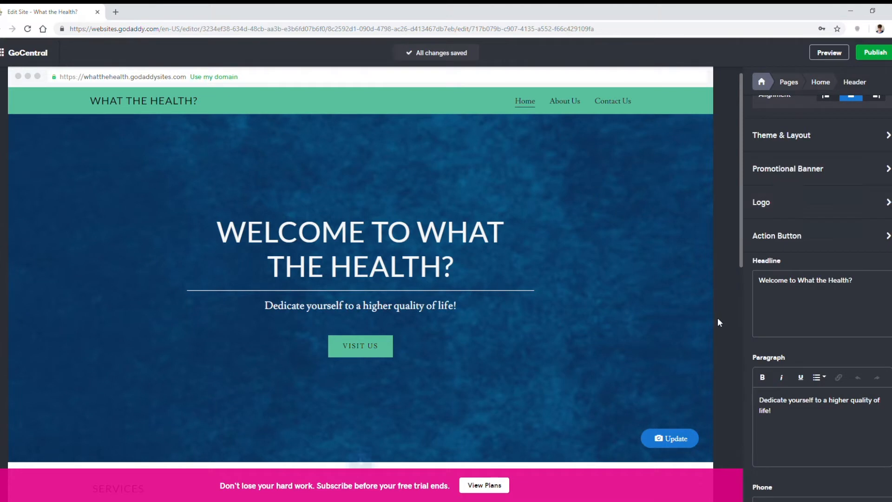
click(831, 207)
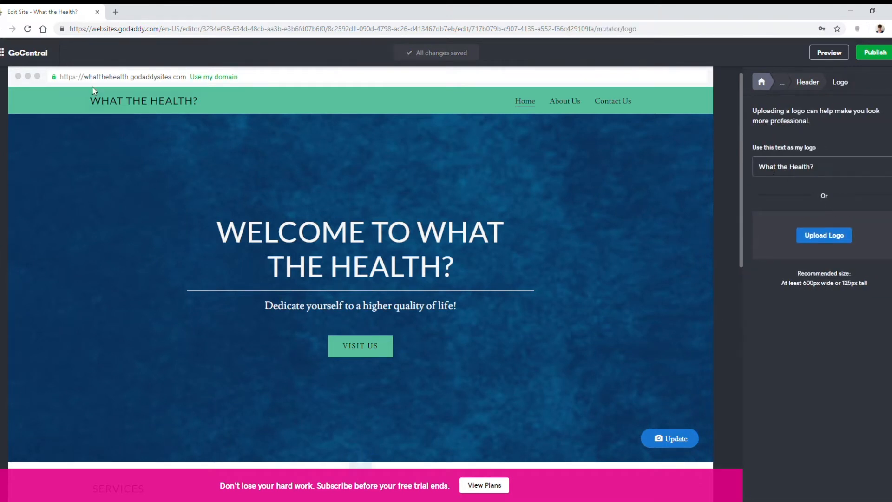
click(835, 234)
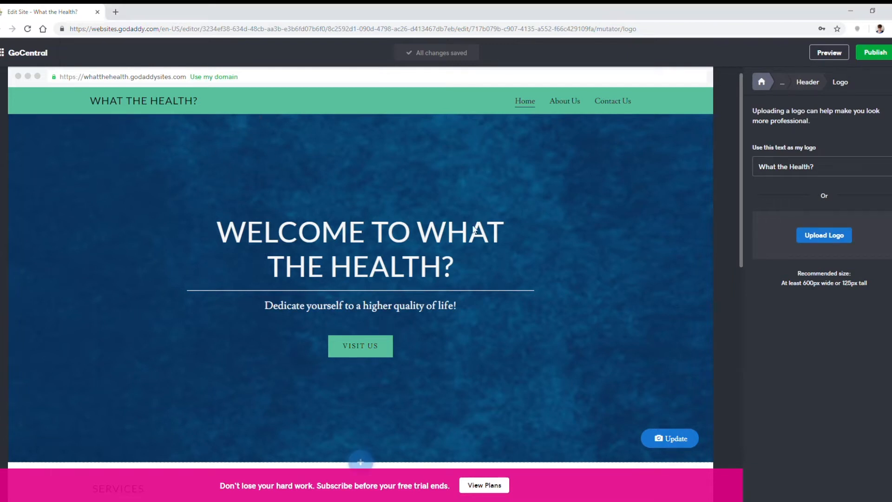
drag(806, 235, 875, 235)
click(779, 90)
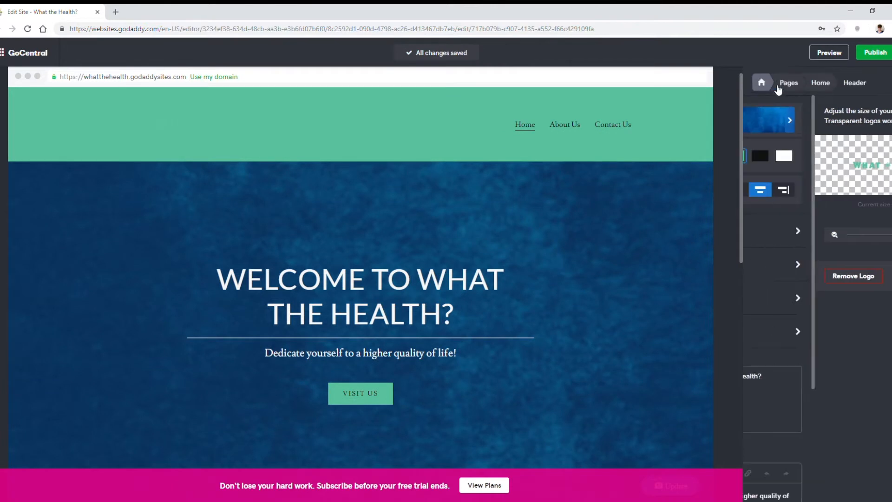
click(852, 157)
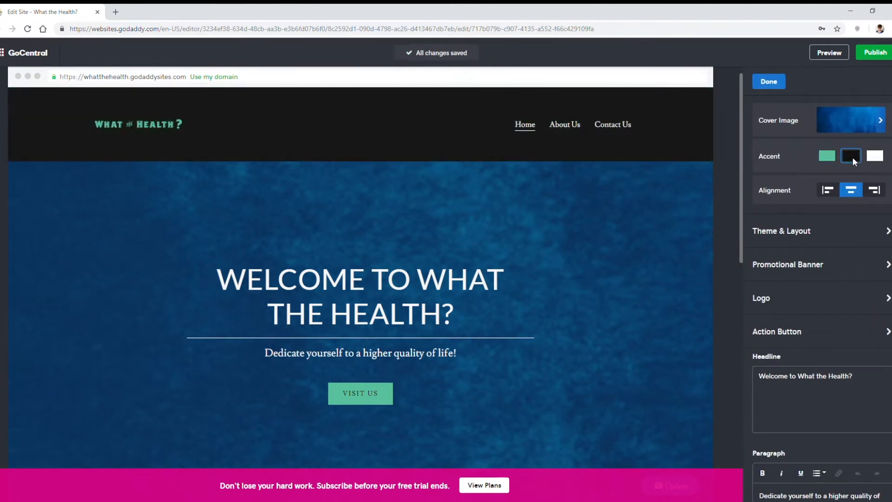
click(867, 160)
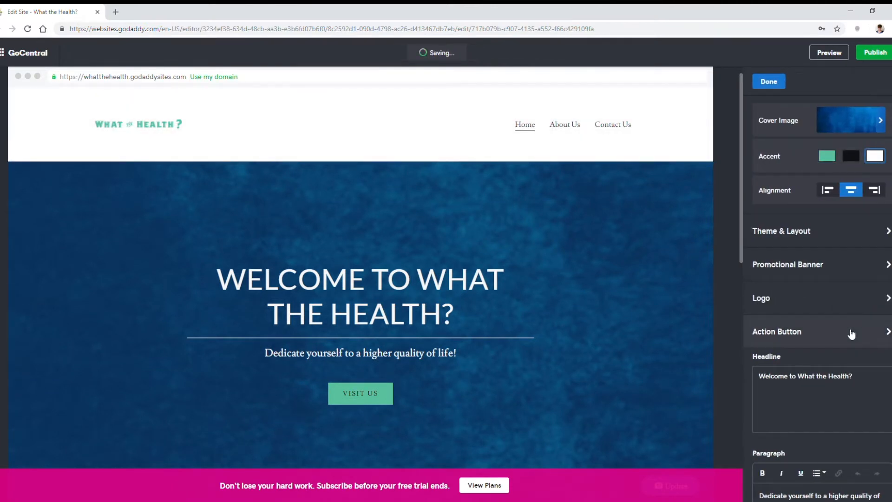
Step: Replace the one-line header logo with an uploaded two-line version and enlarge it slightly
click(870, 298)
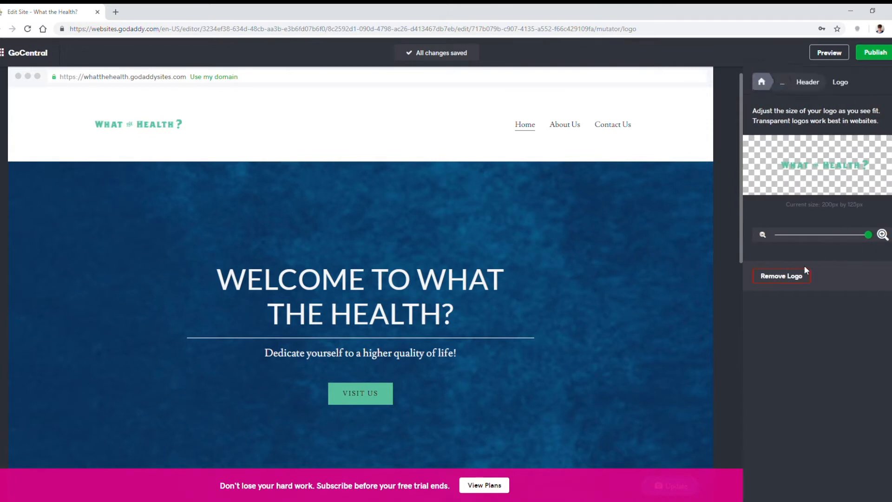
click(795, 276)
click(823, 235)
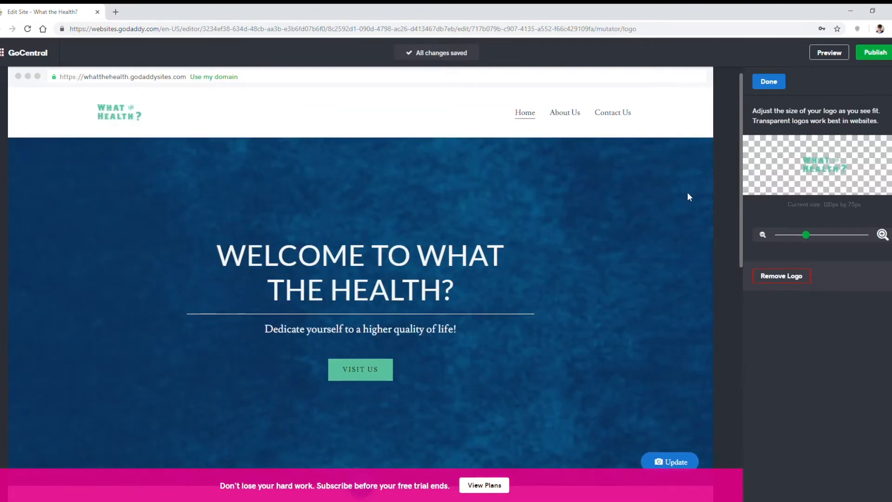
drag(806, 234, 831, 230)
click(769, 81)
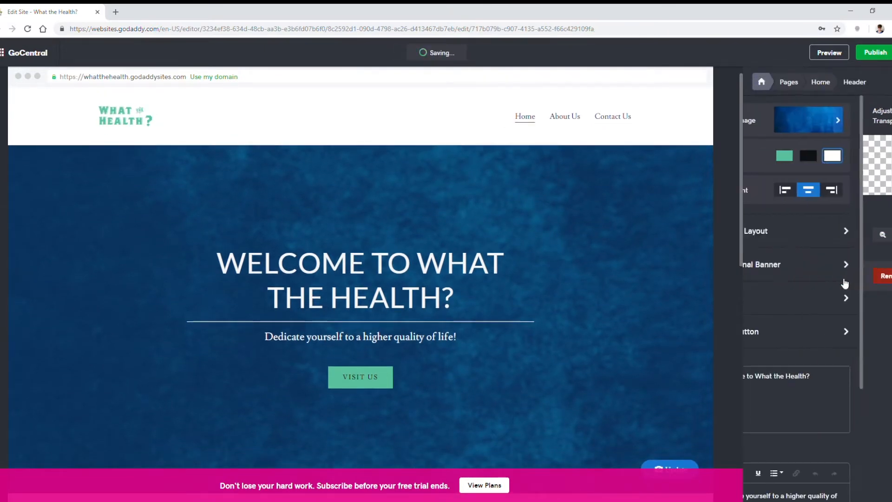
Step: Replace the header headline with "If you're looking for photos of skinny blondes in yoga pants"
scroll(831, 279, down, 2)
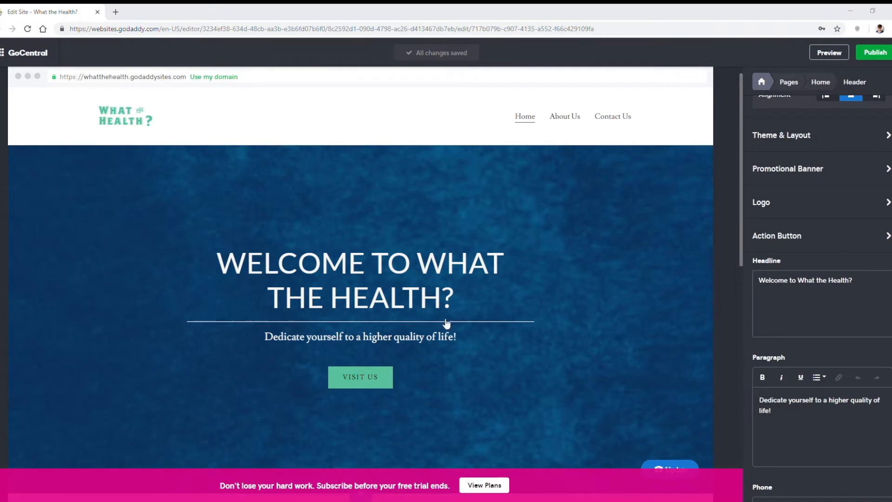
drag(855, 281, 735, 277)
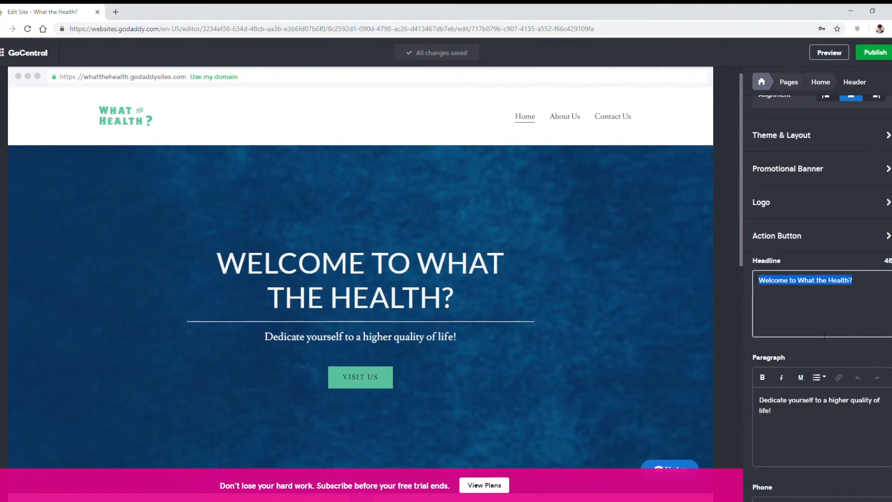
text(If you’re looking for photos of skinny blondes in yoga pants)
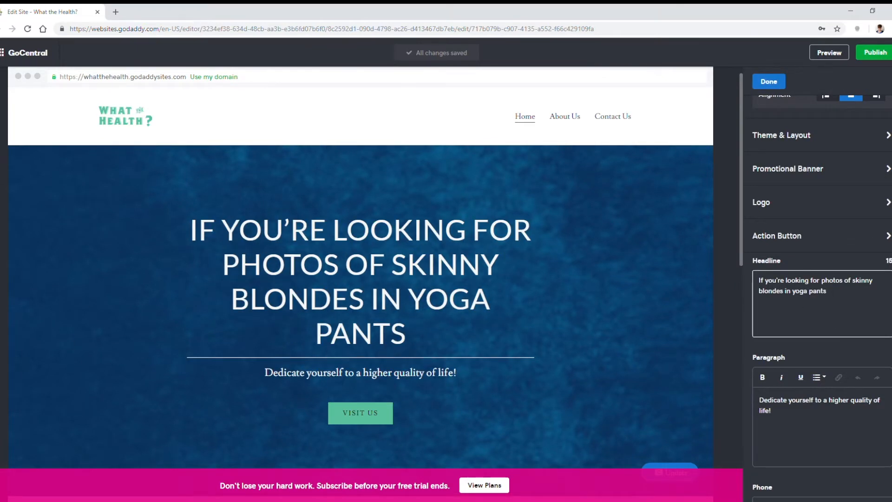
Step: Replace the header paragraph with the copied text "you're in the wrong place" and remove its trailing space
key(alt+Tab)
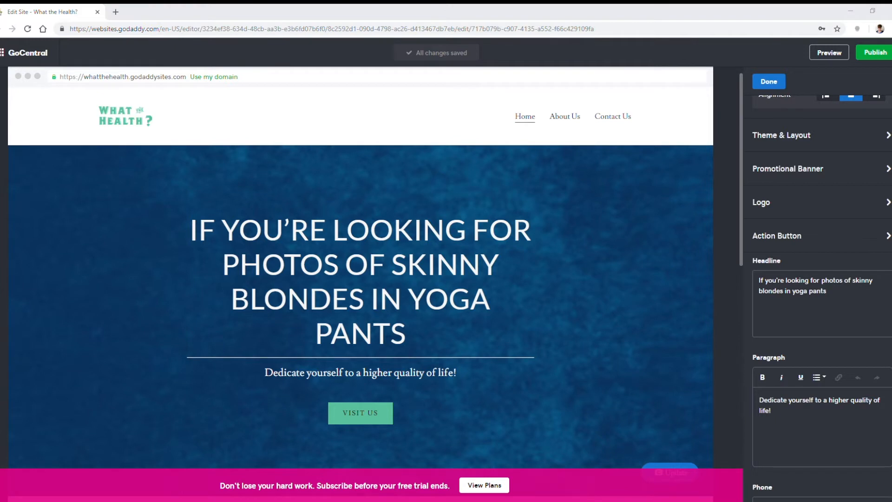
drag(777, 411, 749, 391)
text(you’re in the wrong place)
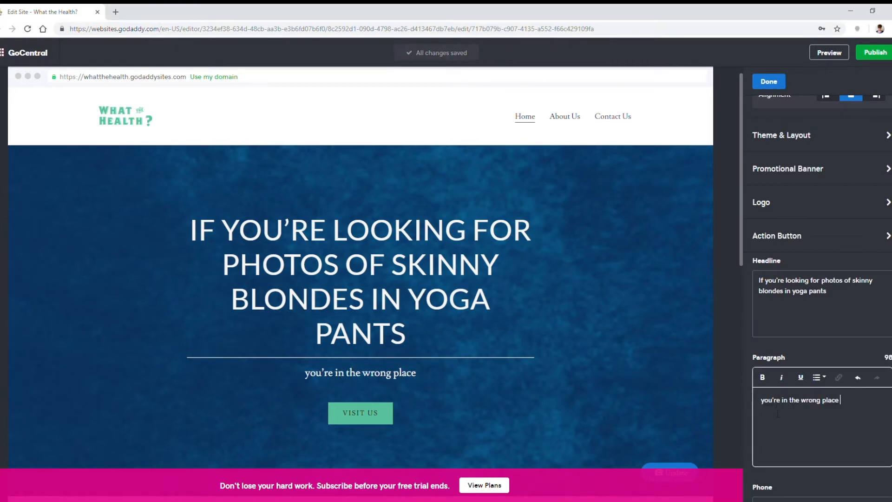
key(BackSpace)
Step: Examine the bold, italic and list formatting options for the header paragraph text
drag(842, 406, 759, 406)
click(761, 379)
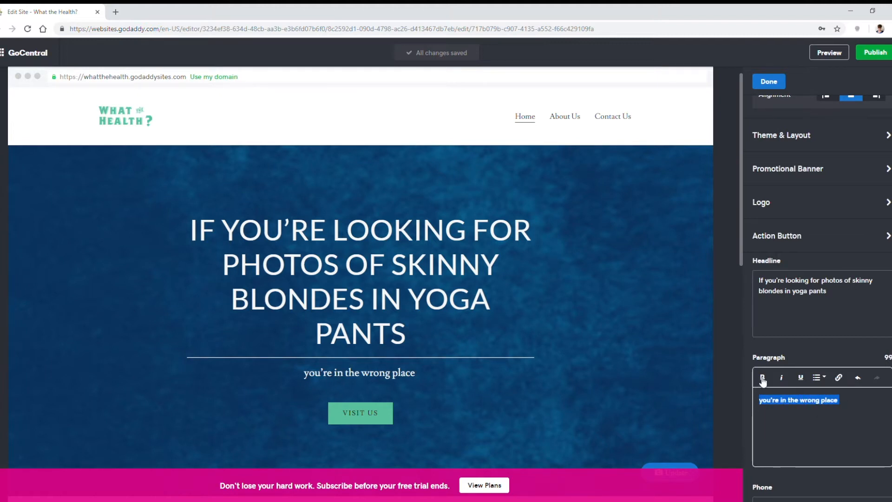
click(783, 381)
click(769, 380)
click(783, 381)
click(825, 380)
click(825, 380)
click(845, 429)
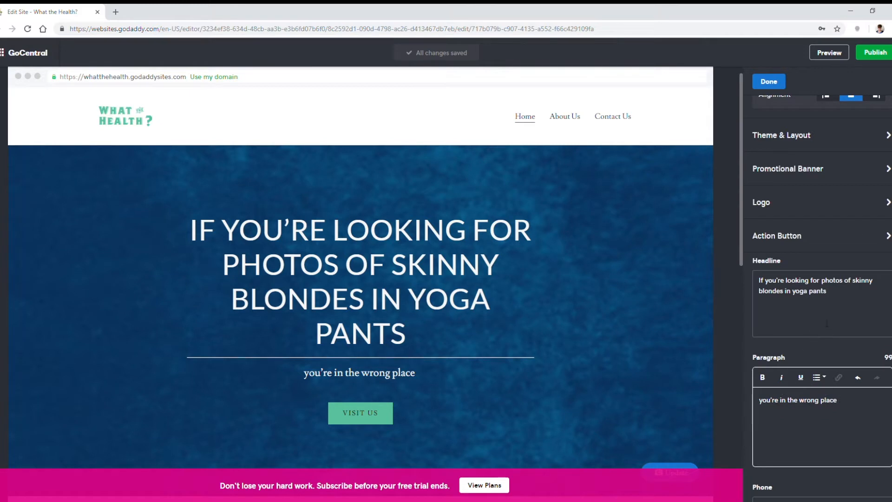
Step: Try "Read our blog" and "shop" as labels for the header's action button, and hide the button
click(838, 244)
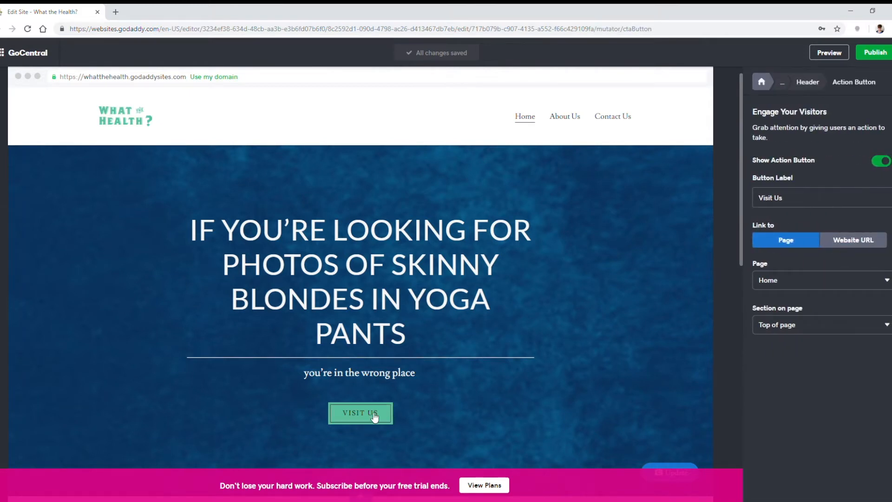
click(787, 200)
text(Read our blog)
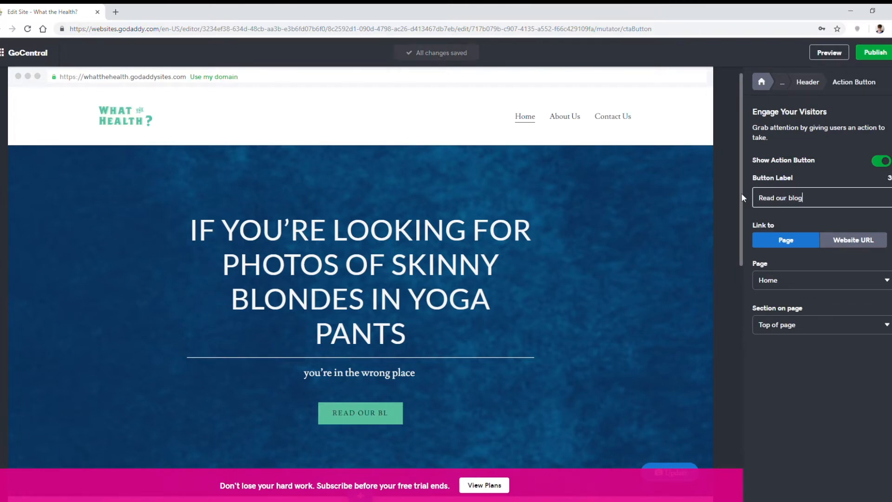
key(BackSpace)
key(BackSpace)
key(BackSpace)
key(BackSpace)
key(BackSpace)
key(BackSpace)
key(BackSpace)
key(BackSpace)
key(BackSpace)
key(BackSpace)
key(BackSpace)
key(BackSpace)
key(BackSpace)
text(shop now)
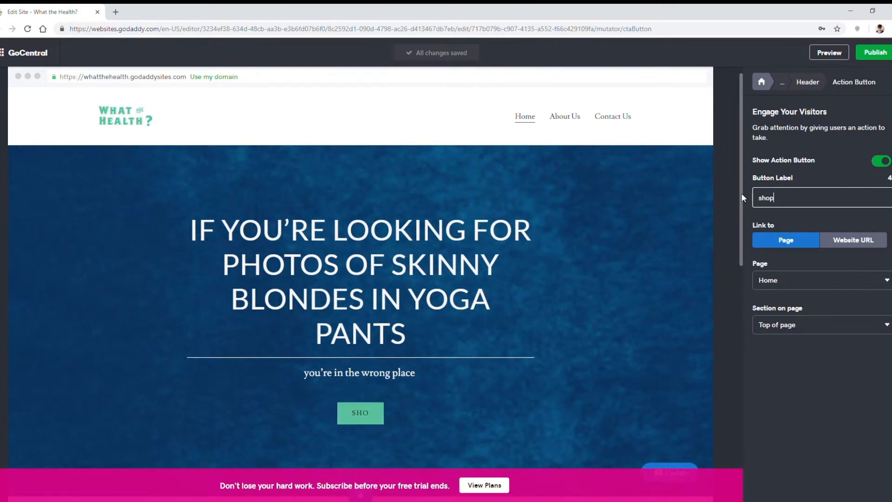
key(BackSpace)
key(BackSpace)
key(BackSpace)
key(BackSpace)
key(BackSpace)
key(BackSpace)
key(BackSpace)
key(BackSpace)
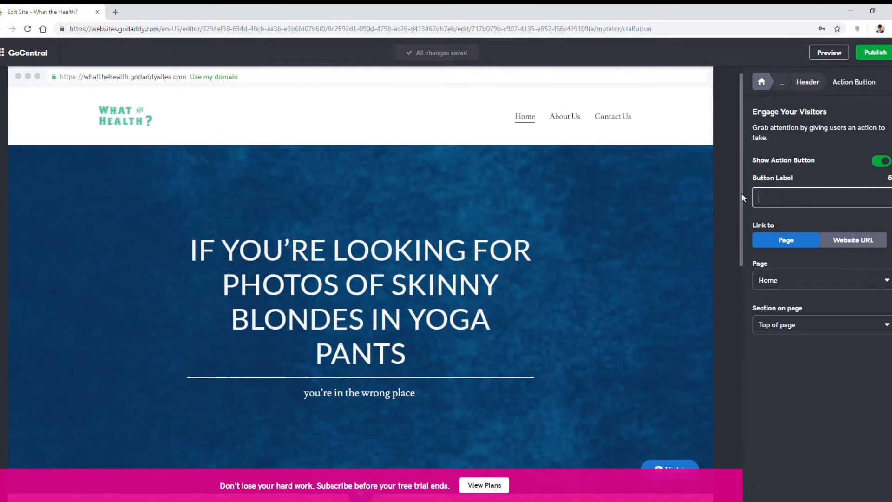
click(881, 161)
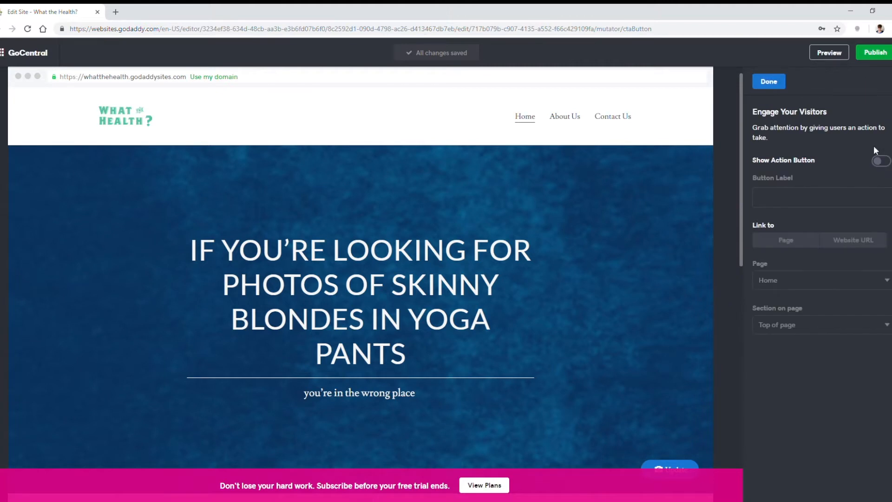
click(768, 84)
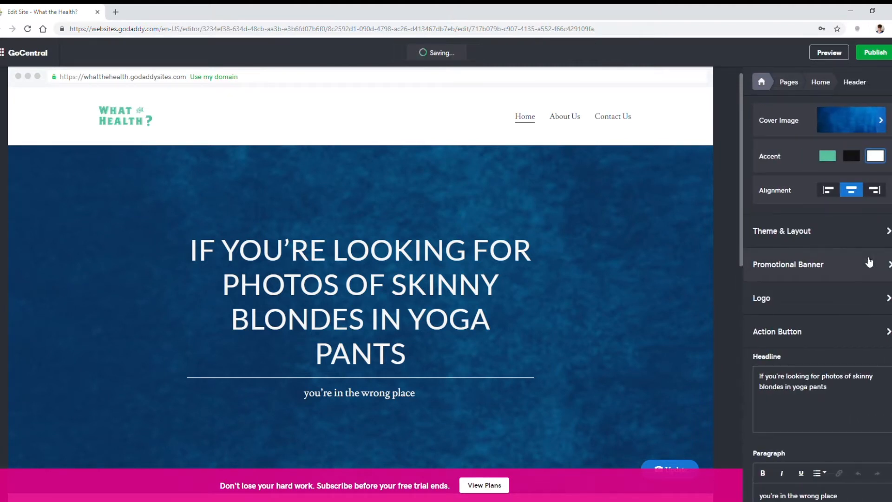
Step: Open the Services section of the Home page and change its title to "Key Benefits"
scroll(815, 277, down, 3)
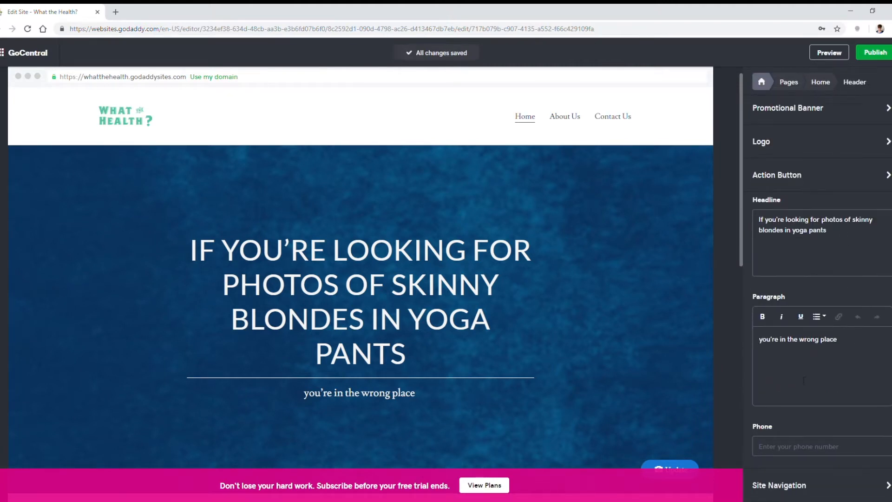
click(844, 485)
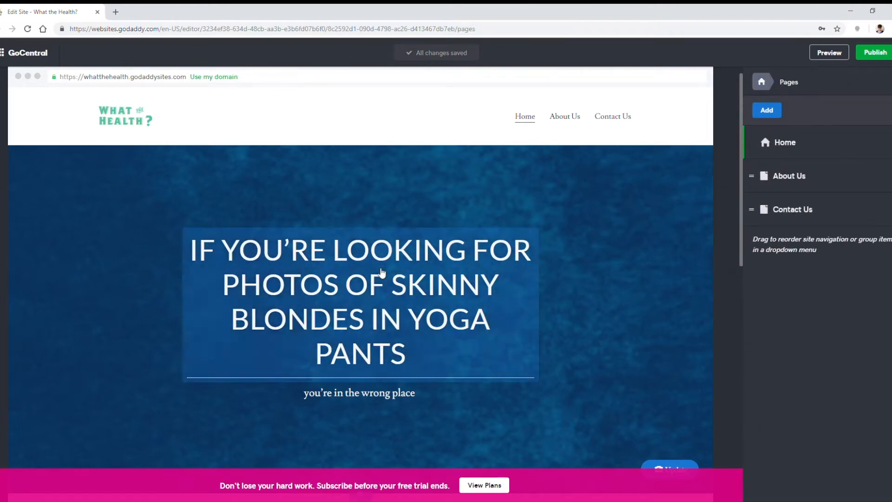
scroll(464, 195, down, 3)
scroll(479, 200, down, 3)
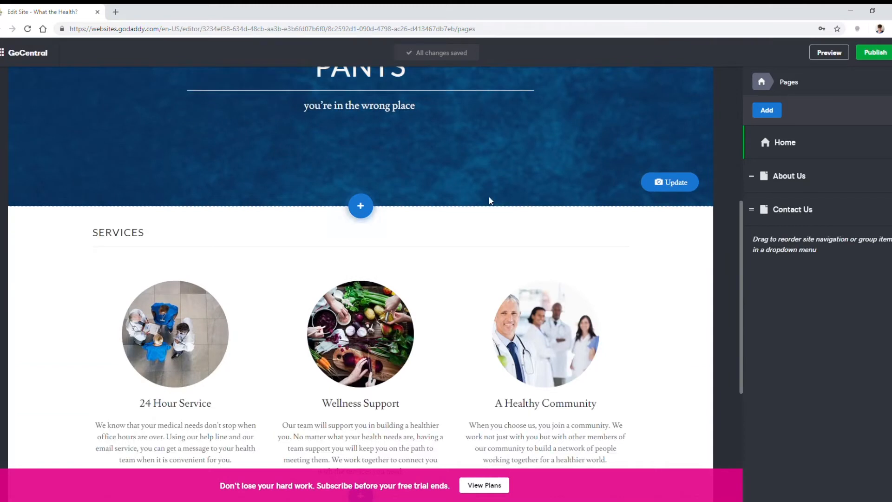
click(777, 146)
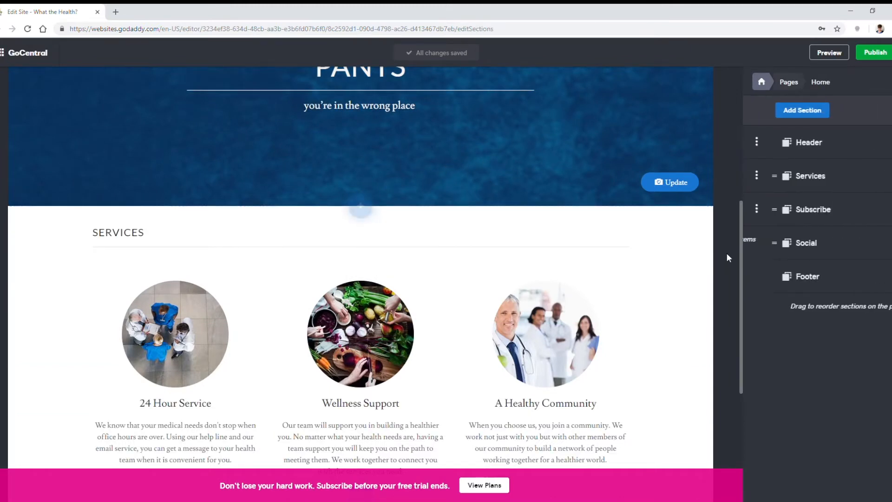
click(824, 180)
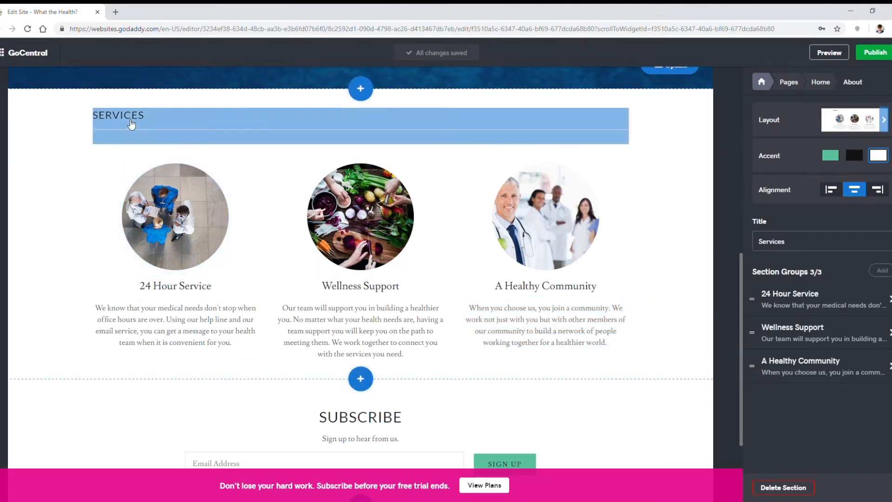
drag(798, 242, 740, 238)
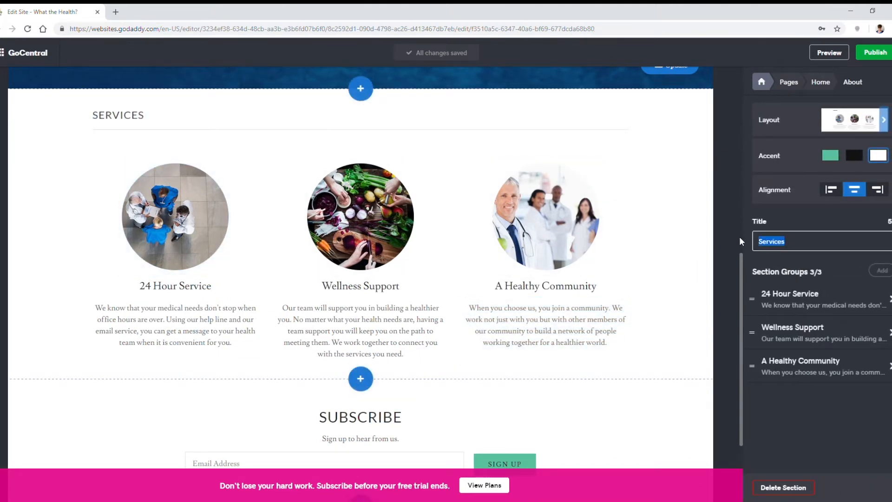
text(Key Benefits)
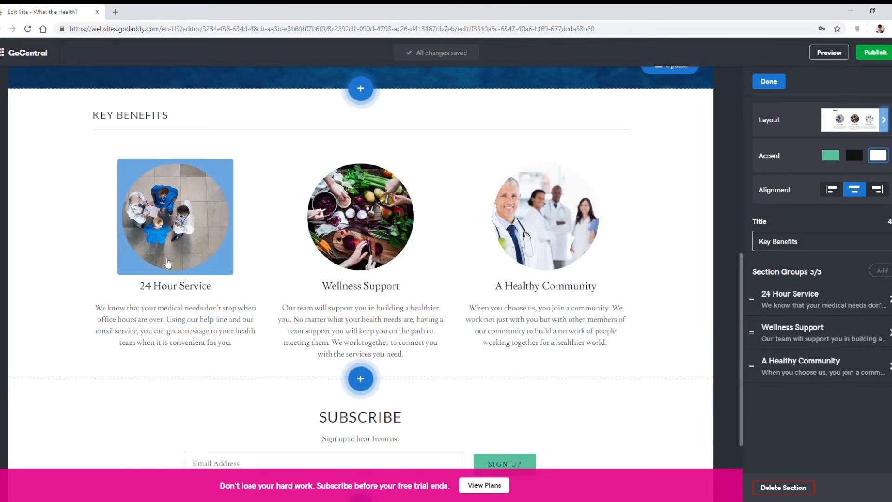
Step: Change the 24 Hour Service group's headline to "Doable tips" and replace its description with the copied "Real talk: healthy living is hard" text
click(160, 307)
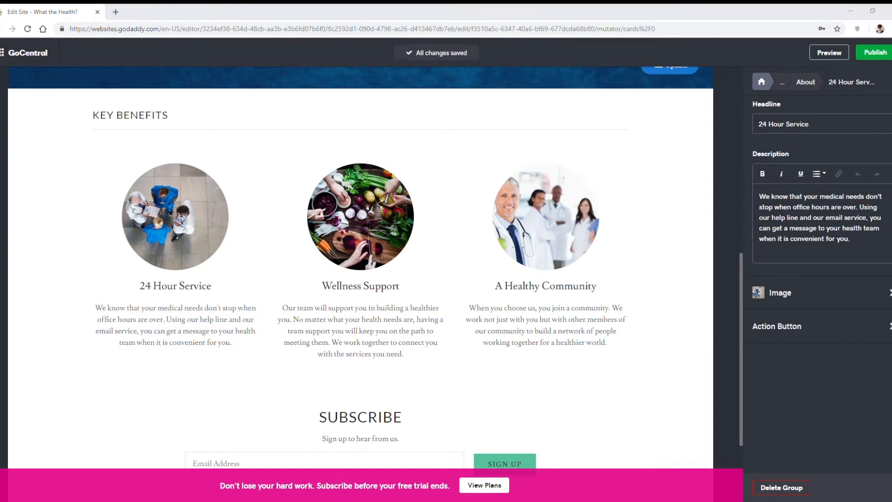
drag(818, 124, 724, 119)
text(Doable tips)
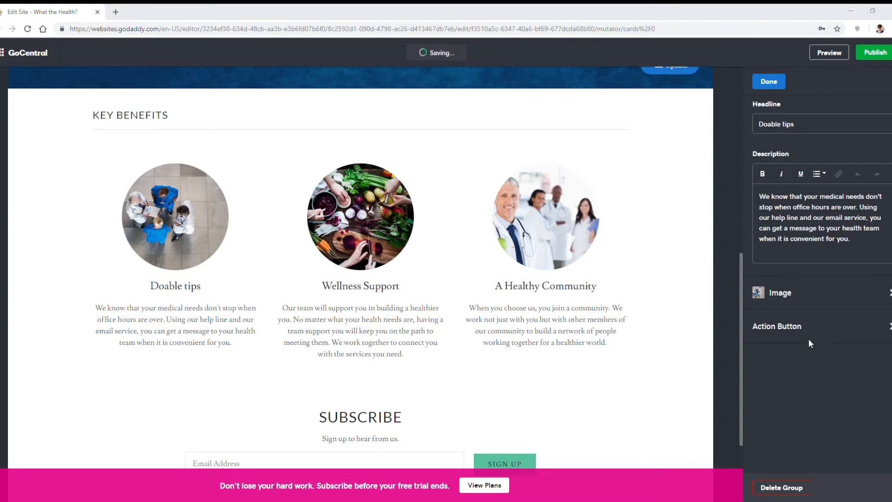
drag(862, 249, 754, 188)
text(Real talk: healthy living is hard. So we provide realistic wellness advice that can actually work for your lifestyle. And we tell it to you straight so you don't have to feel guilty when wellness isn't as easy as your LuLu Lemon-wearing friends claim.)
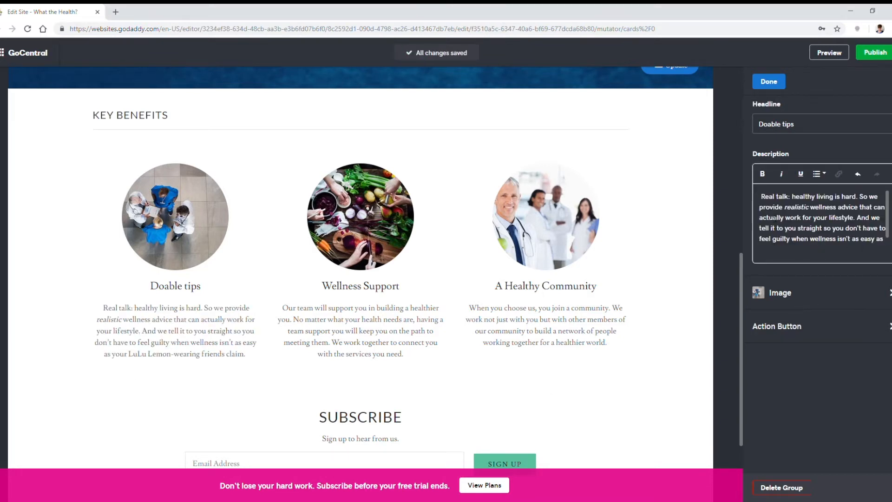
Step: Replace the Doable tips image with the uploaded photo of the woman resting on steps, and reposition it so her upper body shows
click(835, 295)
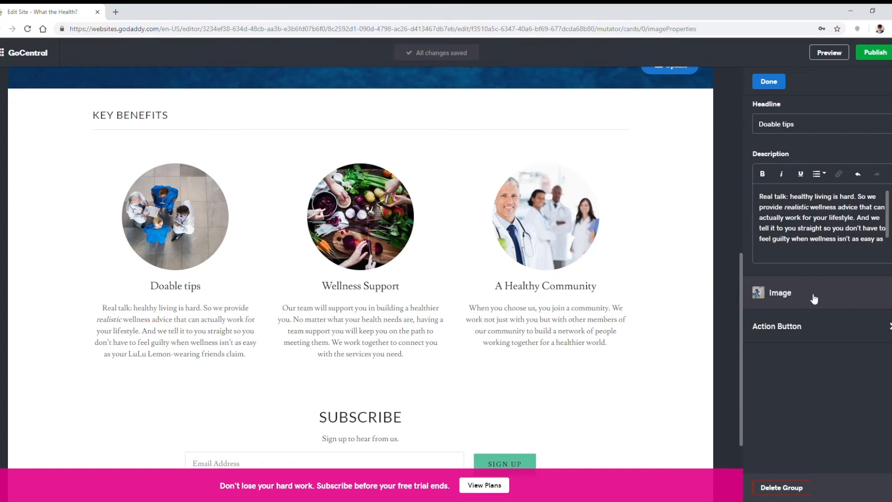
click(774, 129)
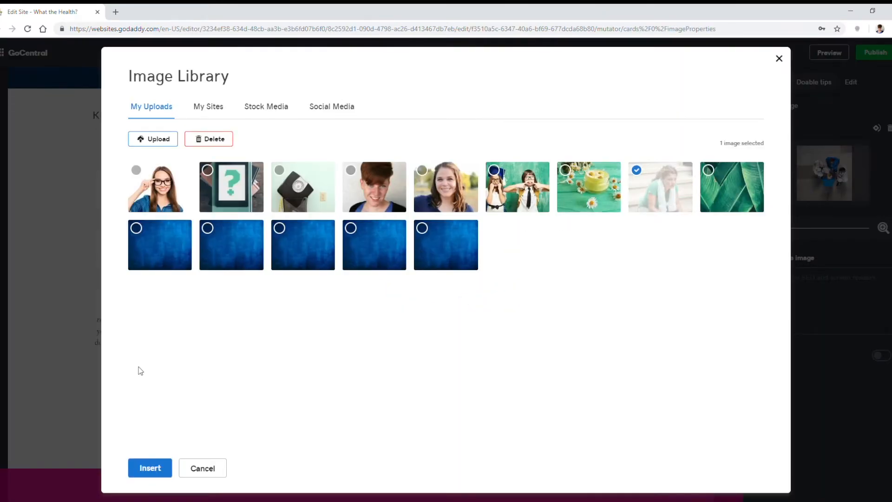
click(150, 467)
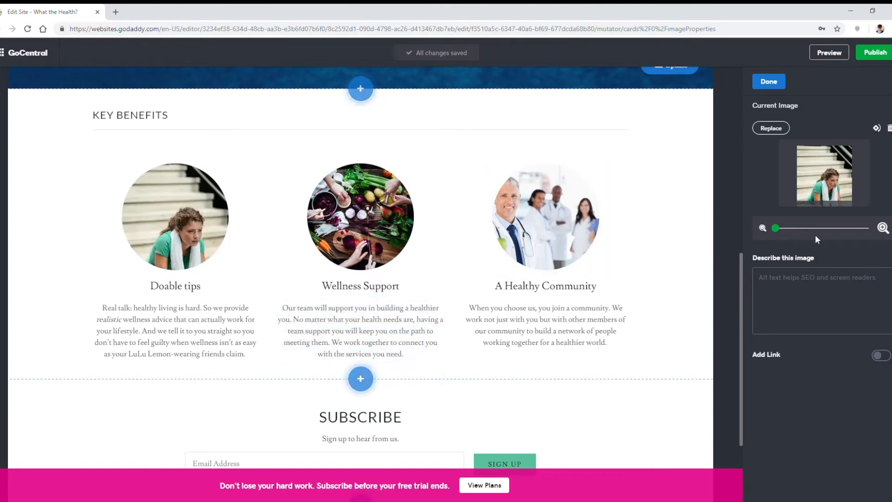
mouse_move(826, 184)
mouse_down()
mouse_move(823, 168)
mouse_move(828, 174)
mouse_move(830, 167)
mouse_move(836, 190)
mouse_move(833, 174)
mouse_up()
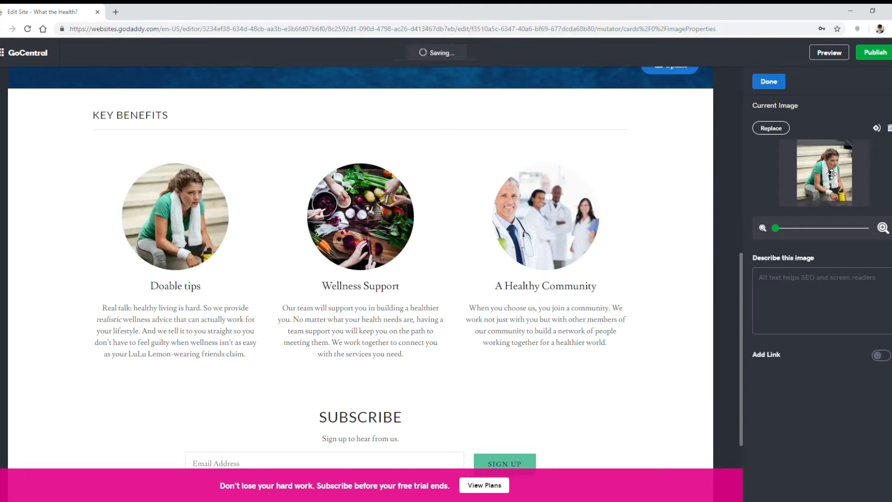
mouse_move(776, 228)
mouse_down()
mouse_move(837, 232)
mouse_move(768, 229)
mouse_up()
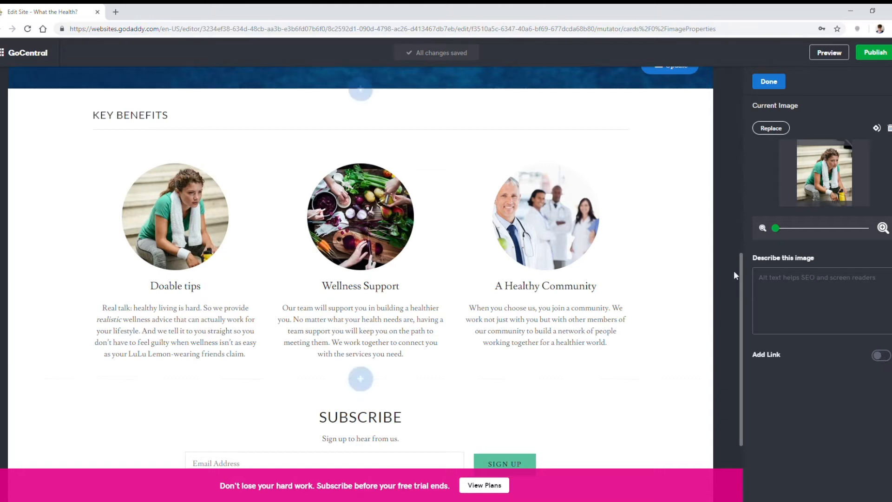
click(769, 82)
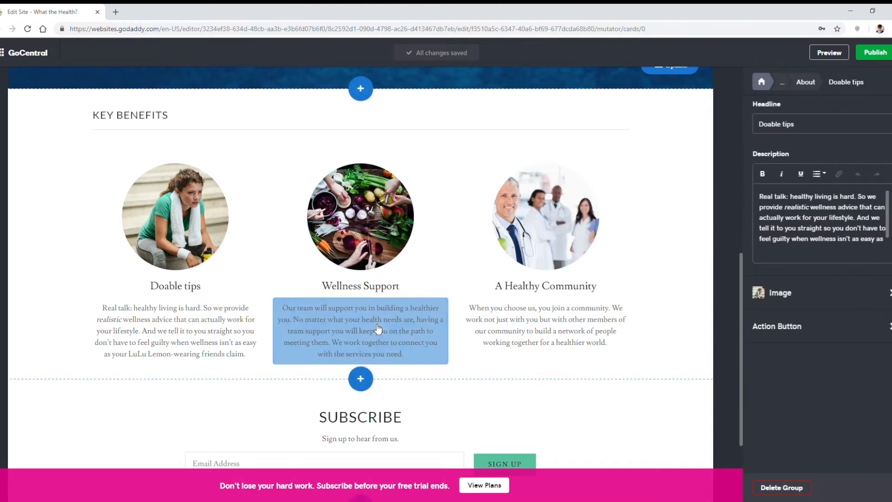
Step: Replace the Wellness Support group's description with the copied "There are a lot of wellness fads" text and set its headline to "Debunking the myths"
click(360, 331)
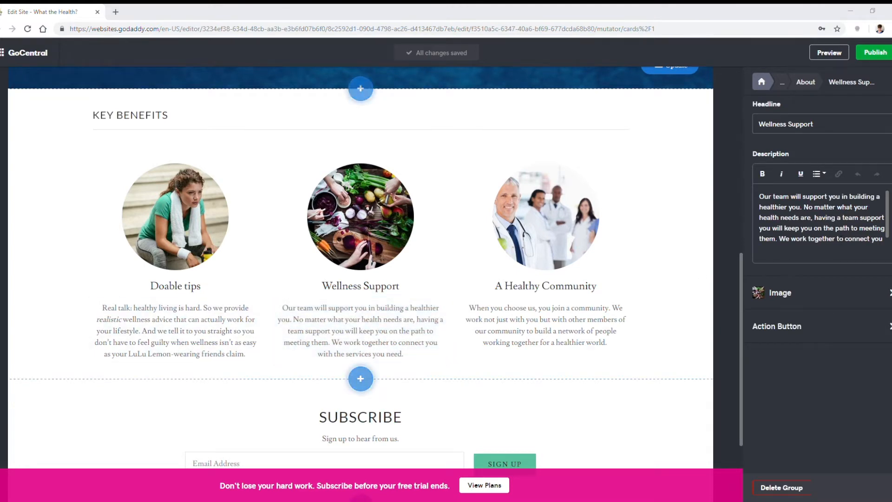
click(808, 242)
key(ctrl+a)
key(ctrl+v)
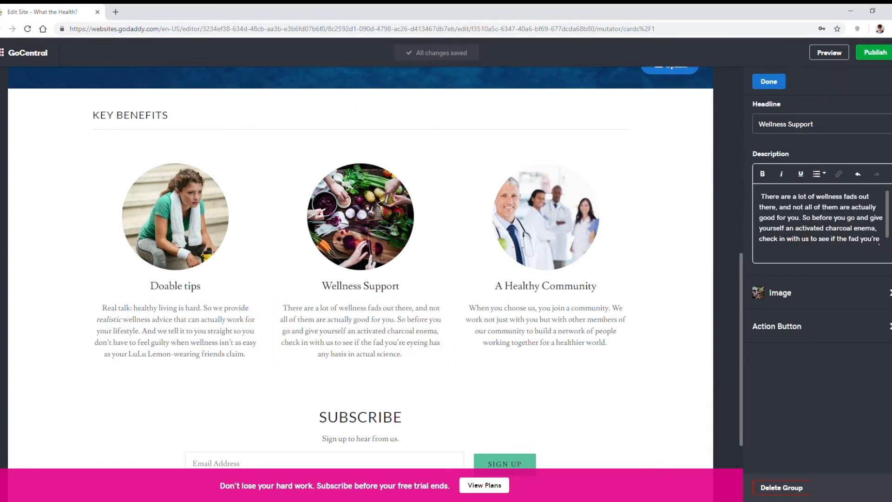
key(BackSpace)
key(ctrl+a)
text(Debunking the myths)
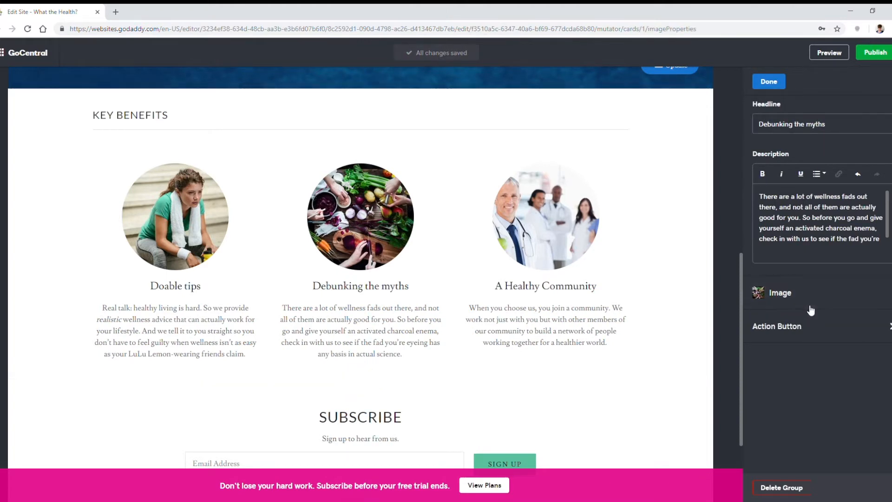
Step: Replace the Debunking the myths image with the uploaded photo of the yellow jar with daisies, and reposition it within its frame
click(879, 306)
click(765, 132)
click(589, 187)
click(590, 187)
click(579, 188)
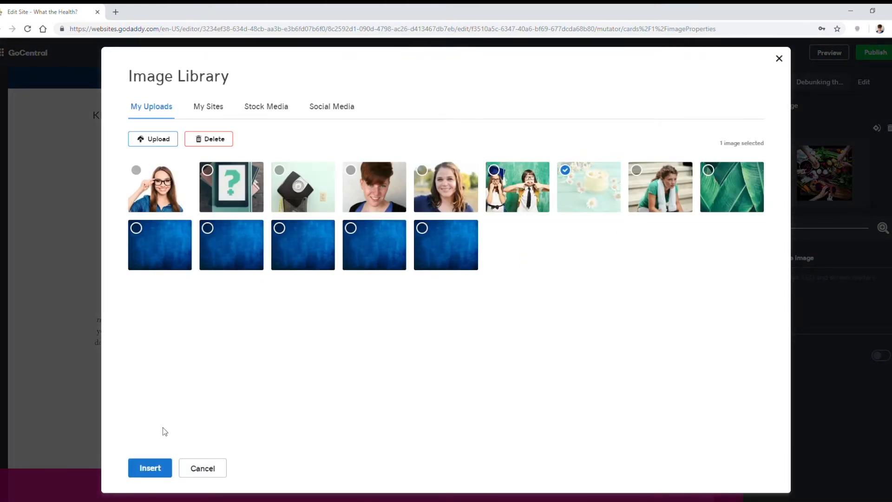
click(150, 468)
drag(836, 191, 823, 185)
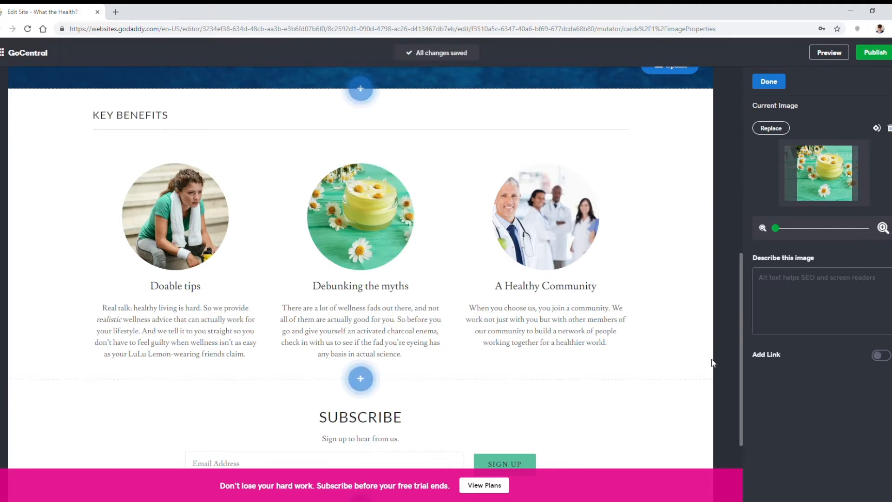
click(769, 81)
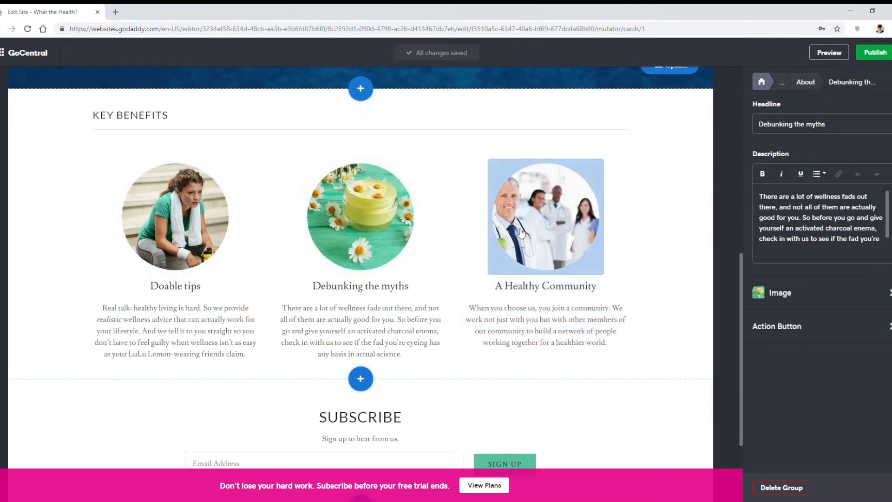
Step: Delete the A Healthy Community group from the Key Benefits section
click(566, 233)
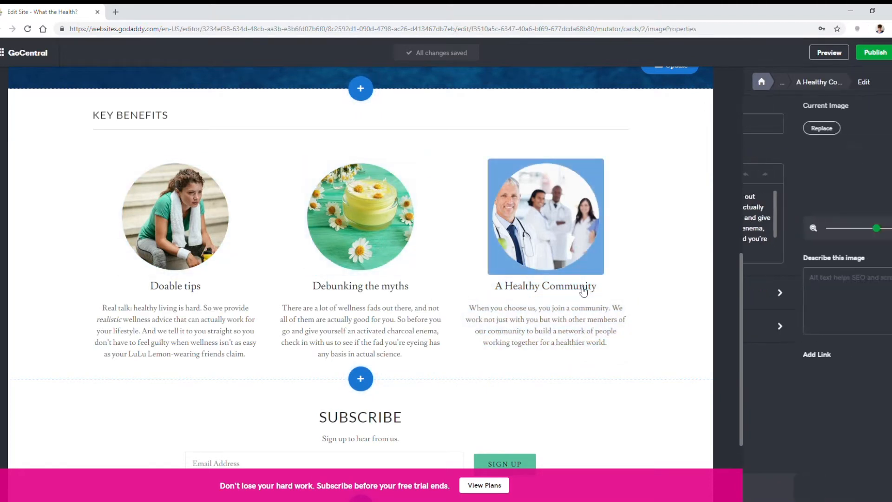
click(578, 327)
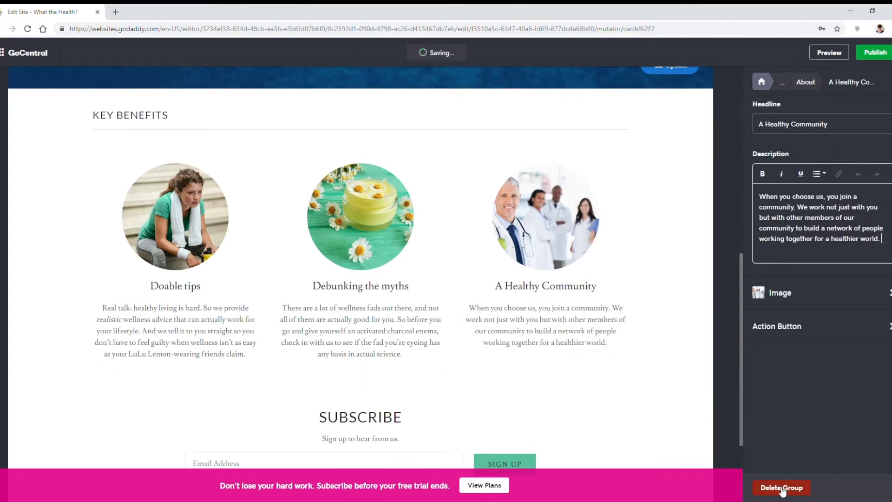
click(782, 488)
click(349, 165)
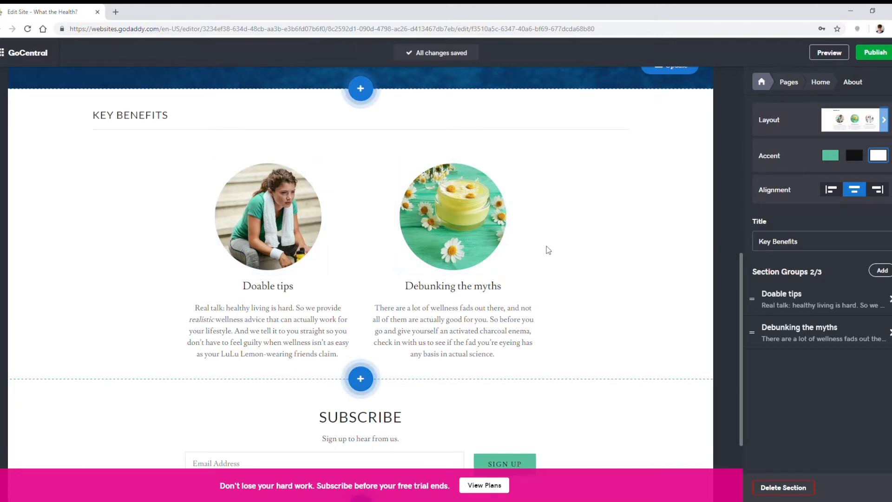
Step: Change the Subscribe section's headline to "Email Signup" and replace its description with the copied "Want more What the Health??" e-book text
scroll(558, 274, up, 10)
scroll(565, 254, down, 10)
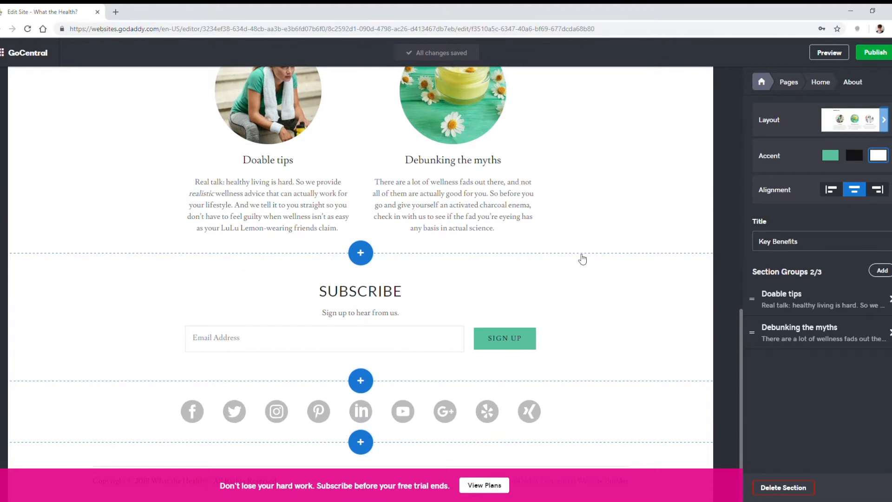
click(415, 296)
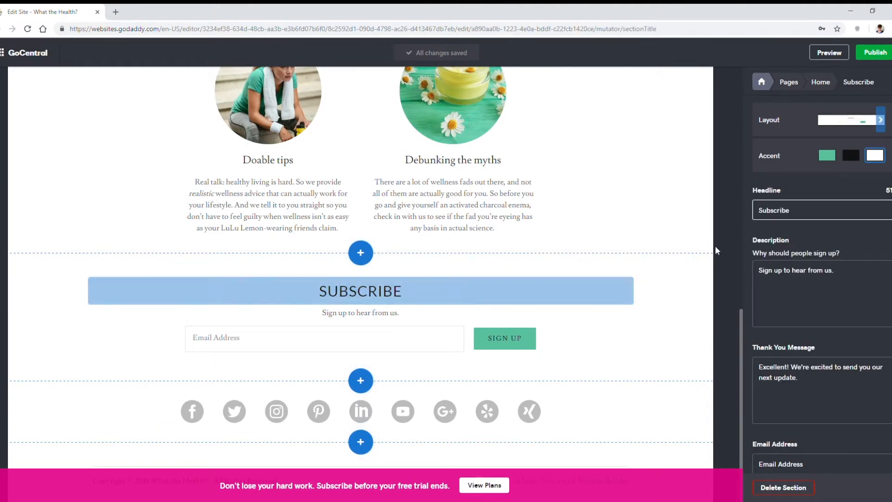
key(ctrl+a)
text(Email)
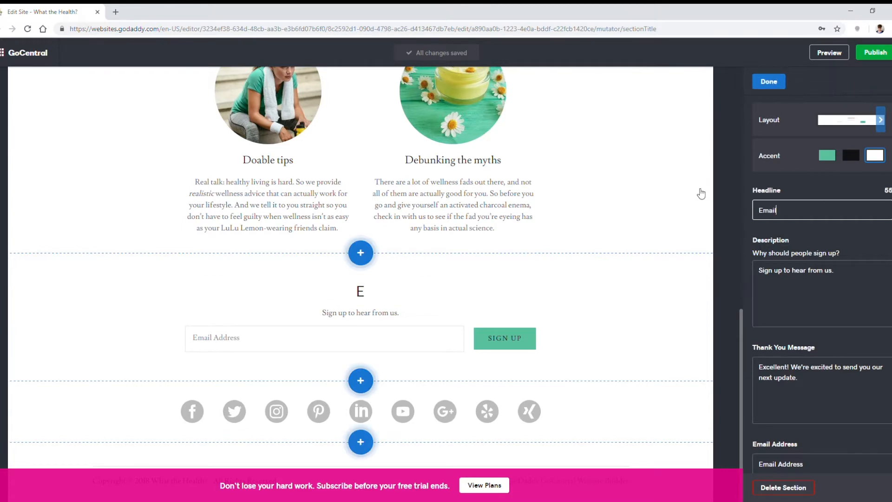
text( Signup)
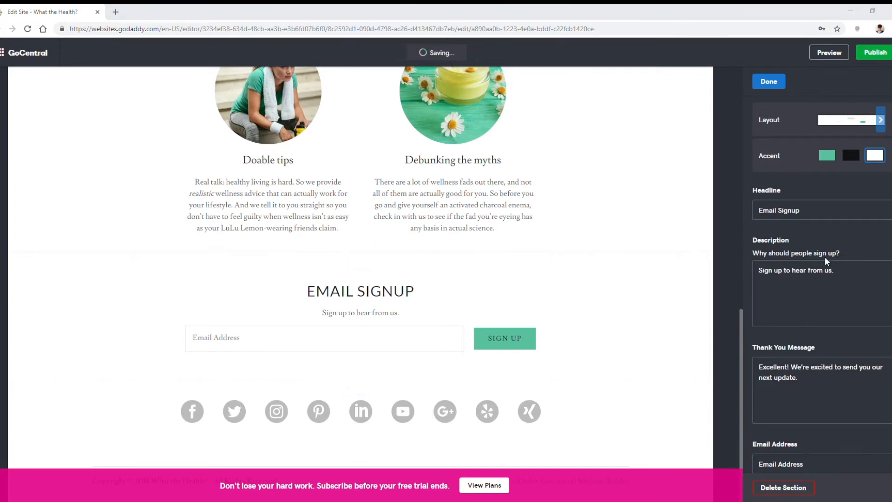
click(801, 322)
key(ctrl+a)
text(Want more What the Health?? Check out our e-book, Healthy Living is Easy crazy stupid hard. Enter your email below to read.)
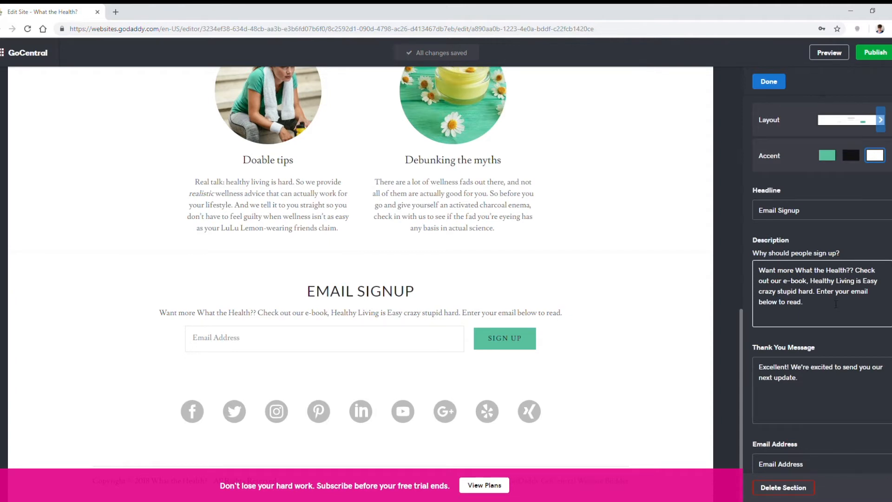
Step: Set the Email Signup section's button label to "Sign Up Now!" and finish editing the section
scroll(836, 304, down, 3)
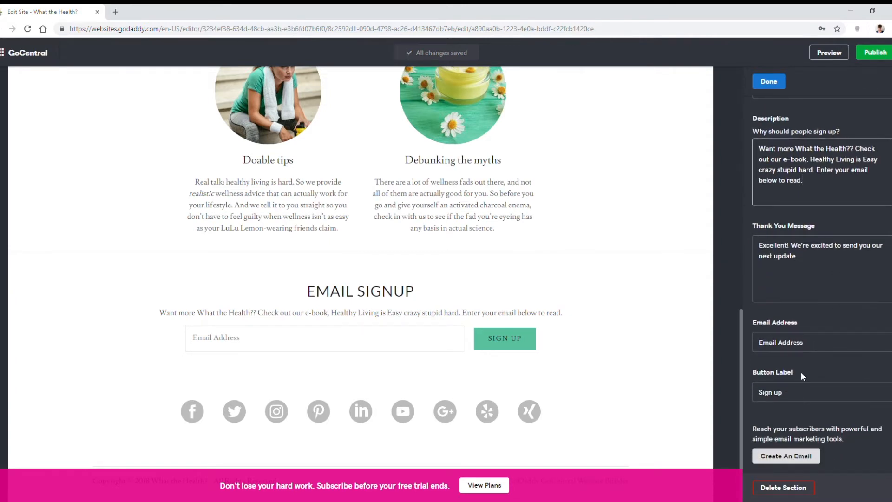
click(796, 396)
key(ctrl+a)
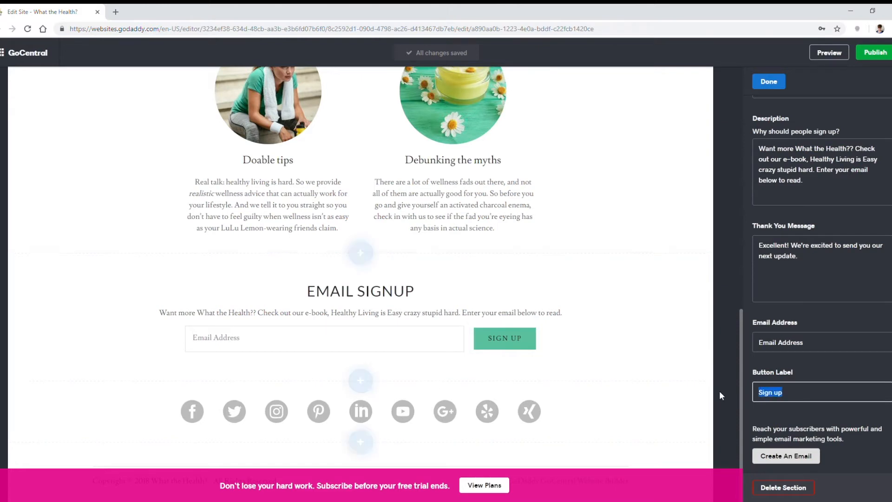
text(Sign Up )
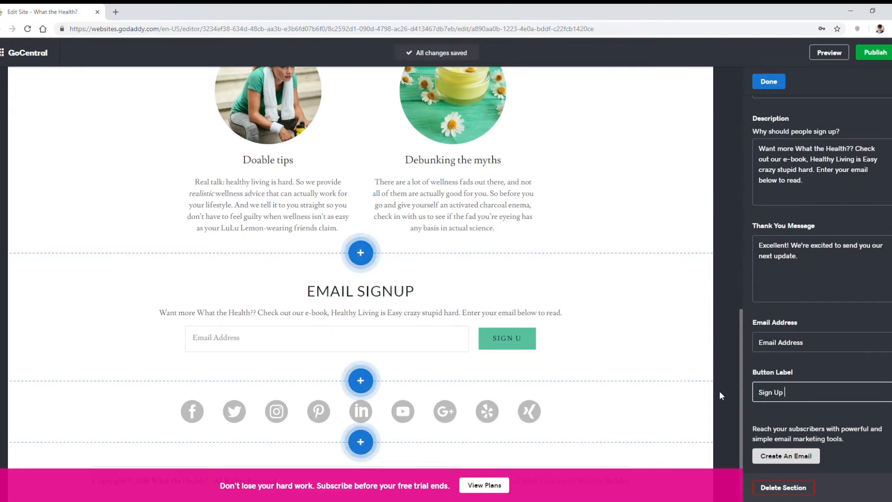
text(Now!)
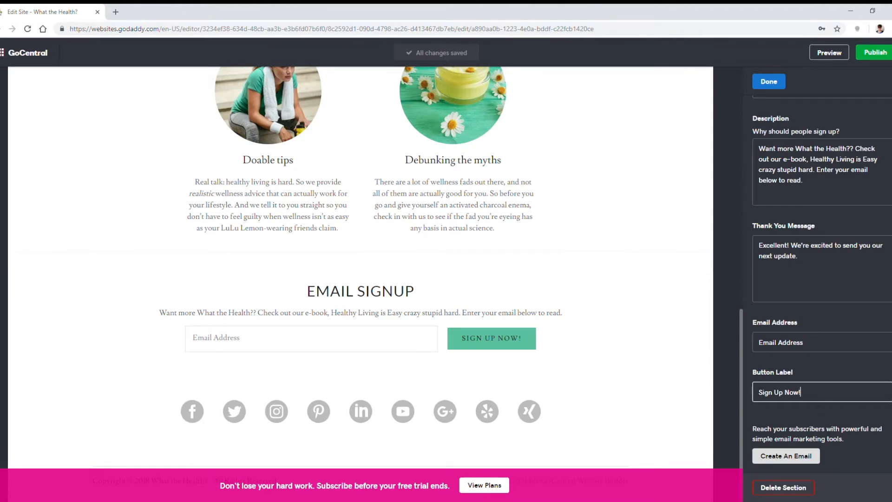
scroll(836, 425, up, 3)
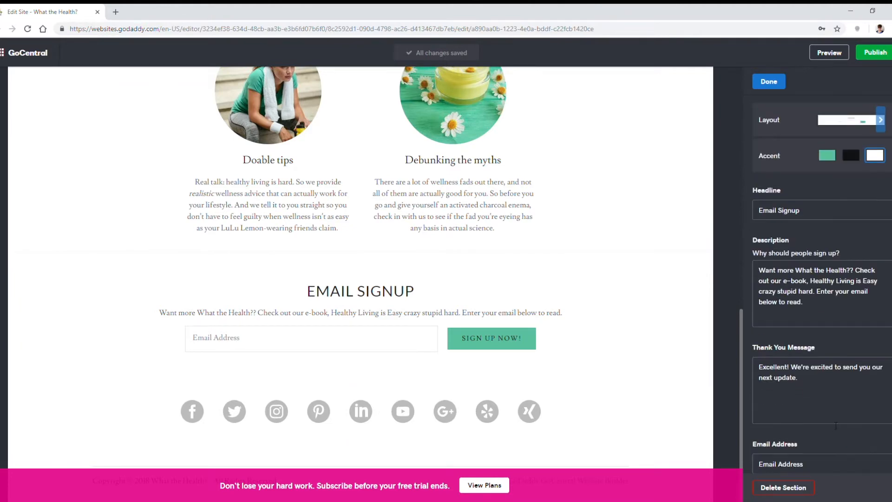
click(768, 82)
Step: Review the Home page and browse the addable section types, including Content, Online Store, Calendar, Video, Audio, HTML, Blog and About
scroll(464, 260, up, 5)
scroll(467, 263, up, 5)
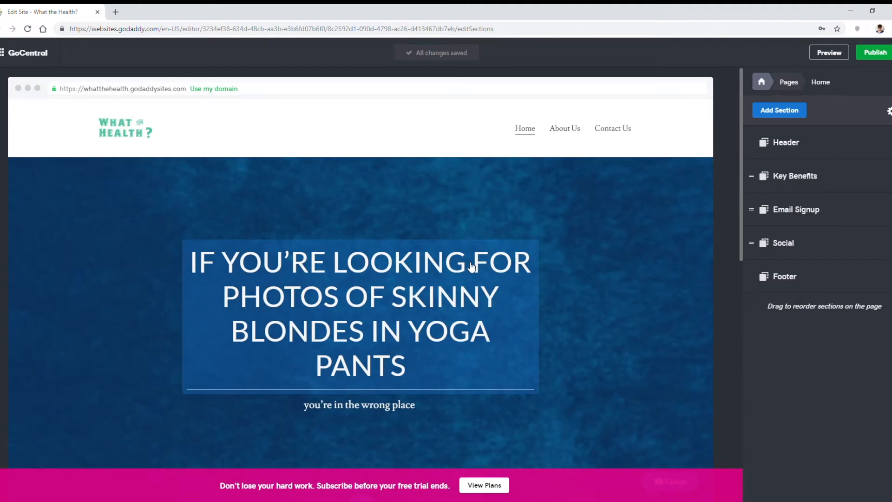
scroll(391, 297, down, 7)
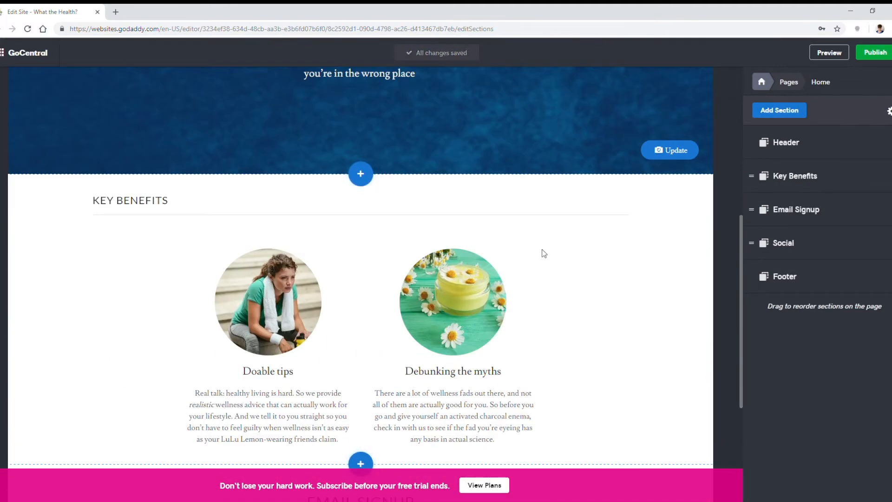
click(797, 115)
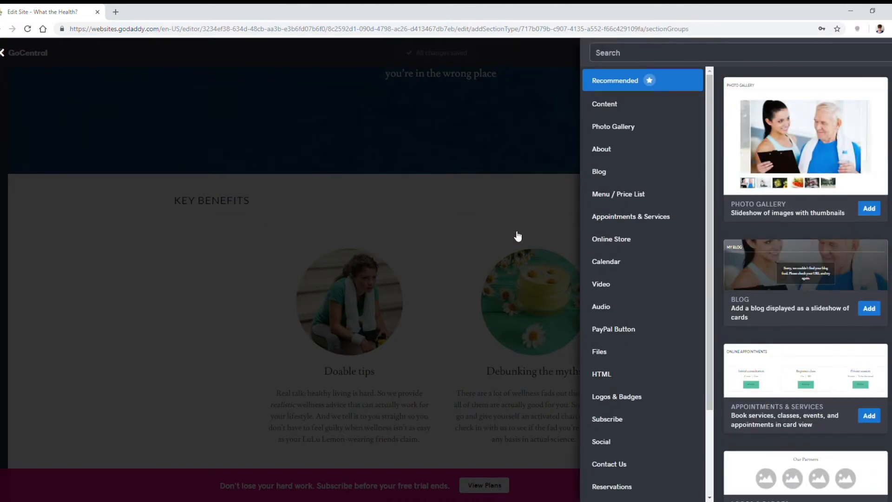
click(643, 103)
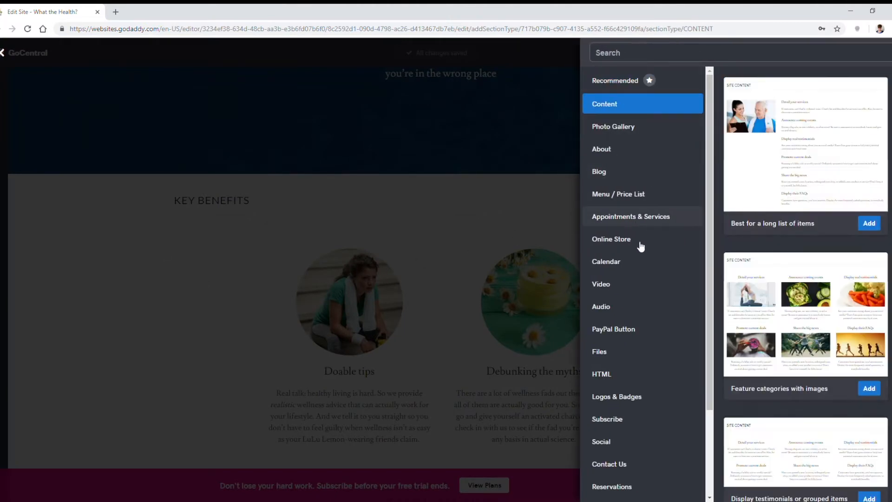
click(643, 240)
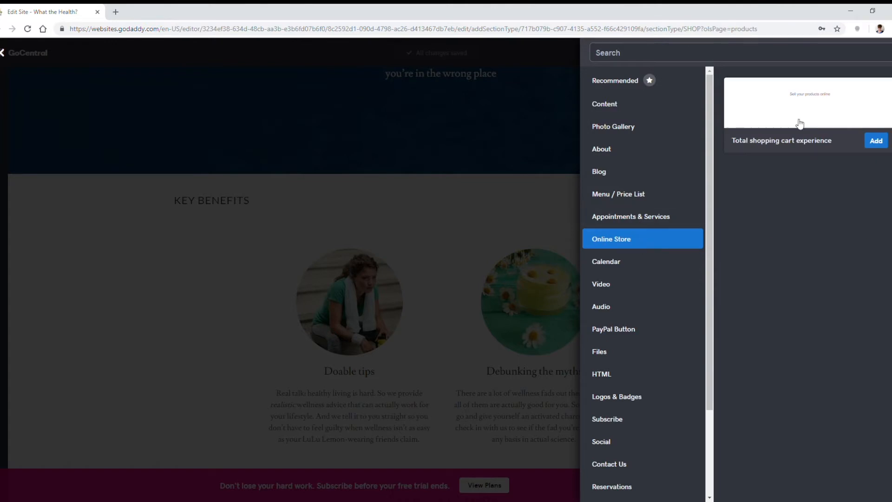
click(629, 263)
click(626, 287)
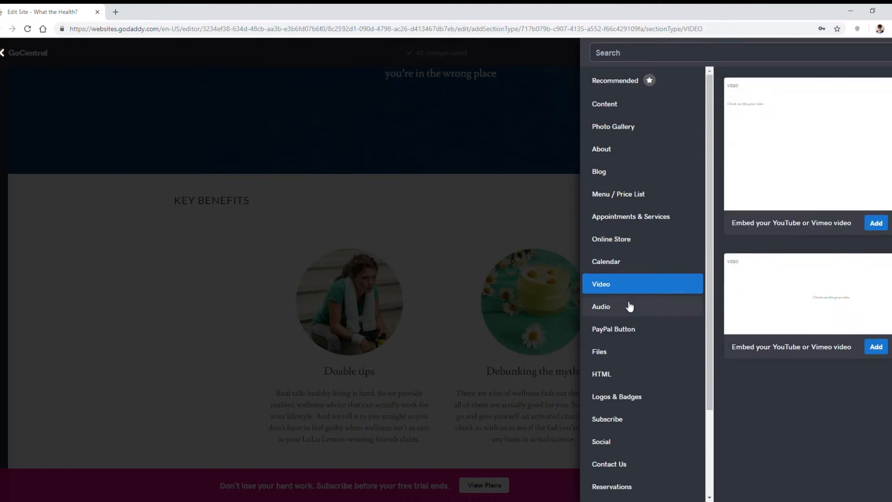
click(630, 306)
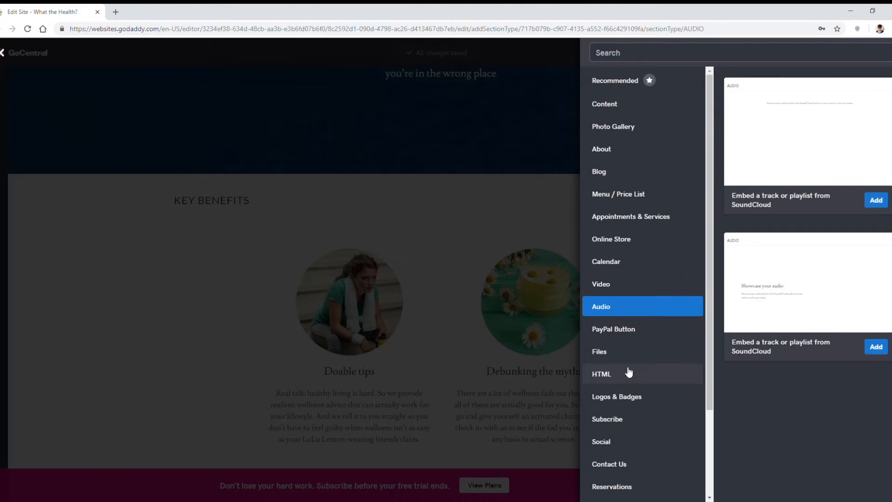
click(628, 372)
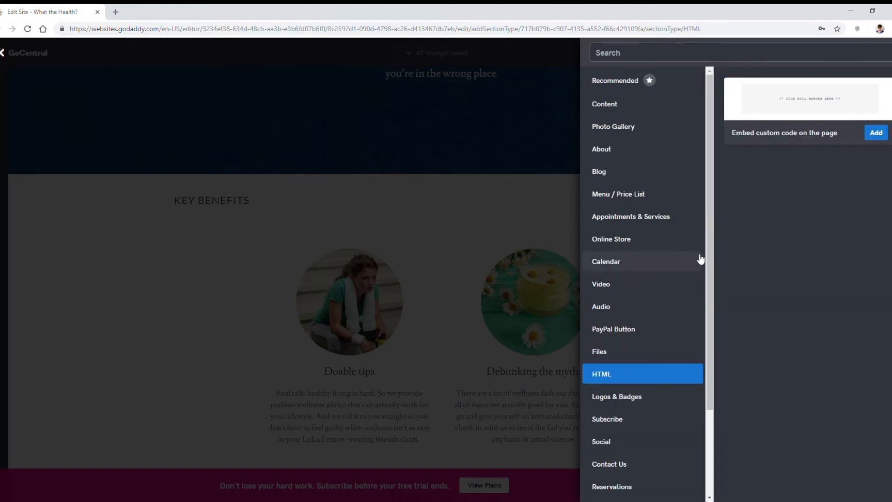
click(654, 176)
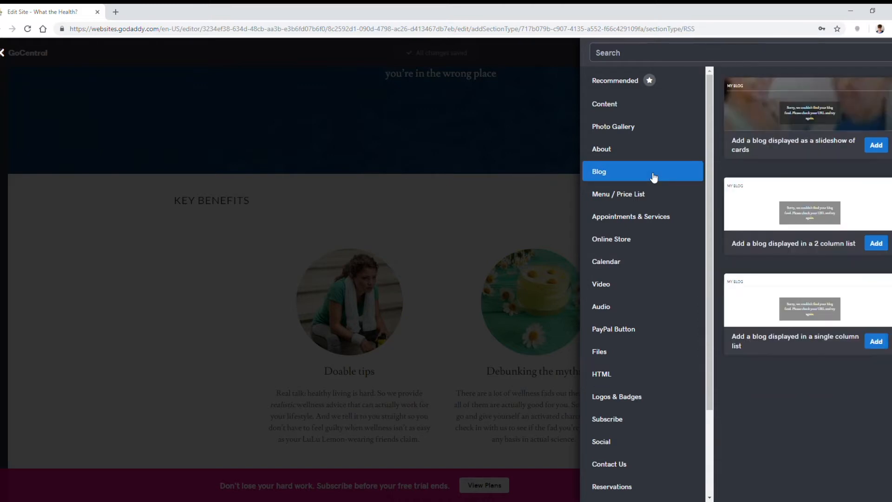
click(640, 148)
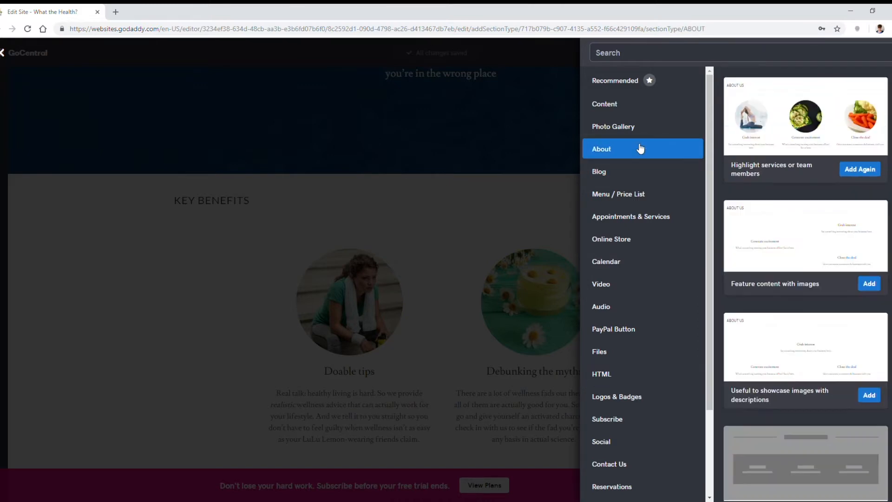
Step: Add the "Welcome visitors to your site" content section to the Home page above Key Benefits
click(619, 108)
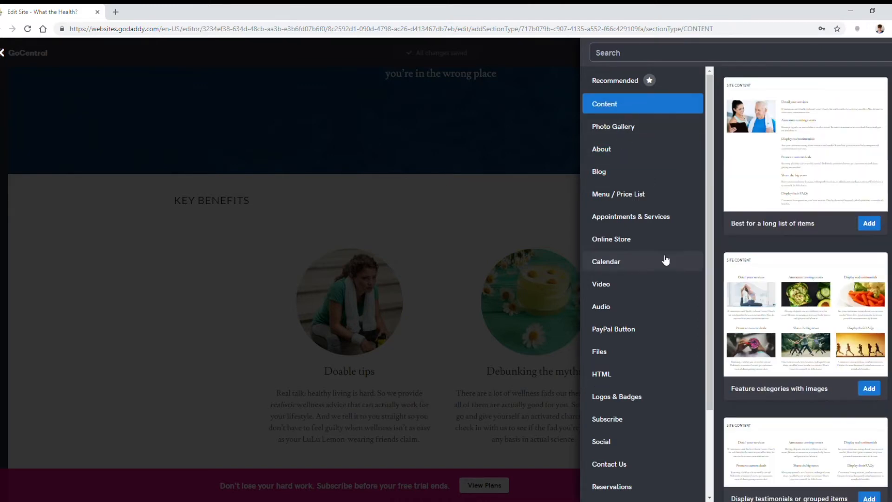
scroll(837, 275, down, 4)
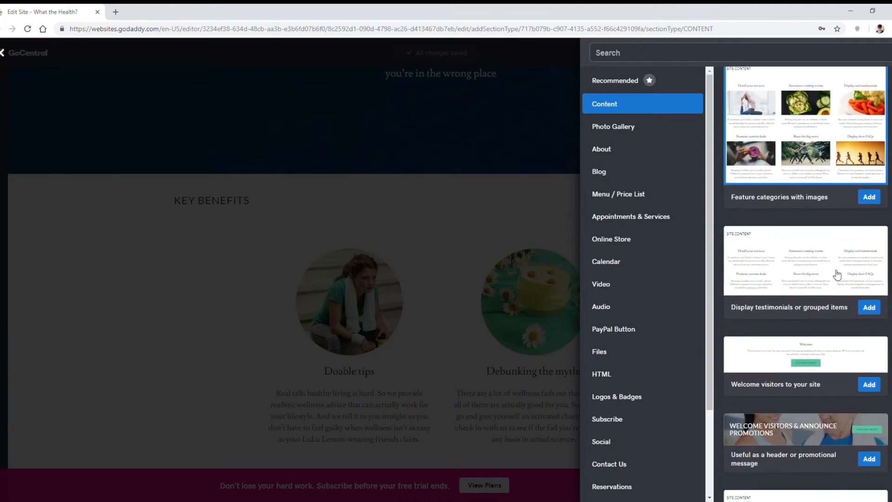
scroll(834, 279, down, 2)
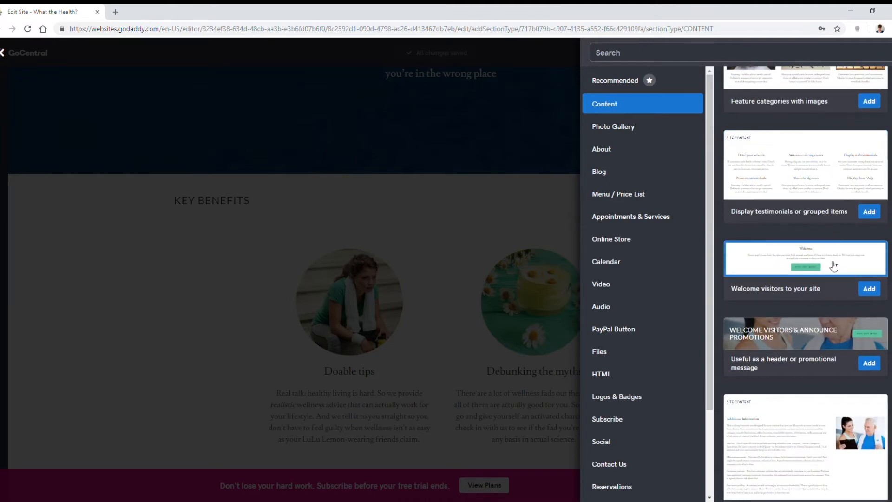
scroll(834, 266, down, 4)
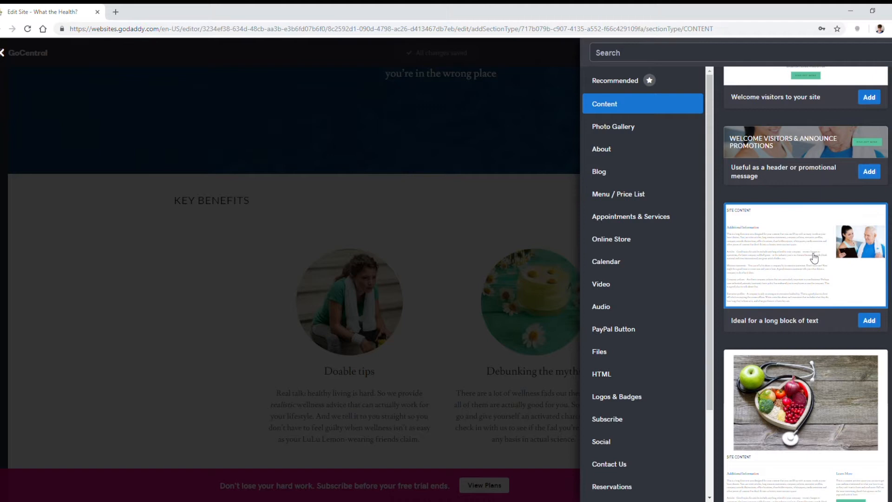
scroll(814, 257, down, 2)
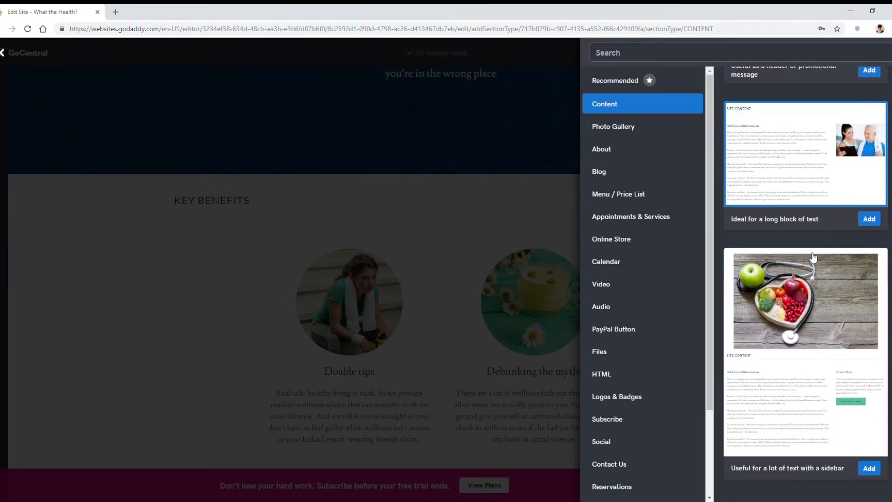
scroll(814, 257, up, 2)
scroll(821, 262, up, 2)
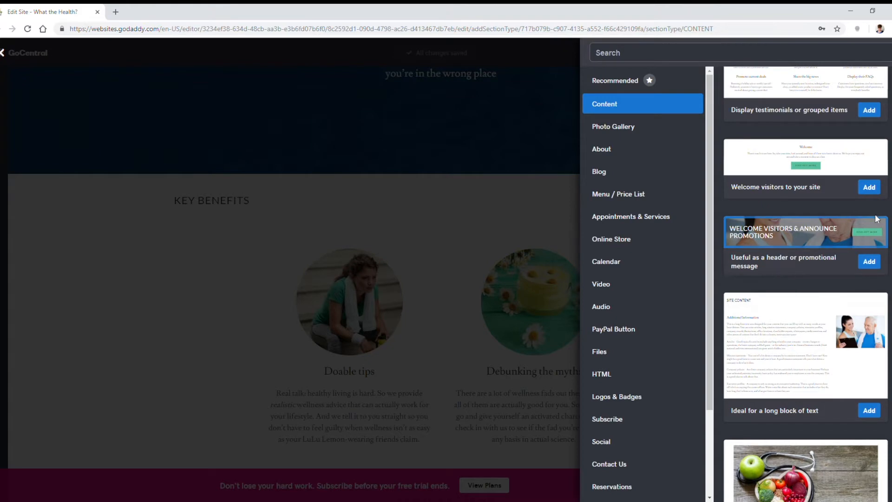
click(870, 187)
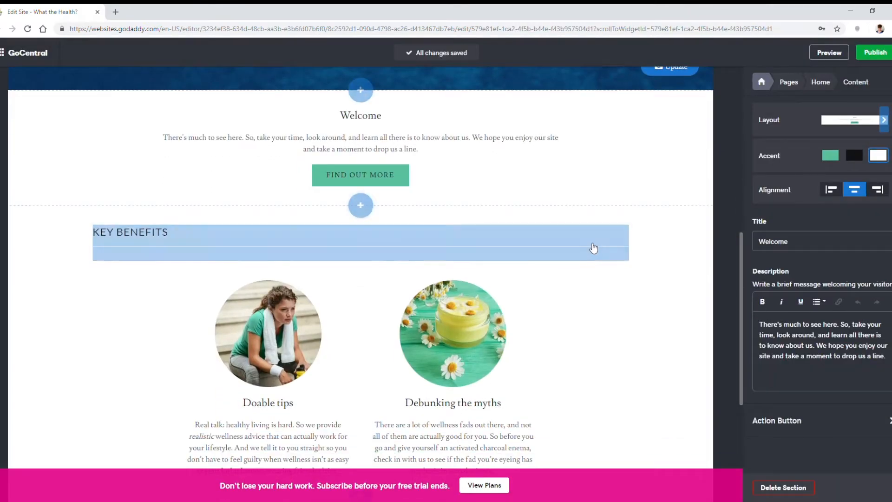
Step: Replace the Welcome section's description with the copied "Let's face it: living healthy sucks" text and separate its two paragraphs with a blank line
scroll(410, 239, up, 2)
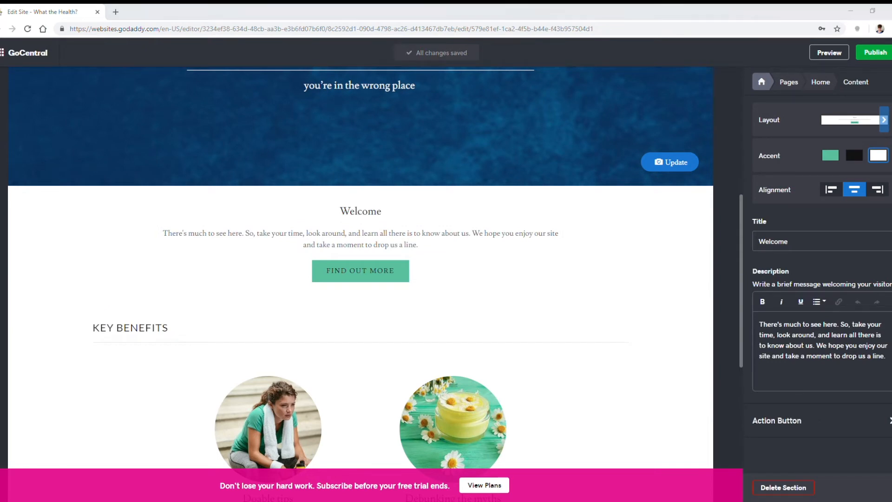
click(851, 365)
key(ctrl+a)
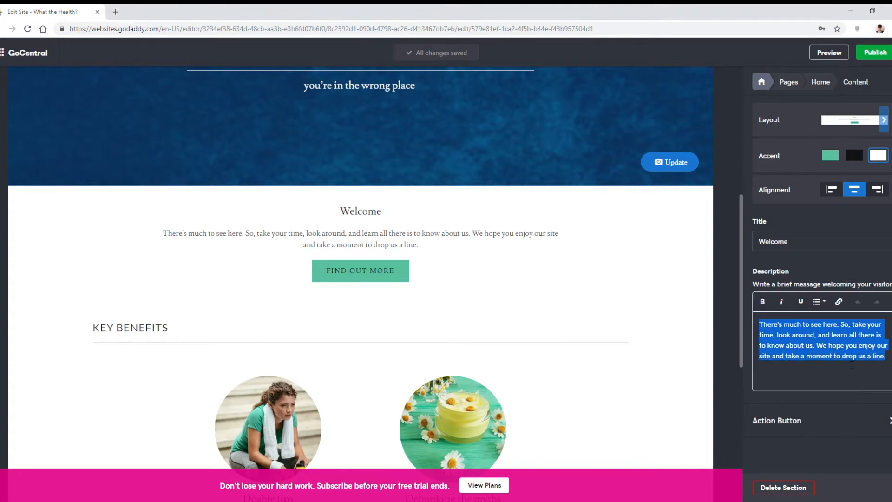
text(Let's face it: living healthy sucks. But for some reason, no one wants to own up to that. Sure, your die-hard yogi friend may seem perfectly serene in her Facebook photos, but nobody's really that happy when they have to skip dessert every day. At What the Health?, we give it to you straight. We give you practical advice to feel better and live happier. And we work to dispel the myths around healthy living—including the idea that eating right and exercising is somehow easy (we all know it's the literal worst).)
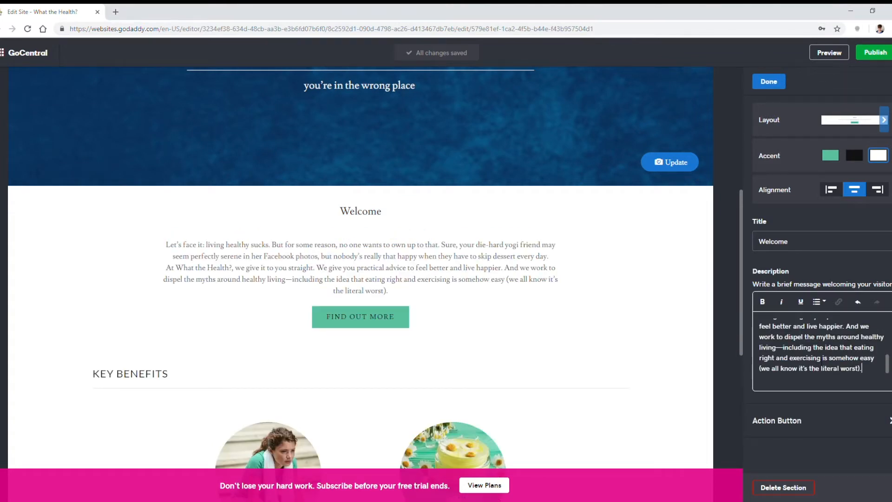
scroll(828, 352, up, 2)
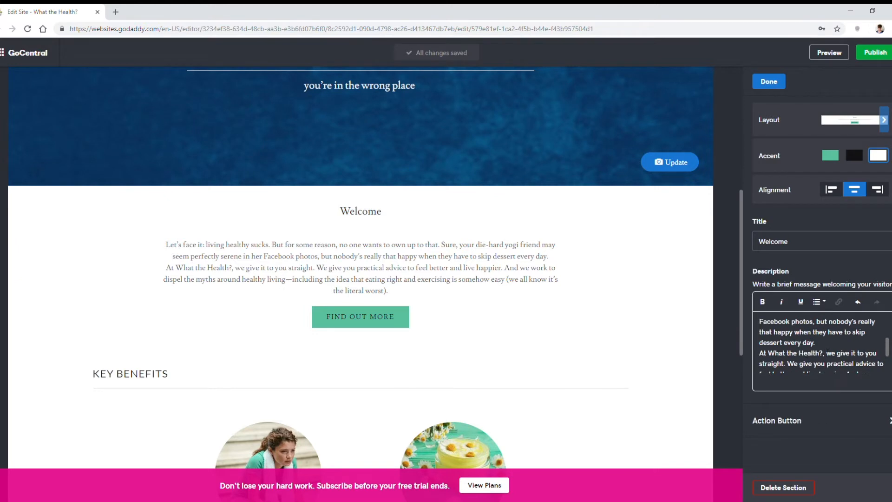
click(828, 346)
key(Return)
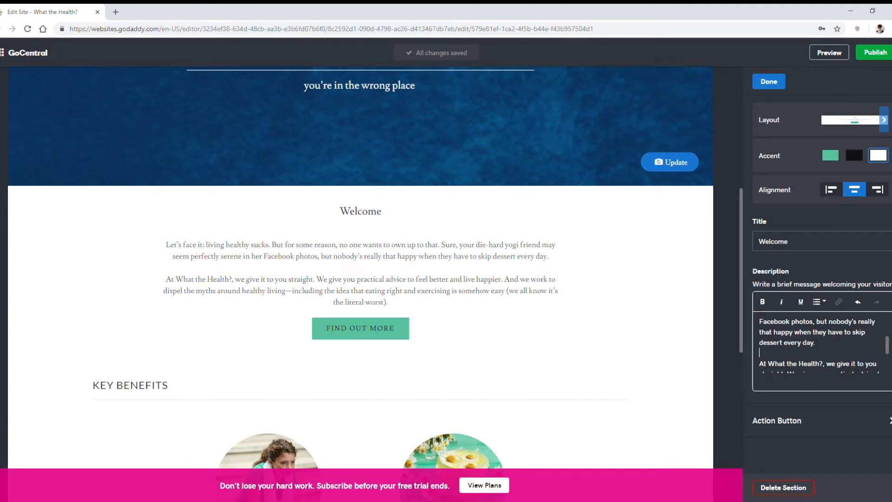
Step: Set the section's title to "Healthy living sucks, but you're not in it alone." and paste the "What the Health? is dedicated to helping real people" paragraph atop its description
drag(794, 242, 703, 242)
text(Healthy living sucks, but you’re not in it alone.)
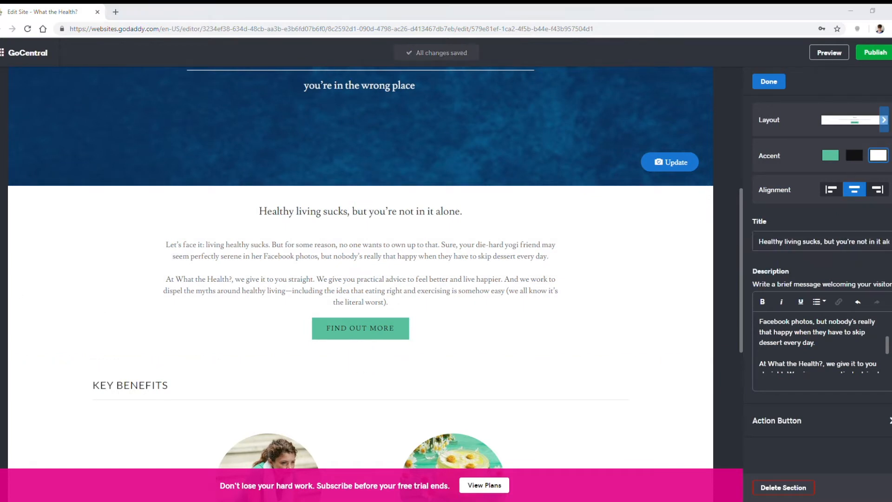
click(768, 320)
scroll(772, 339, up, 2)
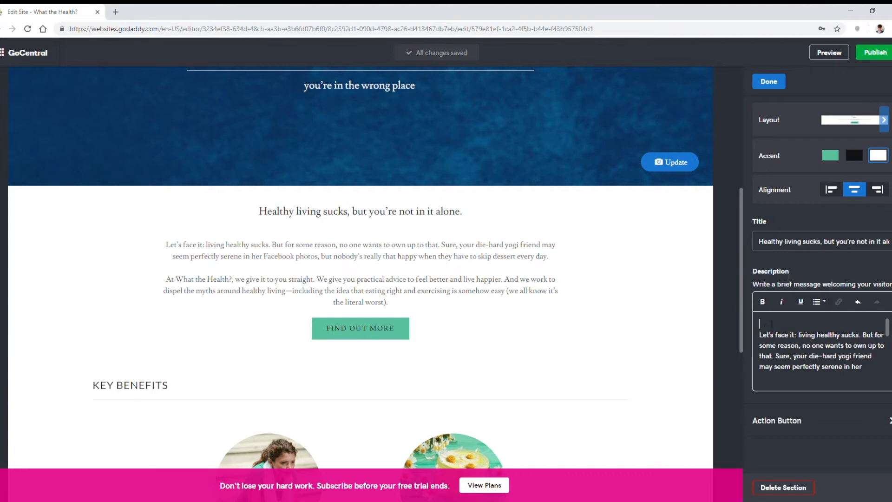
text(What the Health? is dedicated to helping real people get realistic advice about developing a healthy lifestyle—without the Instagram filter)
key(Return)
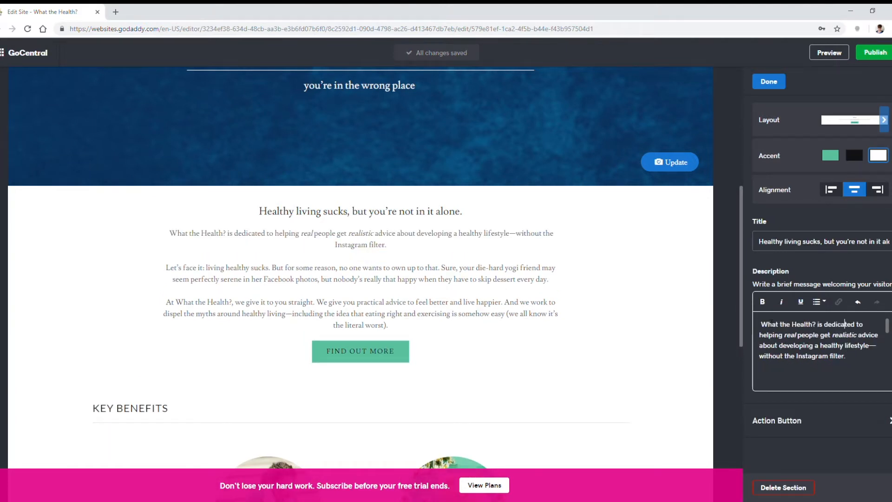
key(Delete)
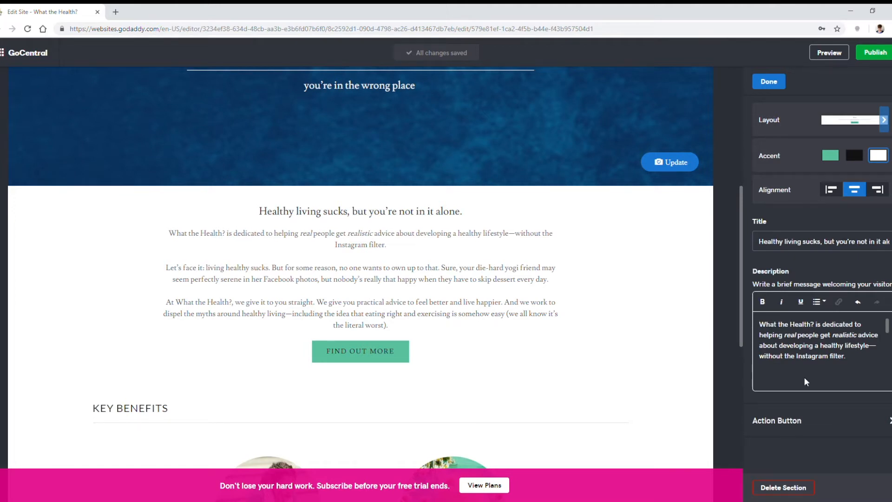
Step: Turn off the "Find out more" action button in the welcome section and finish editing the section
click(839, 425)
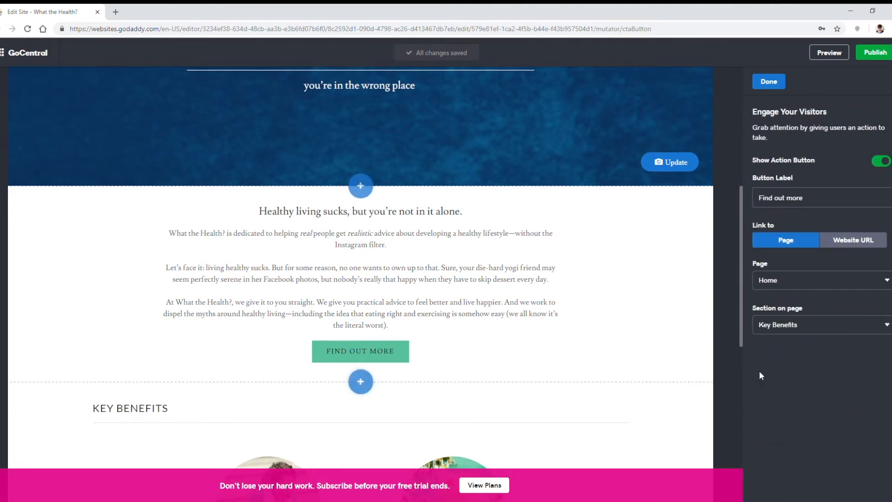
click(883, 162)
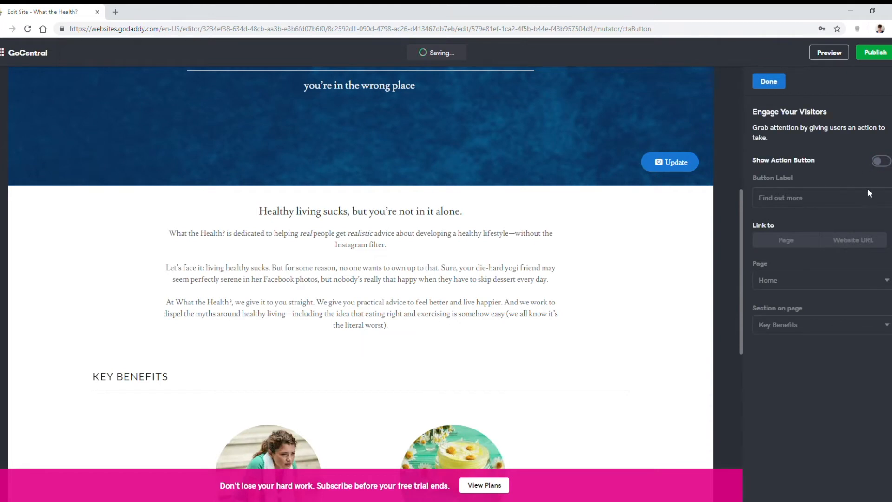
click(776, 83)
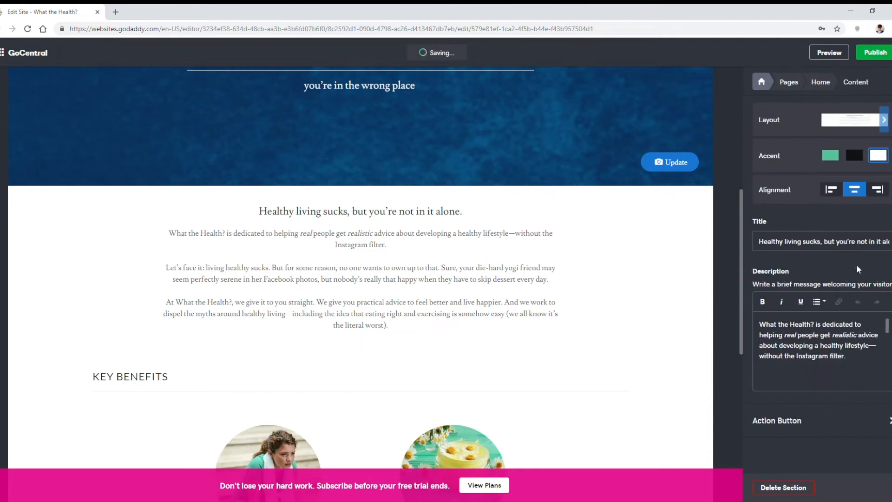
Step: Try the green and black accents on the welcome section and return it to the white accent
click(832, 158)
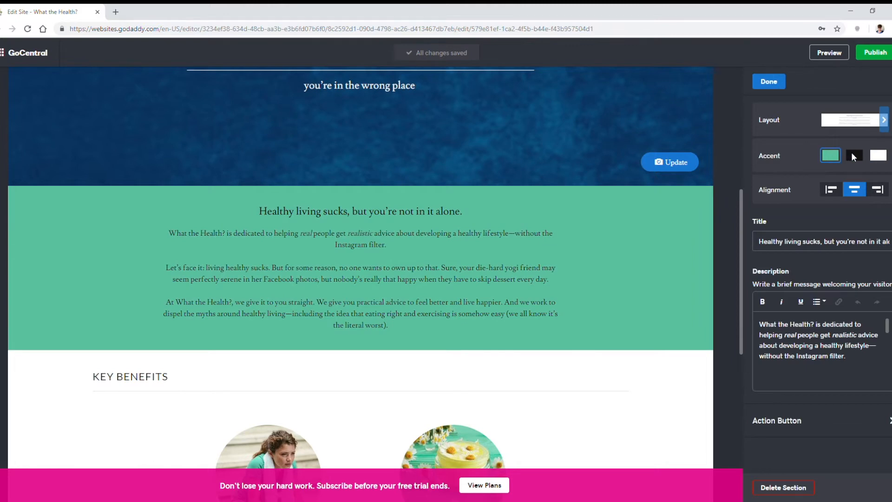
click(854, 157)
click(879, 158)
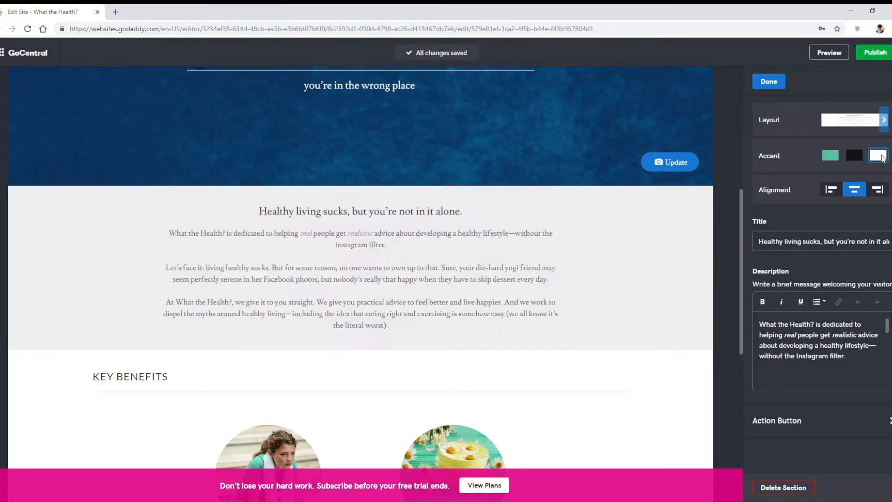
click(773, 83)
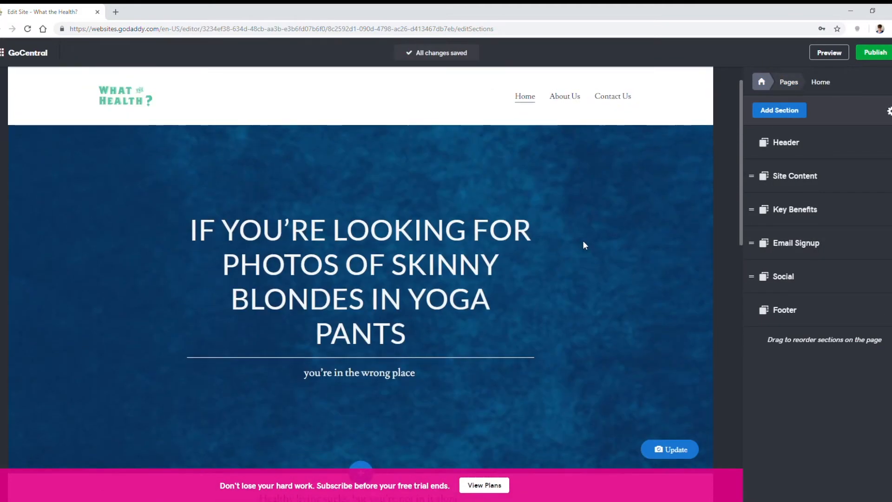
Step: Review the Home page around the new welcome text and check the Site Content section's settings
scroll(580, 260, down, 12)
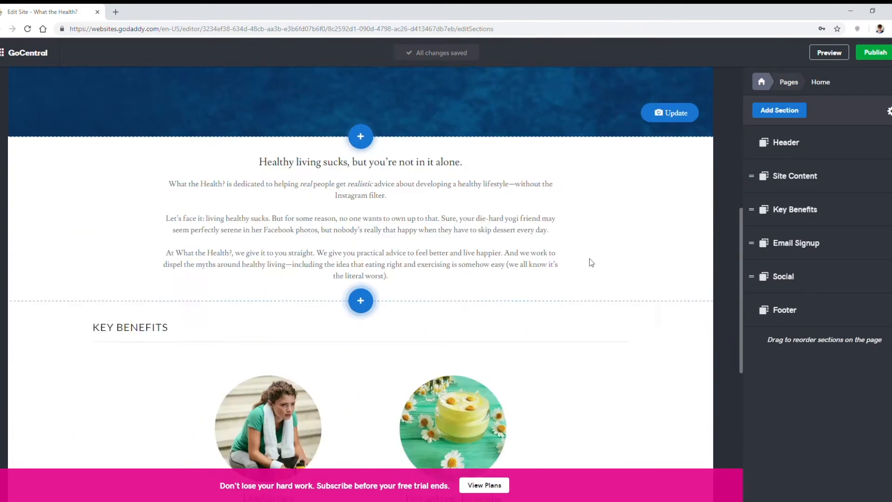
scroll(590, 261, up, 4)
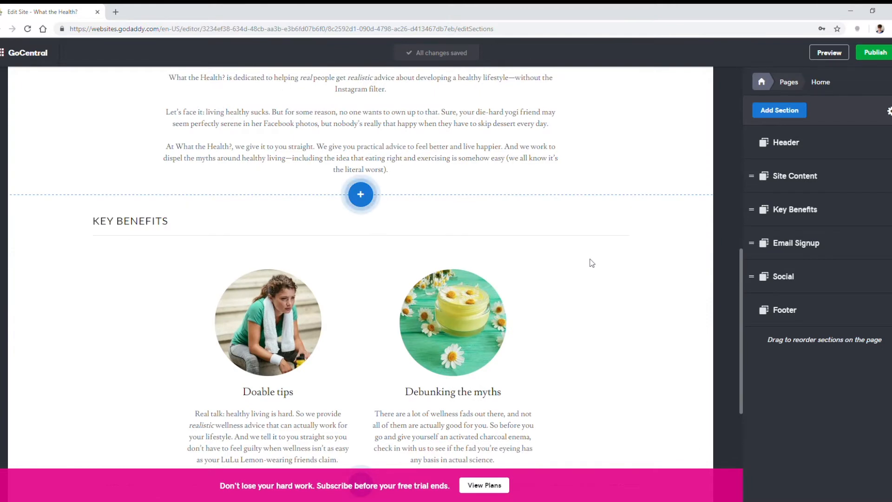
scroll(589, 261, up, 5)
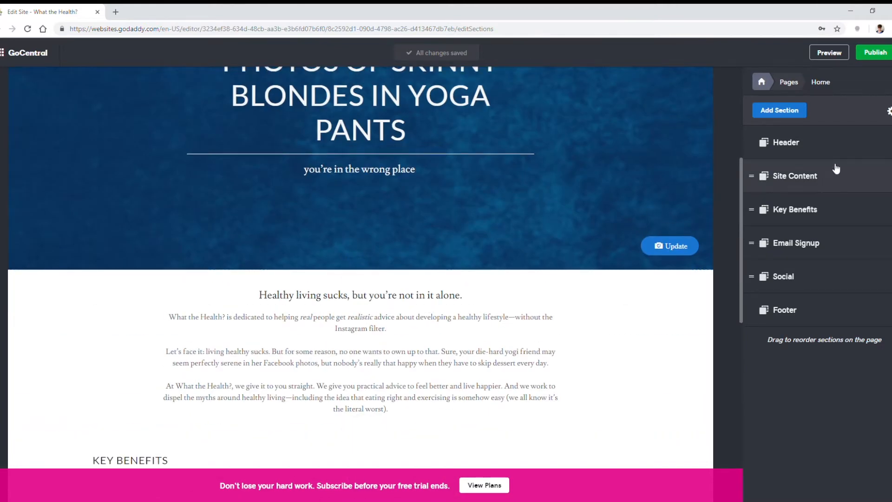
click(837, 181)
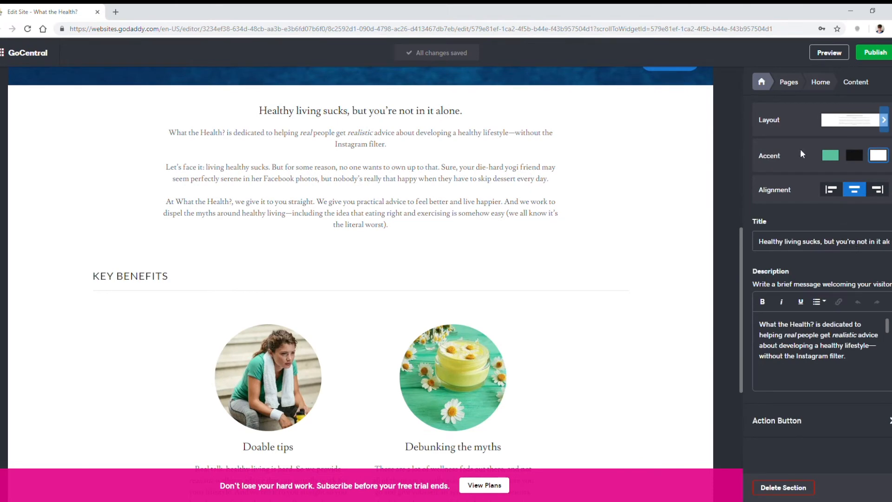
click(770, 85)
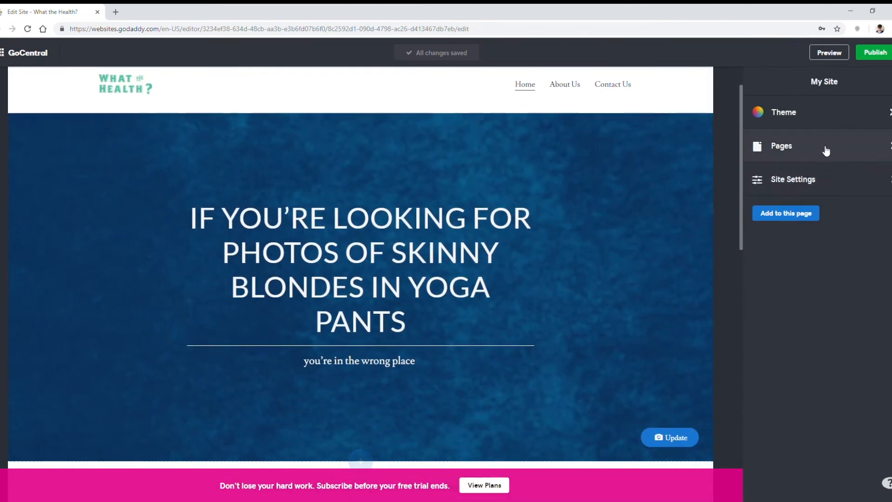
Step: Open the About Us page for editing and look through its existing content
click(826, 146)
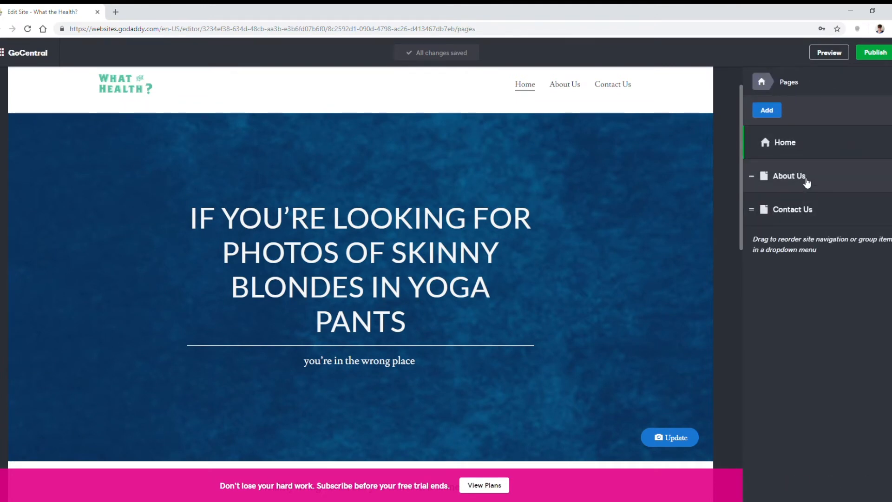
click(807, 174)
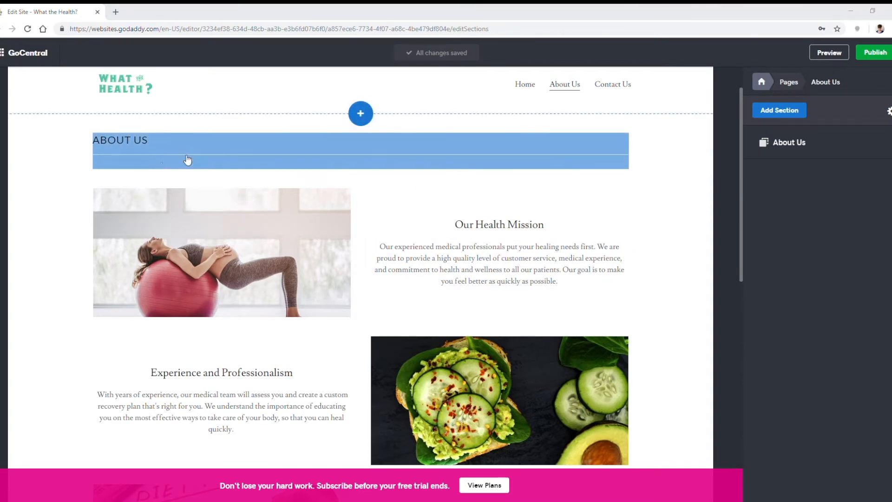
scroll(568, 257, down, 6)
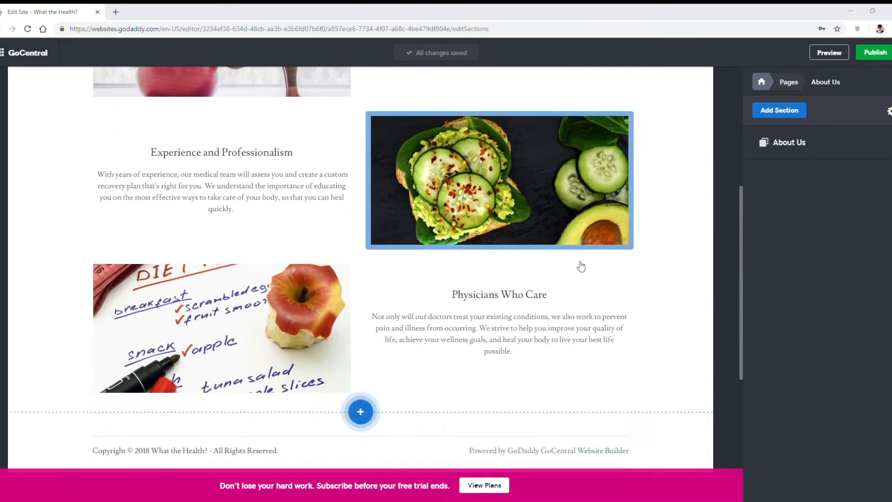
scroll(643, 313, up, 4)
scroll(564, 189, up, 1)
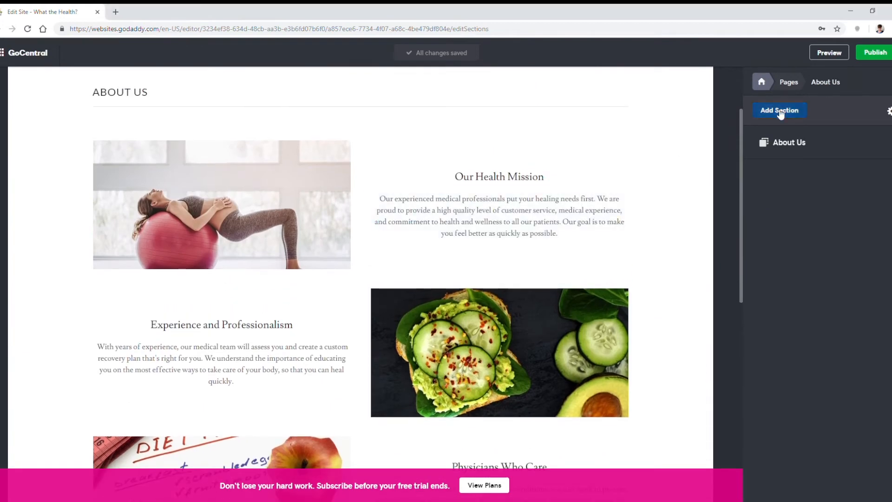
Step: Add the "Welcome visitors to your site" content section above the About Us content and open its title for editing
click(779, 110)
click(684, 113)
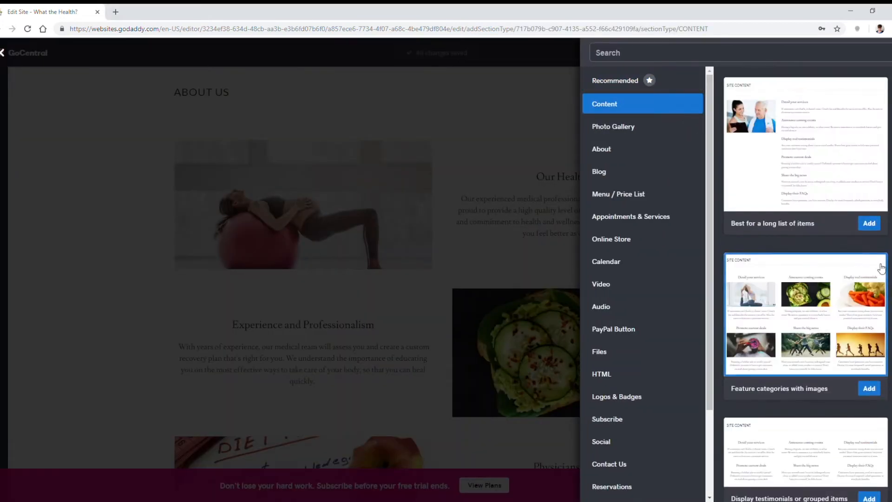
scroll(876, 260, down, 3)
scroll(865, 269, down, 2)
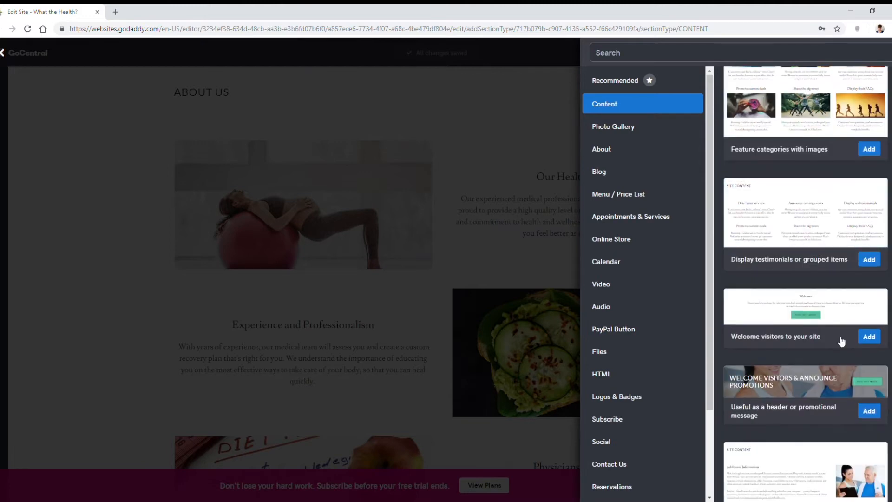
click(869, 337)
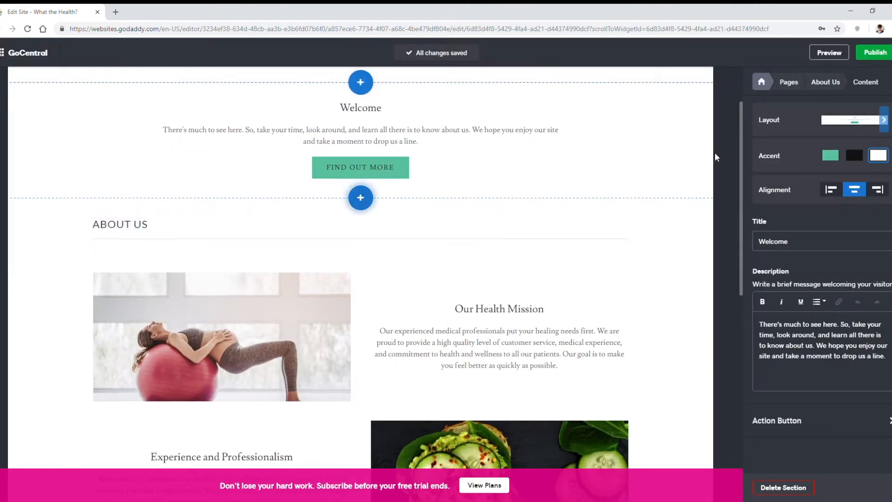
click(352, 116)
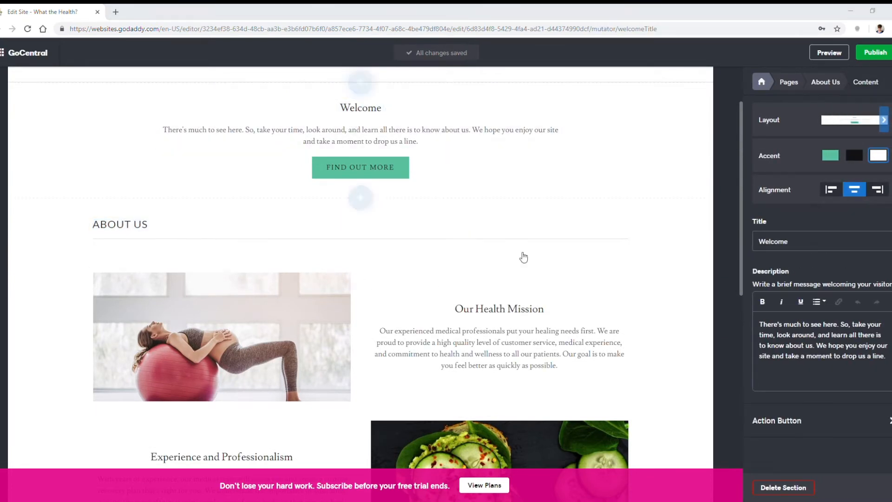
Step: Set the new welcome section's title to "What the Heck Is What the Health?" and its description to "Good question. Here's what we're all about."
drag(800, 242, 726, 240)
text(What the Heck Is What the Health?)
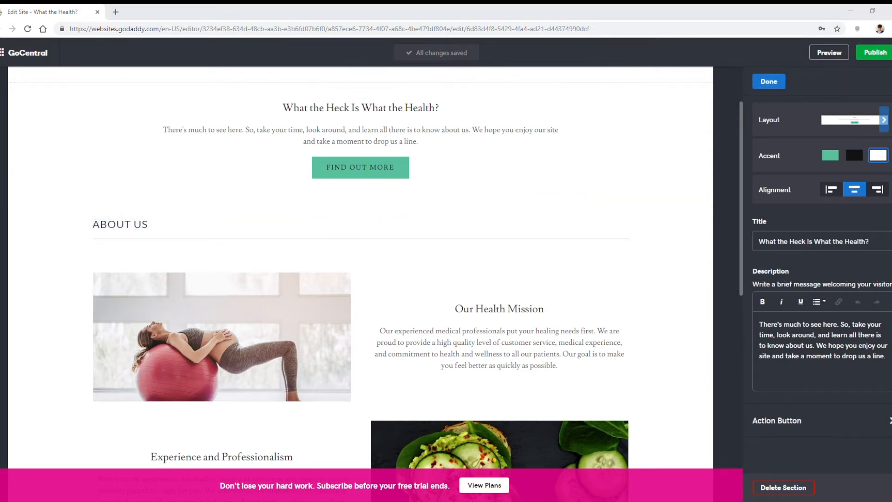
triple_click(807, 346)
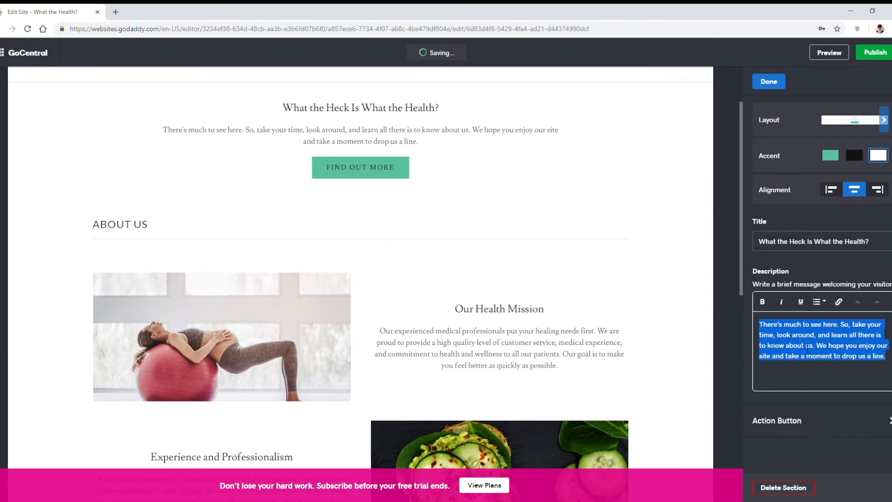
text(Good question. Here's what we're all about.)
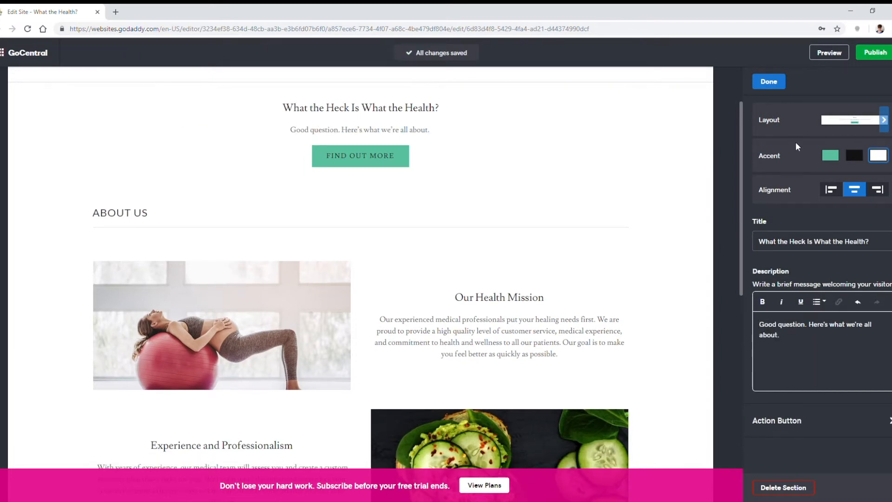
click(769, 81)
Step: Turn off the "Find out more" action button in the welcome section and return to the About Us page's section list
click(798, 141)
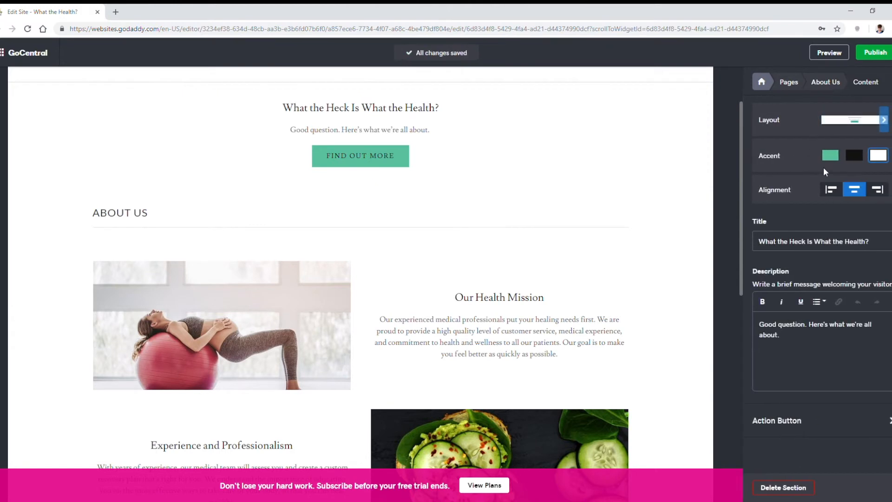
click(787, 424)
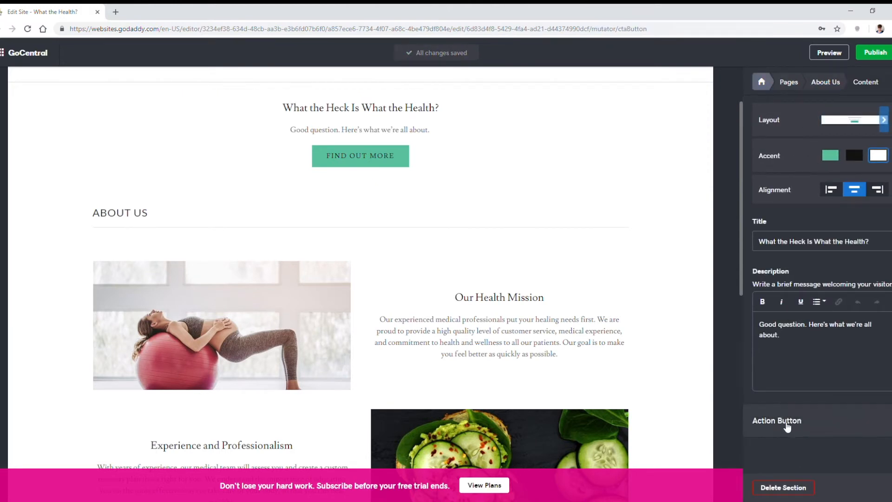
click(880, 160)
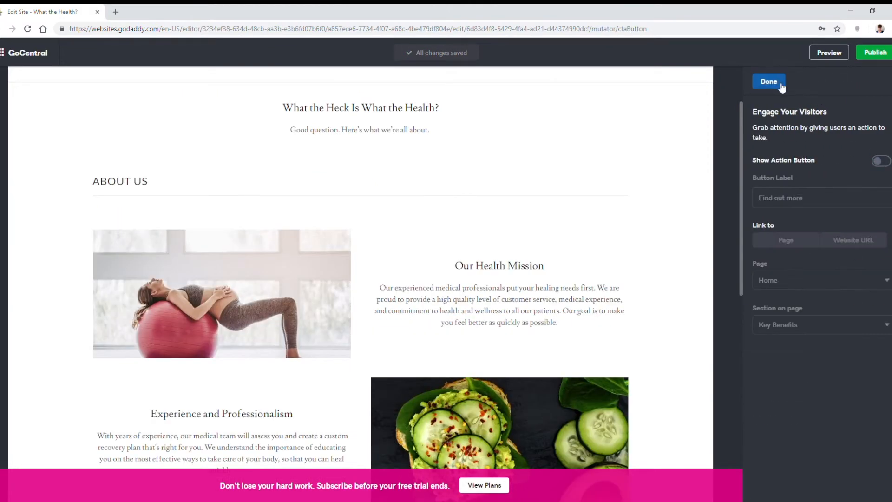
click(782, 87)
click(825, 82)
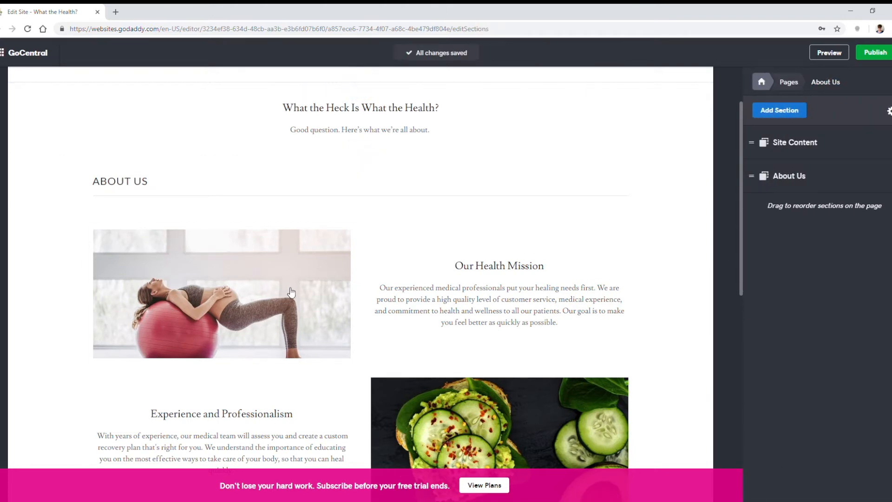
Step: Change the "Our Health Mission" headline to "Honesty" and replace its description with the copied text beginning "We prize truthfulness."
click(521, 288)
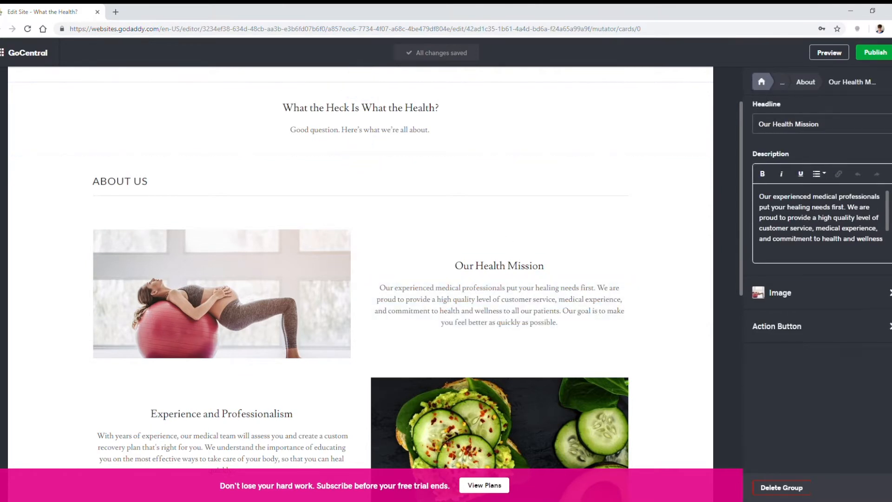
triple_click(762, 124)
text(Honesty)
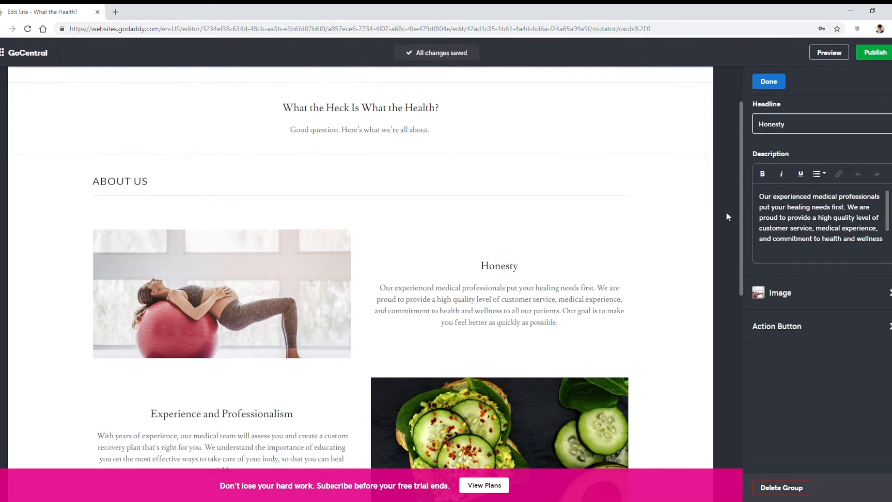
key(alt+Tab)
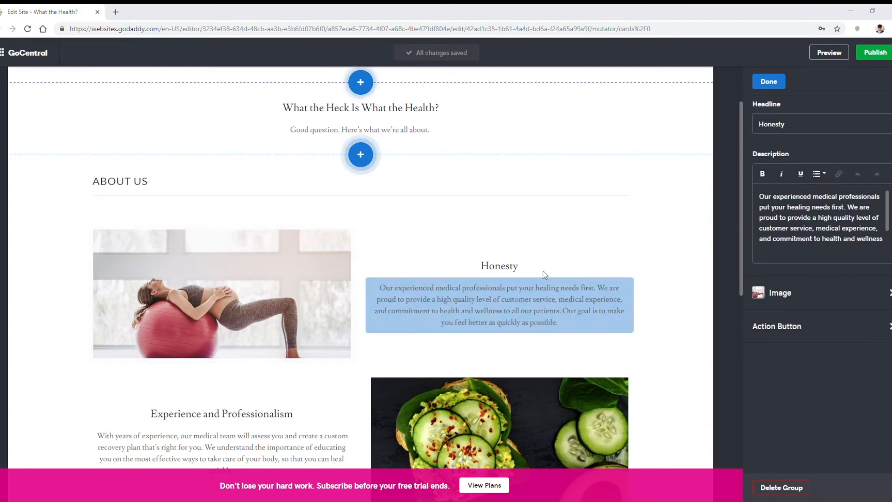
scroll(545, 276, down, 4)
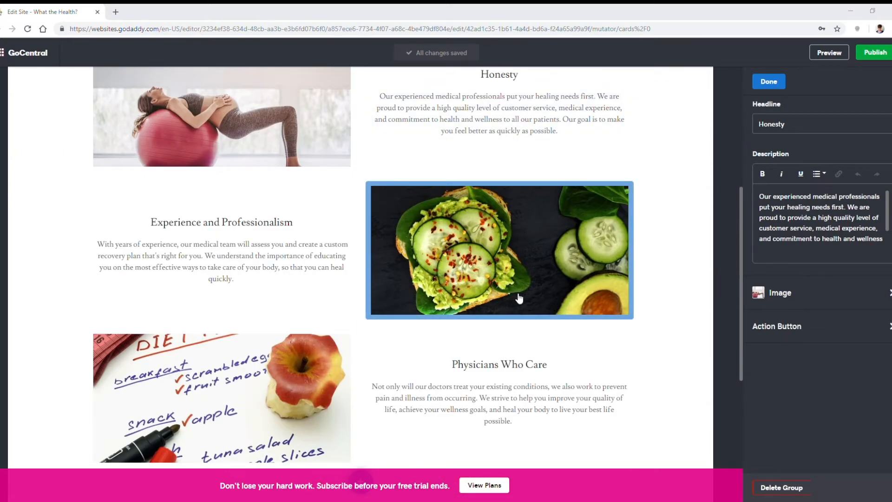
scroll(519, 297, down, 3)
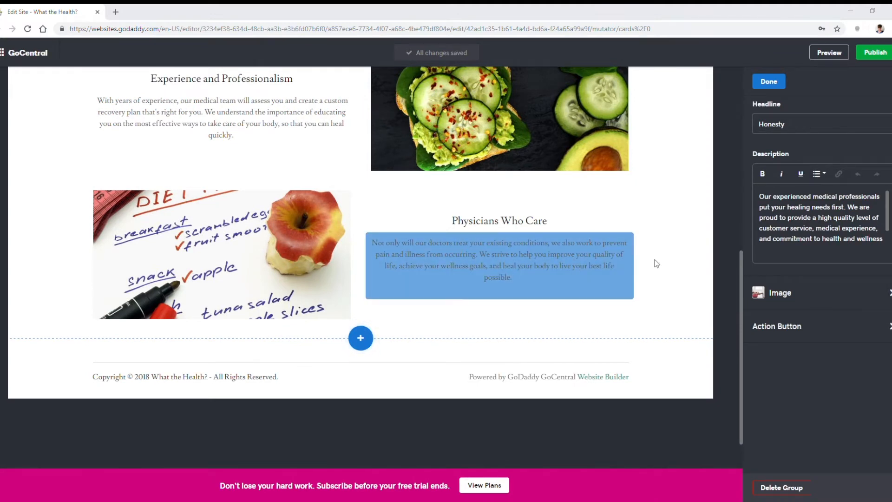
scroll(604, 251, up, 7)
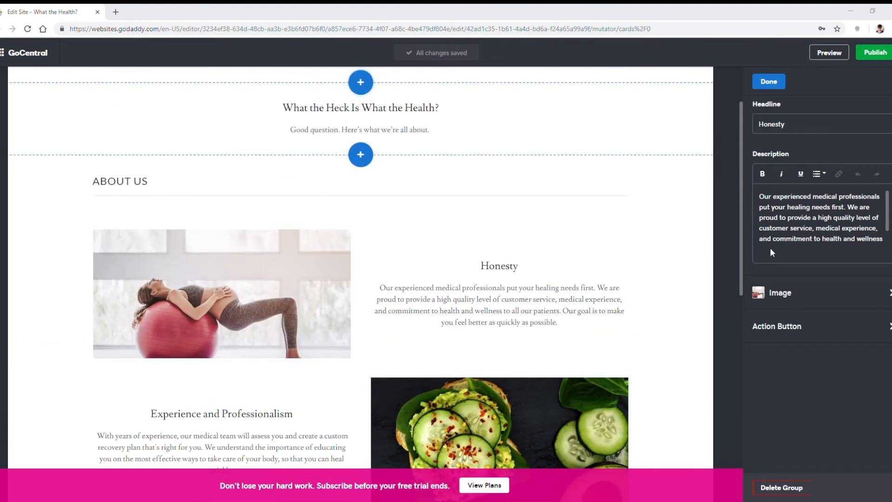
click(773, 252)
key(ctrl+a)
text(We prize truthfulness. 90% of blogs out there want you to think that healthy living is as easy as standing next to a window, holding a shaker cup with something green inside. Sounds nice, but a healthy lifestyle sometimes requires actual effort—like eating gross vegetables and going to bed before 3 AM. At What the Health?, we want to get real about what healthy living entails.)
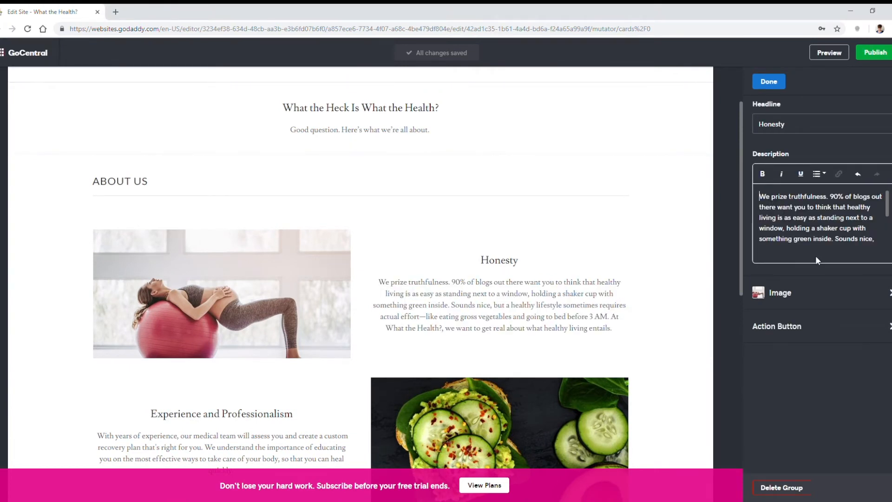
Step: Replace the Honesty group's image with the uploaded bathroom scale photo, then zoom in and reposition it to fill the frame
click(817, 299)
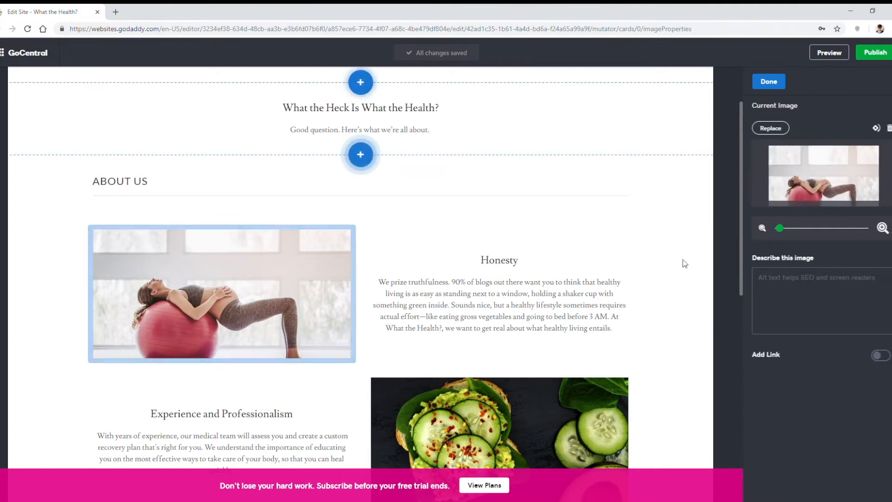
click(769, 124)
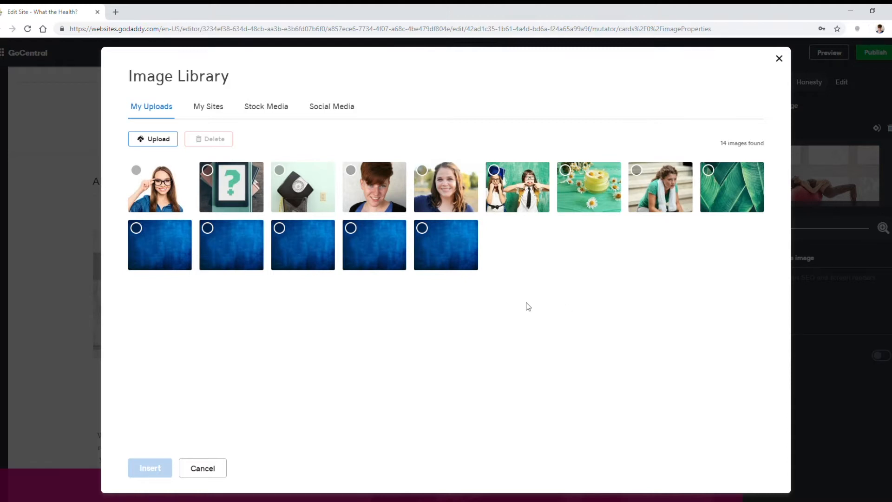
click(309, 182)
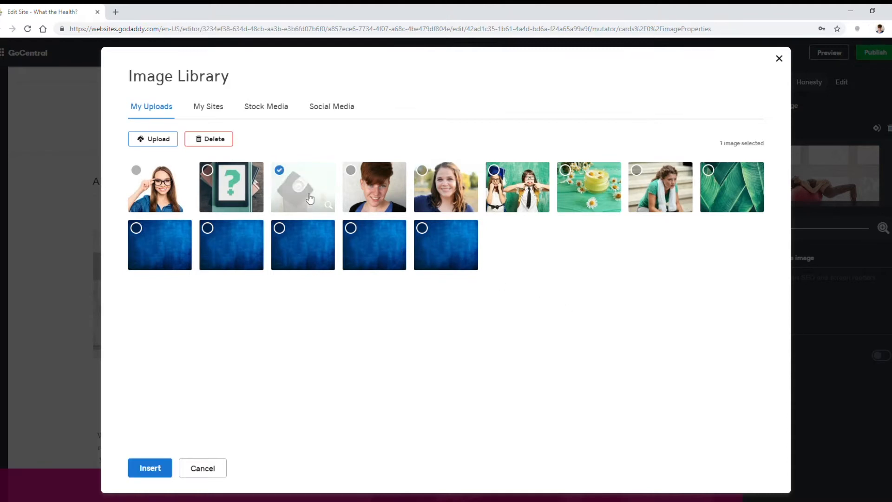
click(149, 468)
drag(838, 195, 835, 170)
drag(808, 229, 809, 233)
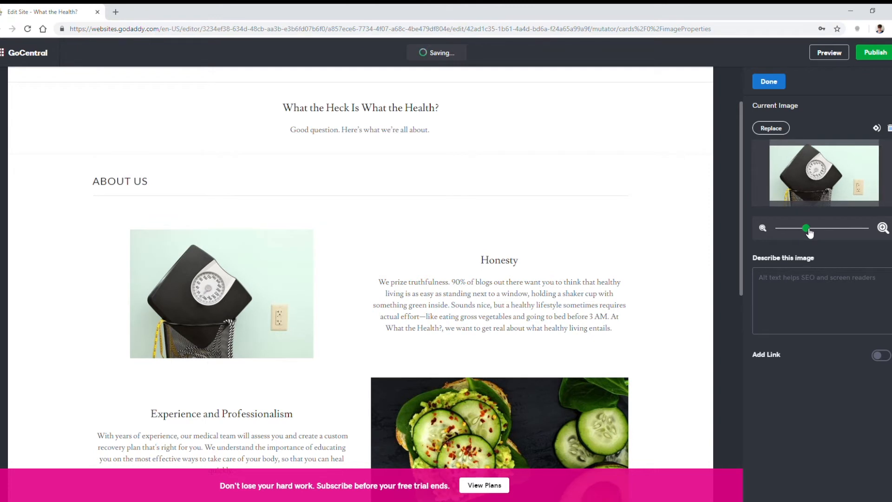
mouse_move(819, 189)
mouse_down()
mouse_move(820, 178)
mouse_move(833, 181)
mouse_up()
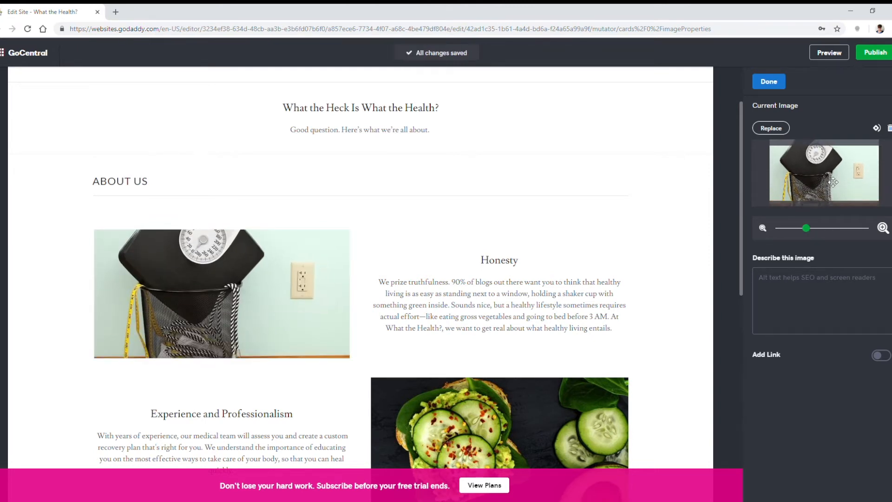
click(784, 88)
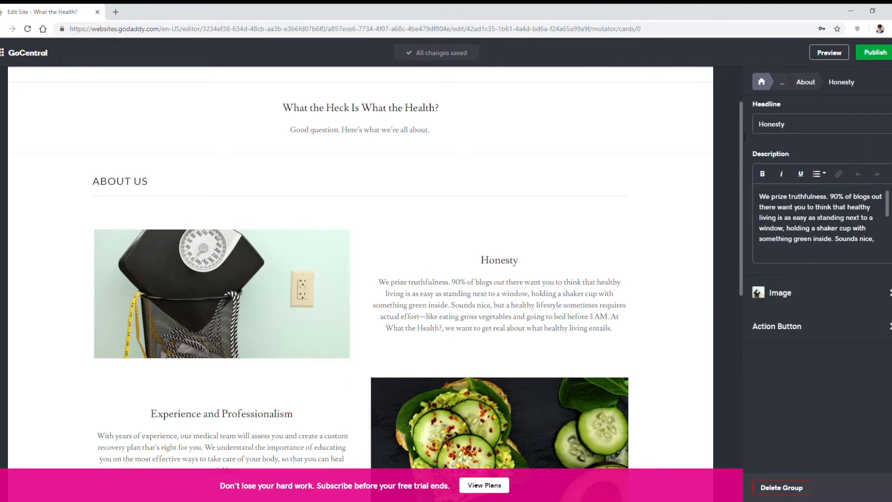
Step: Replace the "Experience and Professionalism" description with the copied text beginning "We strive for accuracy." and change the headline to "Knowledge"
scroll(344, 364, down, 2)
click(343, 360)
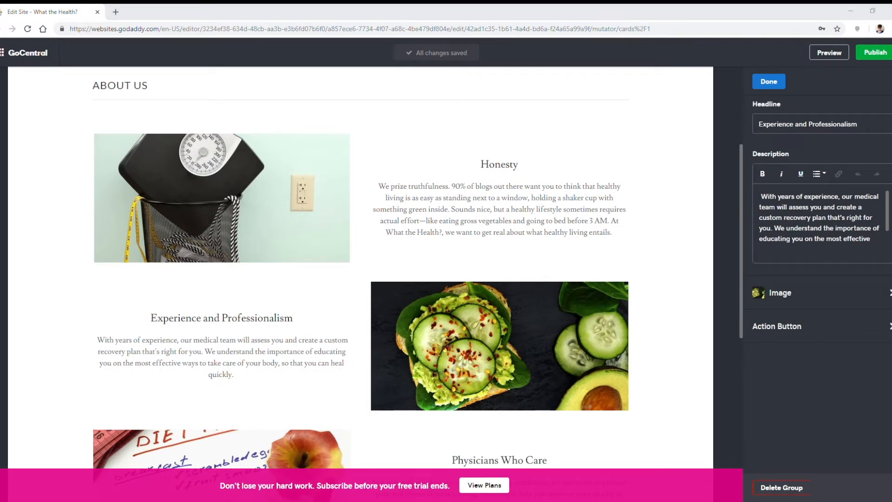
click(818, 218)
key(ctrl+a)
key(ctrl+v)
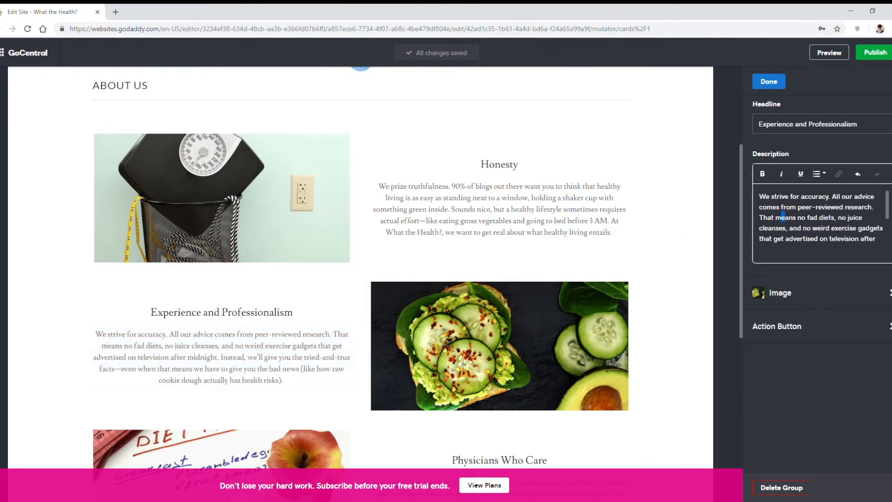
drag(858, 124, 819, 124)
key(ctrl+a)
text(Knowledge)
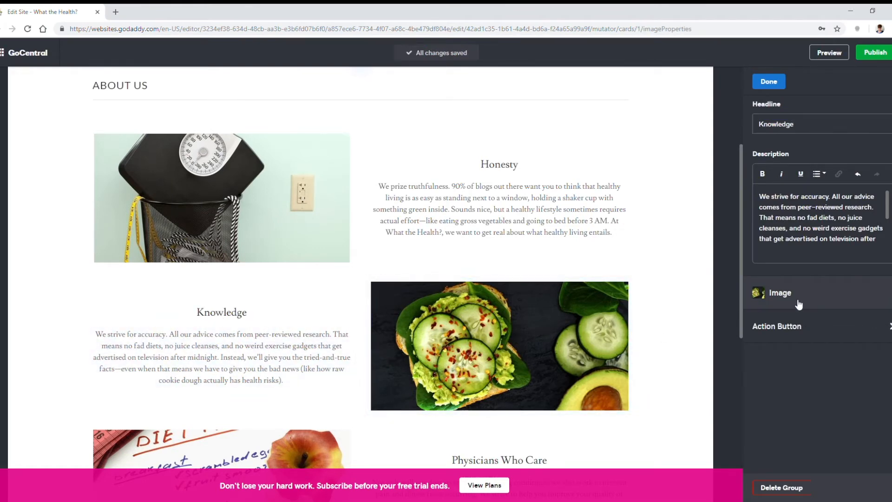
Step: Replace the Knowledge group's image with the uploaded photo of the woman in glasses and adjust its position and zoom
click(817, 294)
click(771, 130)
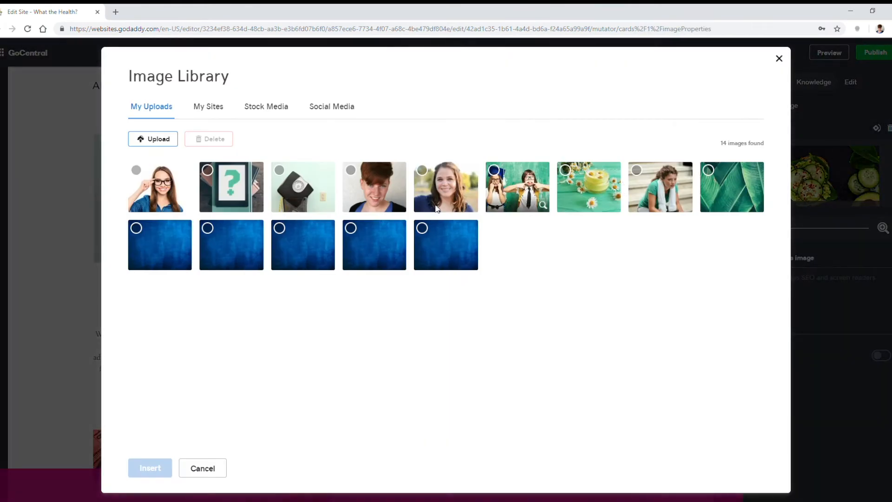
click(164, 189)
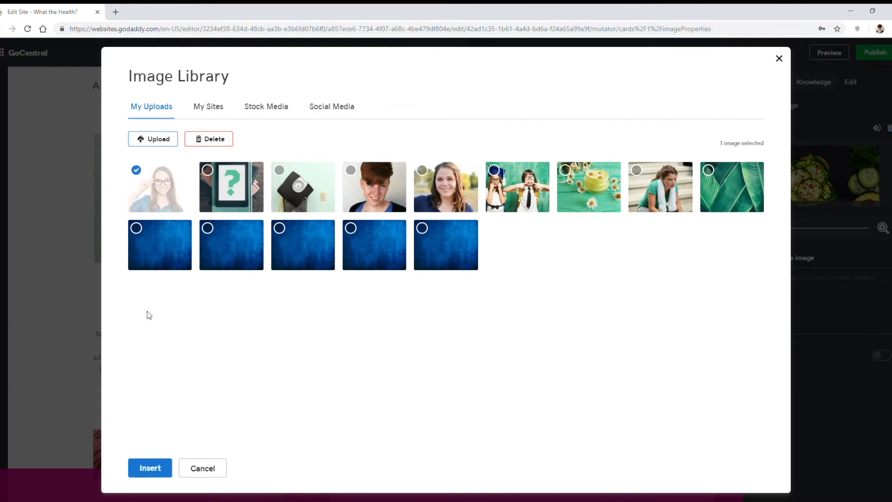
click(147, 469)
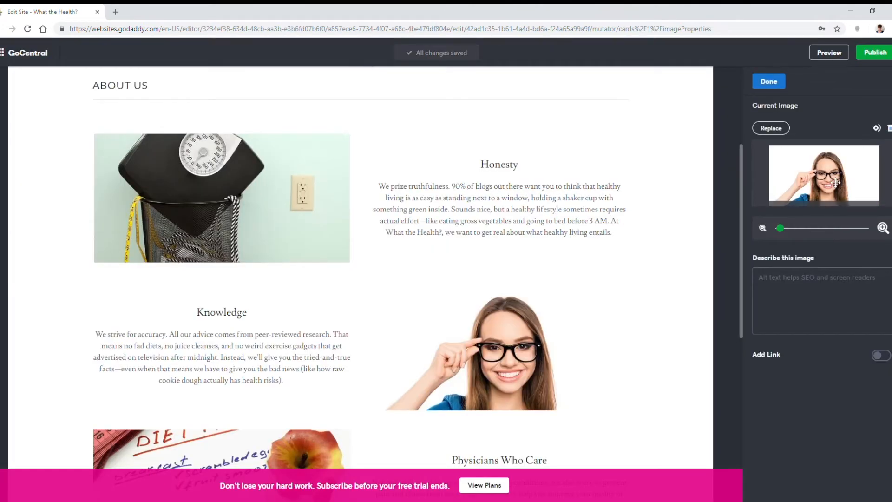
drag(836, 184, 835, 169)
mouse_move(782, 227)
mouse_down()
mouse_move(768, 228)
mouse_move(793, 228)
mouse_up()
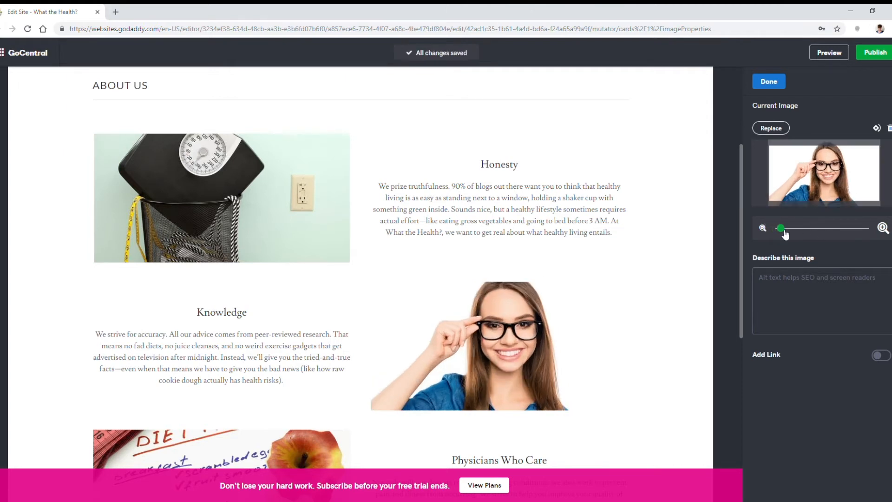
drag(798, 305, 787, 234)
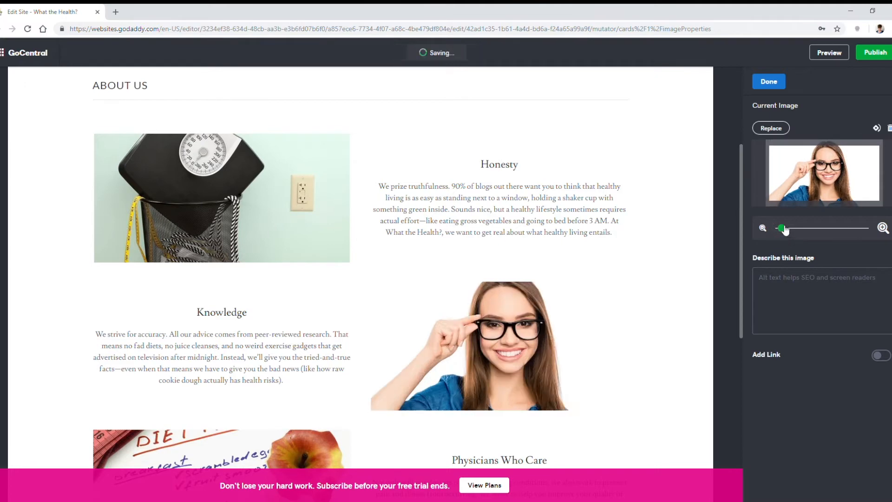
click(771, 86)
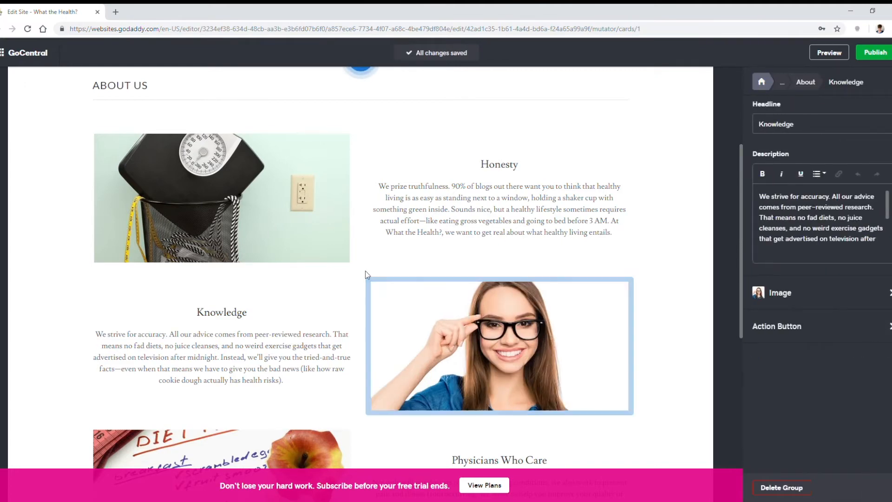
Step: Change the "Physicians Who Care" headline to "Cheekiness" and paste the text beginning "We cherish attitude." over the selected description text
scroll(390, 289, down, 4)
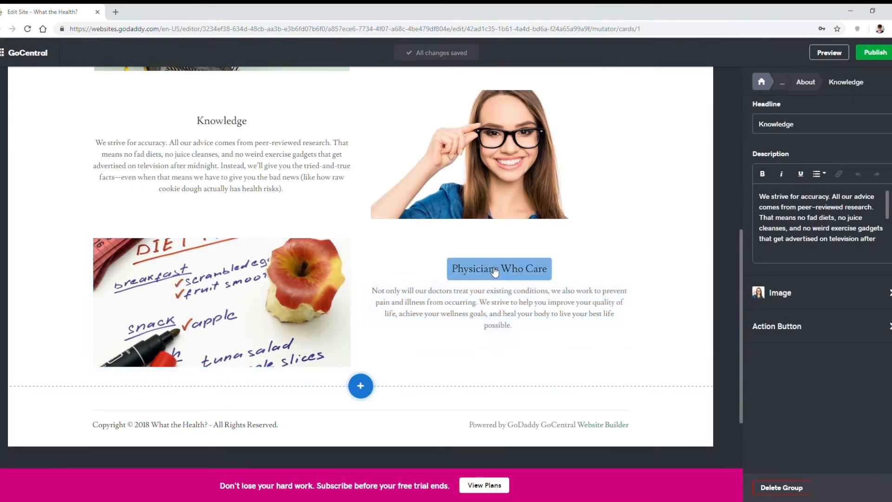
click(511, 269)
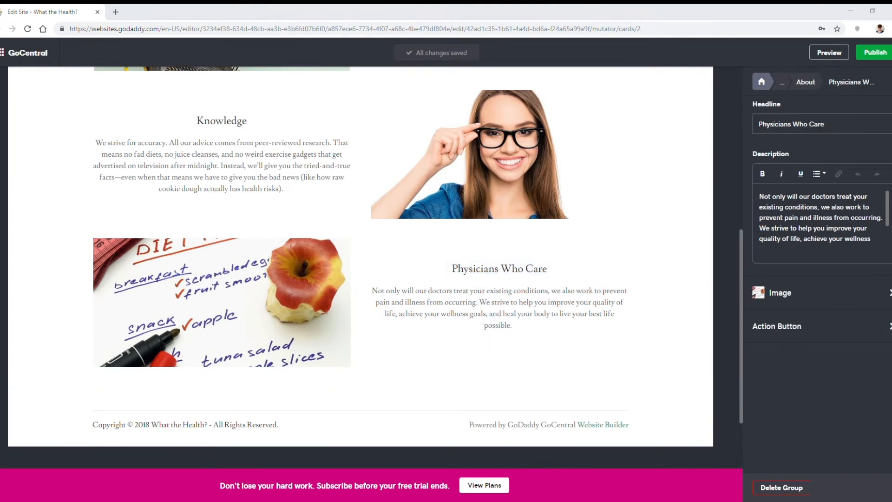
triple_click(869, 130)
text(Cheekiness)
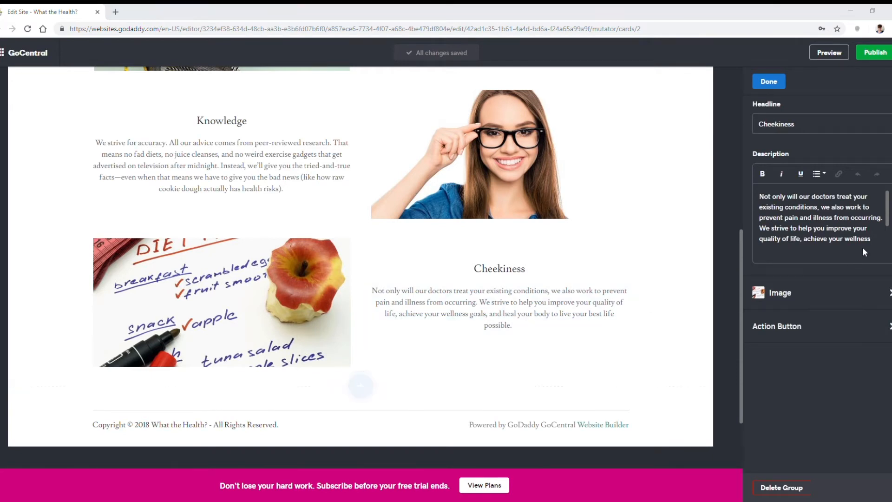
drag(872, 241, 764, 191)
text(We cherish attitude. Thinspo blogs are a dime a dozen; we want to be something else entirely. You won’t find bubbly encouragement about how it’s so easy to go to the gym every day (it’s not). But you will get plenty of snark-filled commiseration on, say, how much it sucks when you go out for a jog for the first time in weeks and a stray dog starts chasing you. We keep it real.)
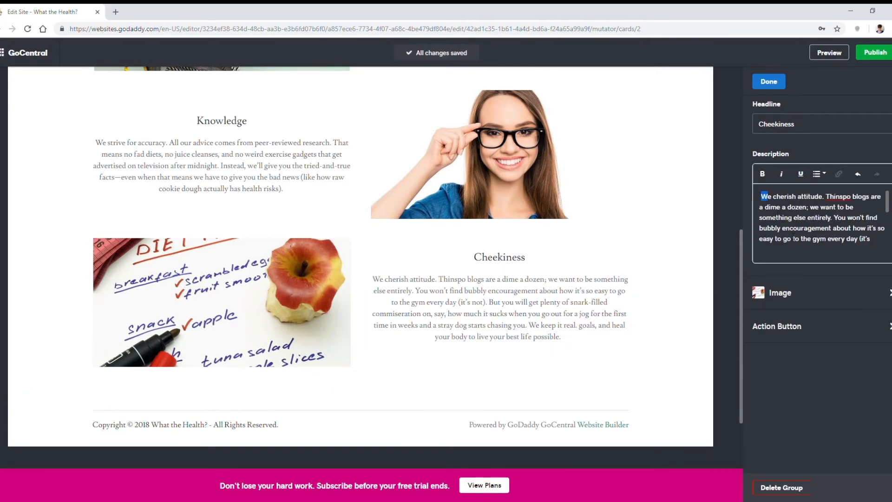
Step: Replace the Cheekiness group's image with the uploaded photo of the children pulling faces, then zoom in and reposition it on the girl in glasses
click(780, 293)
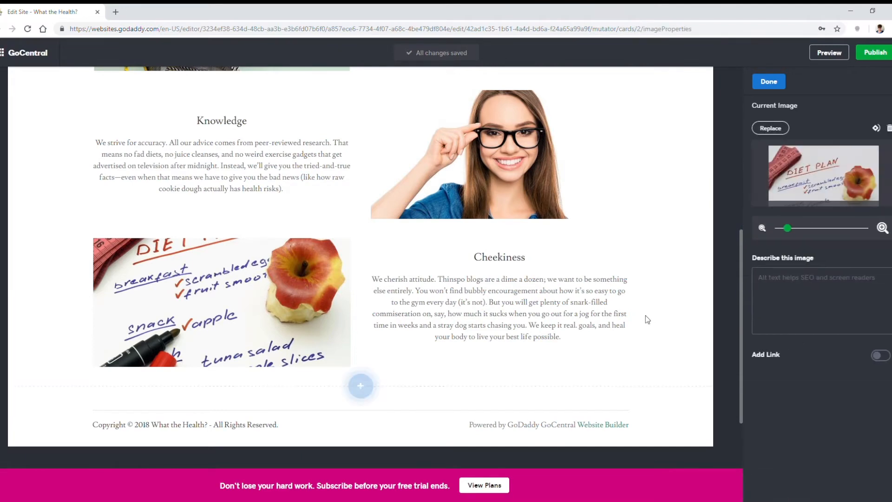
click(771, 127)
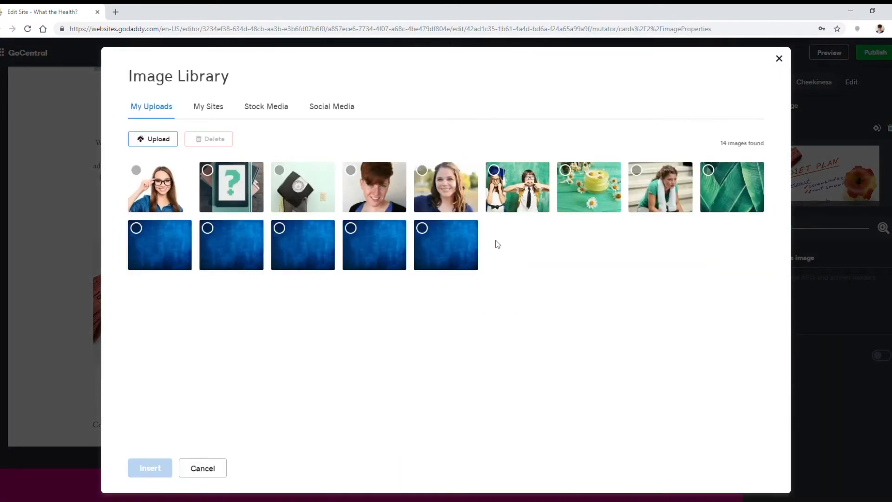
click(517, 191)
click(151, 465)
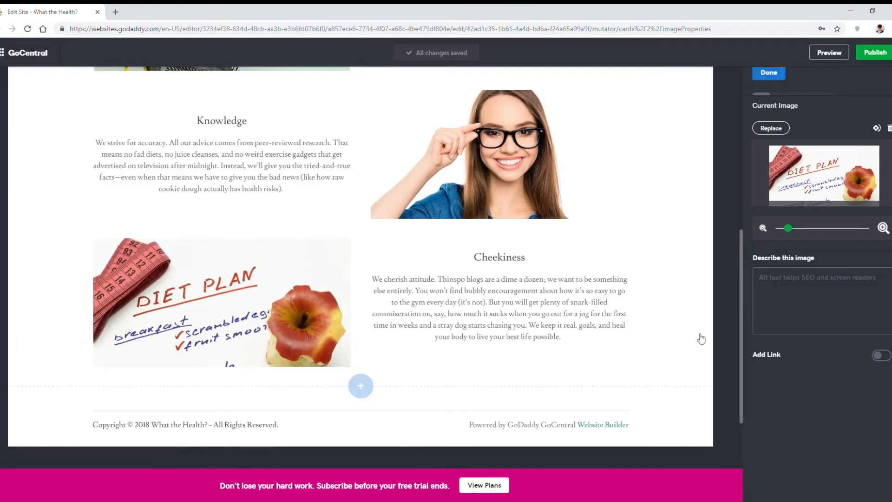
drag(785, 227, 810, 233)
drag(859, 185, 832, 193)
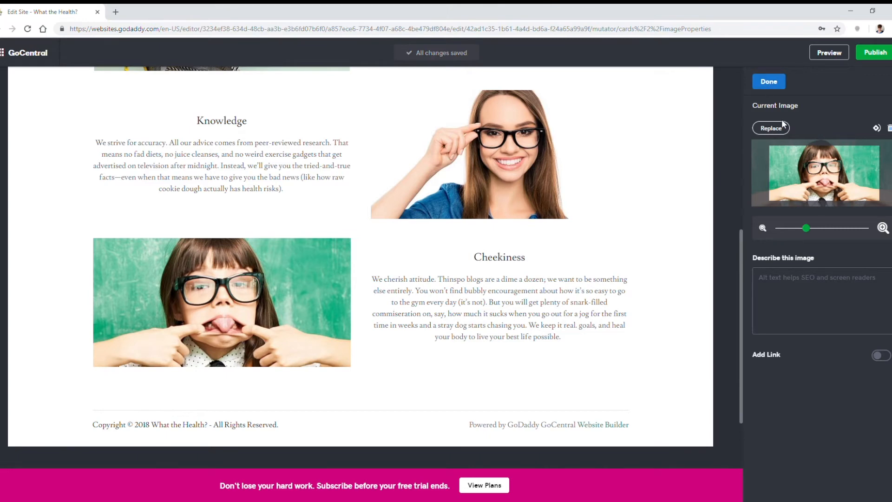
click(768, 82)
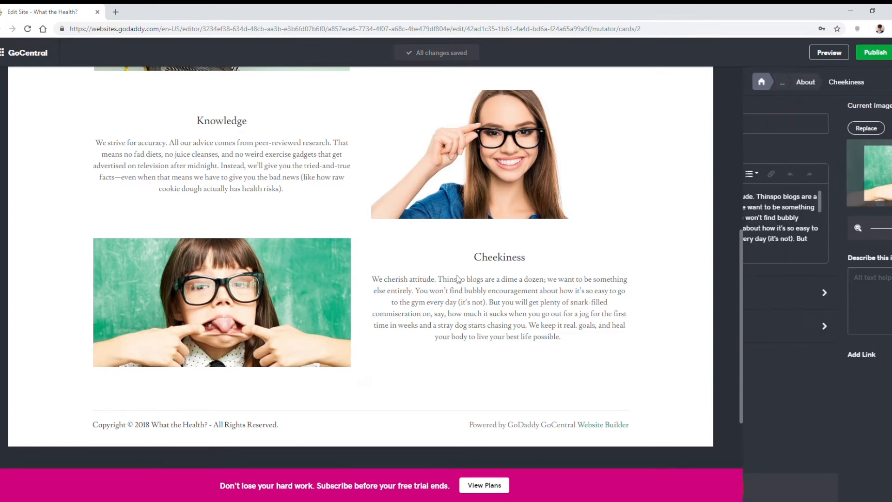
Step: Add an About section with the "Highlight services or team members" layout to the About Us page and move it below the other sections
click(810, 84)
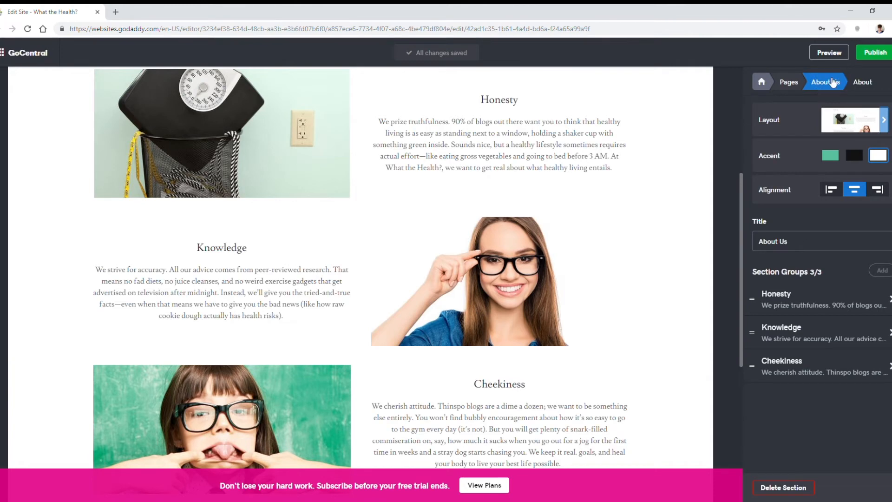
click(832, 82)
click(794, 114)
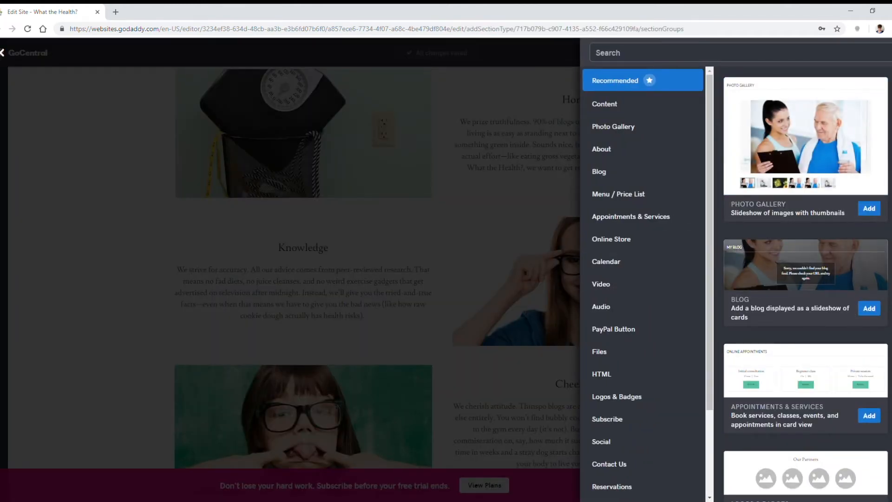
click(630, 149)
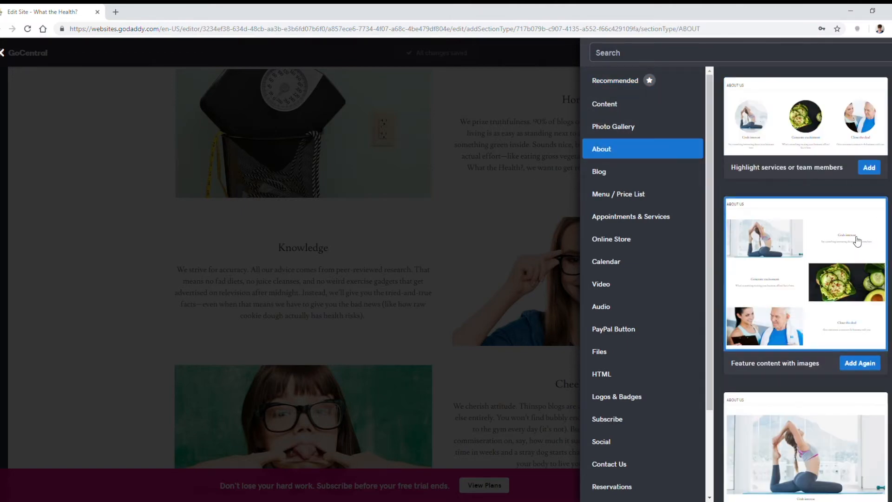
scroll(854, 186, down, 7)
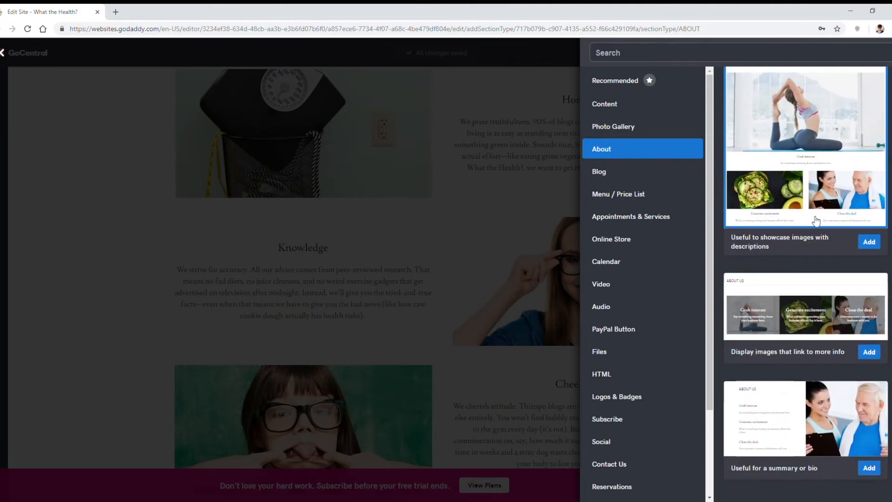
scroll(817, 220, up, 7)
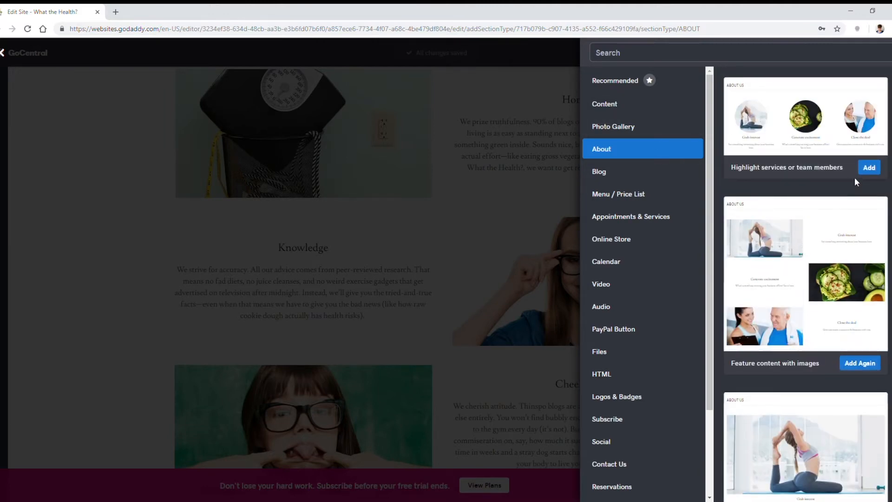
click(867, 168)
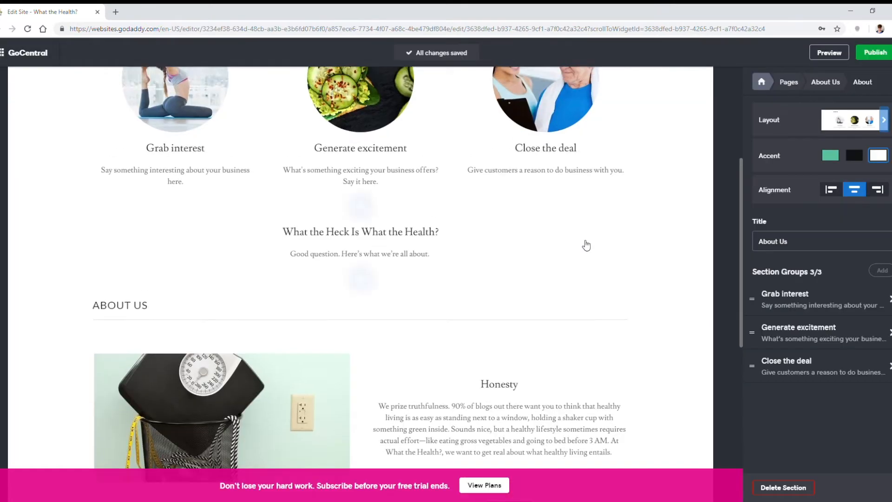
click(843, 81)
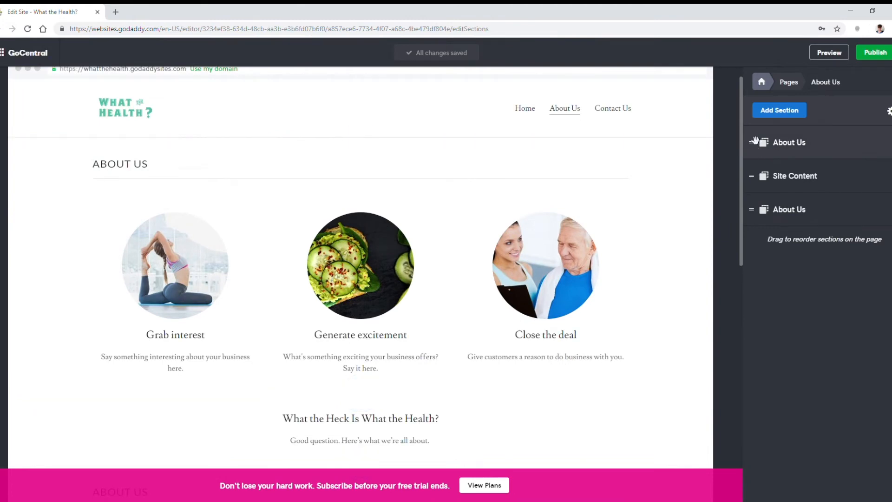
drag(757, 152, 758, 208)
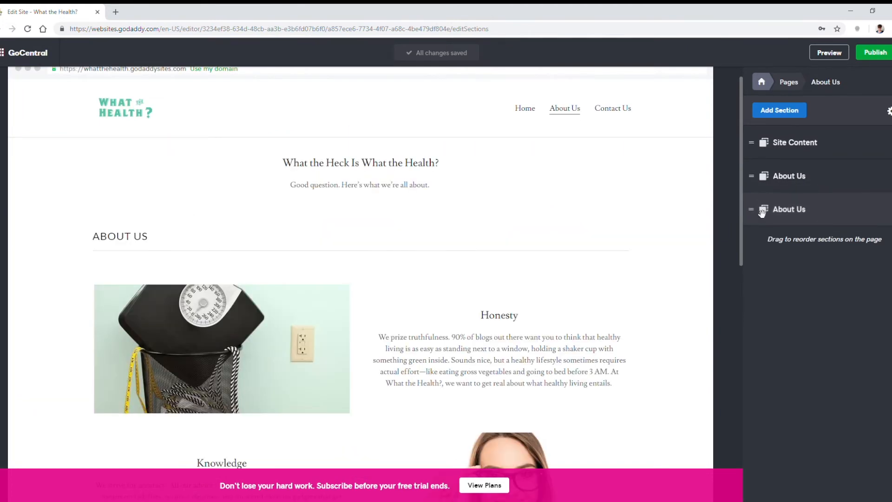
Step: Change the title of the new team members section to "Meet the Writers Behind What the Health?"
scroll(478, 248, up, 2)
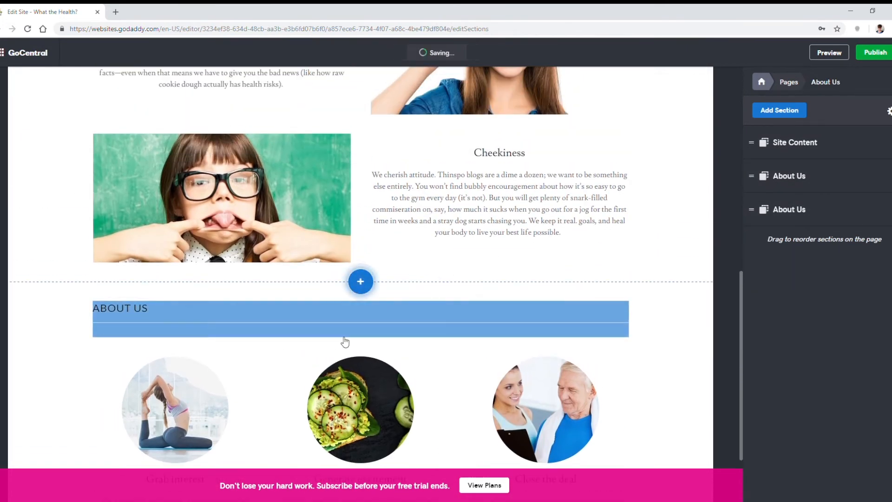
click(146, 319)
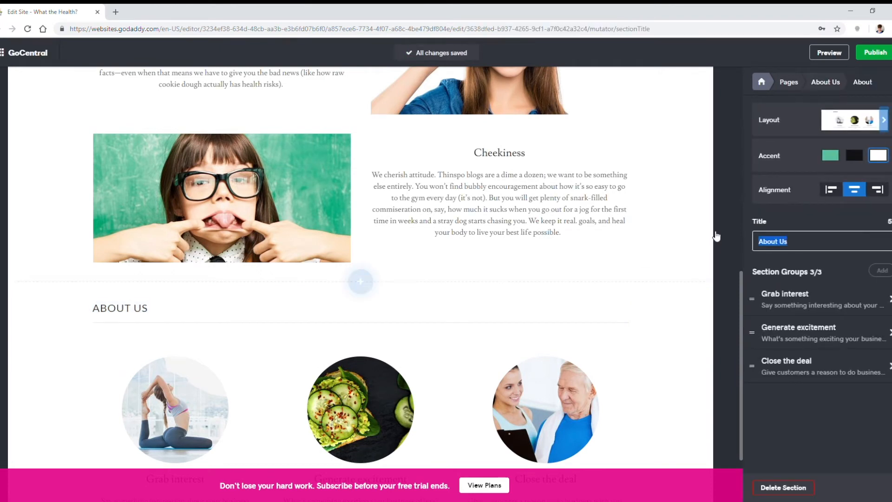
text(Meet the Wr)
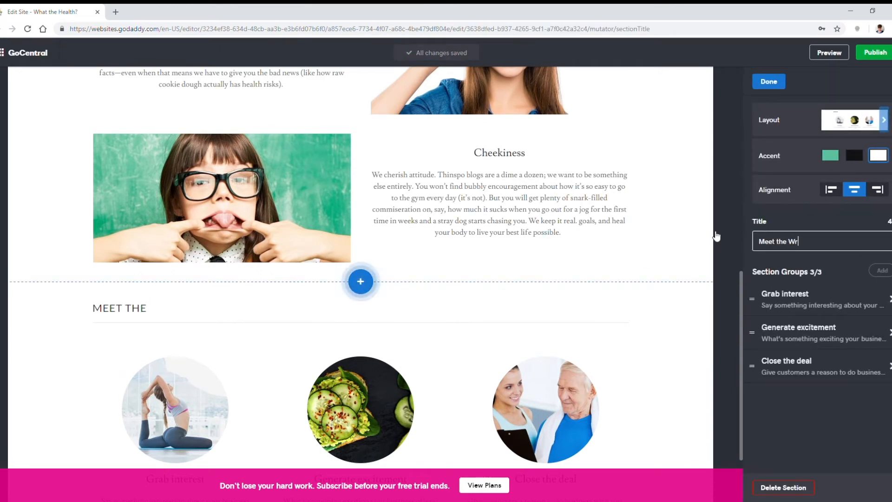
text(iters Behind What)
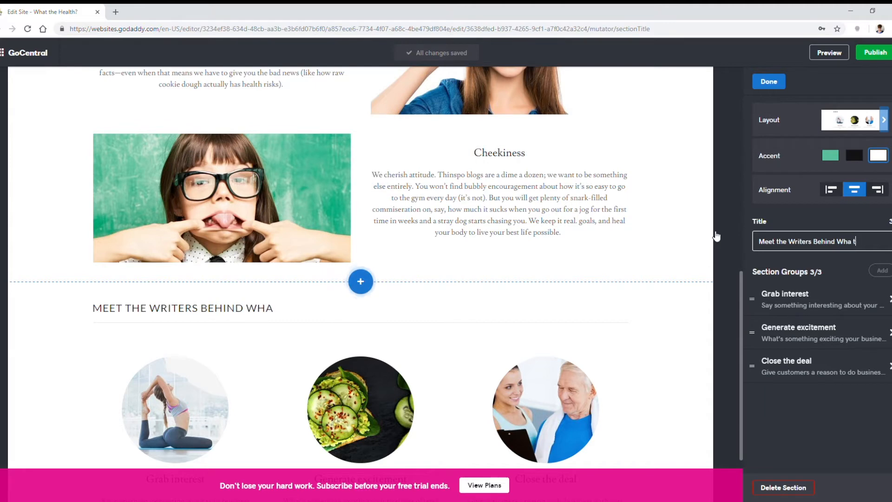
text( the Health?)
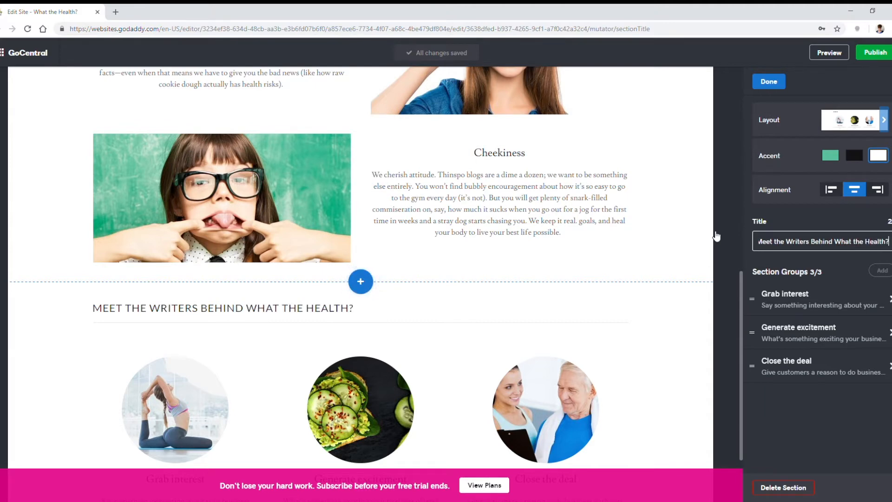
Step: Delete the "Close the deal" group from the "Meet the Writers Behind What the Health?" section
scroll(542, 265, down, 1)
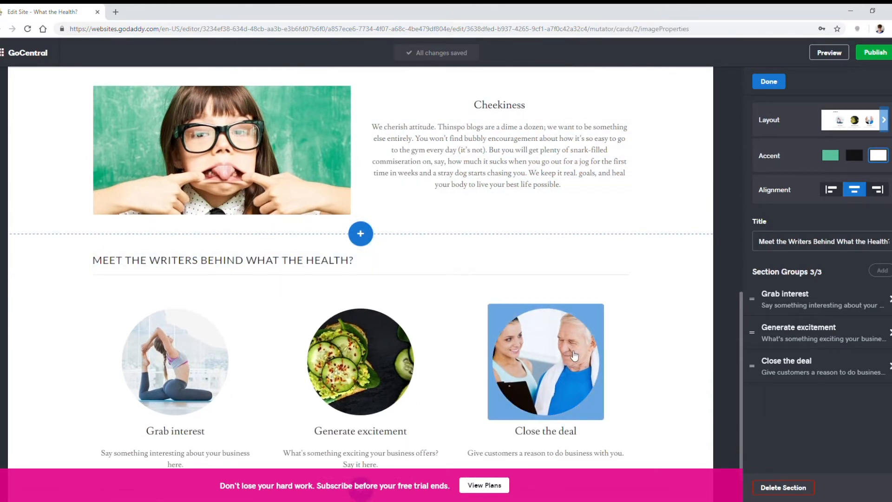
click(546, 363)
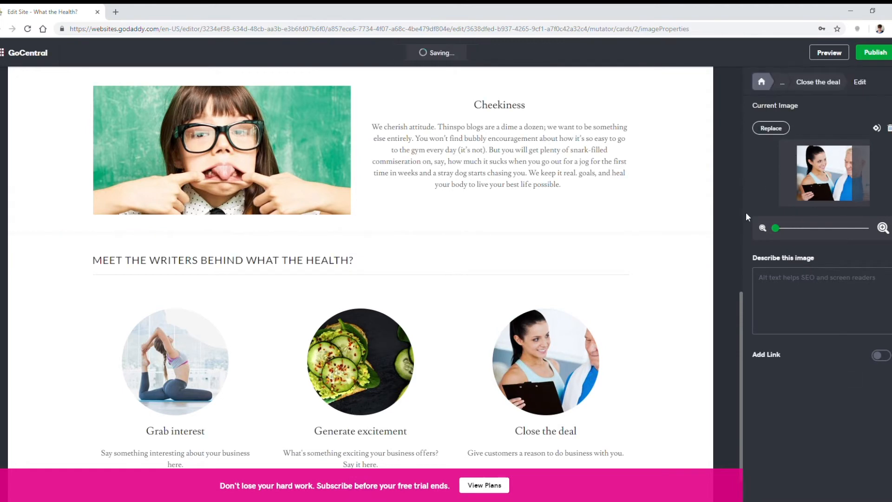
click(545, 431)
click(780, 487)
click(352, 173)
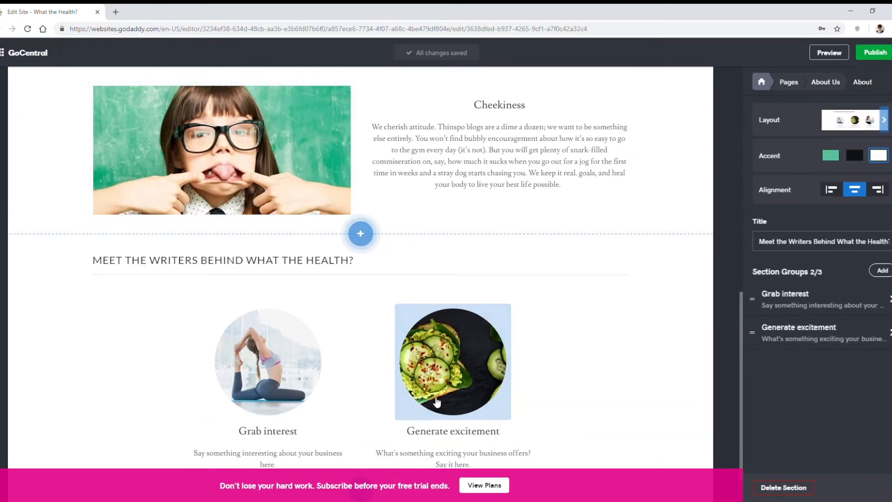
scroll(281, 399, down, 1)
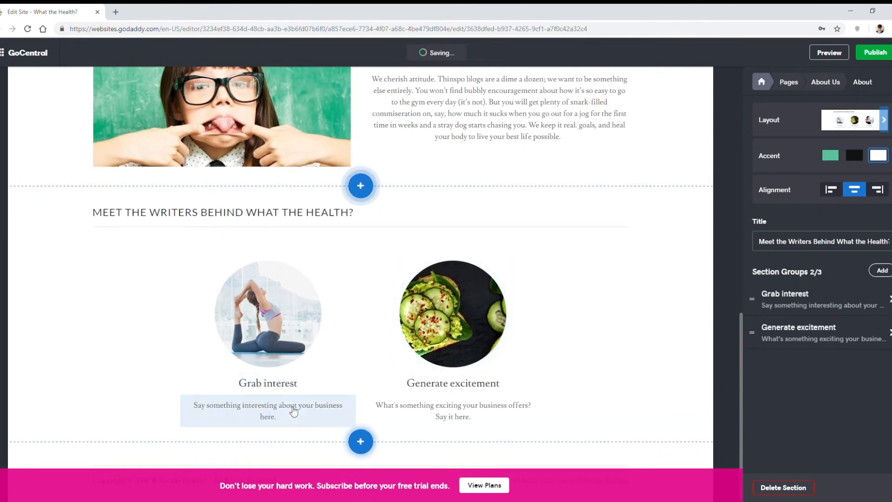
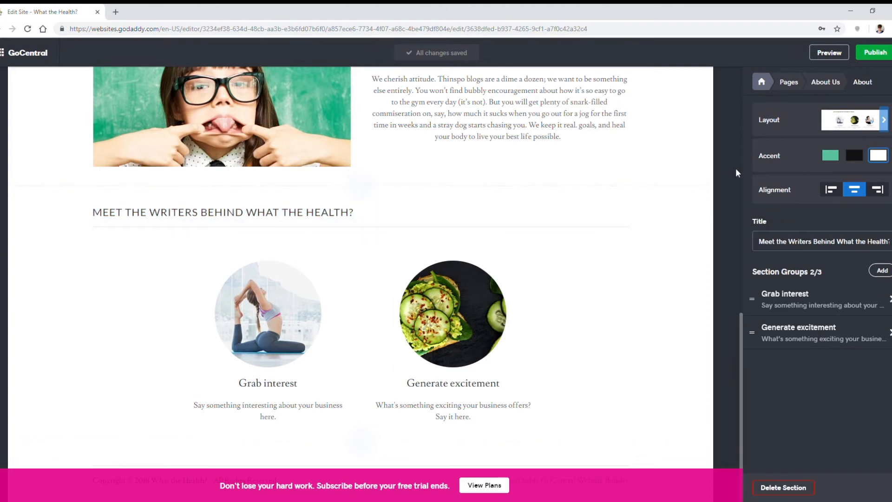
Step: Replace the "Grab interest" group's headline with the first writer's name and its description with the writer's prepared bio
click(258, 383)
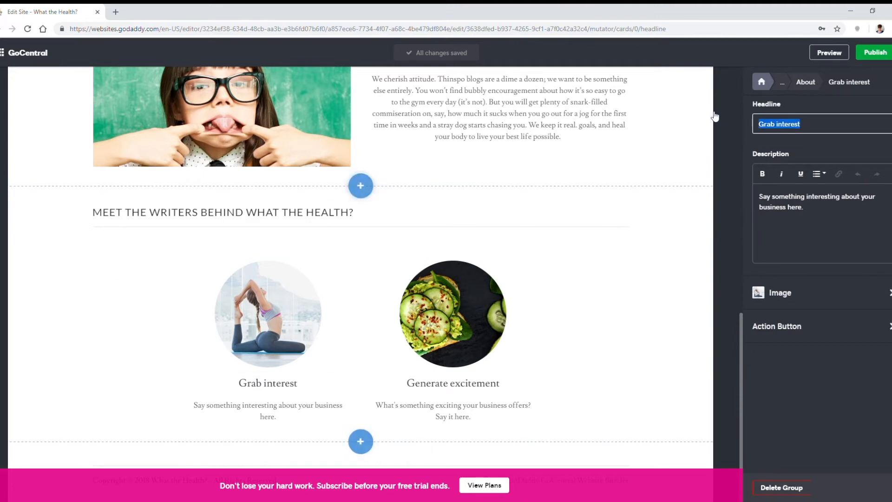
text(Courtenay)
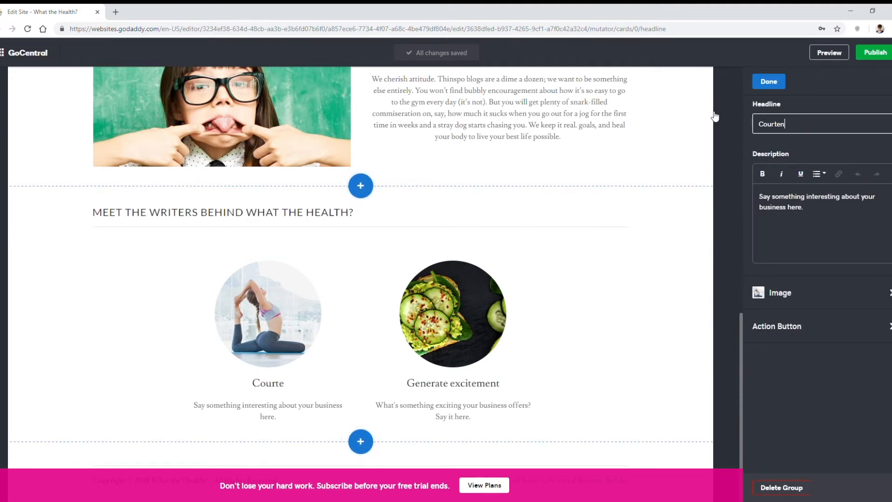
key(alt+Tab)
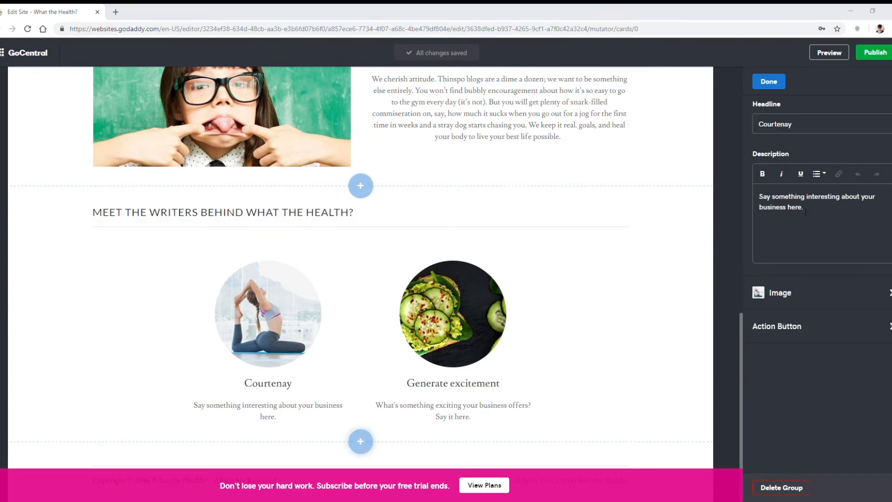
triple_click(753, 191)
key(ctrl+v)
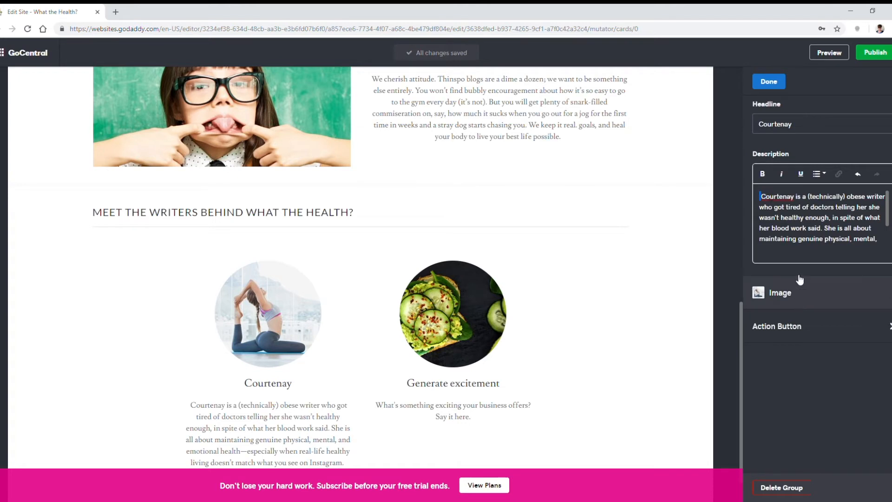
Step: Replace the first writer's image with the uploaded outdoor portrait of the smiling woman with long brown hair
click(818, 296)
click(772, 131)
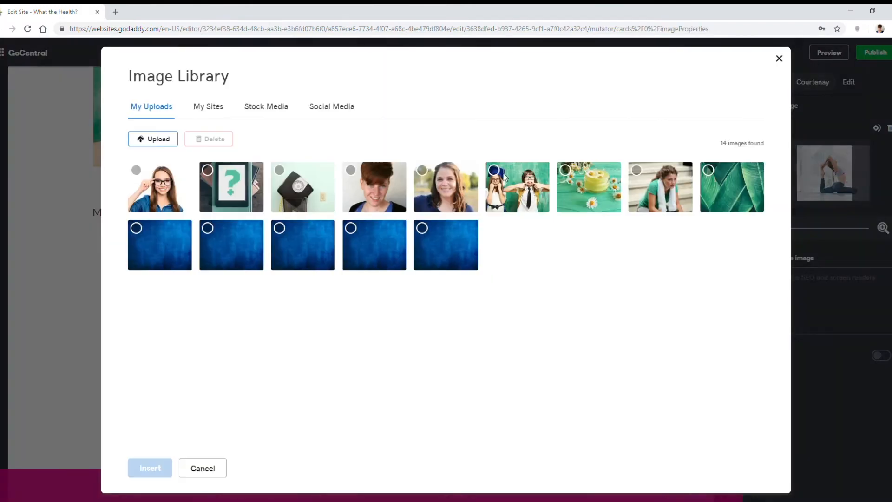
click(432, 193)
click(163, 466)
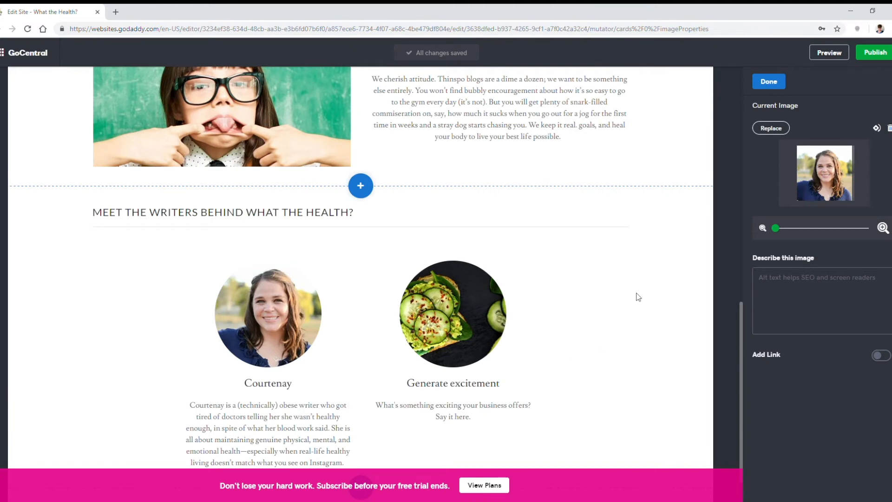
click(768, 82)
Step: Replace the "Generate excitement" group's headline with the second writer's name and its description with the writer's prepared bio
click(453, 383)
key(ctrl+a)
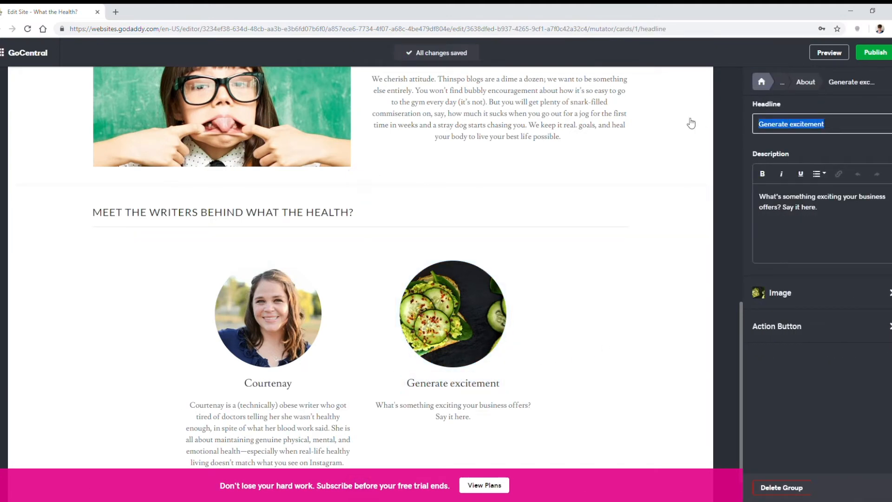
text(Chloe)
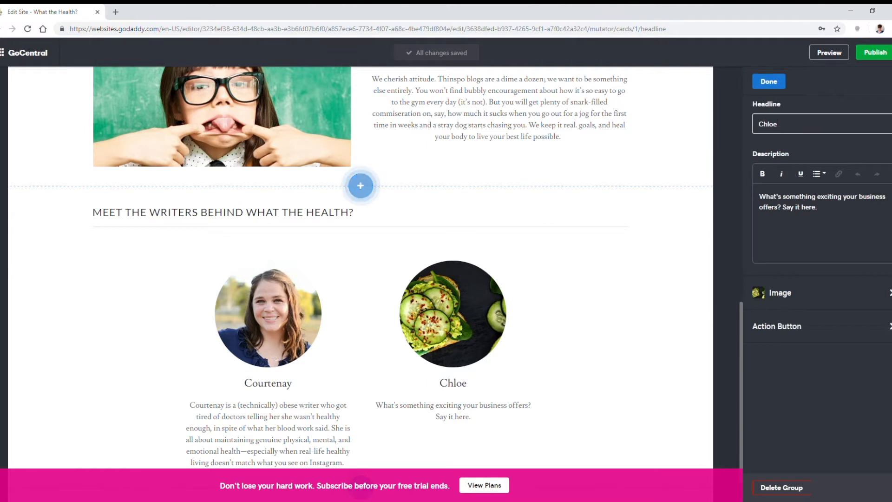
key(alt+Tab)
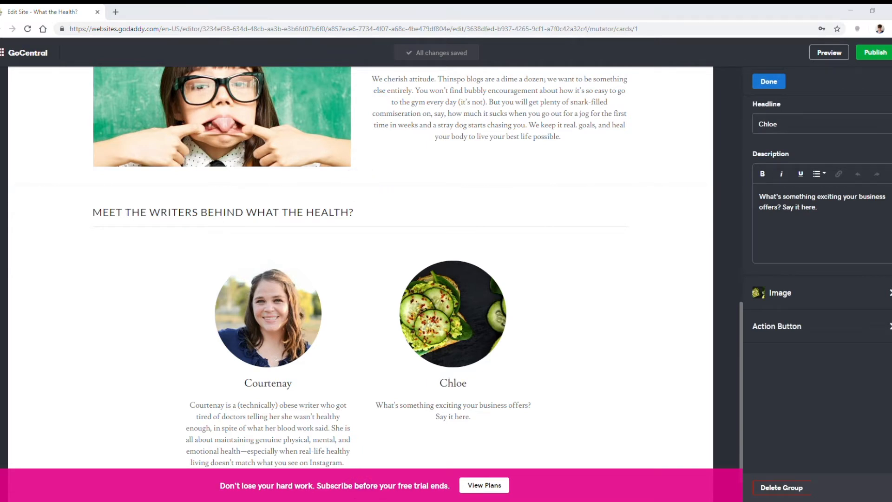
click(775, 222)
key(ctrl+a)
text(As someone with chronic pain, Chloe understands the importance of taking good care of your body—but she’s learned the hard way that lots of health advice, while well-intentioned, can be actively harmful. So these days, Chloe worries more about how good she feels than how far she runs.)
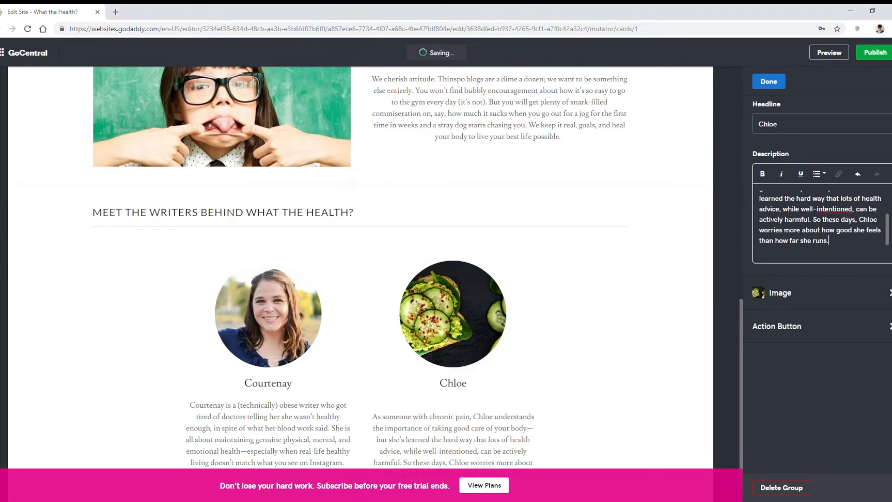
Step: Replace the second writer's image with the uploaded portrait of the person with short red hair
click(811, 295)
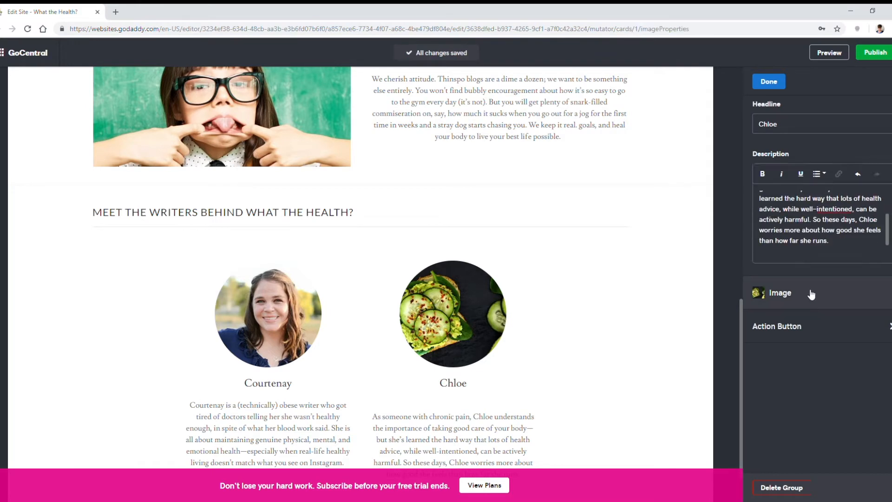
click(775, 131)
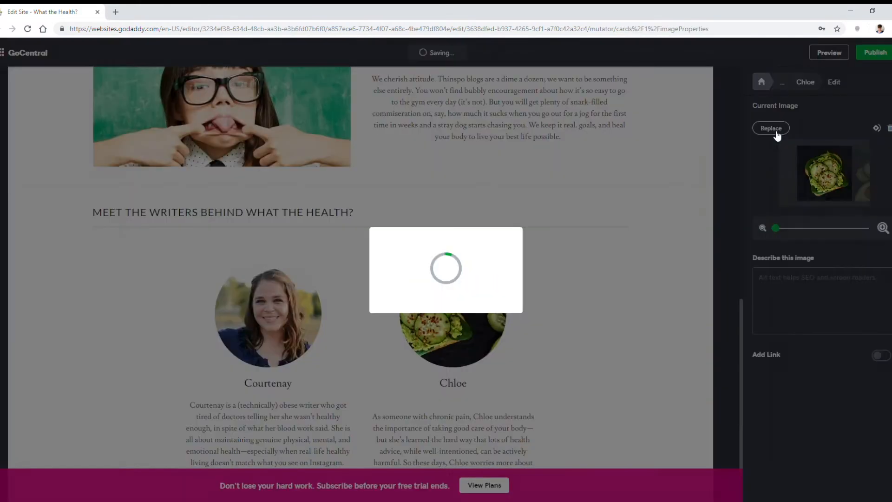
click(370, 200)
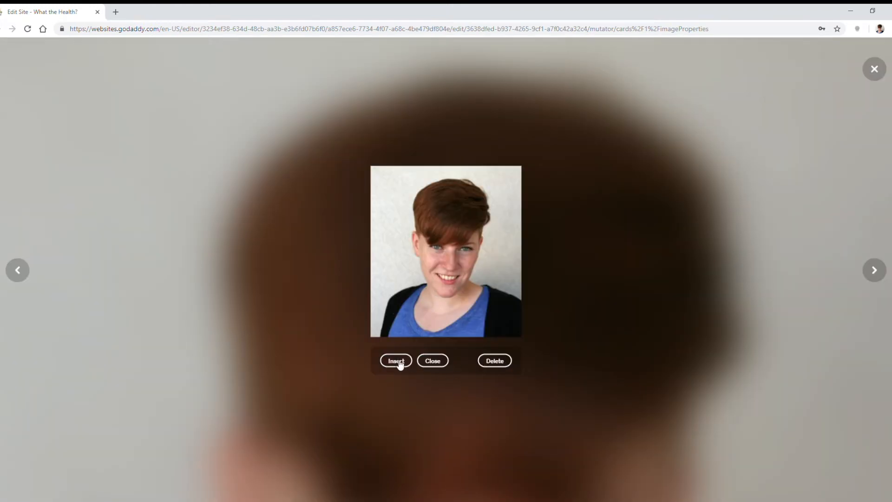
click(399, 362)
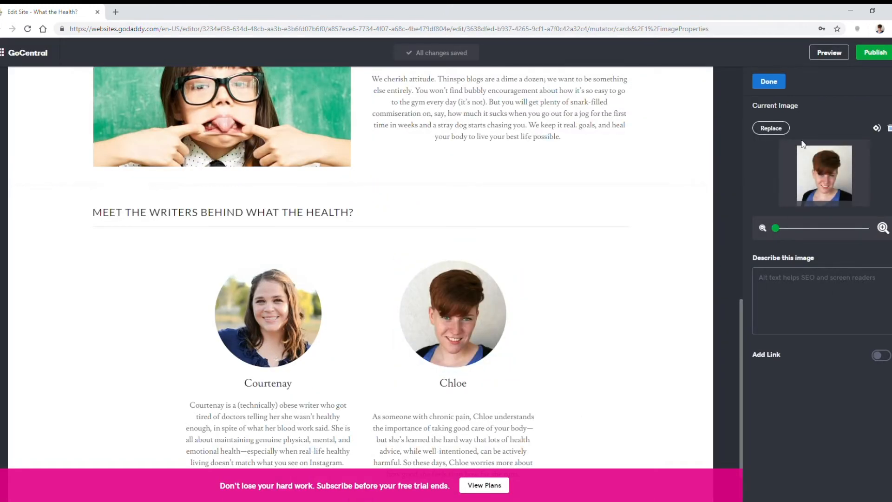
click(768, 82)
Step: Remove the extra space before "As someone with chronic pain" in the second writer's description and finish editing the group
click(771, 188)
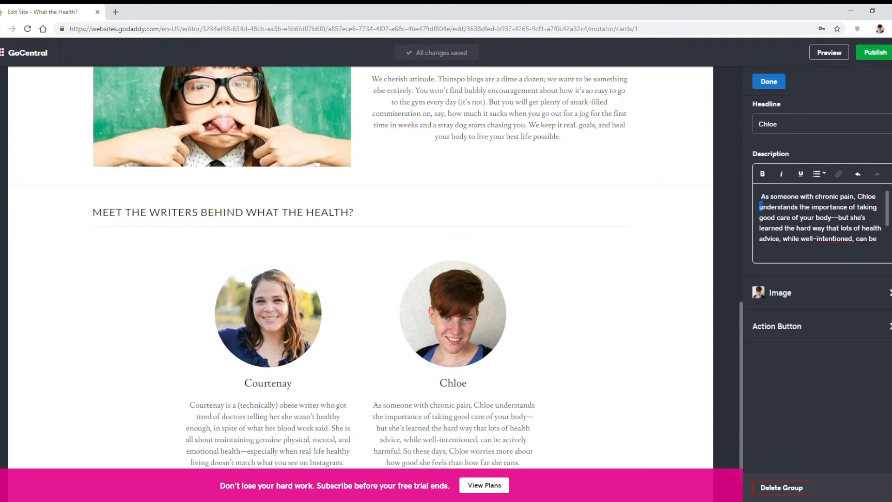
key(shift+Right)
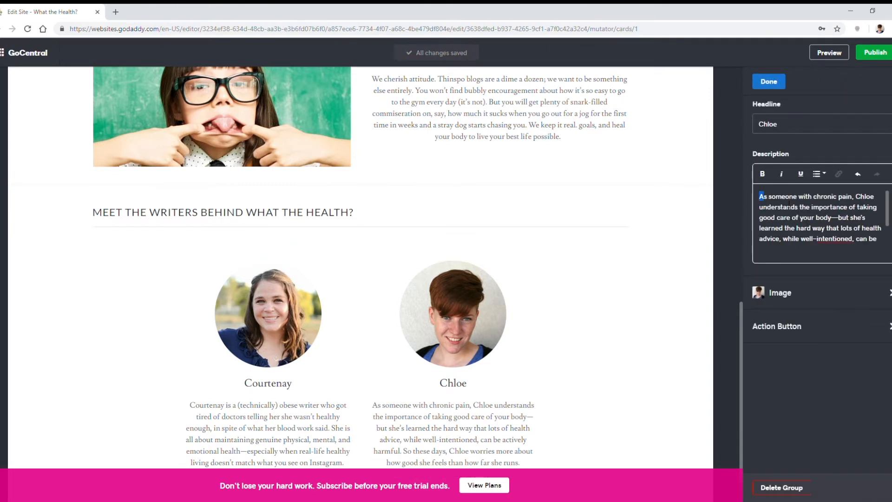
click(768, 81)
Step: Preview the site, examine the About Us page in its desktop and mobile versions, and return to editing
scroll(472, 256, down, 1)
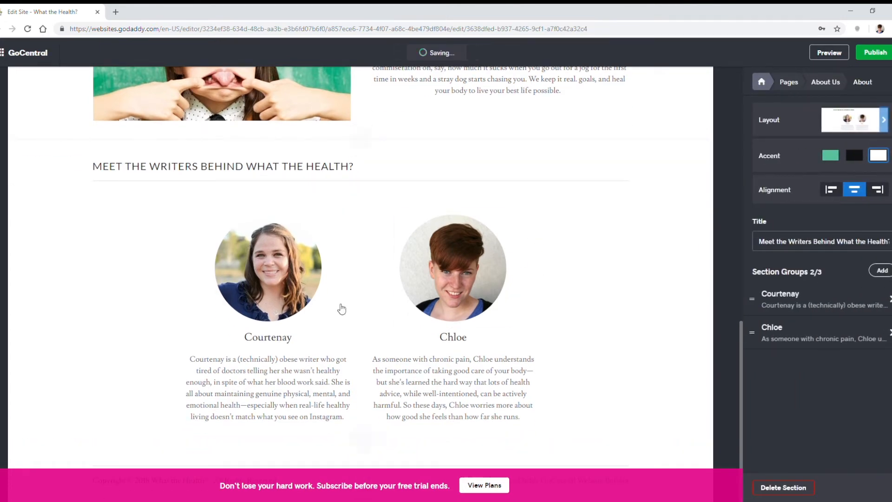
scroll(535, 311, up, 4)
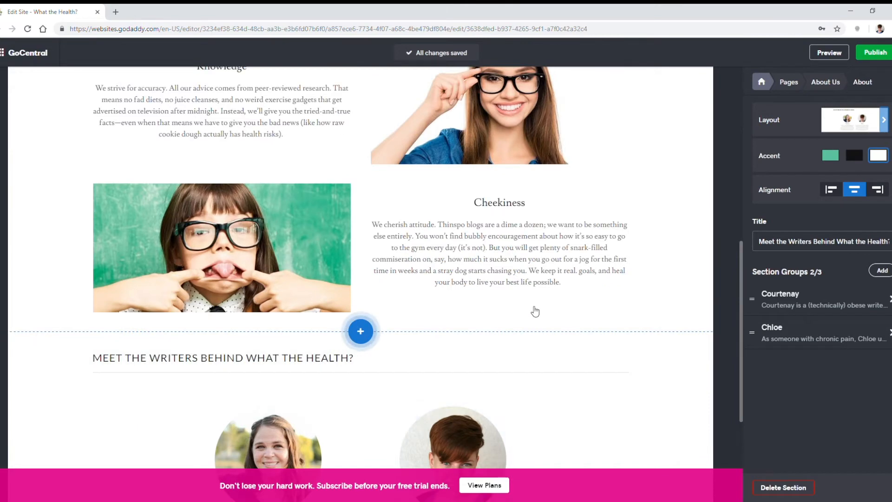
scroll(534, 312, up, 8)
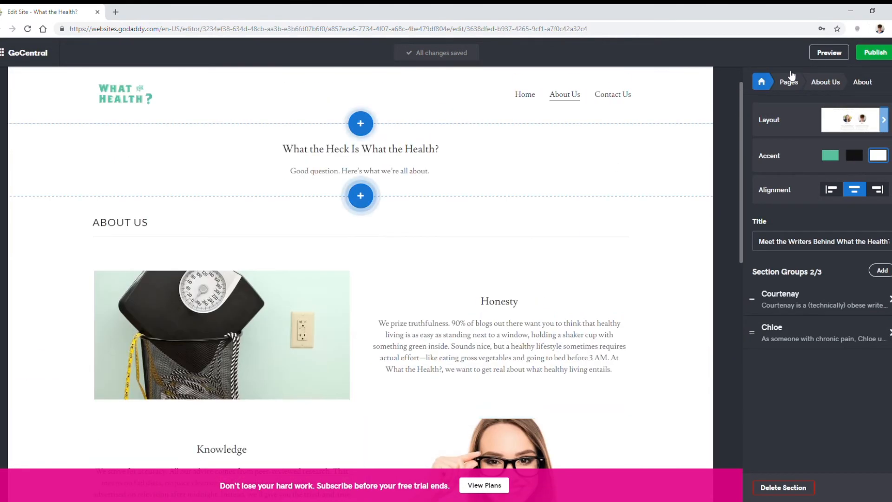
click(830, 52)
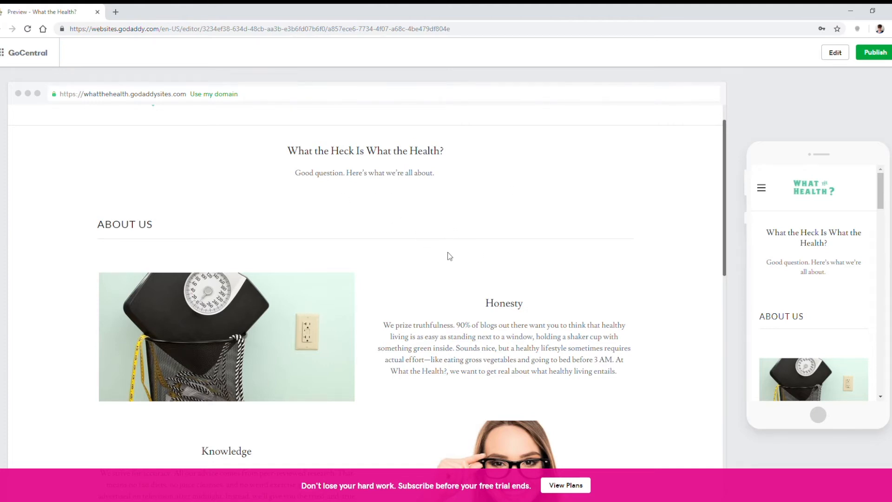
scroll(450, 256, up, 1)
scroll(416, 199, down, 7)
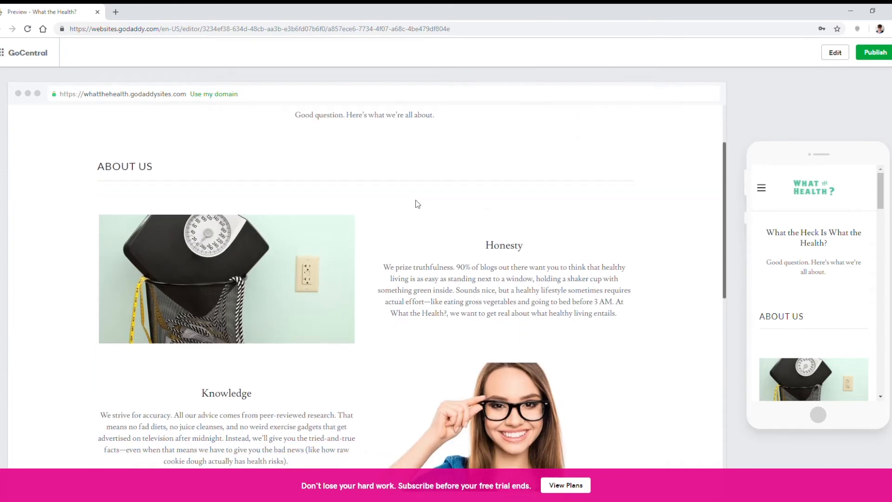
scroll(839, 255, down, 3)
scroll(838, 254, down, 5)
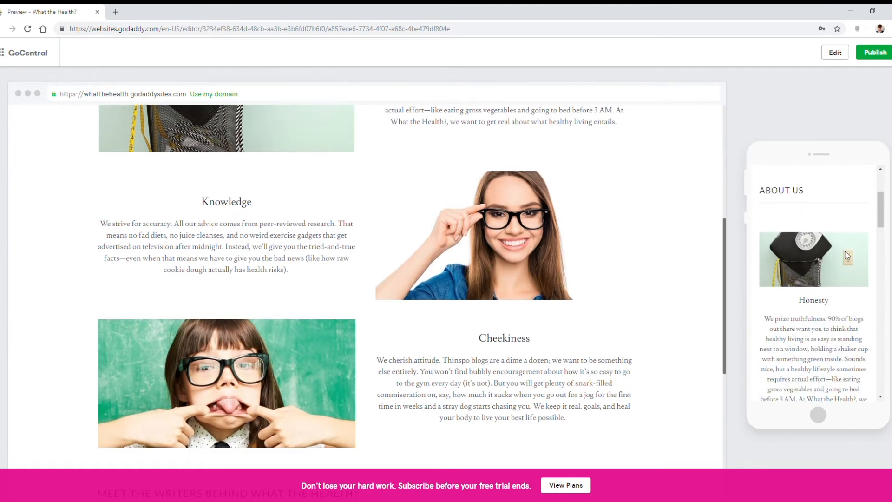
scroll(857, 247, down, 5)
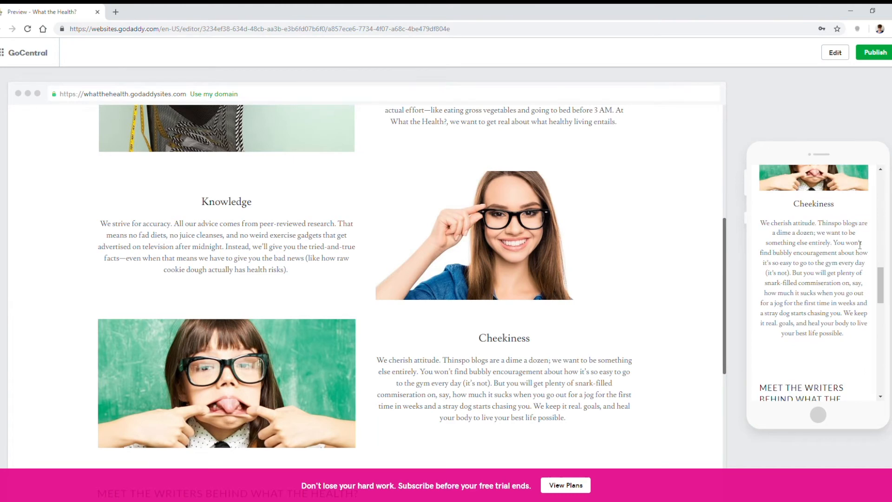
scroll(860, 245, down, 8)
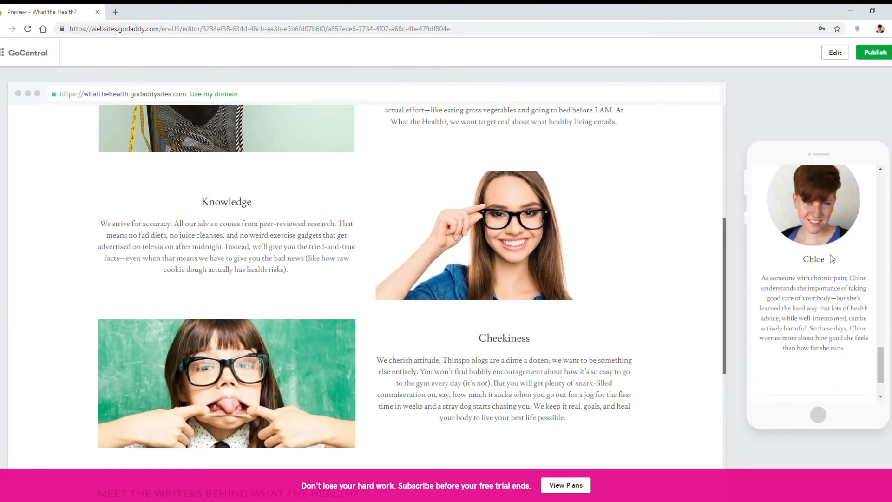
scroll(820, 304, down, 3)
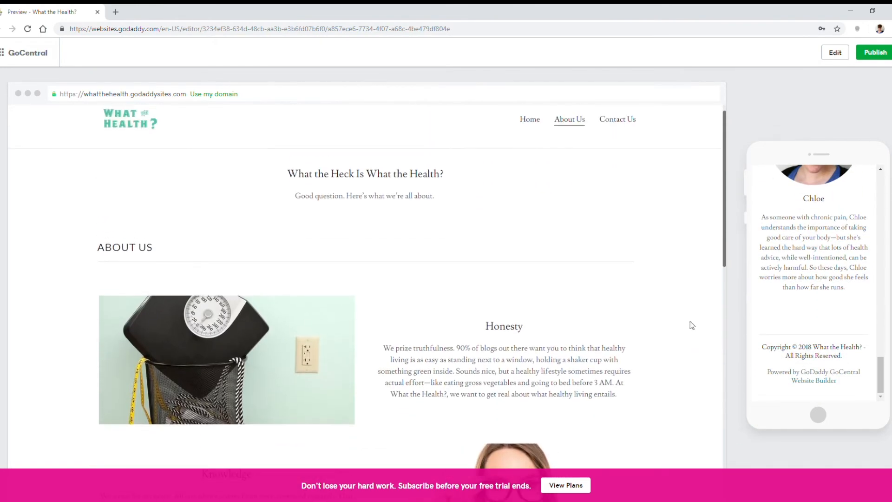
scroll(818, 281, up, 15)
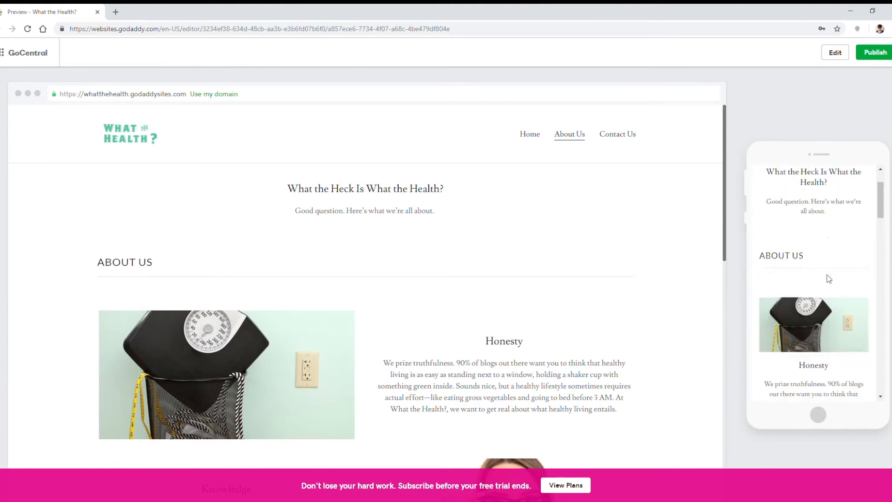
click(835, 52)
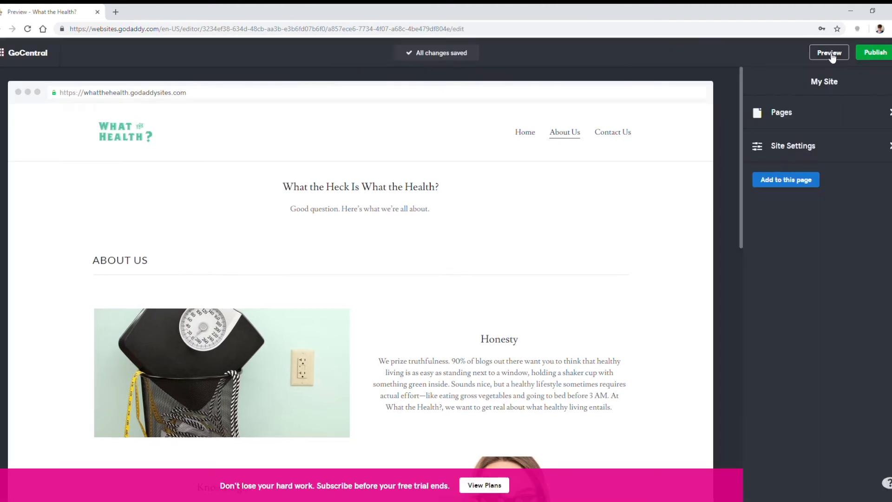
Step: Open the Contact Us page and review the settings of its contact form and contact information
click(627, 134)
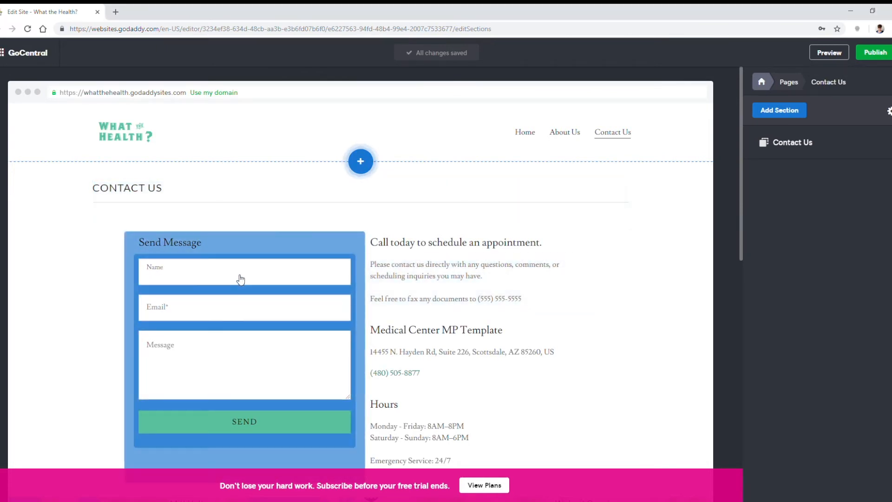
click(239, 279)
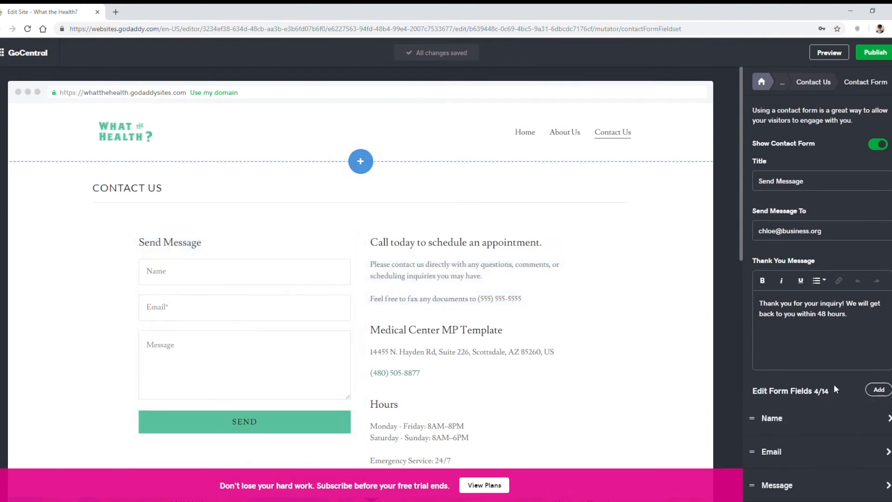
scroll(767, 357, down, 1)
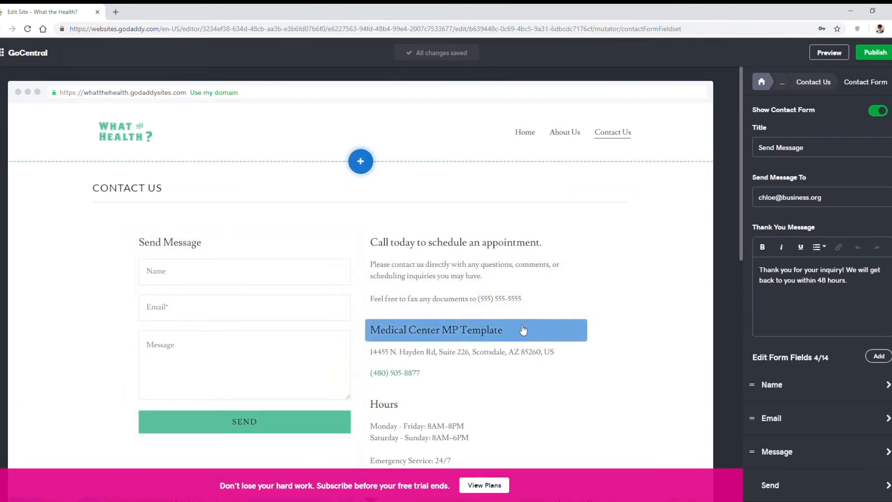
click(520, 241)
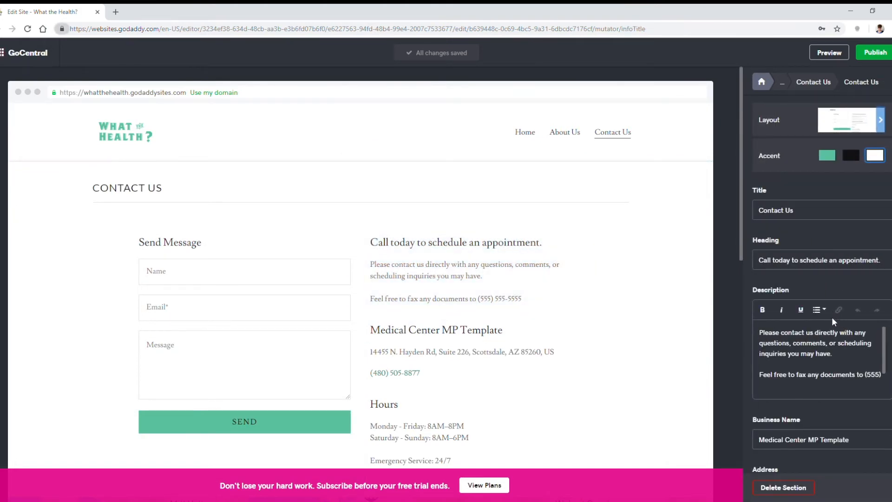
scroll(816, 322, down, 3)
scroll(816, 279, up, 3)
Step: Clear the business name "Medical Center MP Template" from the Contact Us section
click(814, 82)
click(791, 140)
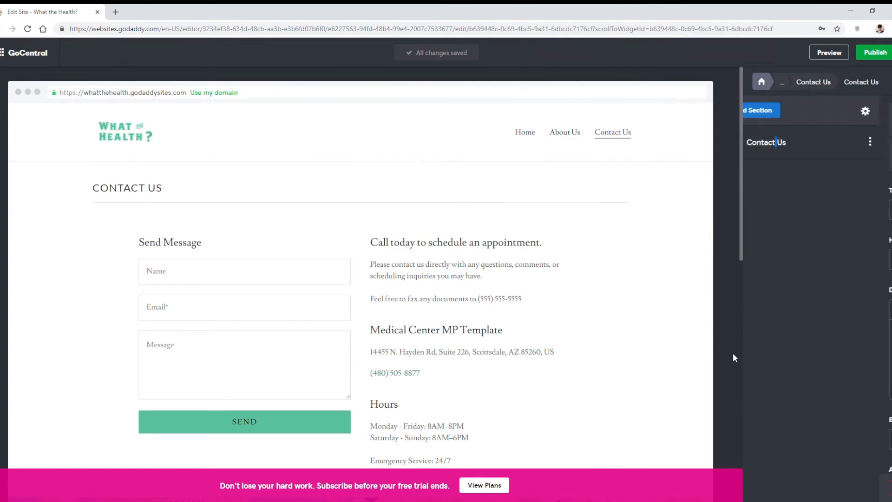
scroll(853, 376, down, 1)
triple_click(858, 446)
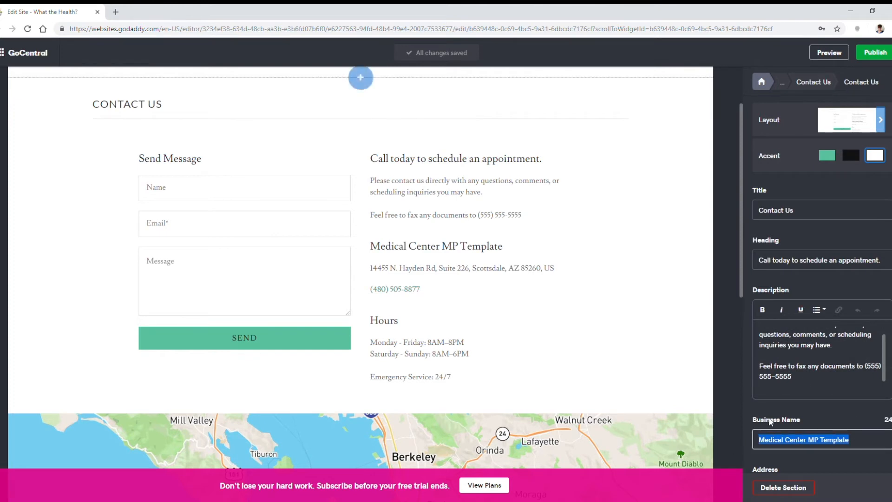
key(BackSpace)
Step: Clear the address and the phone number from the Contact Us section
scroll(822, 350, down, 4)
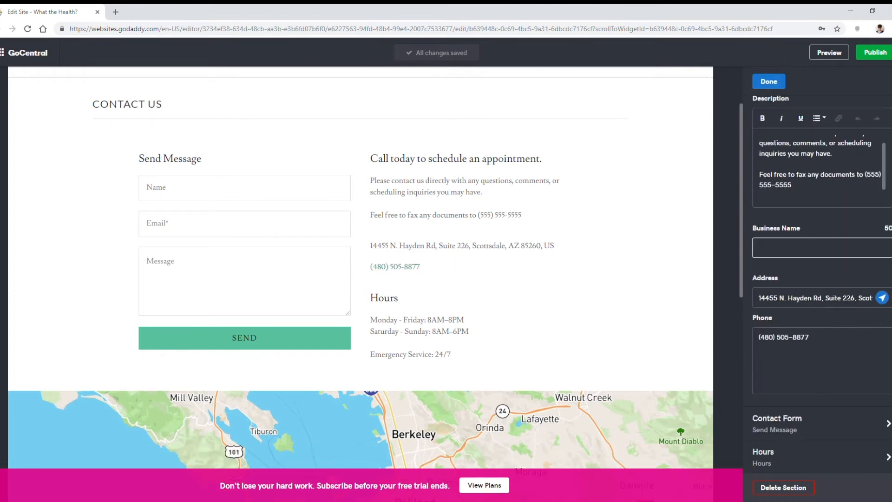
triple_click(850, 297)
key(BackSpace)
triple_click(815, 369)
key(BackSpace)
Step: Clear the custom message with the opening times from the Hours settings of the Contact Us section
click(842, 455)
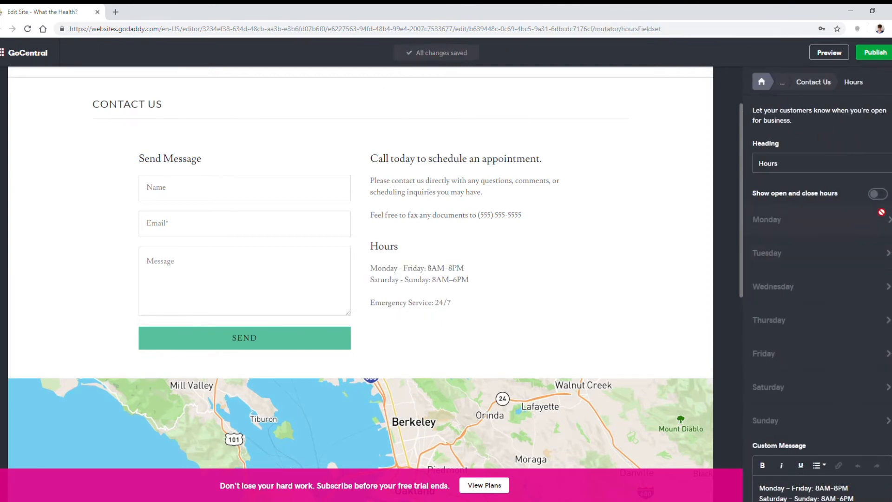
scroll(867, 233, down, 2)
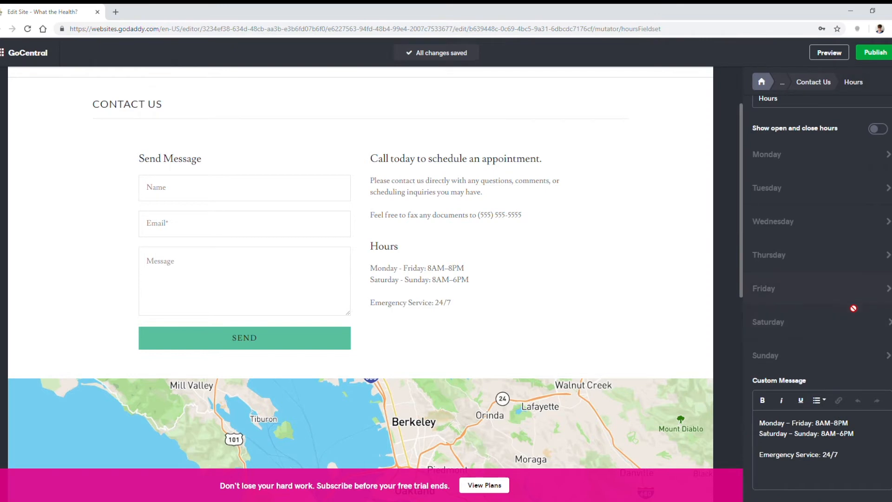
key(ctrl+a)
key(BackSpace)
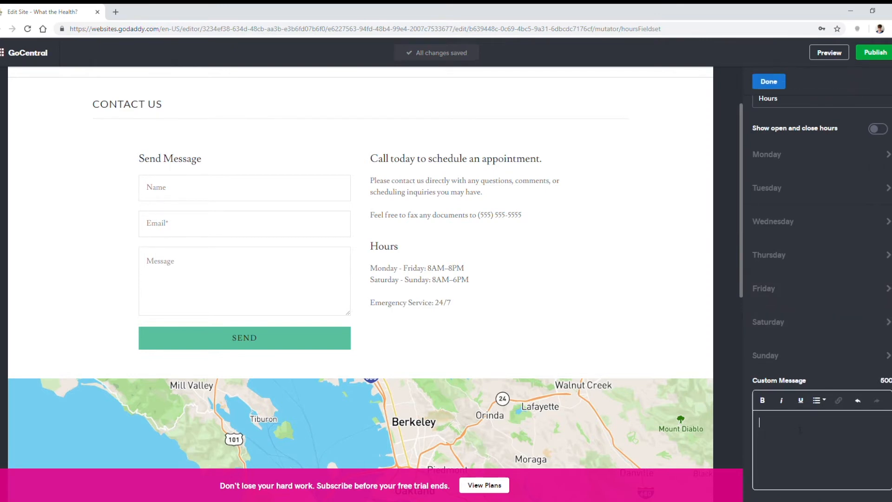
click(768, 81)
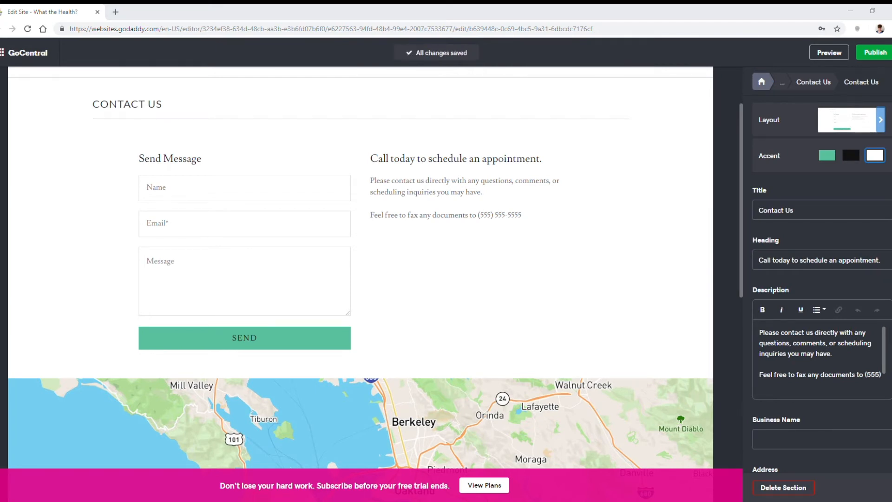
Step: Set the contact section's description to "Got a burning question? Need to get something off your chest? Let us know! We promise to be good listeners."
click(758, 338)
key(ctrl+a)
text(Got a burning question? Need to get something off your chest? Let us know! We promise to be good listeners.)
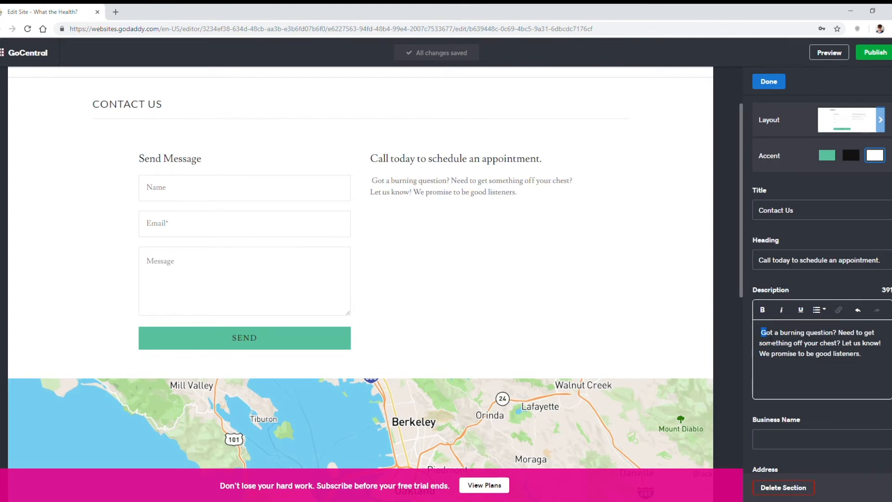
key(Delete)
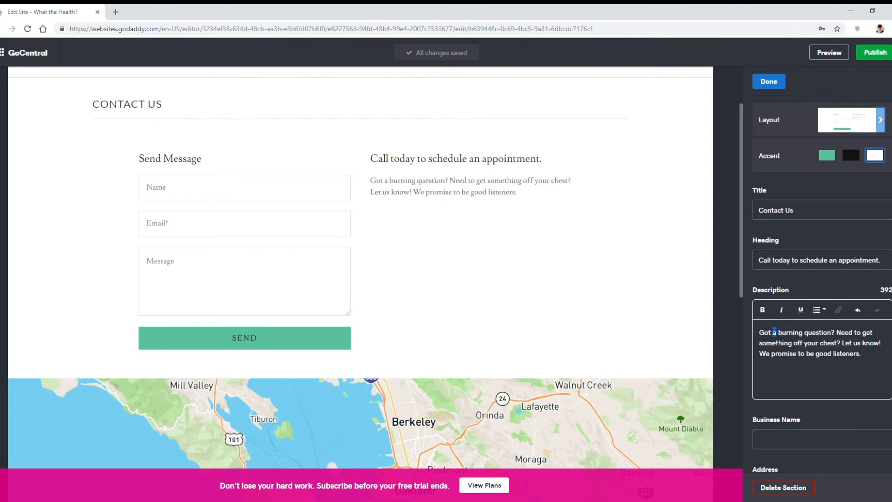
Step: Change the heading beside the contact form to "Reach Out"
click(852, 266)
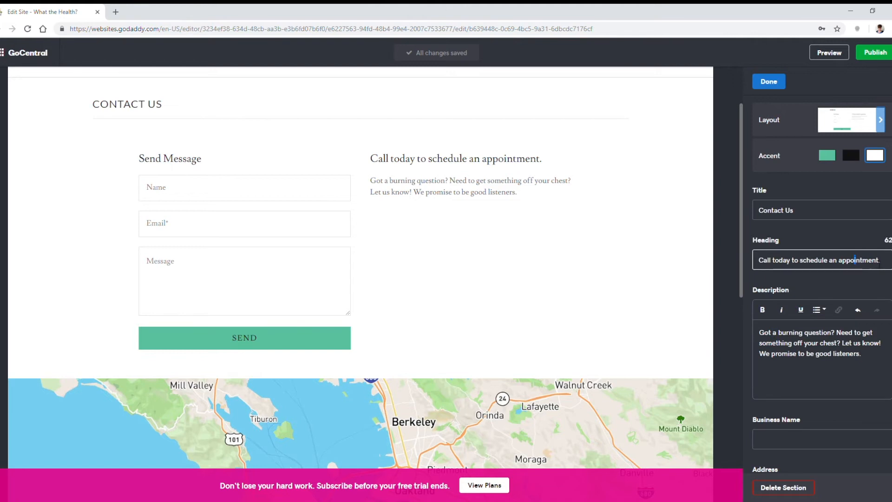
drag(885, 264, 785, 260)
text(Reach Out)
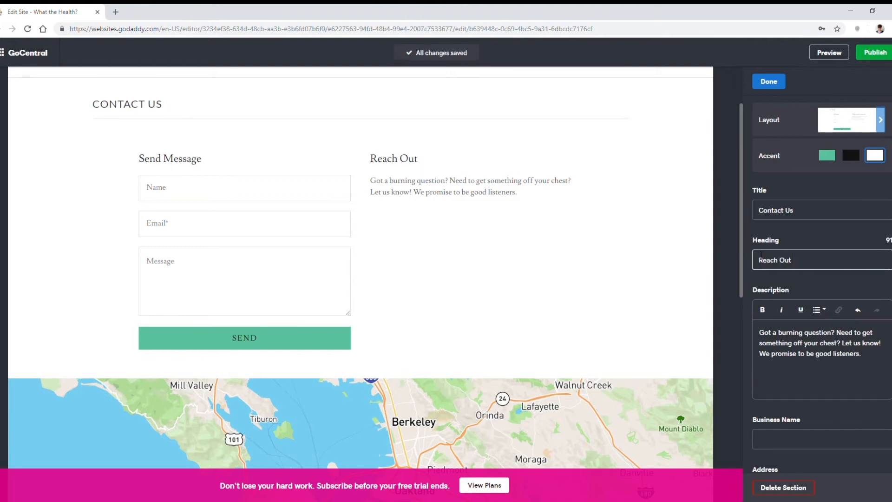
Step: Rename the contact form's Name field to "What's Your Name?" and make it required
scroll(802, 308, down, 5)
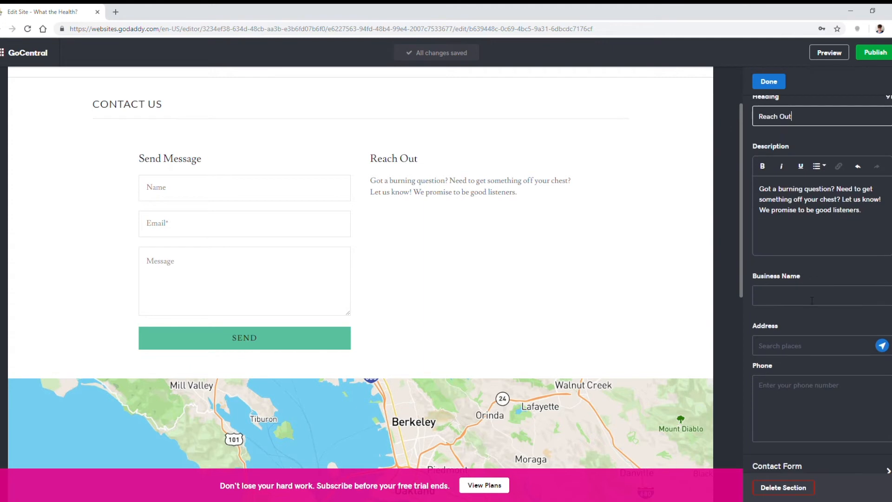
click(208, 196)
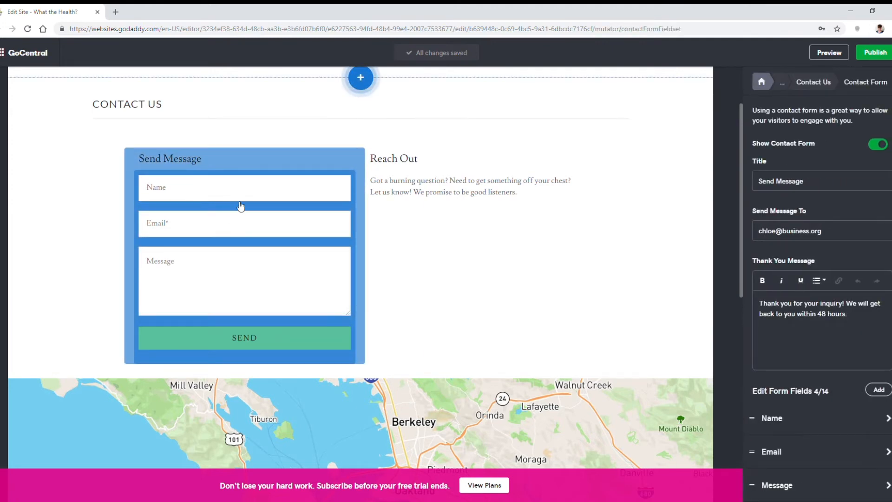
scroll(817, 400, down, 1)
click(816, 391)
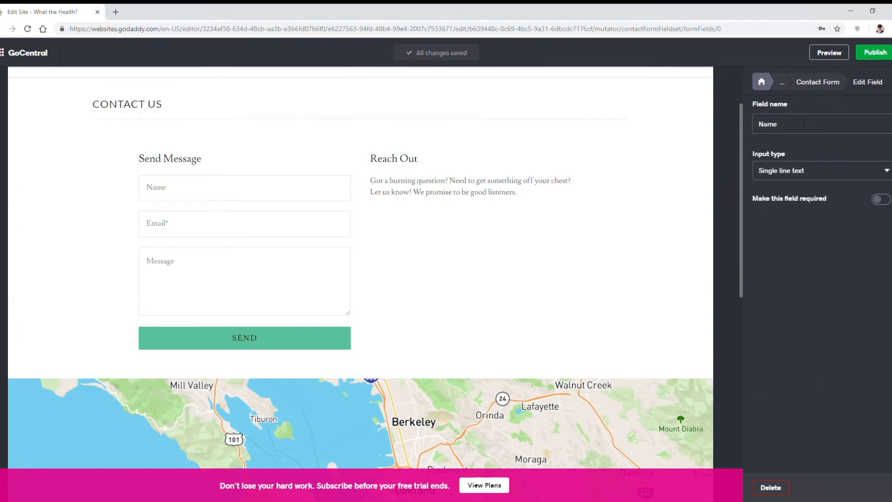
text(What's Y)
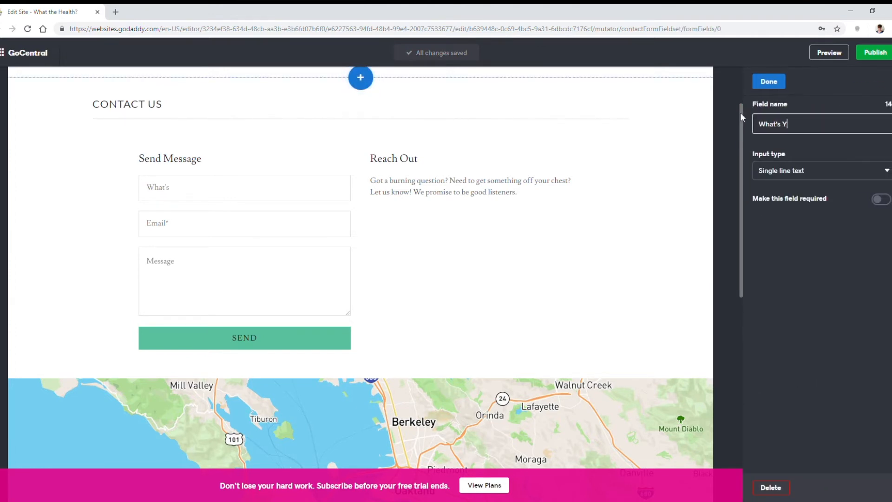
text(our Name?)
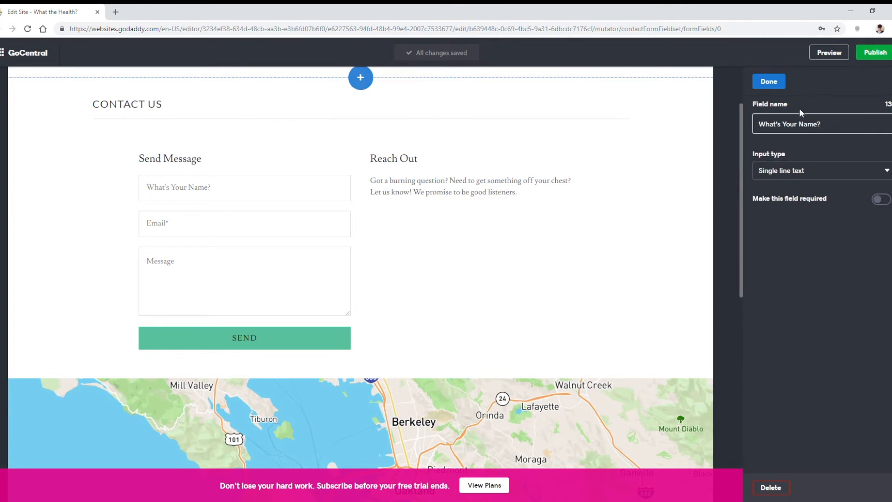
click(782, 85)
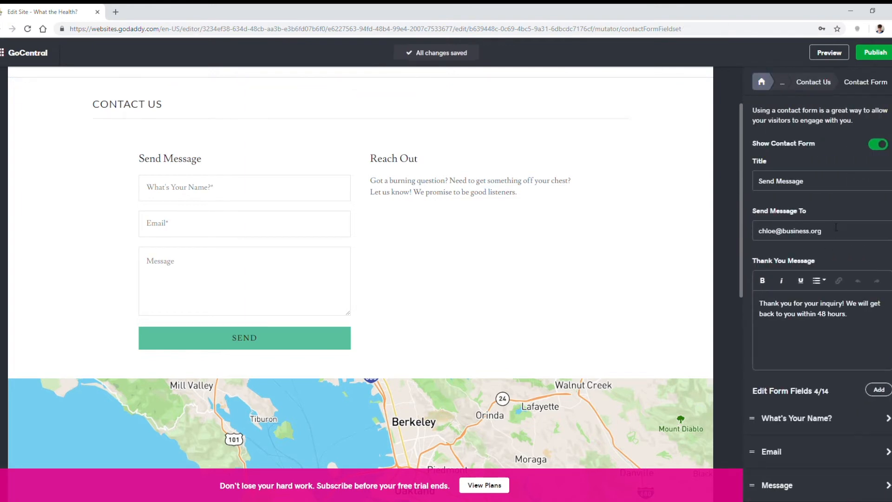
Step: Rename the contact form's Email field to "What's your email address?"
click(790, 451)
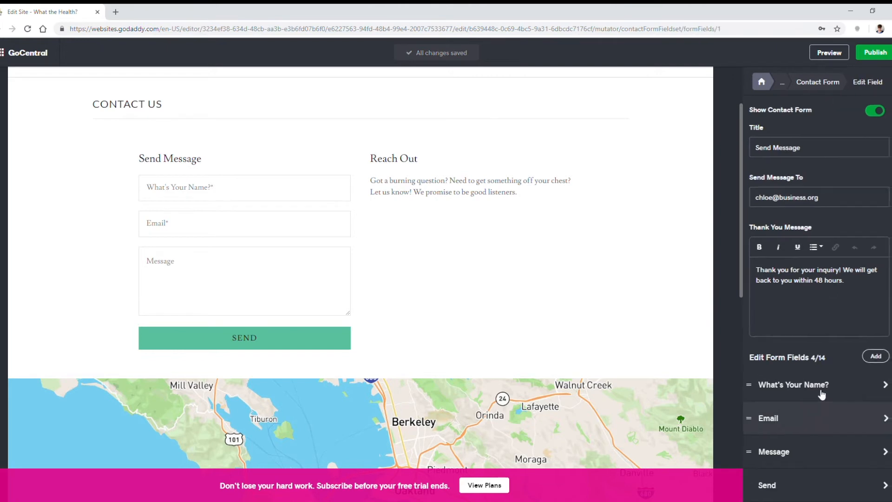
text(What's yo)
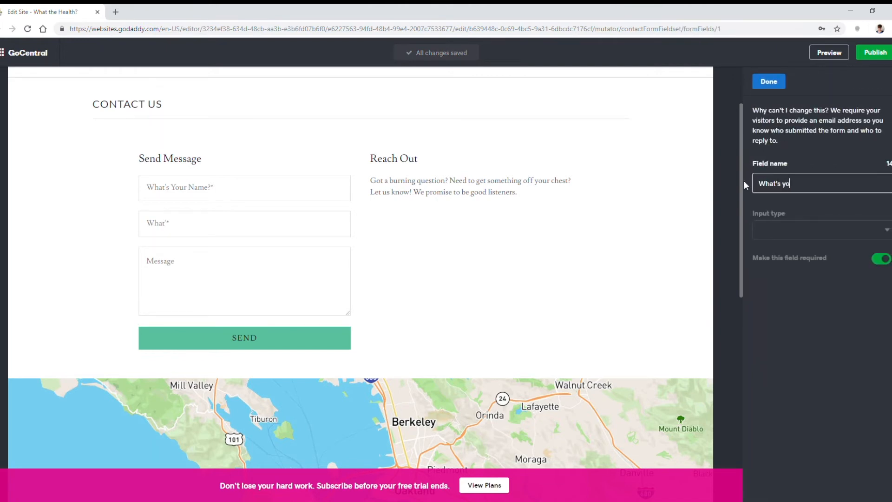
text(ur email address?)
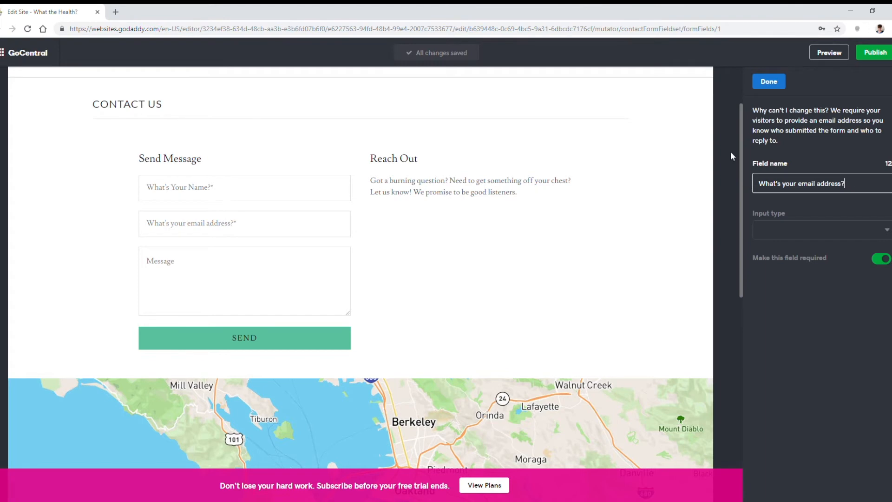
click(768, 82)
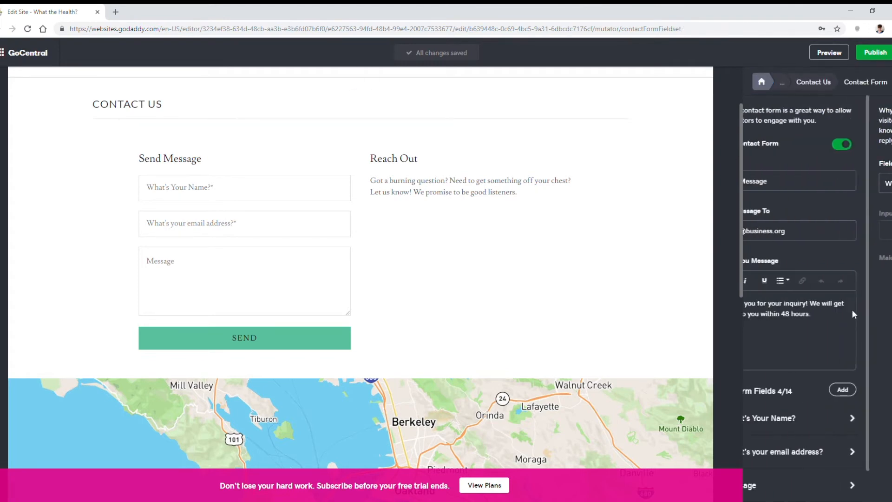
Step: Rename the contact form's Message field to "What's on your mind?"
click(796, 484)
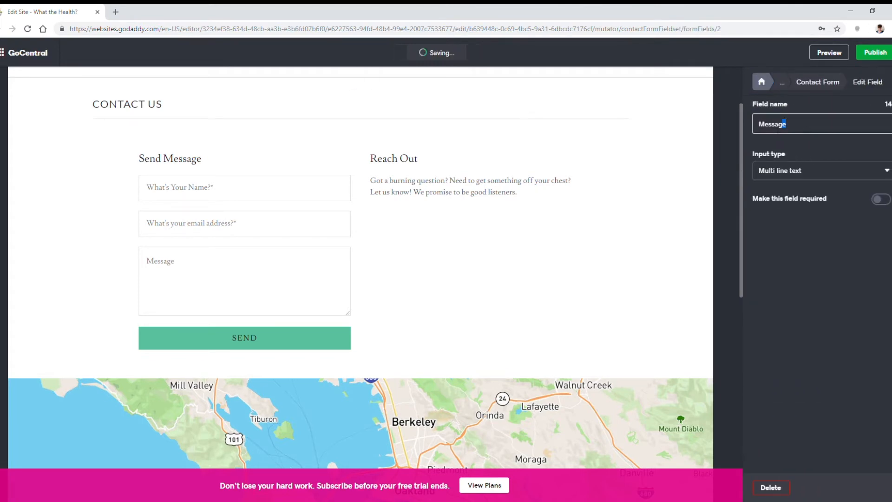
text(What's on your mind?)
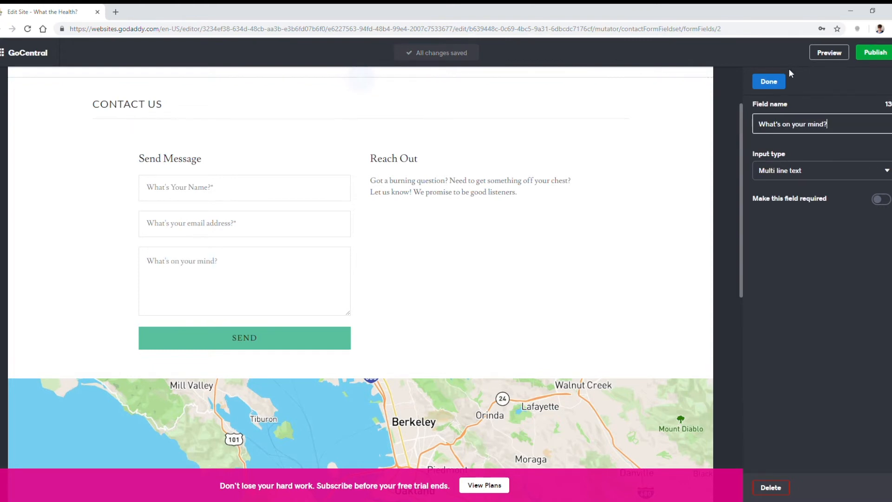
click(770, 81)
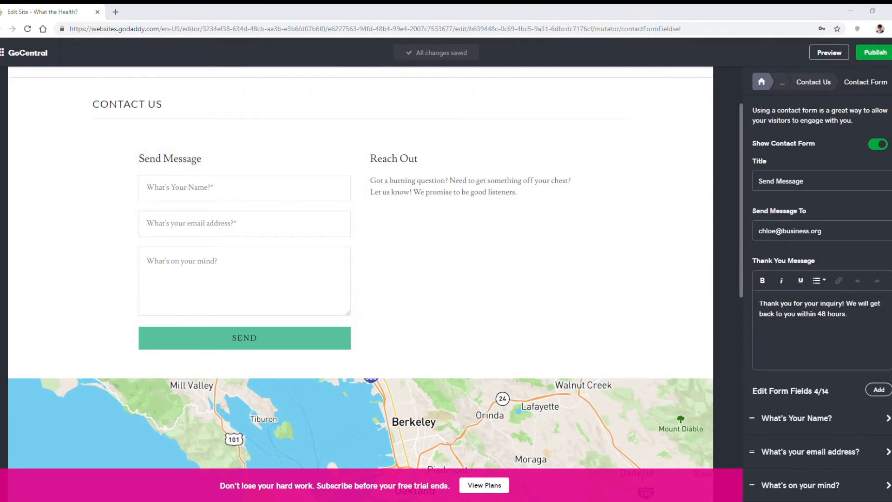
Step: Replace the contact form's thank-you message with "Wow, you have a way with words. Thanks for sharing! We'll get back to you soon."
click(815, 346)
key(ctrl+a)
text(Wow, you have a way with words. Thanks for sharing! We'll get back to you soon.)
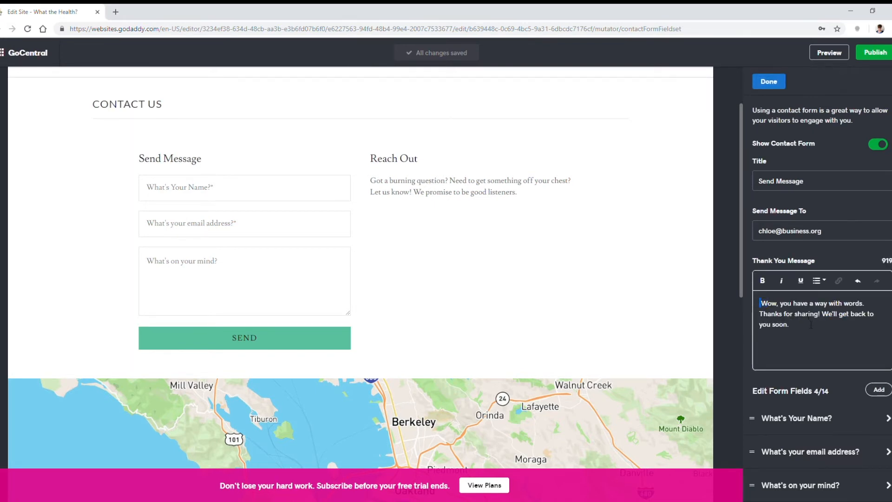
key(BackSpace)
scroll(818, 301, down, 1)
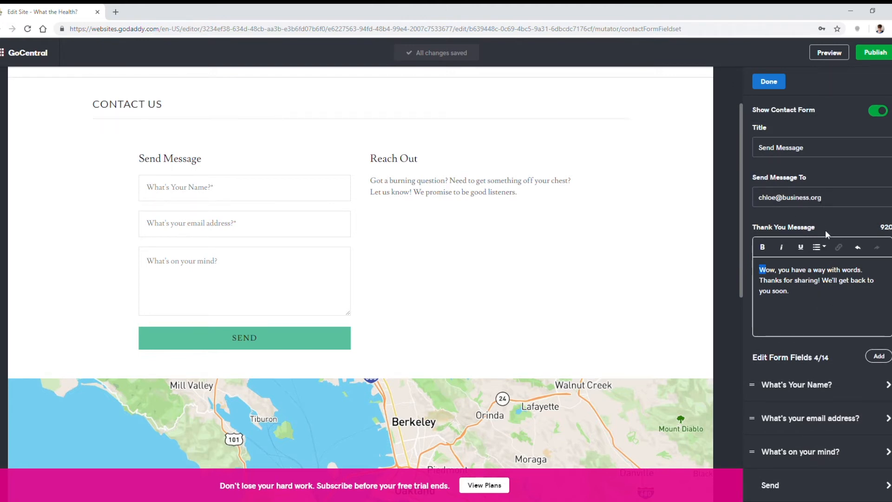
Step: Review the Contact Us section's settings and look through the site's About Us, Contact Us and Home pages
click(631, 391)
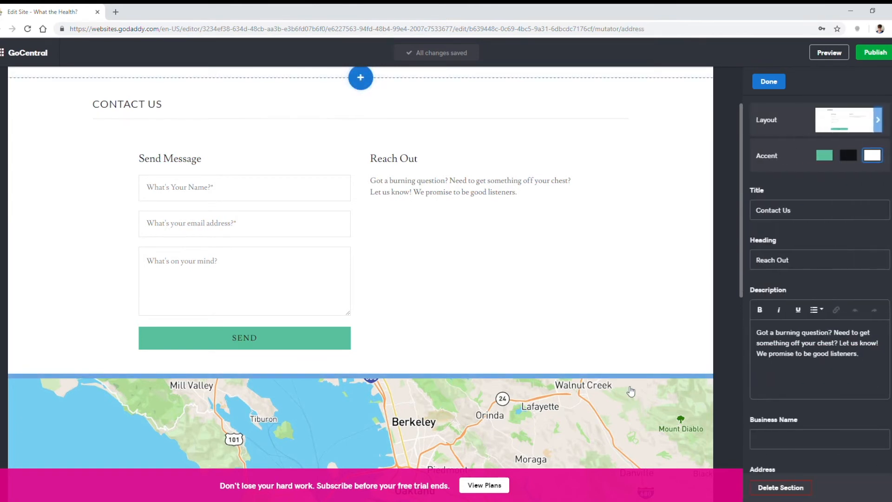
scroll(804, 320, down, 4)
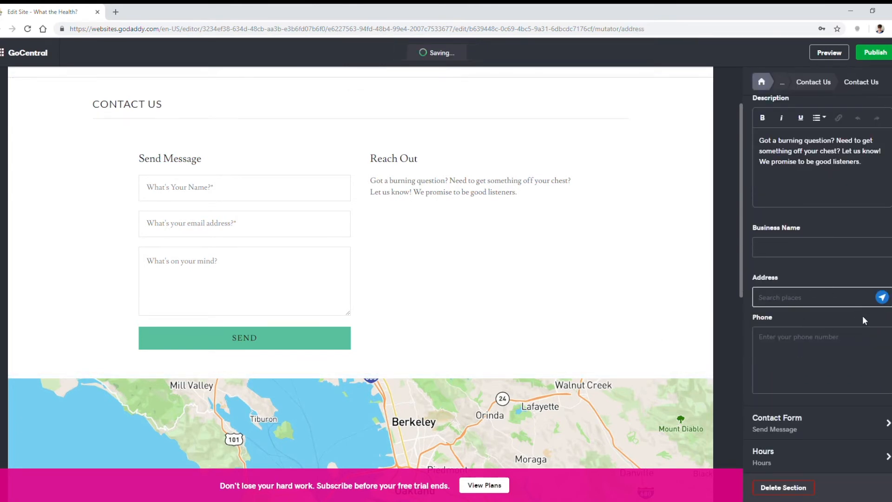
scroll(853, 317, up, 4)
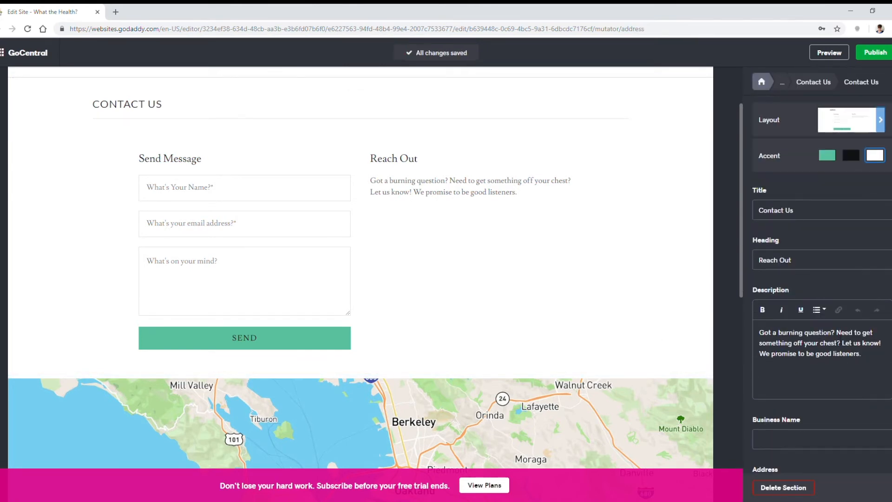
scroll(572, 209, up, 3)
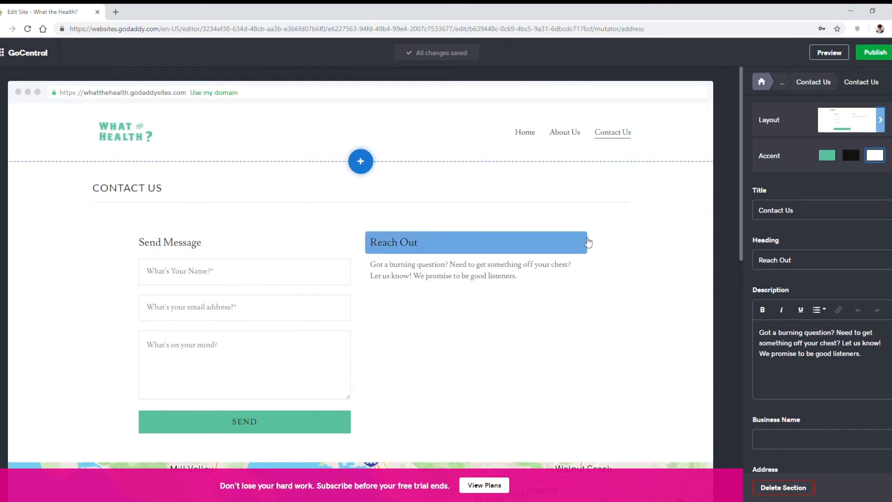
click(569, 132)
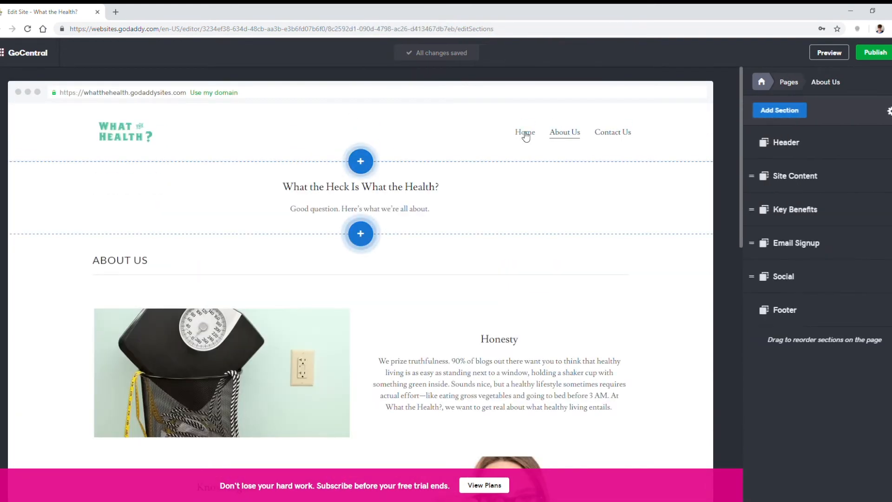
click(526, 134)
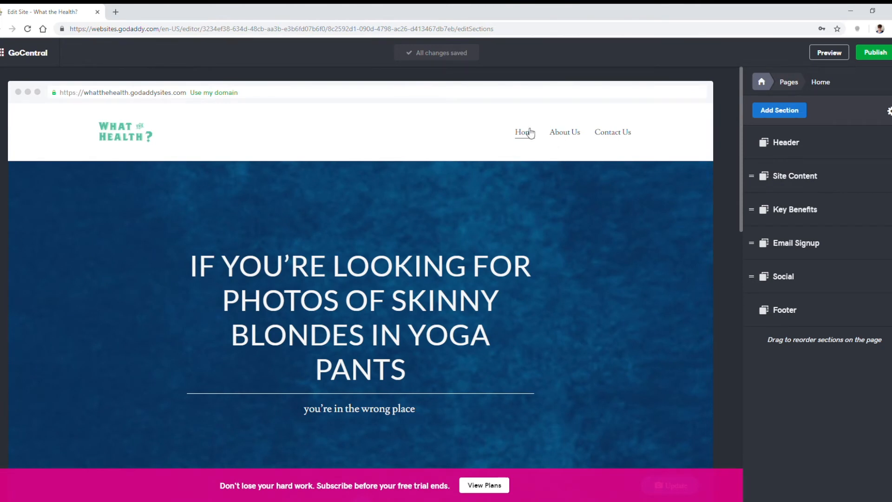
click(568, 134)
click(613, 133)
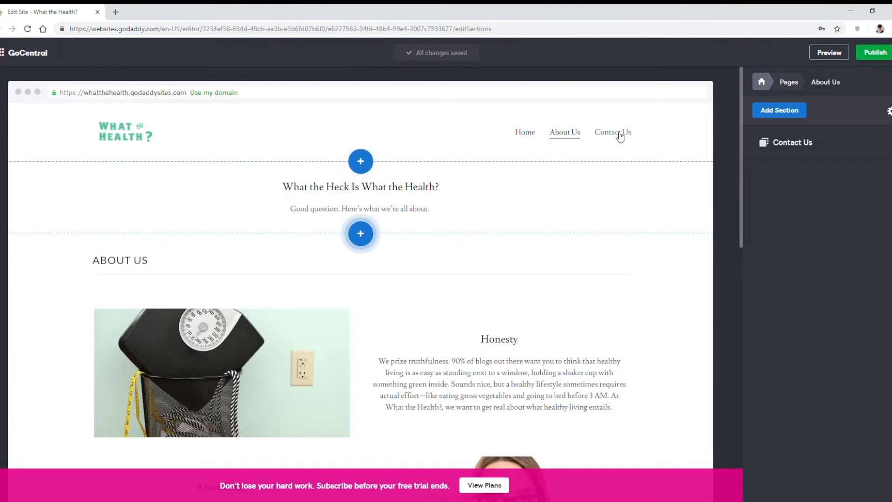
click(528, 133)
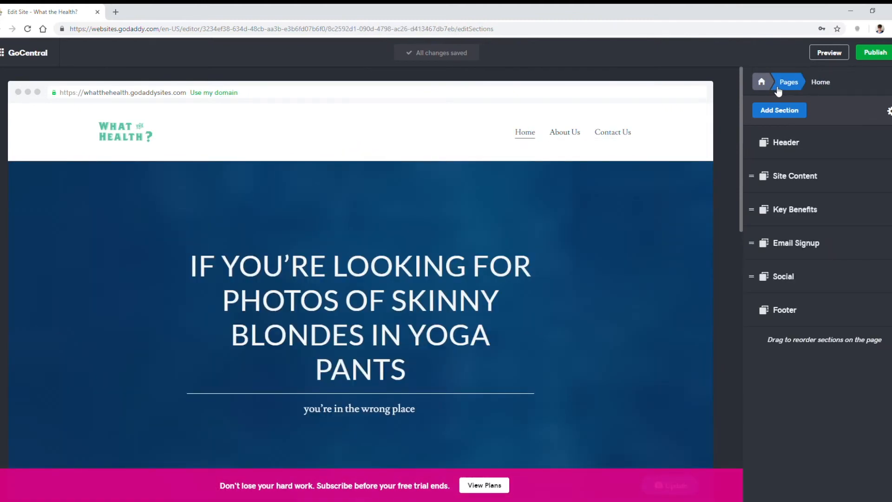
Step: View the options for adding a new page to the site and return to the page list
click(776, 86)
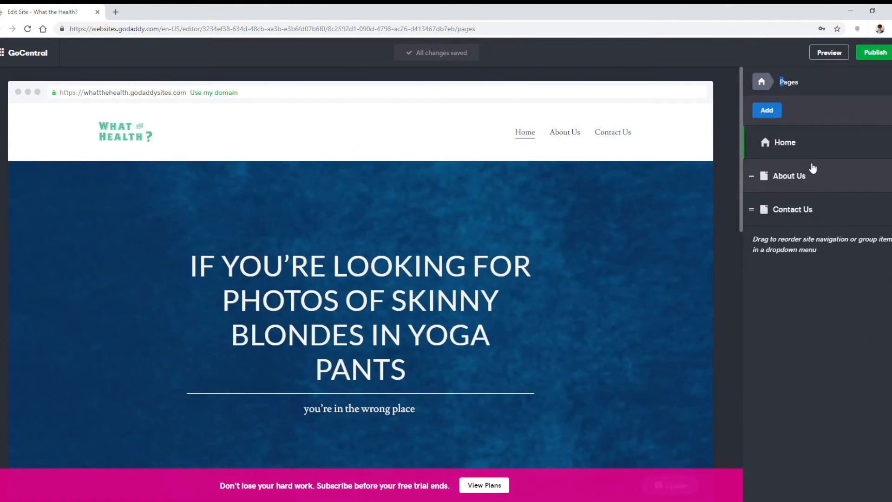
click(767, 111)
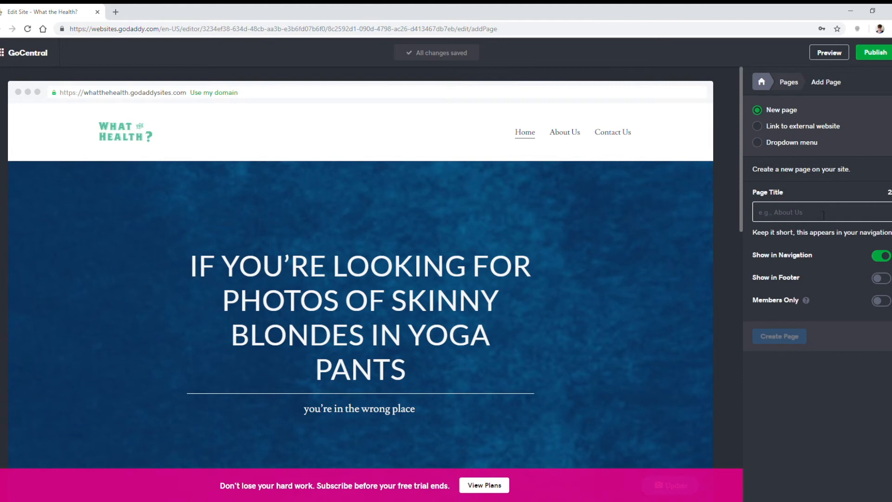
click(789, 82)
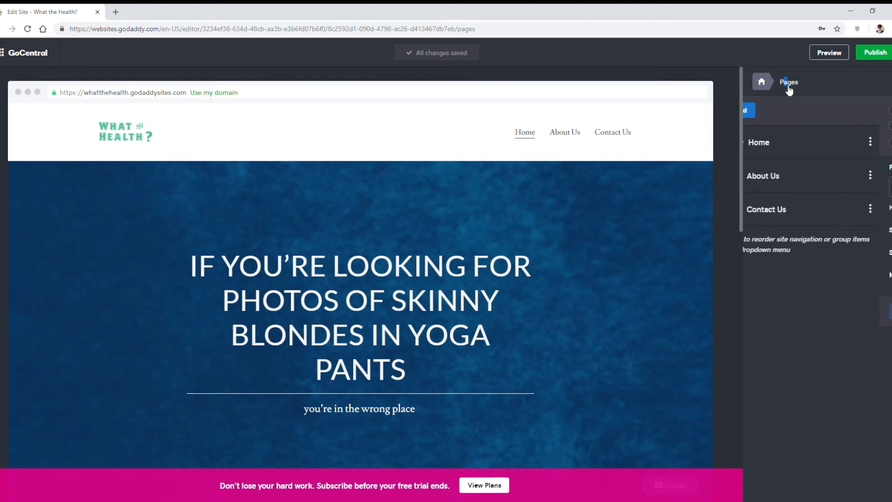
Step: Add an Online Store section with the total shopping cart experience to the site from the Home page
click(818, 142)
click(781, 110)
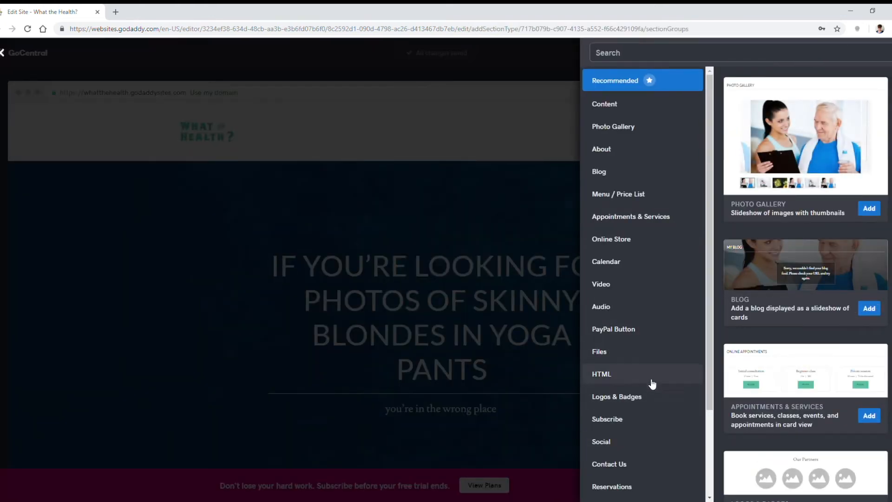
click(624, 245)
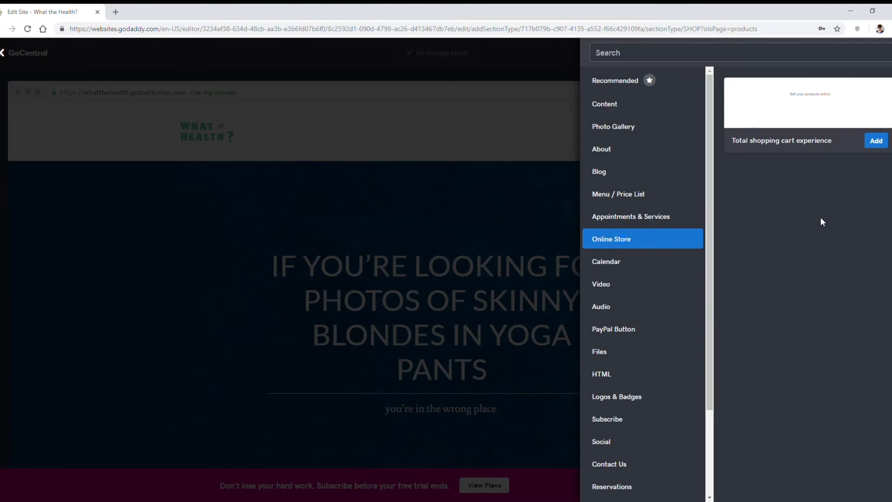
click(876, 141)
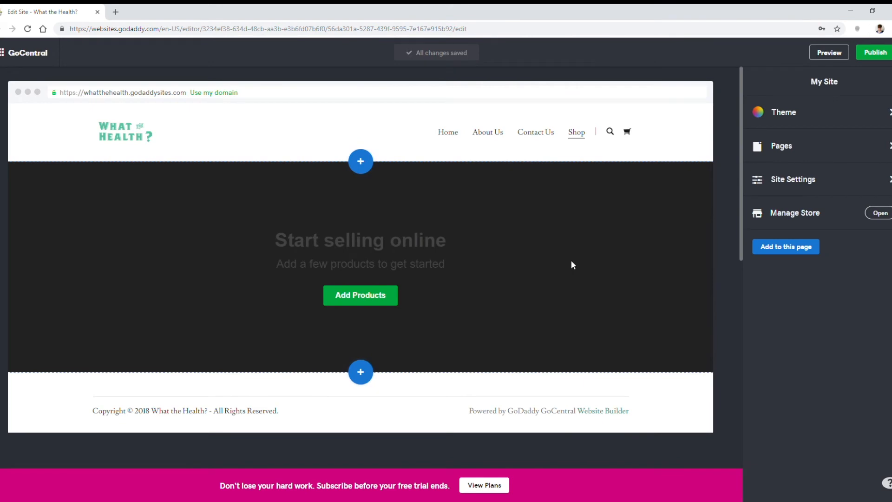
Step: Set the accent color of the Shop page's Products section to green
click(577, 133)
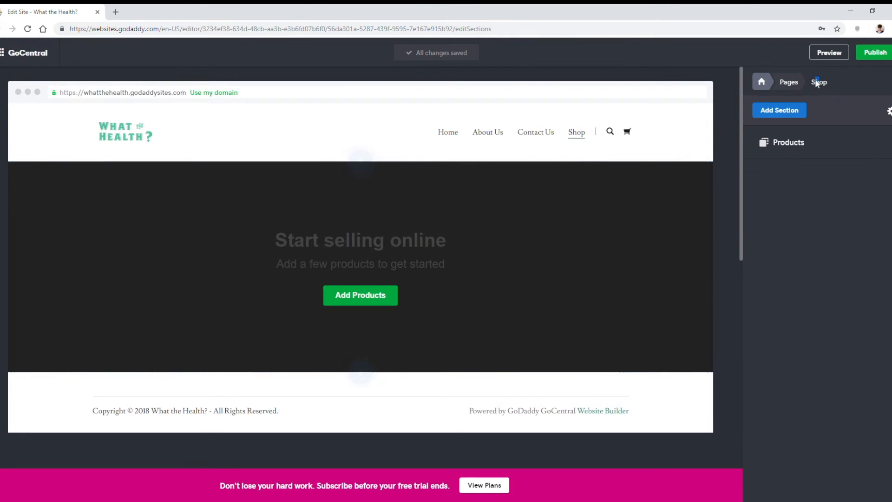
click(790, 143)
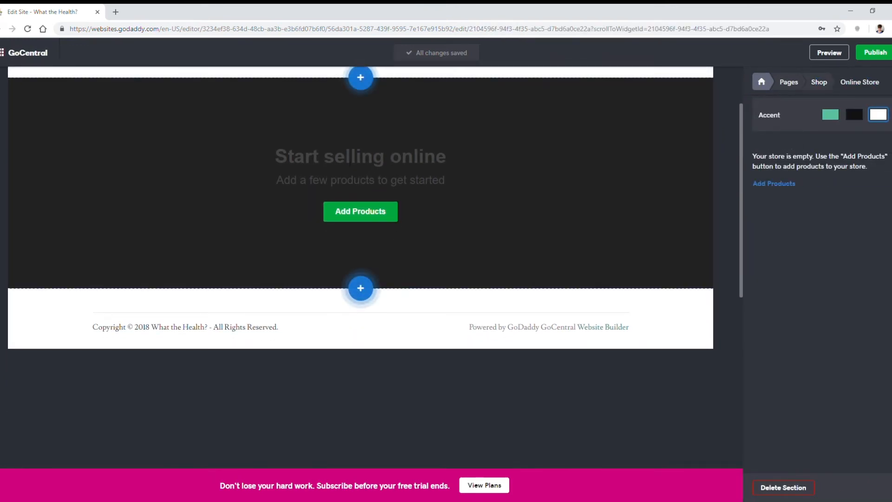
click(831, 115)
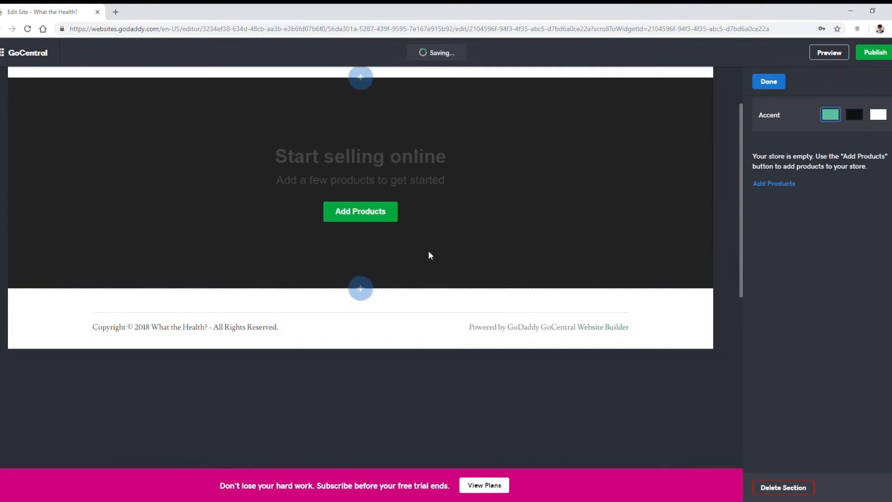
Step: Start a new store product named "What the Health? T-shirt" with a price of $20.95
click(786, 185)
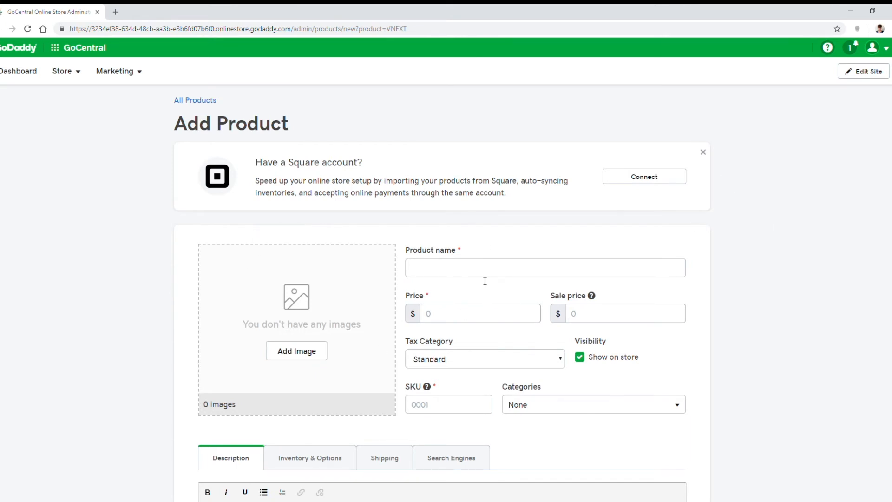
scroll(726, 276, down, 3)
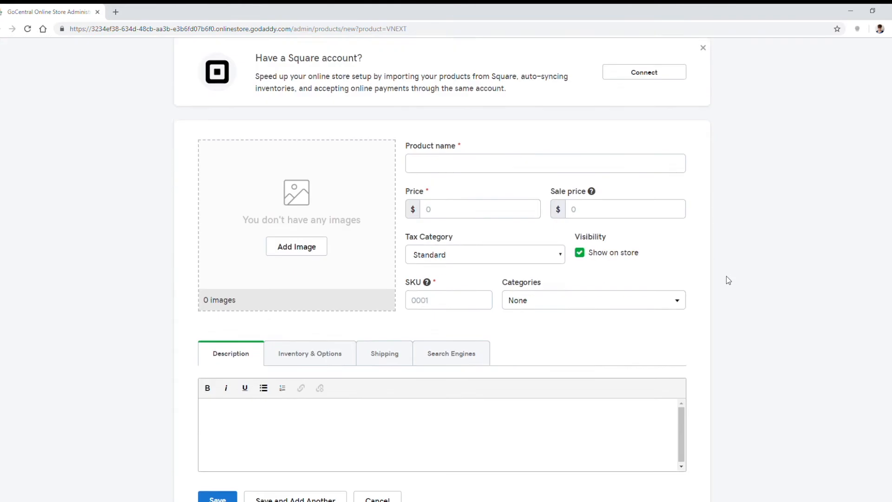
scroll(365, 291, down, 2)
scroll(427, 302, up, 5)
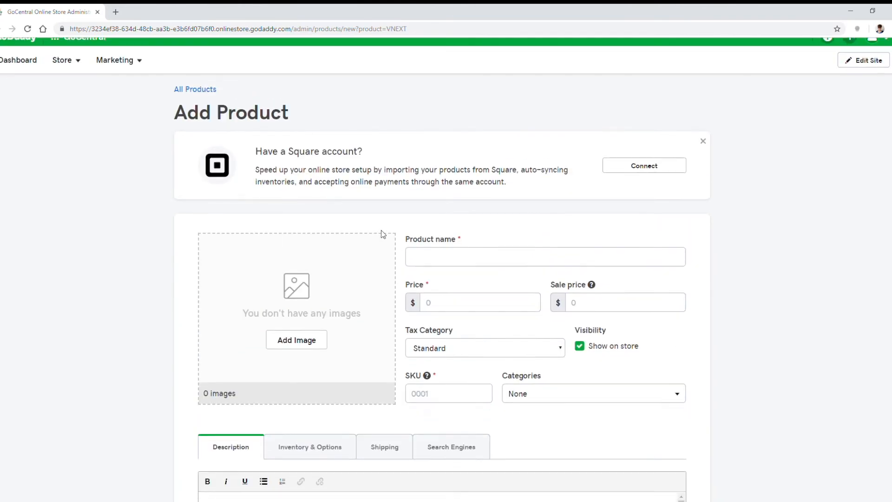
scroll(384, 232, down, 3)
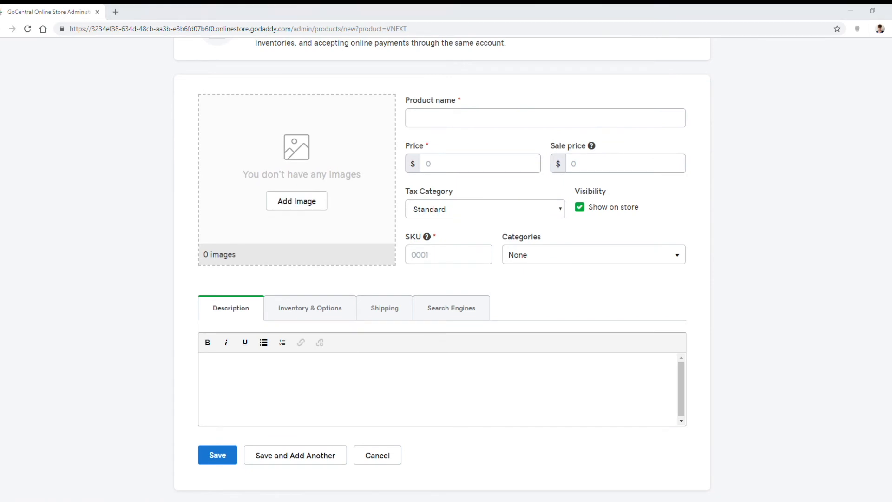
click(443, 114)
text(What the Health? T-shirt)
click(458, 166)
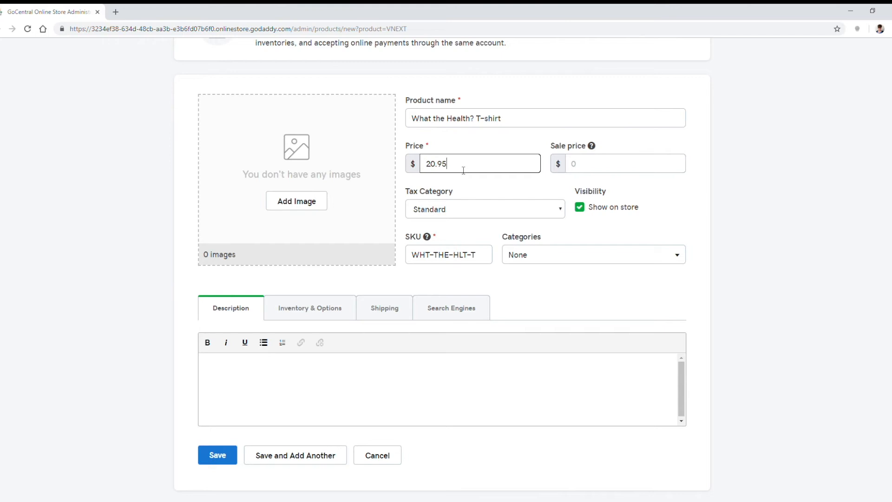
click(594, 170)
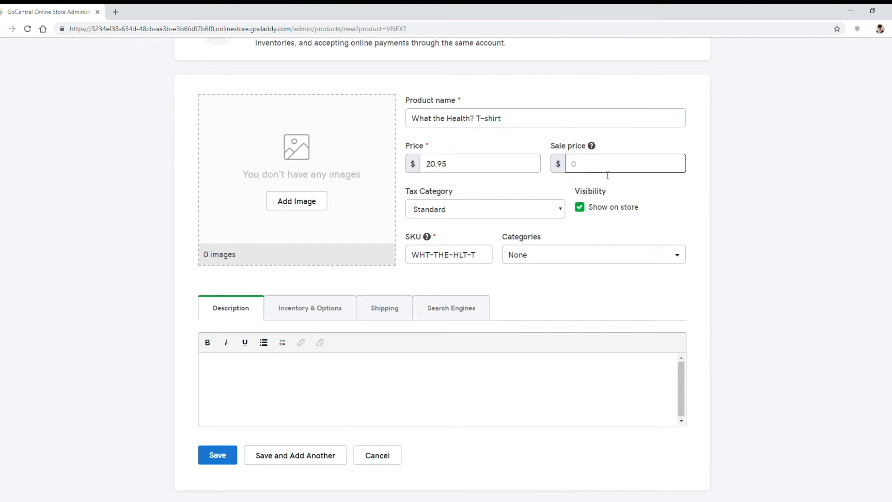
click(477, 215)
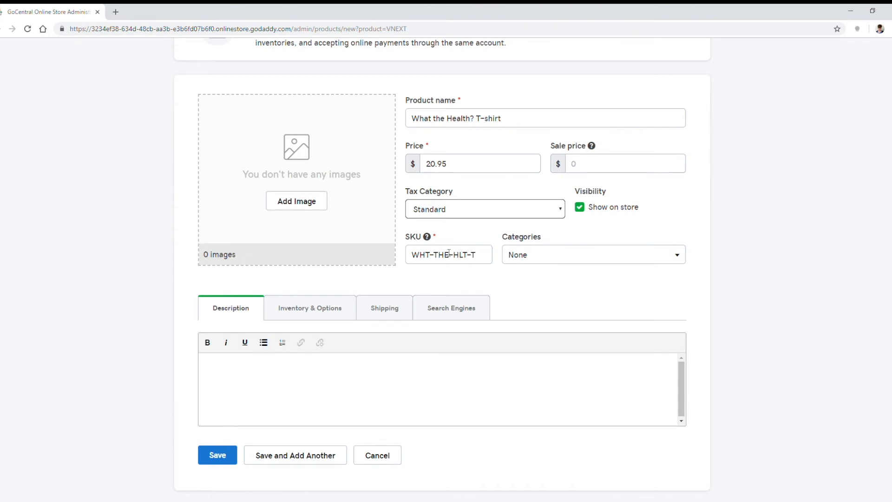
Step: Create the categories "Clothing" and "Unisex" for the T-shirt product
click(550, 256)
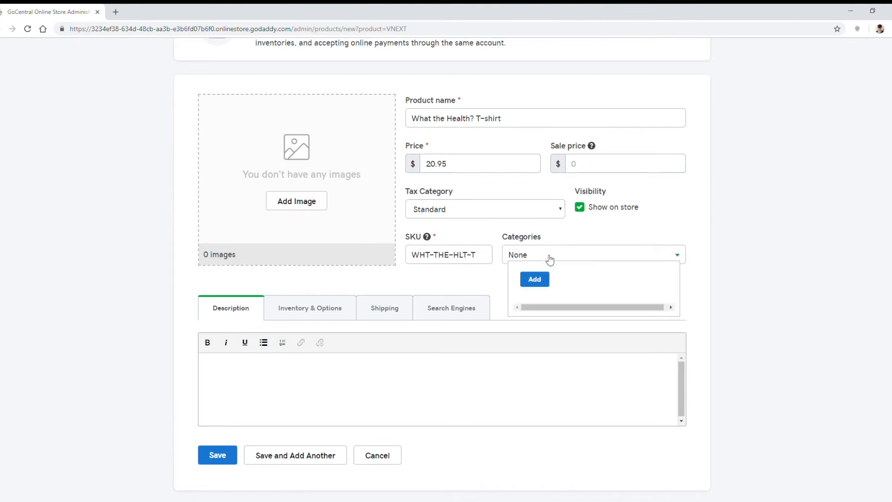
click(534, 279)
click(343, 133)
text(Clothing)
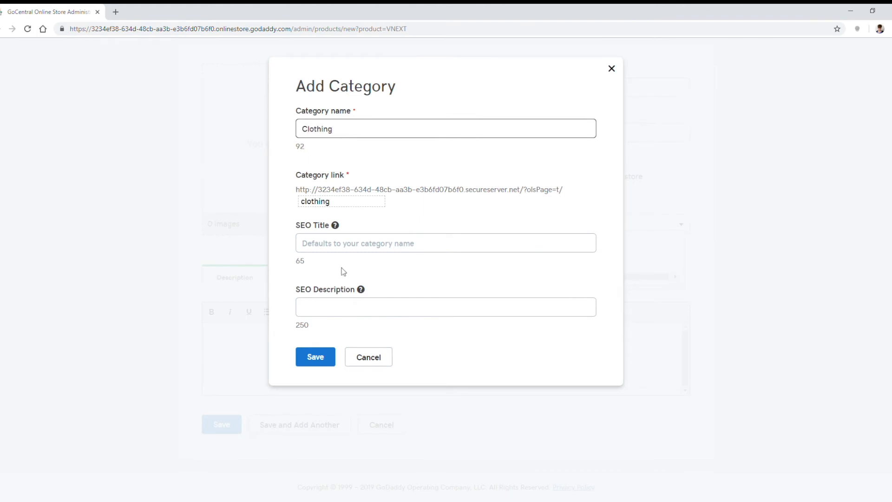
click(320, 364)
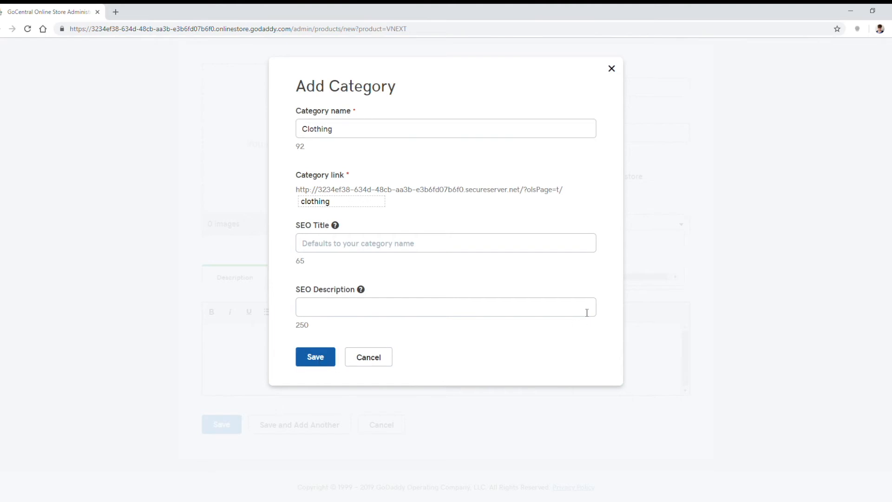
click(534, 279)
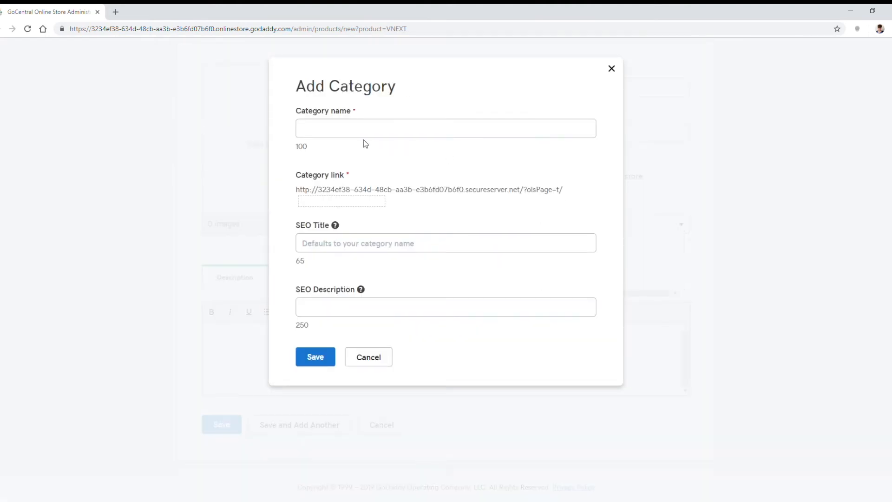
text(Unisex)
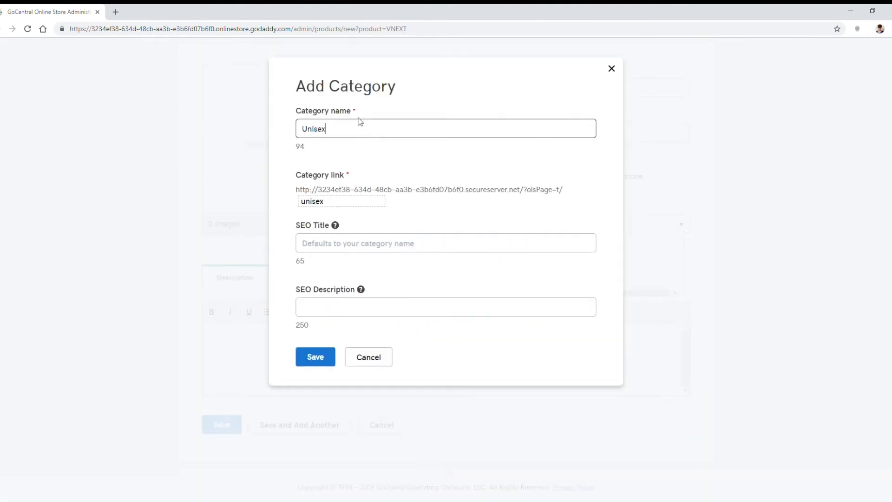
click(315, 364)
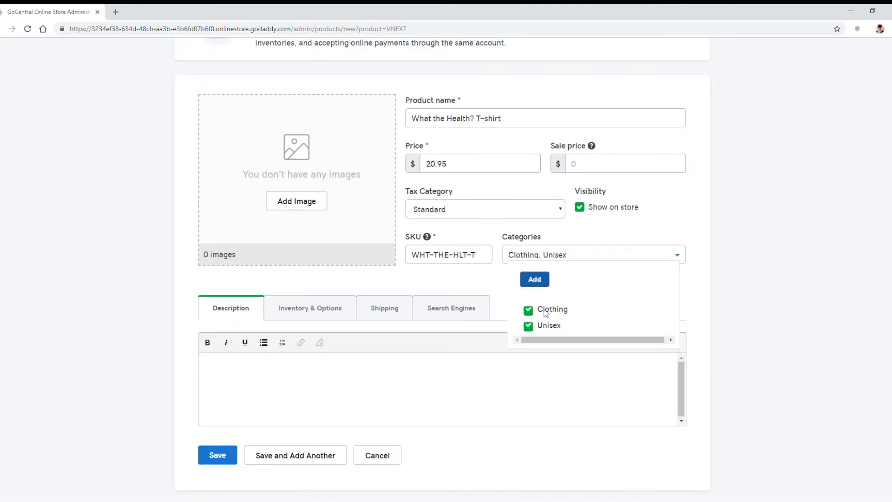
Step: Add the T-shirt photo and description "This unisex t-shirt is made of the softest organic cotton. It probably won't increase your health just by wearing it—but it might."
click(311, 209)
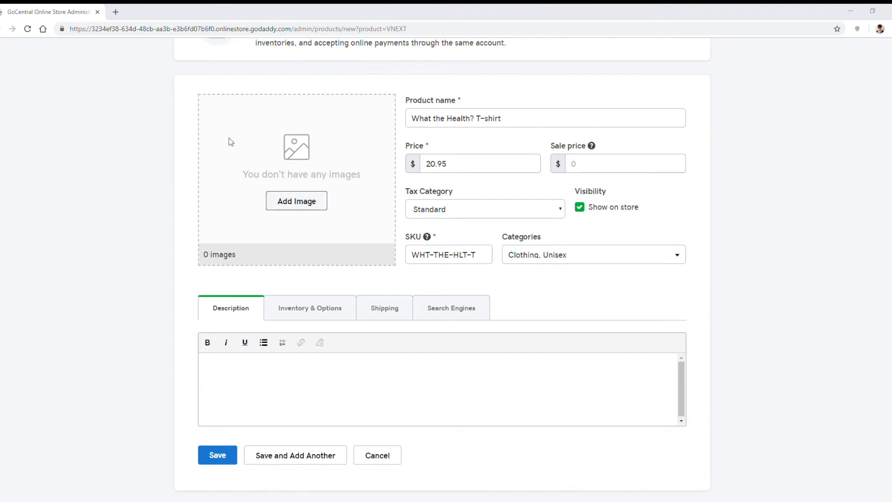
double_click(220, 111)
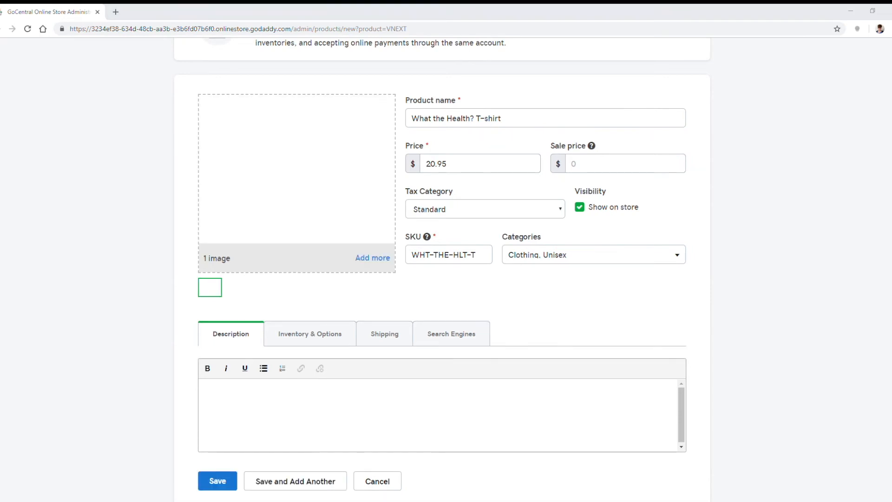
click(320, 396)
text(This unisex t-shirt is made of the softest organic cotton. It probably won't increase your health just by wearing it—but it might.)
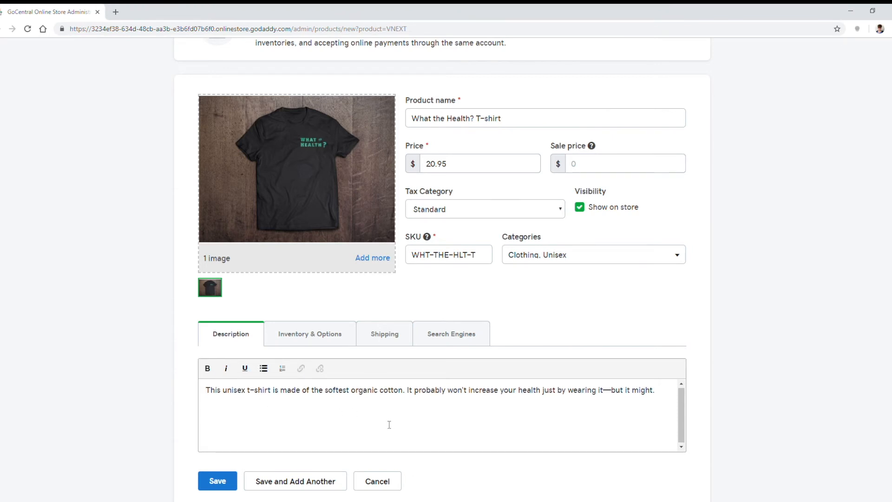
Step: Start a product option named Size in the T-shirt's inventory and options settings
click(311, 343)
scroll(583, 395, down, 2)
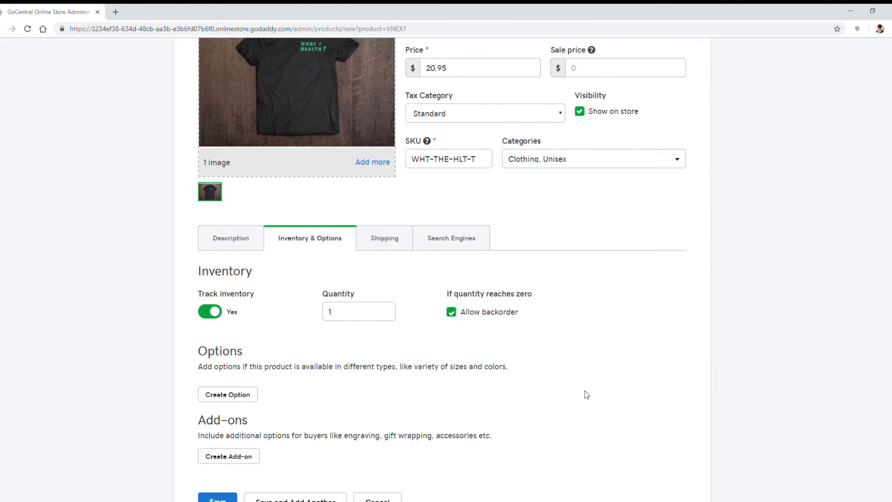
scroll(678, 367, down, 1)
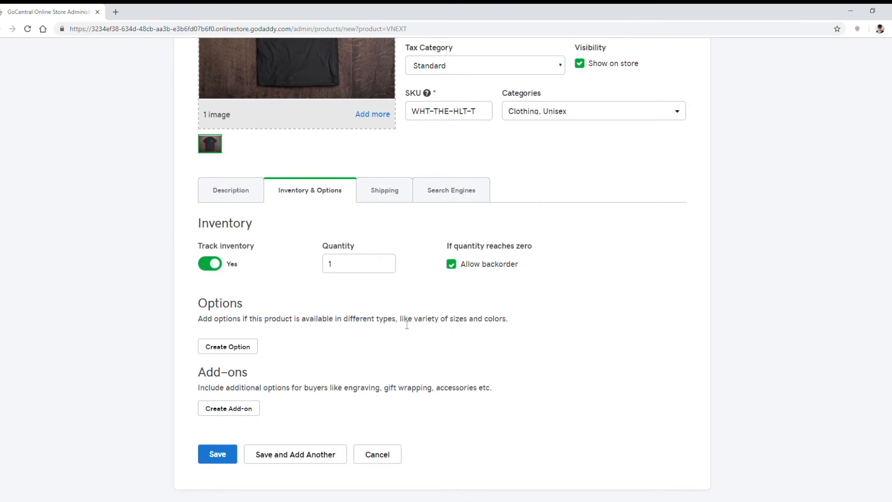
click(228, 345)
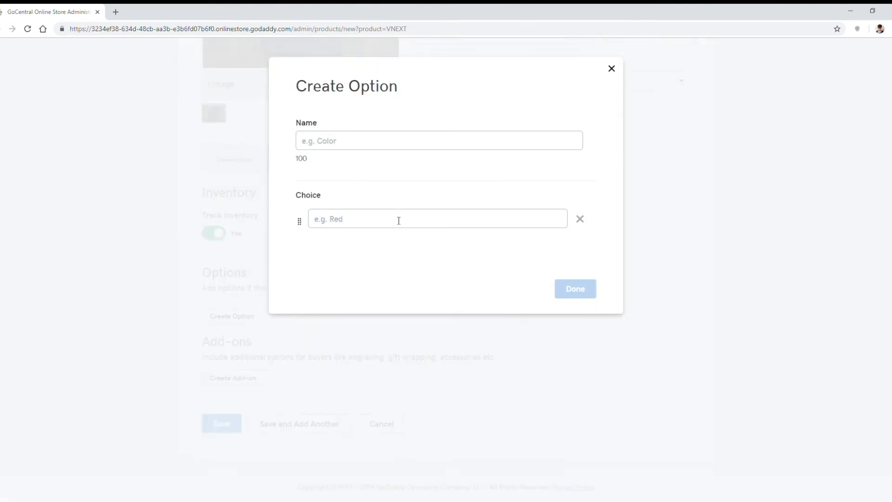
click(415, 147)
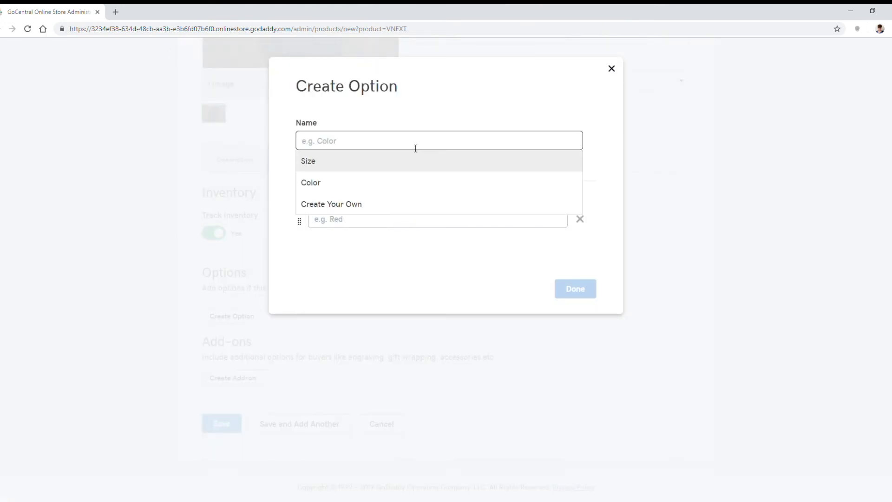
click(365, 163)
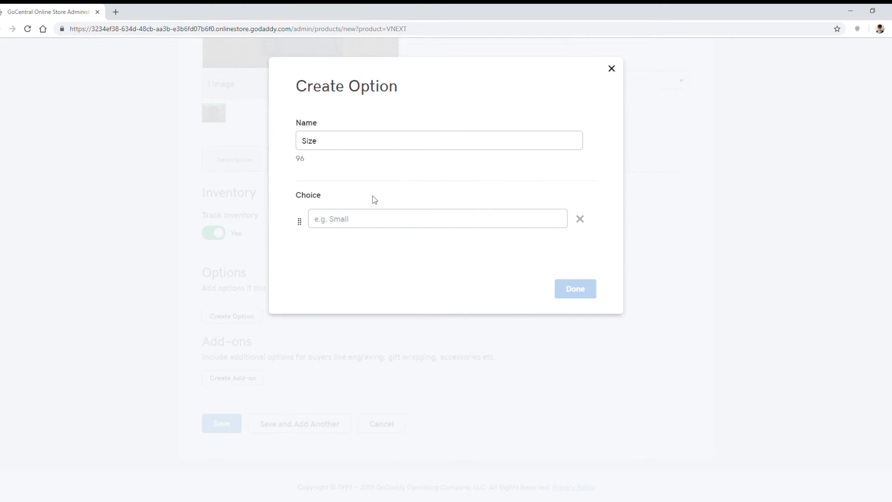
Step: Give the Size option the choices Small, Medium, Large and X-Large and finish creating it
click(486, 220)
text(Small)
key(Return)
text(Medi)
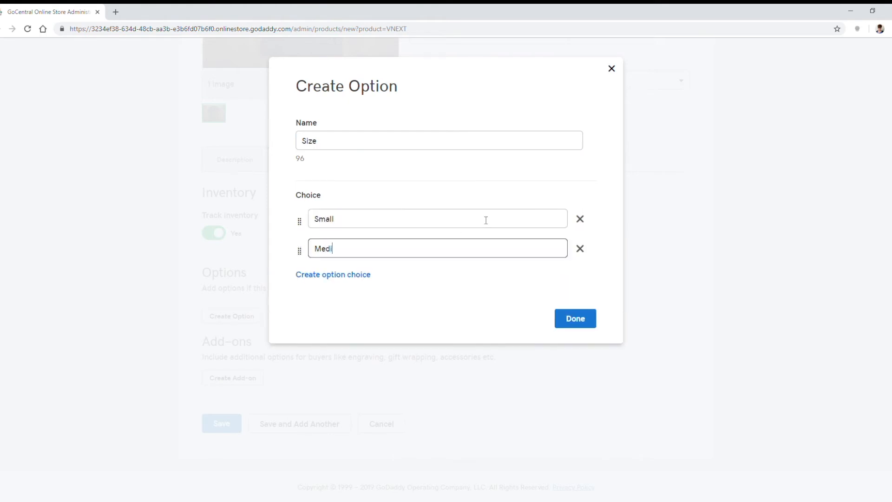
text(um)
key(Return)
text(Large)
key(Return)
text(X-Large)
key(Return)
click(575, 408)
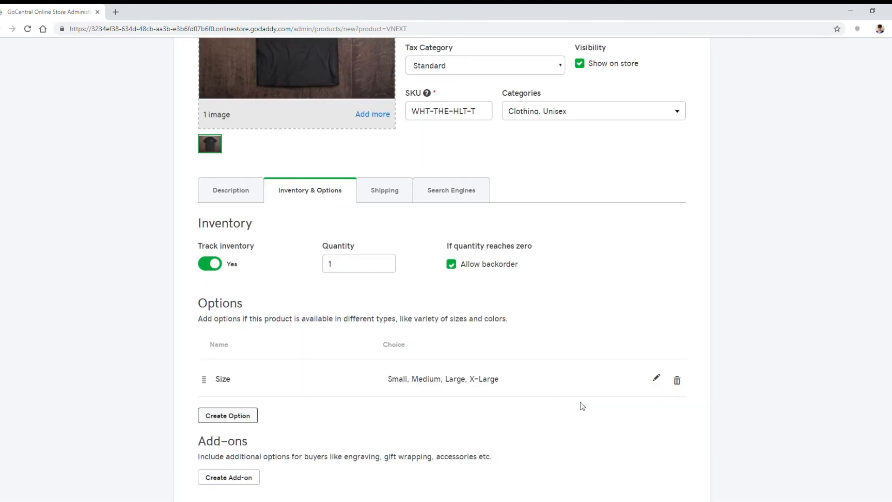
Step: Review the T-shirt's size variants, shipping cost settings and search engine settings
scroll(468, 305, down, 1)
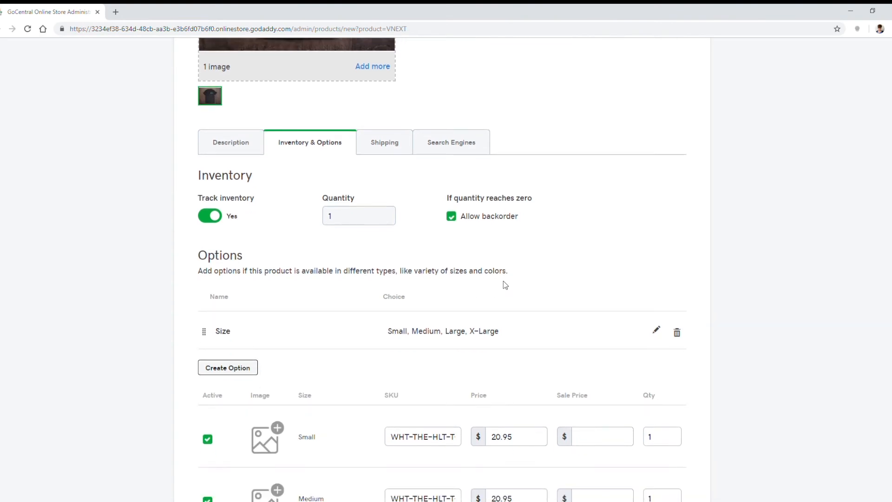
scroll(503, 280, down, 6)
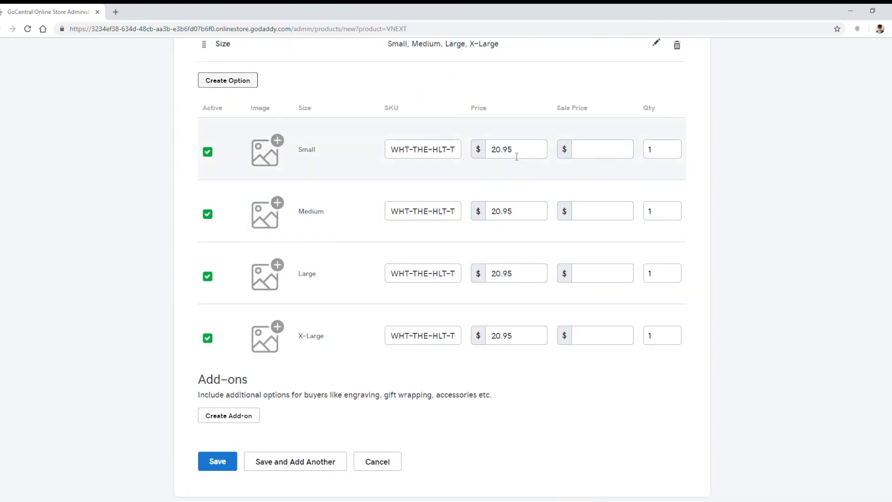
scroll(412, 279, down, 1)
scroll(437, 289, up, 4)
scroll(437, 289, up, 3)
click(399, 147)
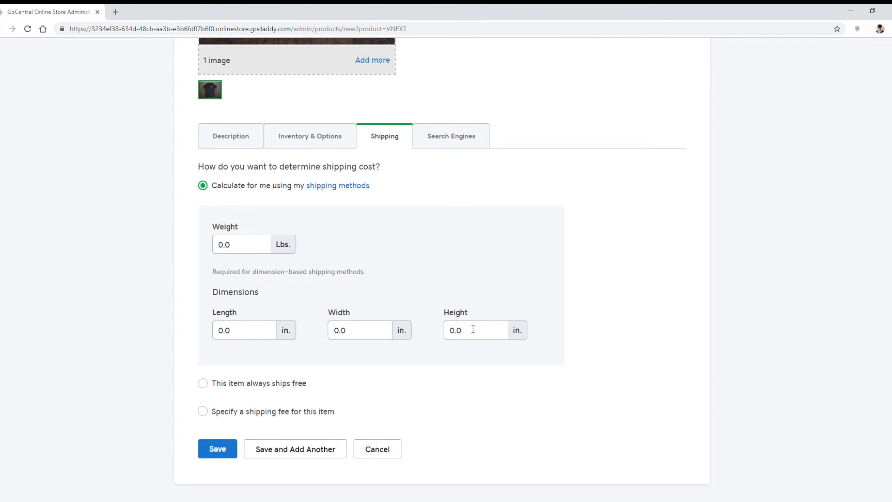
click(466, 147)
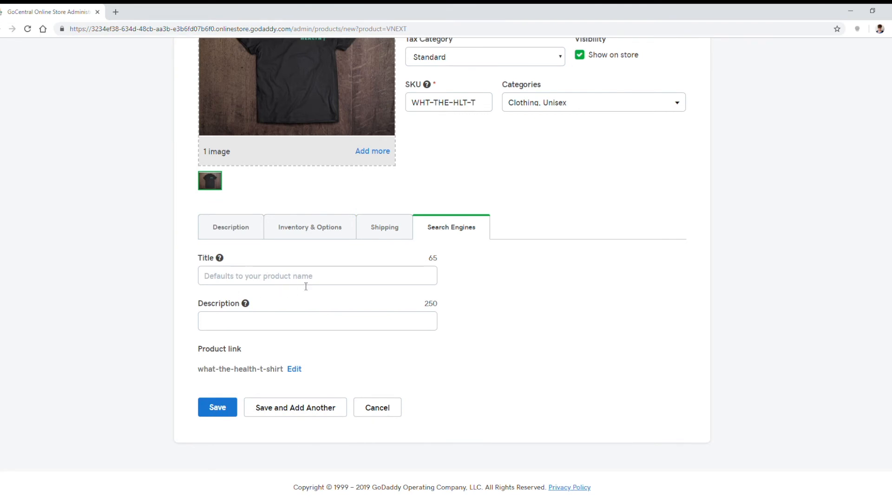
Step: Save the T-shirt product and start adding another product to the store
click(319, 408)
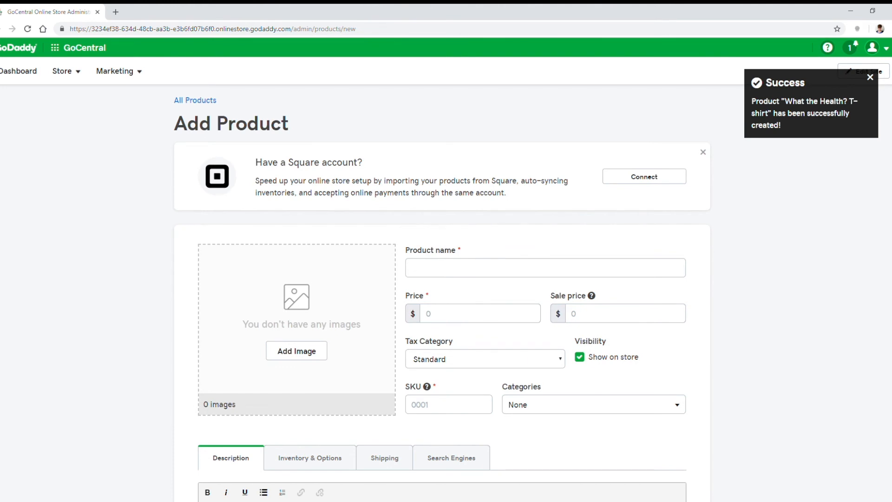
click(442, 274)
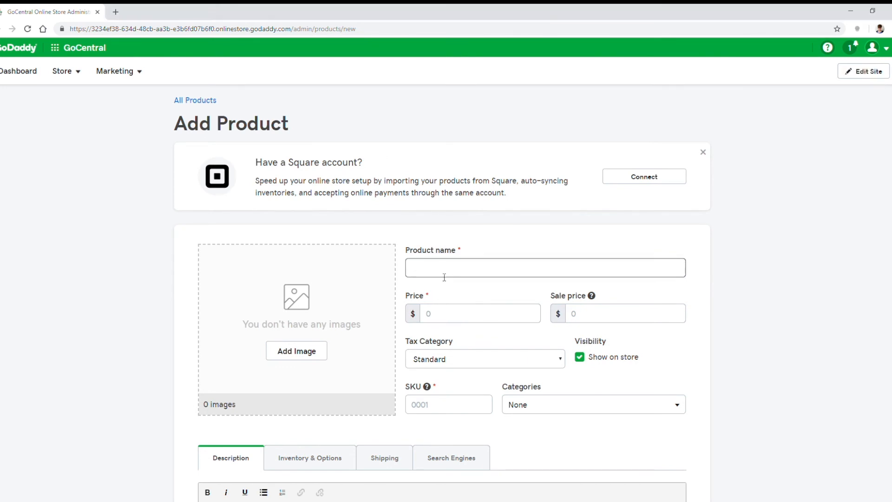
Step: Create the product What the Health? Zipper Hoodie with its image, price 39.95 and categories Clothing and Unisex, and save it
text(What the Health? Zipper Hoodie)
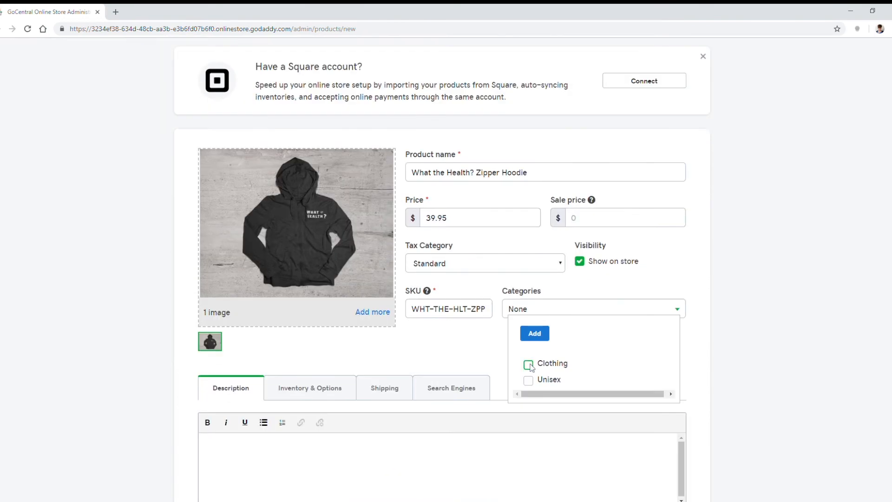
click(526, 379)
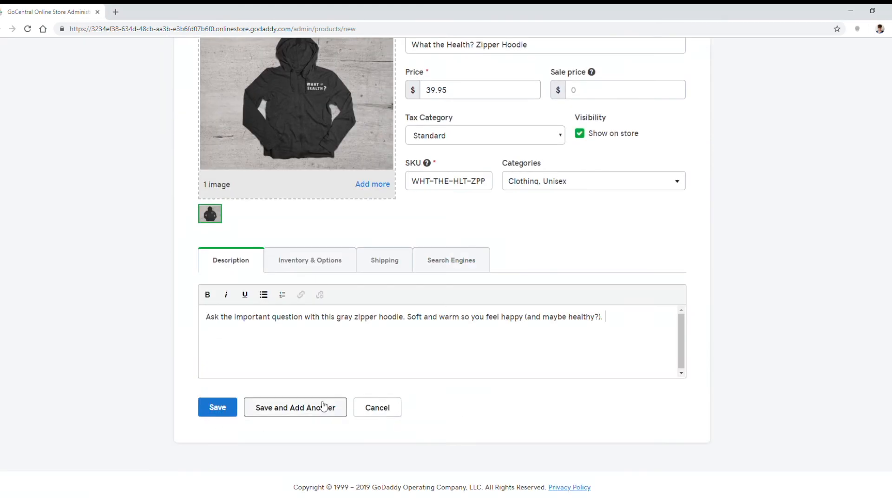
click(296, 407)
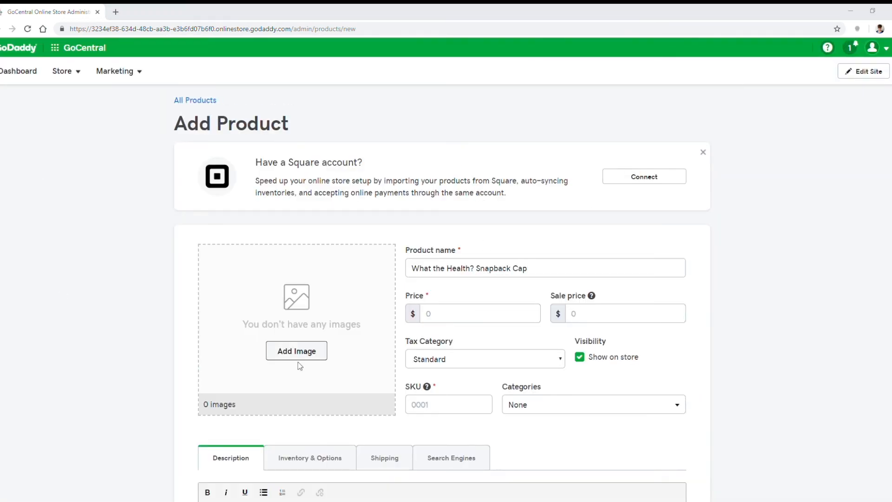
Step: Create the What the Health? Snapback Cap at 20.95, sale price 10.95, in Clothing and Unisex, with image and description, and save it
text(20.95)
key(Tab)
text(10.95)
scroll(492, 249, down, 4)
click(594, 213)
click(524, 267)
click(523, 283)
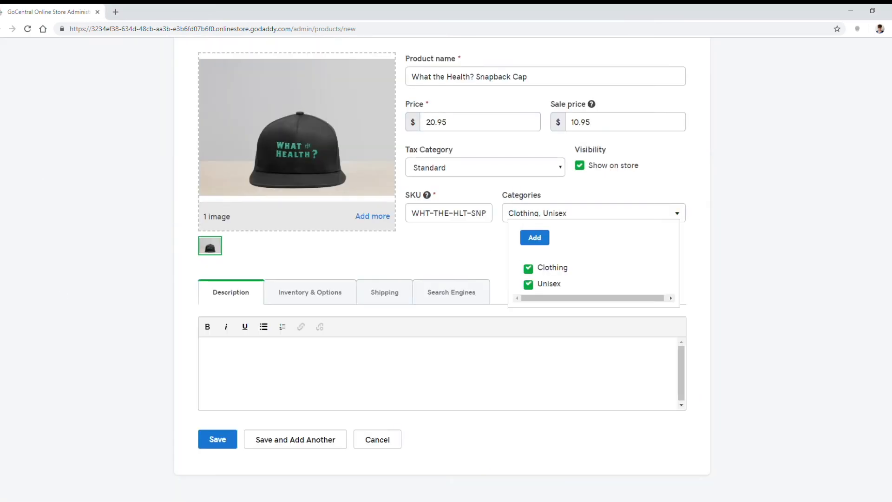
text(This hat will cocoon your head in a halo of softness and style. Some wearers even report that it enhances brain power, enabling you to live your healthiest life.)
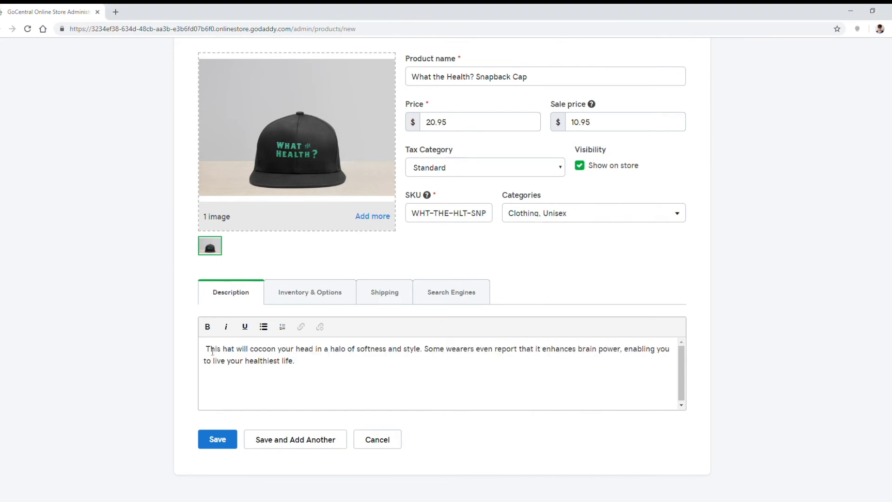
click(278, 441)
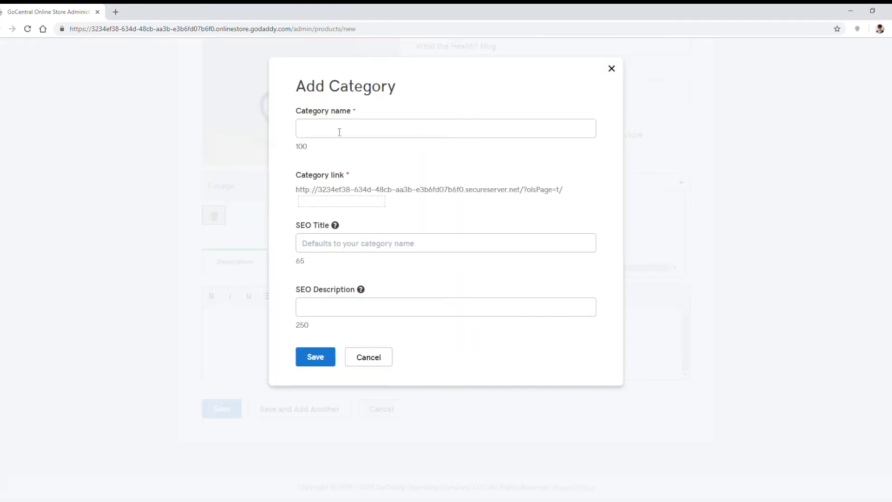
Step: Add the What the Health? Mug at $15.95 and the Leather Keychain at $10.95, both in a new Accessories category
text(Am)
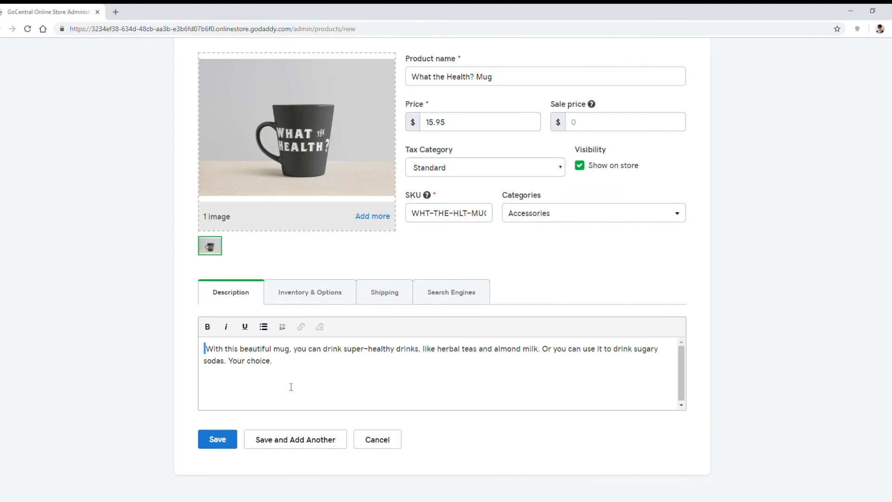
click(293, 440)
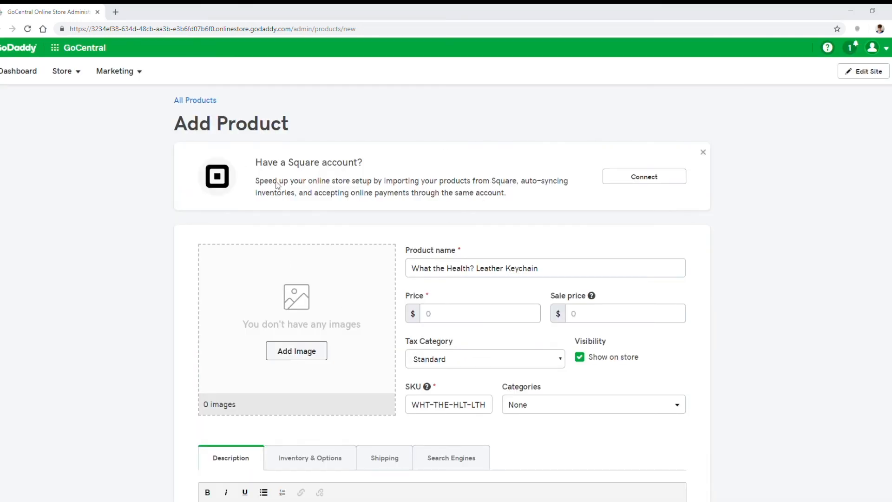
click(460, 312)
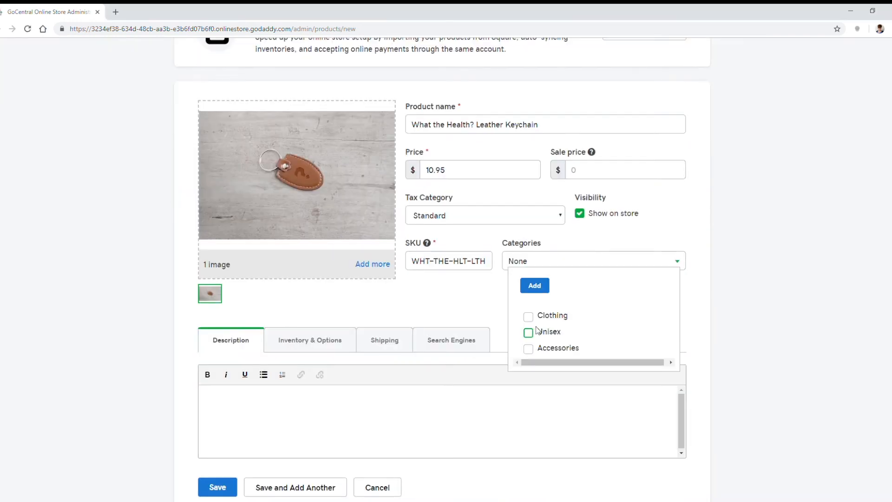
click(528, 348)
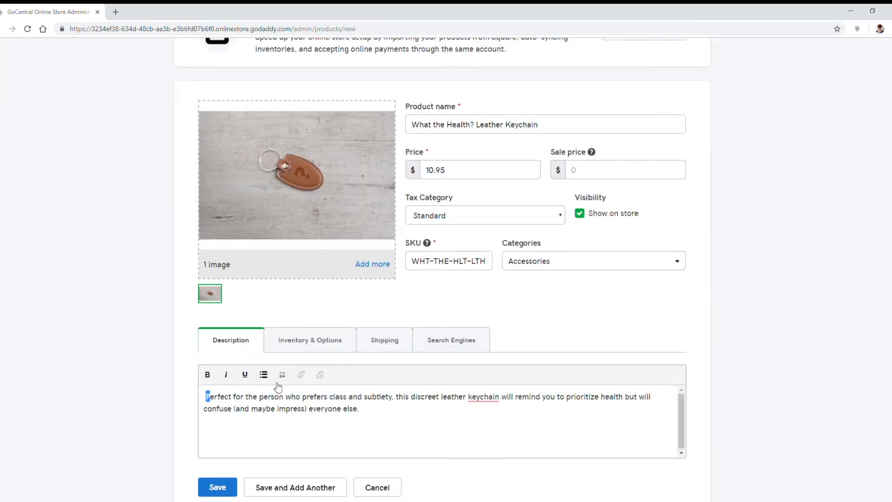
click(295, 487)
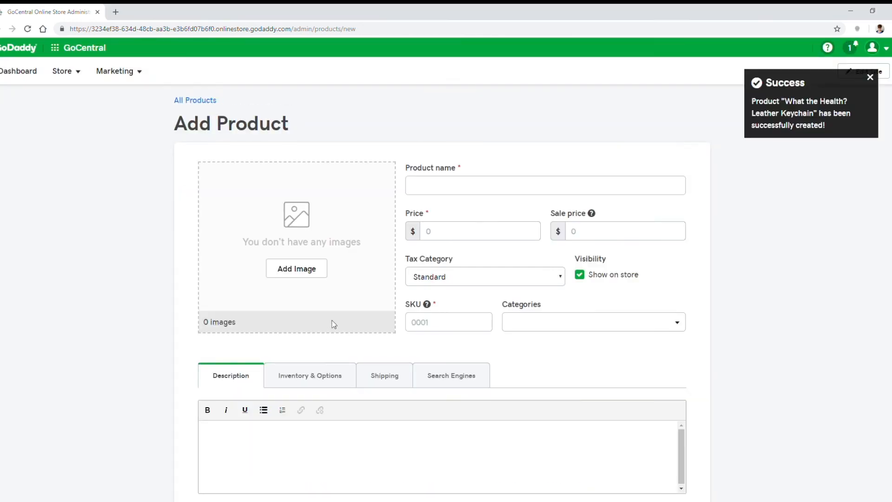
Step: Review the store's list of all products with their prices, quantities and categories
click(186, 99)
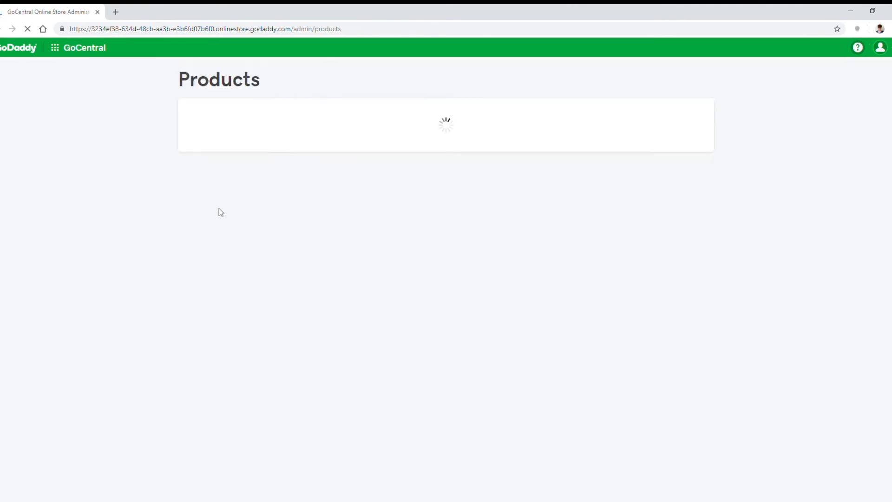
scroll(458, 322, down, 2)
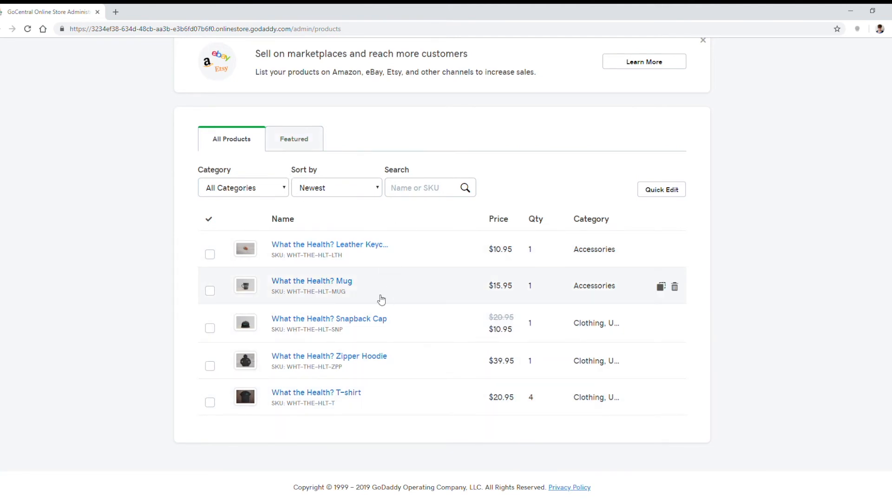
scroll(418, 299, up, 1)
scroll(444, 305, up, 1)
Step: Review the store's general settings for business and regional information, and the checkout options
click(77, 80)
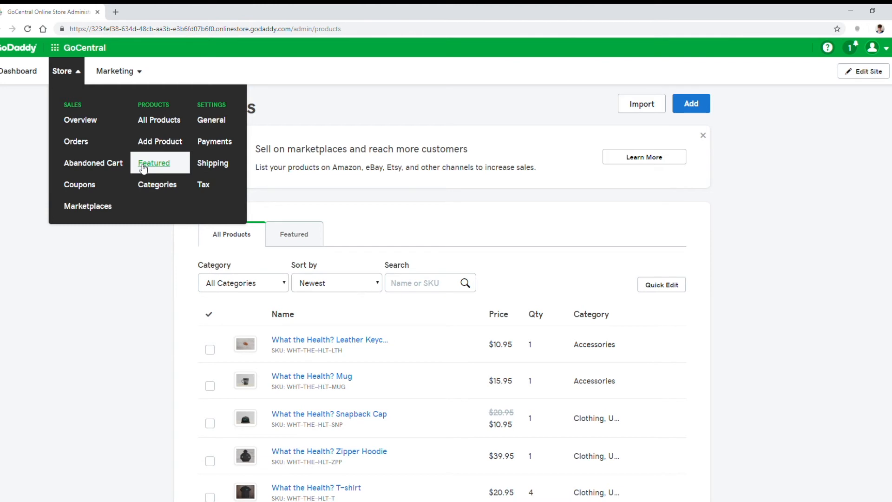
click(220, 124)
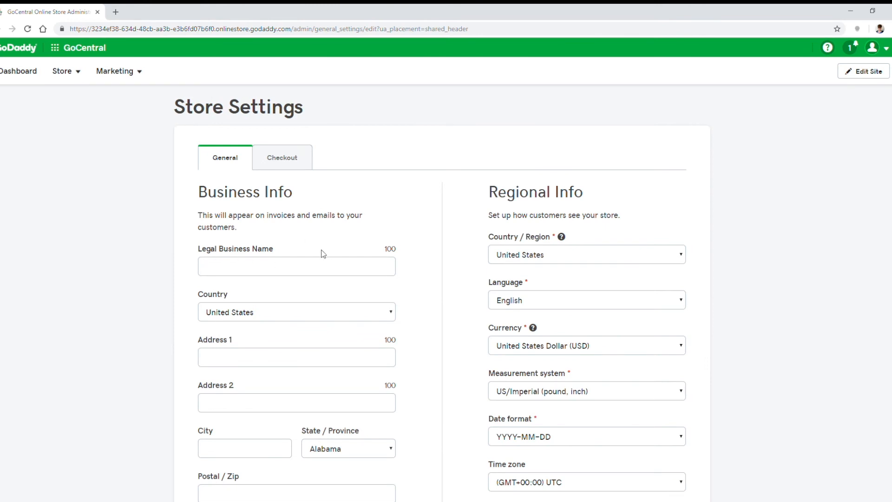
scroll(262, 234, down, 4)
scroll(274, 244, up, 4)
scroll(314, 288, down, 3)
scroll(302, 280, up, 2)
click(292, 141)
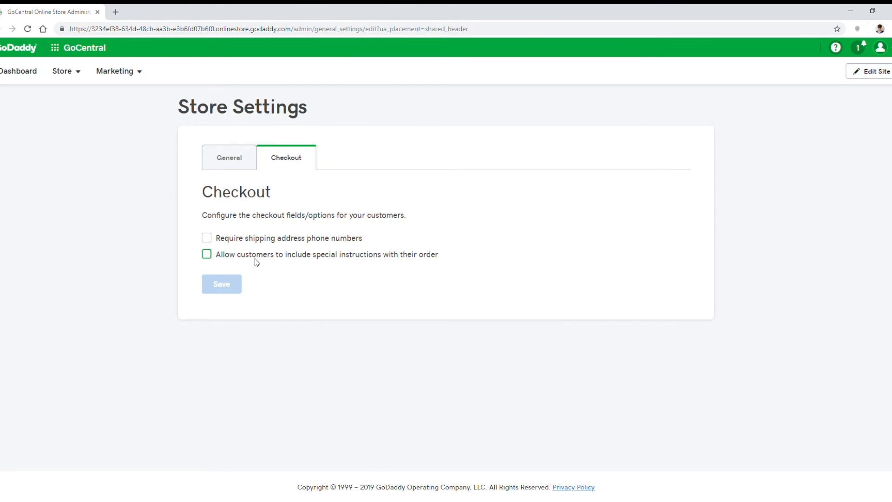
Step: Review the store's online and offline payment methods, including Square, Stripe and PayPal
click(129, 78)
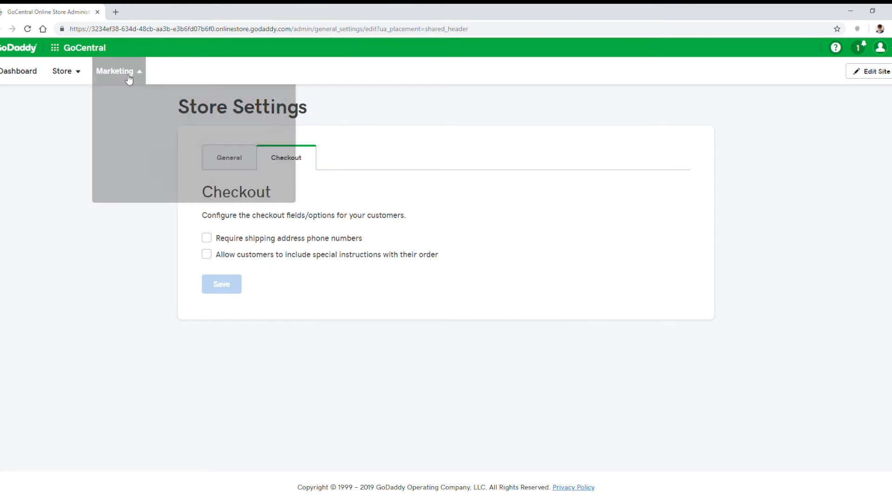
click(67, 72)
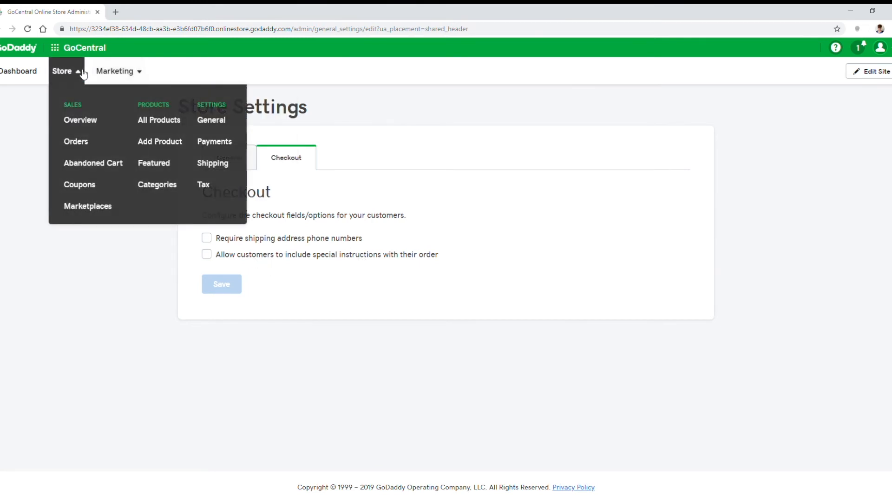
click(212, 148)
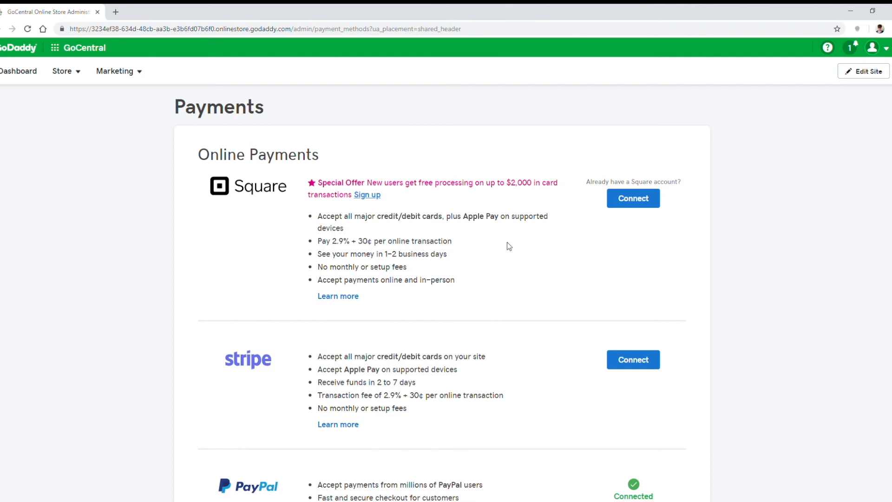
scroll(506, 244, down, 2)
scroll(407, 295, down, 4)
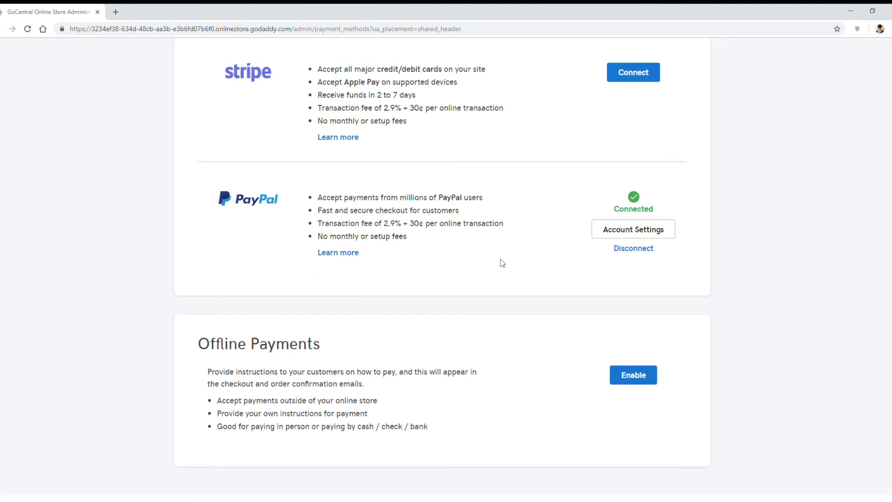
scroll(483, 252, down, 1)
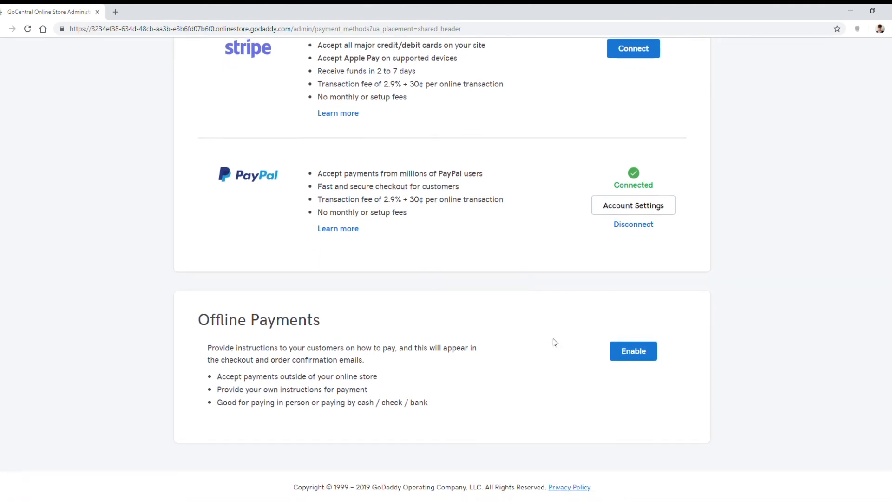
scroll(555, 342, up, 6)
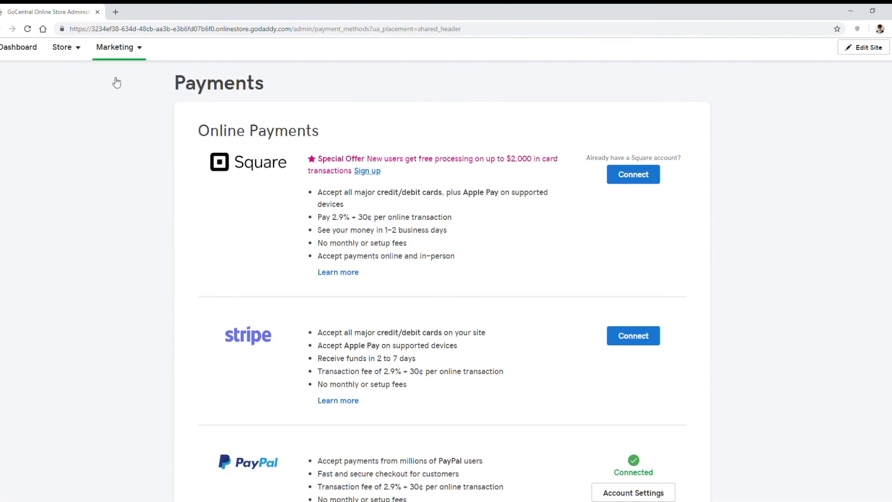
scroll(102, 88, up, 1)
Step: Review the store's shipping settings and the basic and carrier-calculated shipping methods that can be added
click(65, 71)
click(214, 163)
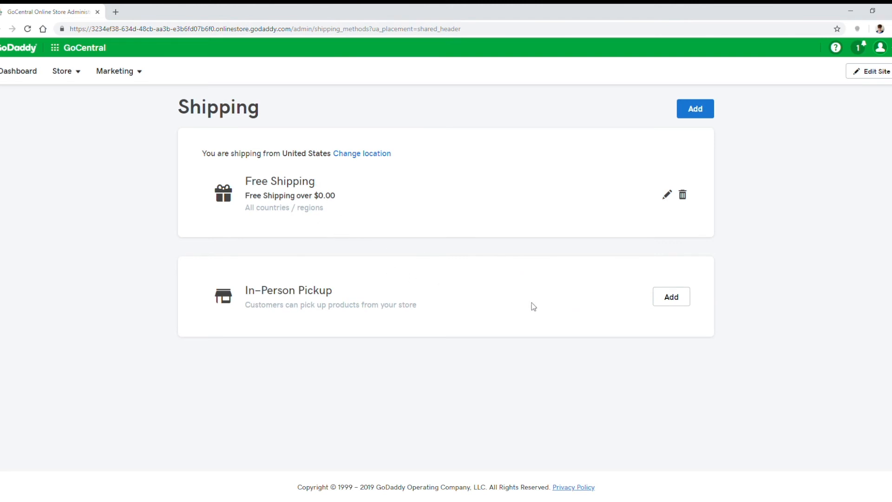
click(707, 108)
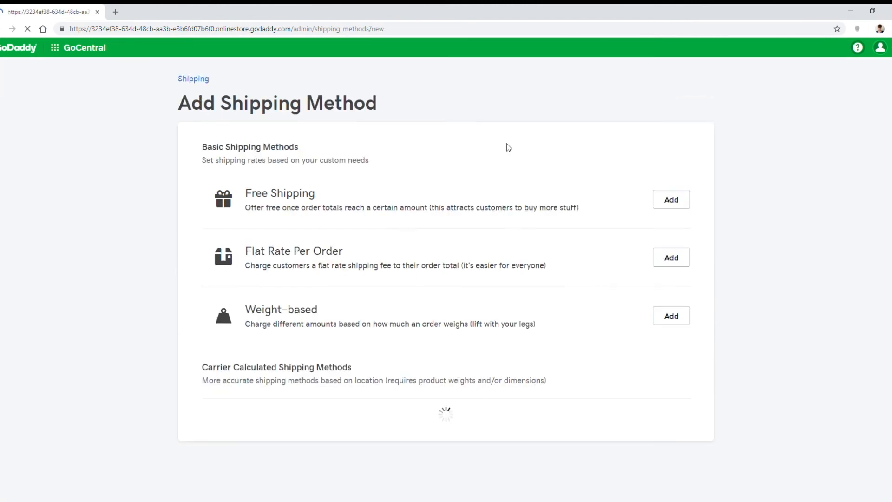
scroll(474, 258, down, 3)
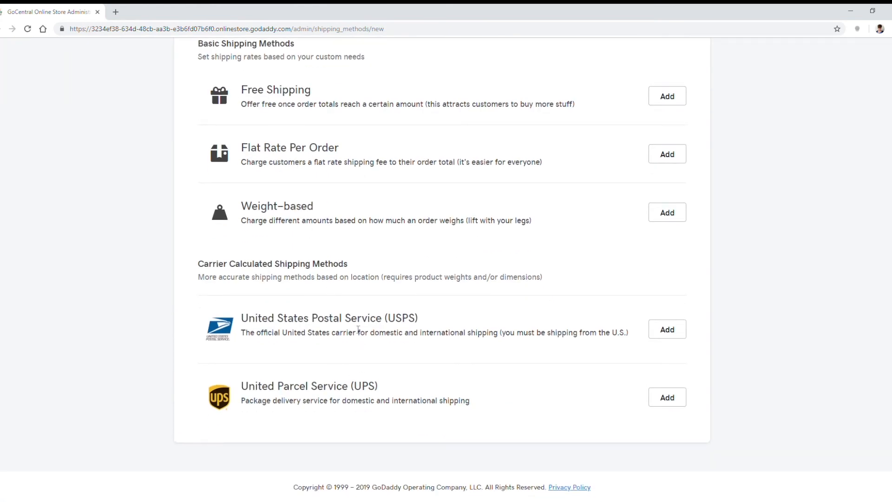
scroll(356, 413, up, 3)
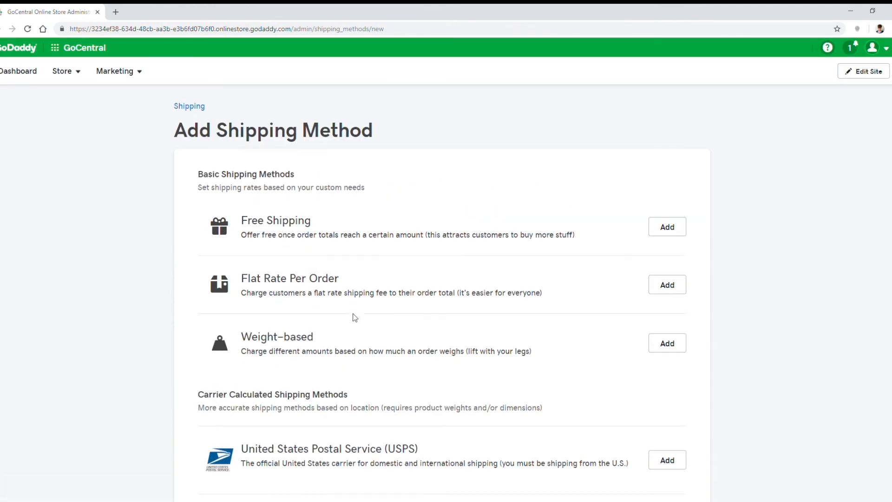
Step: Review the store's tax settings and the guidance on charging tax
click(62, 71)
click(204, 184)
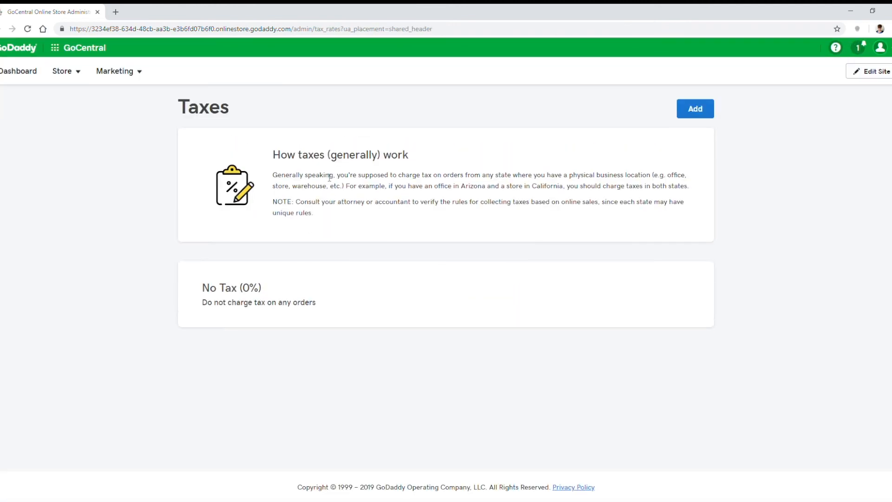
click(65, 70)
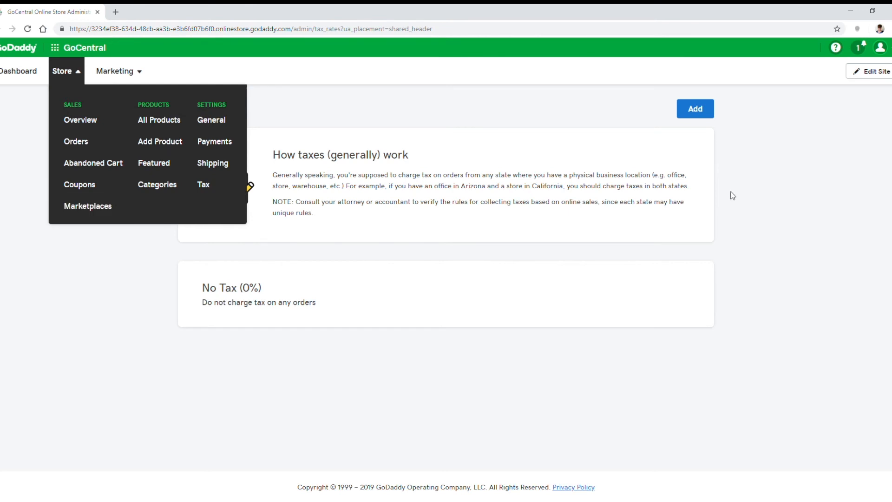
Step: Return to the site editor and examine the products and categories displayed on the Shop page
click(871, 71)
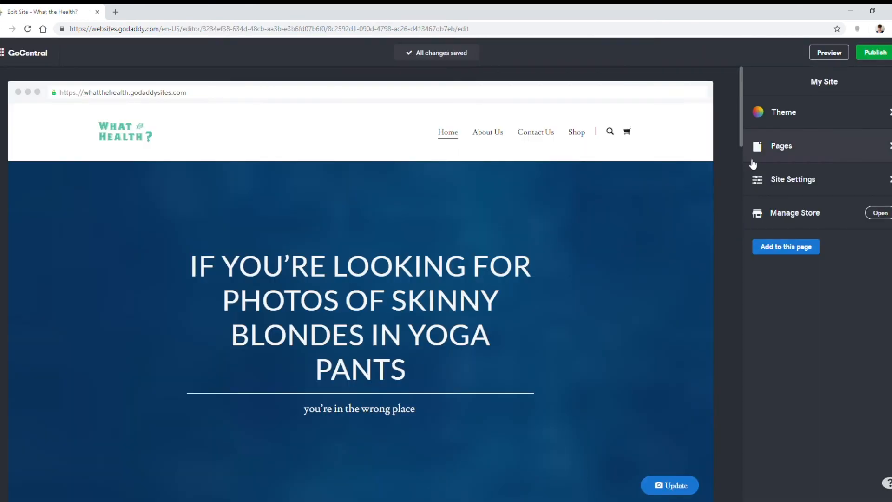
click(584, 134)
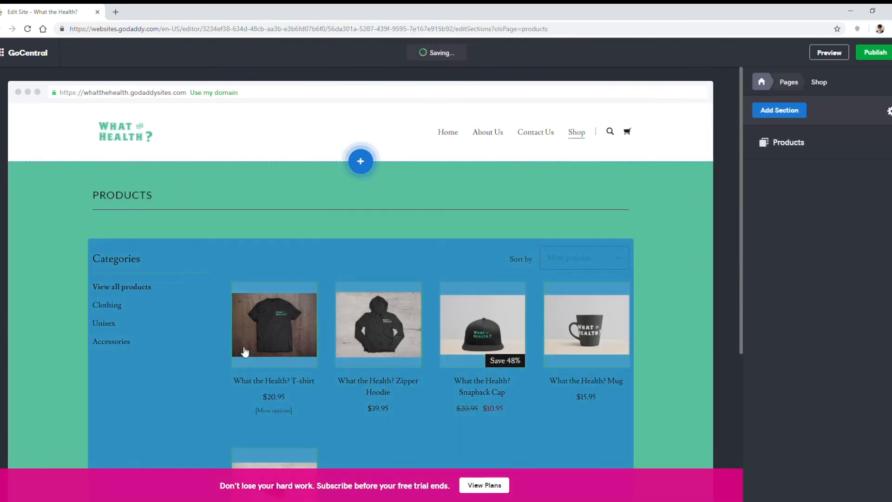
scroll(527, 378, down, 3)
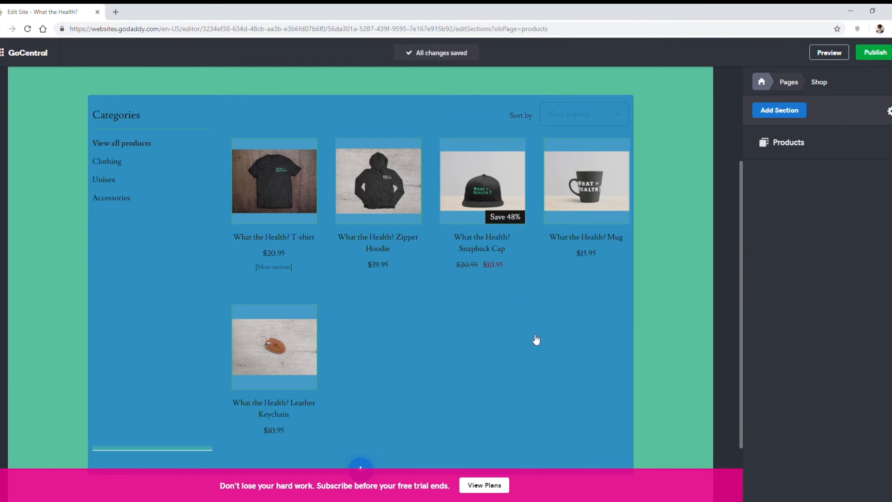
scroll(554, 358, up, 3)
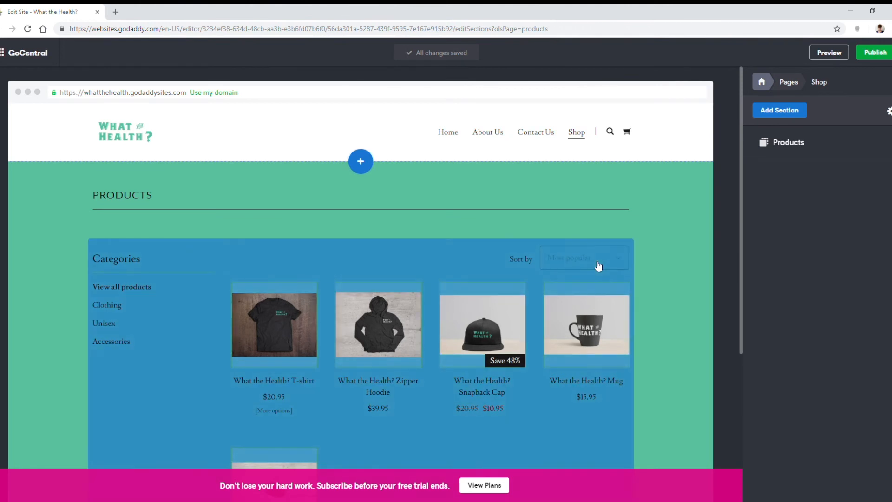
Step: Add a blog section displayed in a 2 column list to the Home page and open the blog's management page
click(761, 82)
click(831, 143)
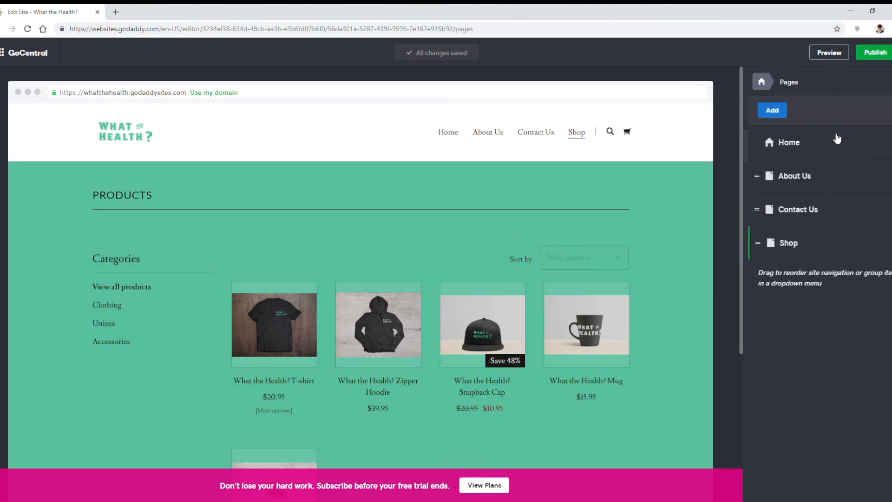
click(829, 142)
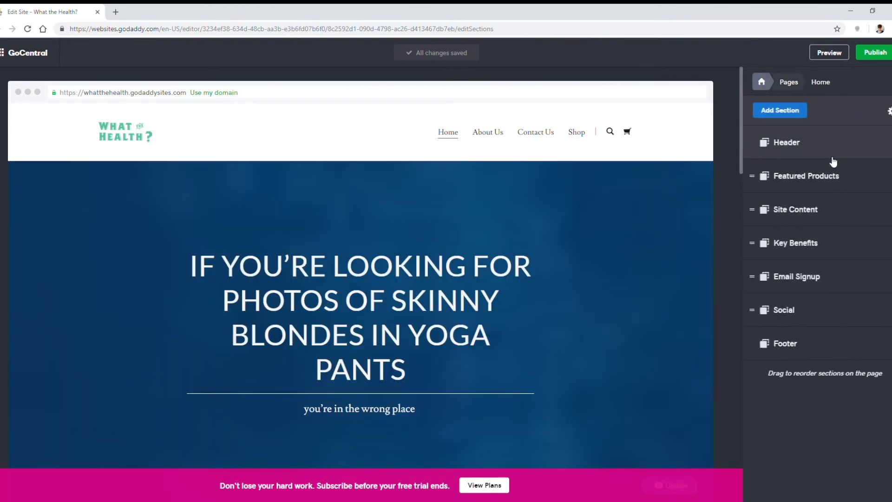
click(787, 114)
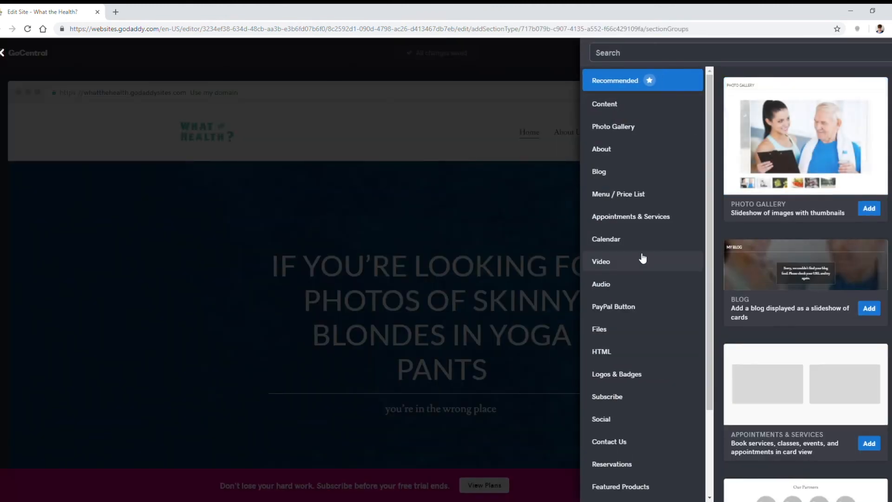
click(617, 181)
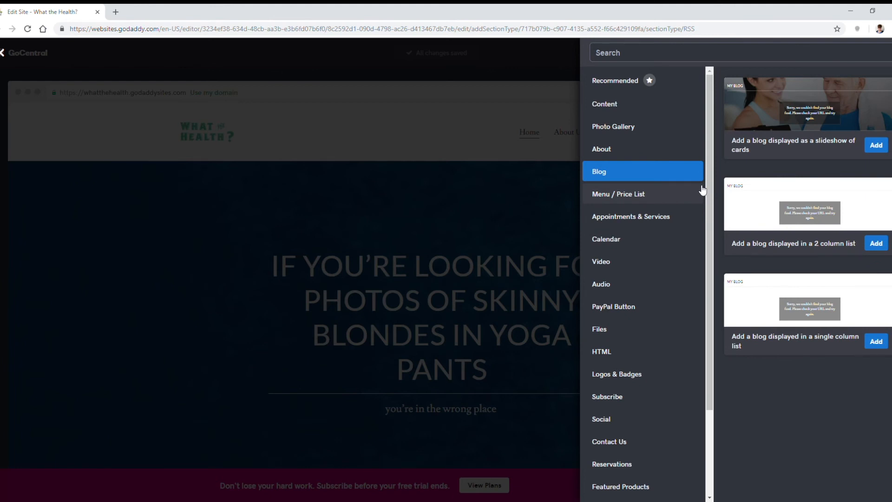
click(876, 243)
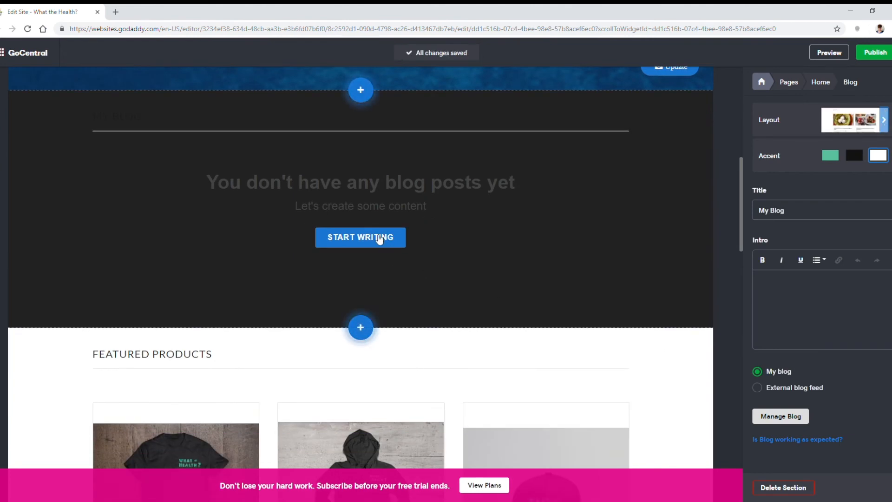
click(785, 417)
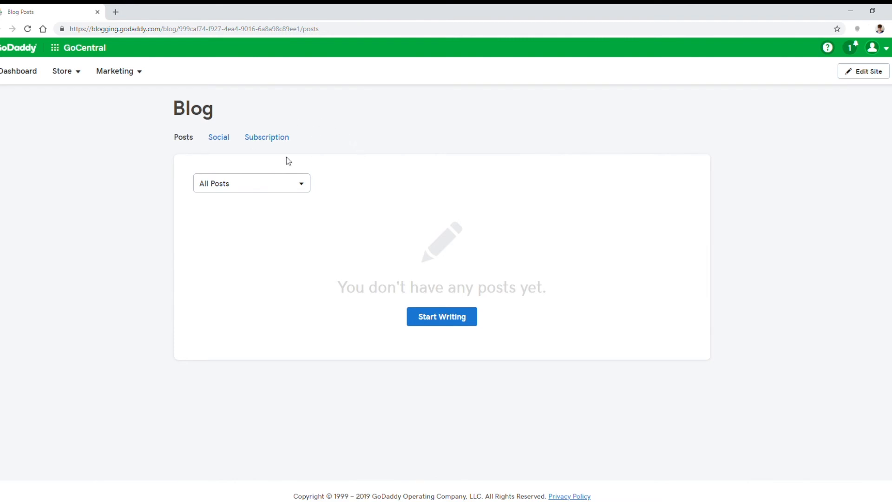
Step: Start a blog post titled "3 Ways to Cook Vegetables That Will at Least Make You Feel Classy" and paste in its body text
click(438, 315)
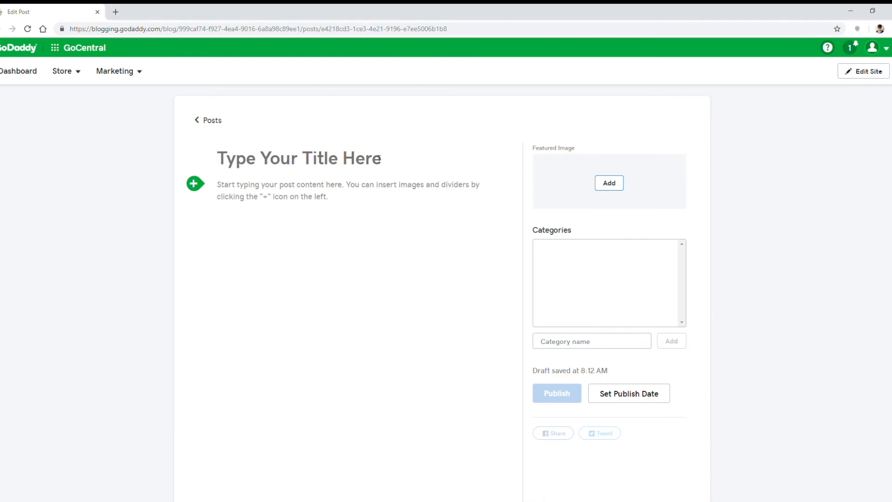
click(375, 173)
text(3 Ways to Cook Vegetables That Will at Least Make You Feel Classy)
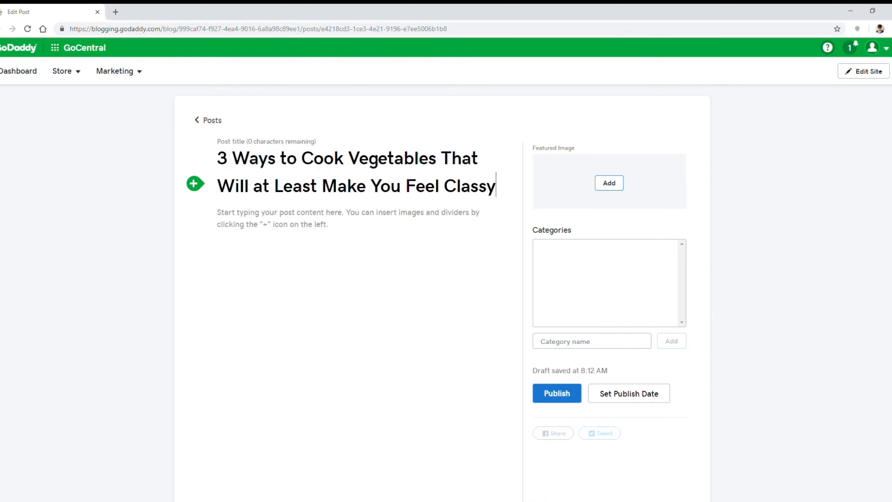
key(alt+Tab)
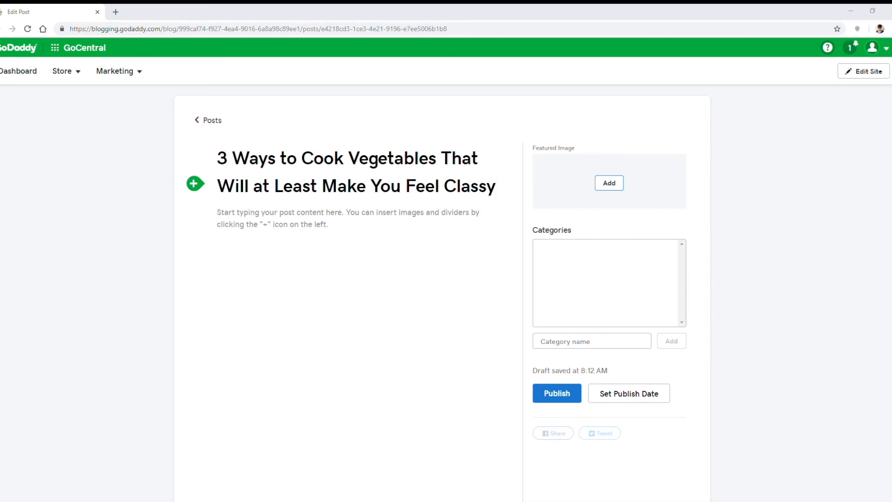
click(330, 233)
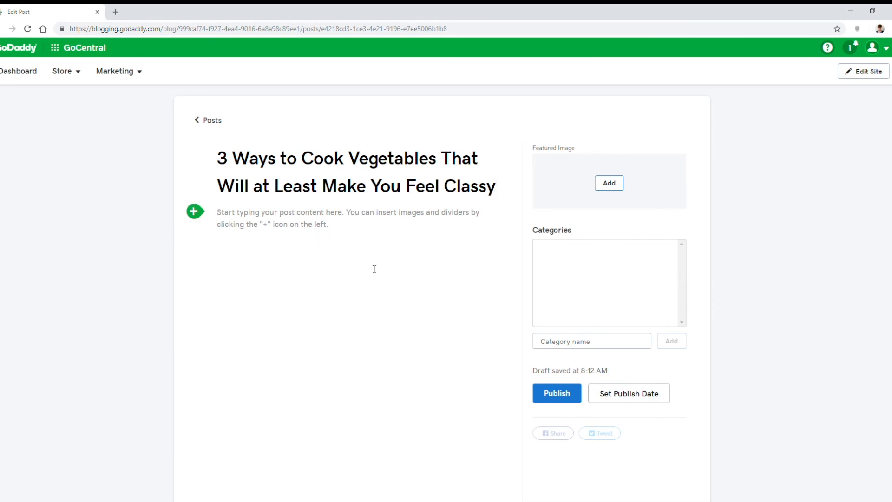
key(ctrl+v)
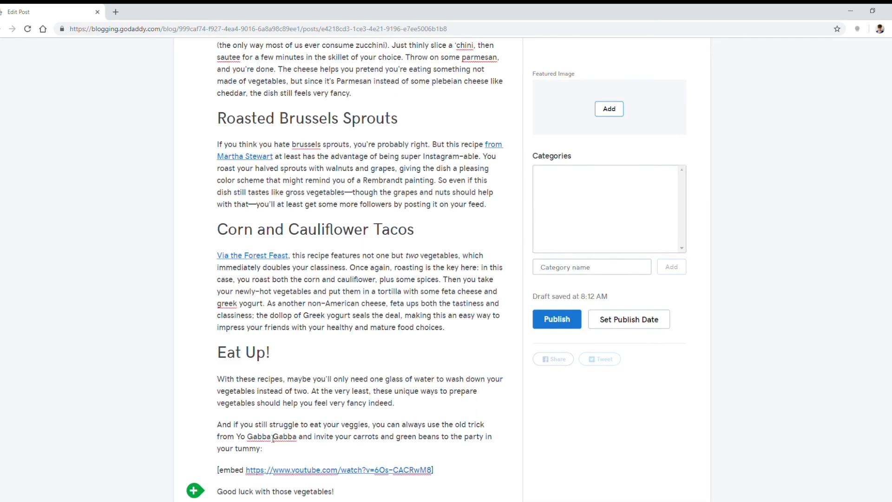
Step: Upload the photo of the woman in a red apron in a kitchen and insert it as the post's featured image
scroll(353, 417, up, 6)
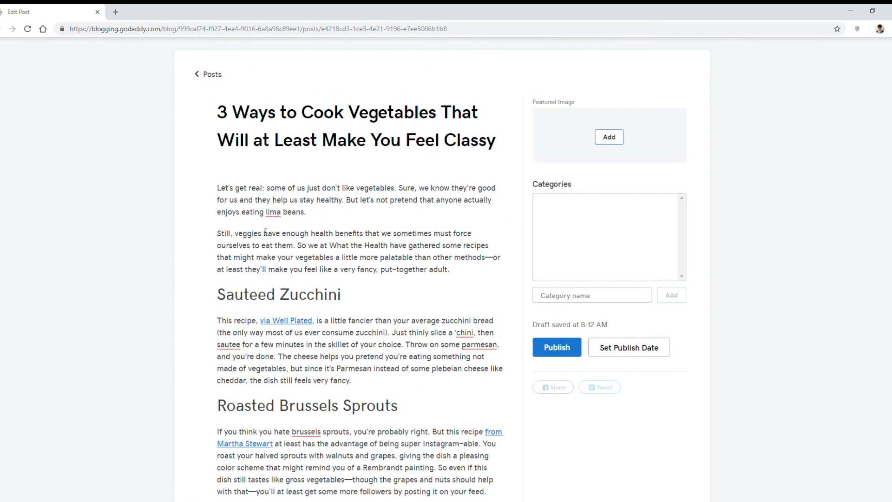
click(609, 137)
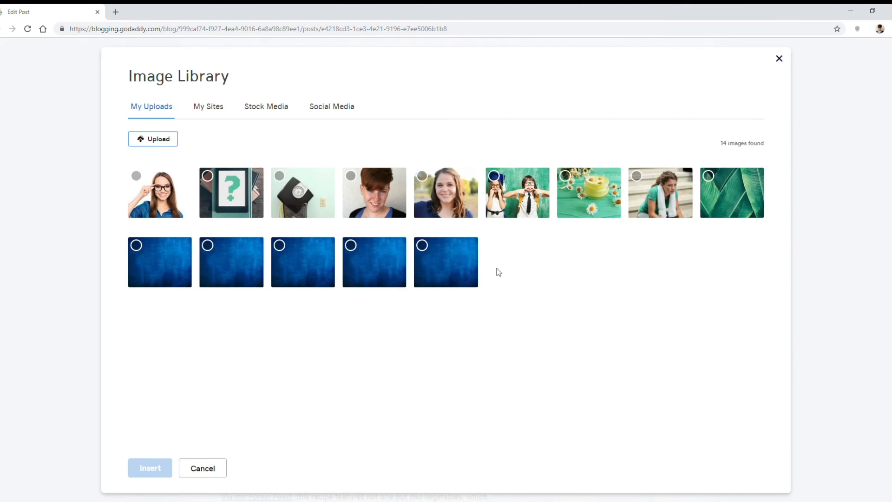
click(171, 140)
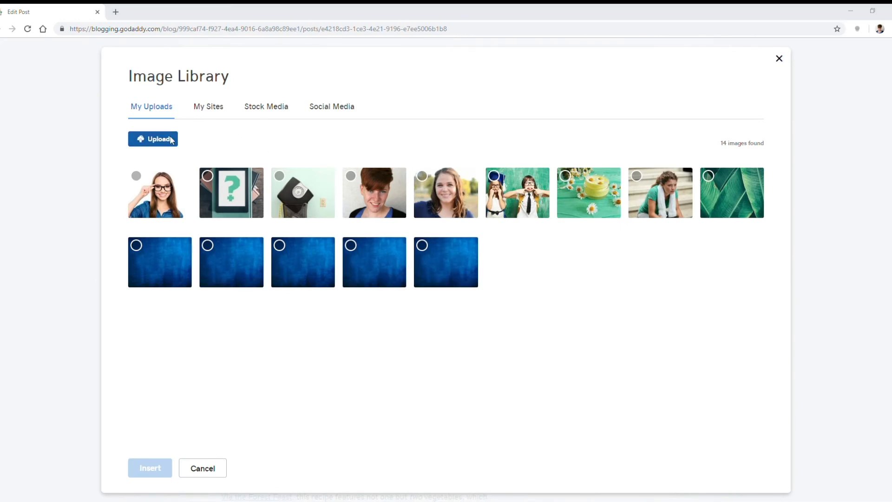
double_click(280, 137)
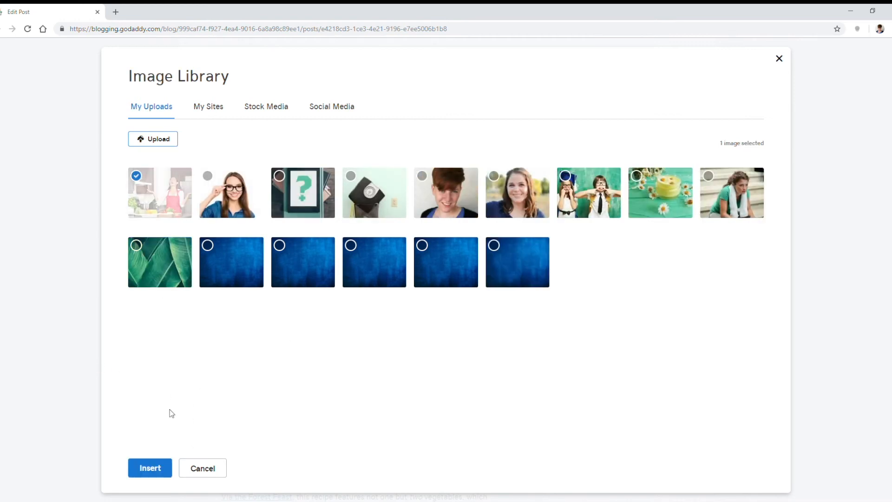
click(158, 467)
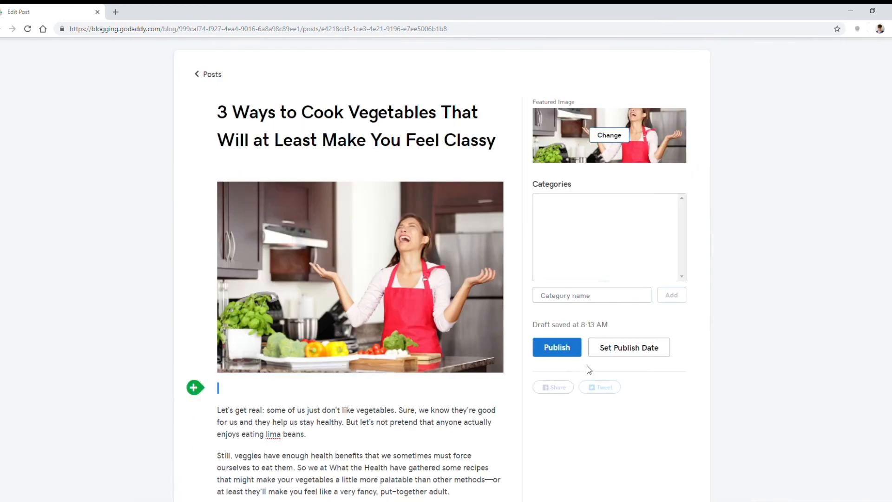
Step: Create the blog categories vegetables, diet and recipes
click(616, 299)
scroll(614, 302, down, 5)
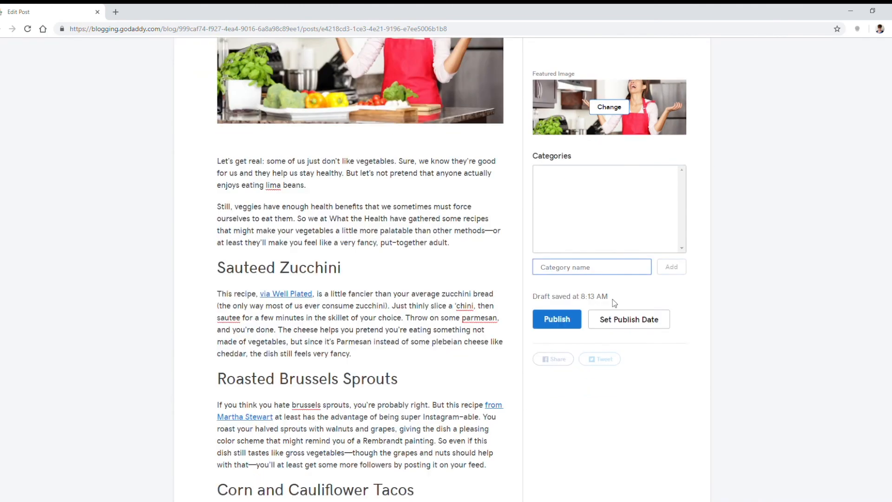
text(vegetables)
key(Return)
text(diet)
key(Return)
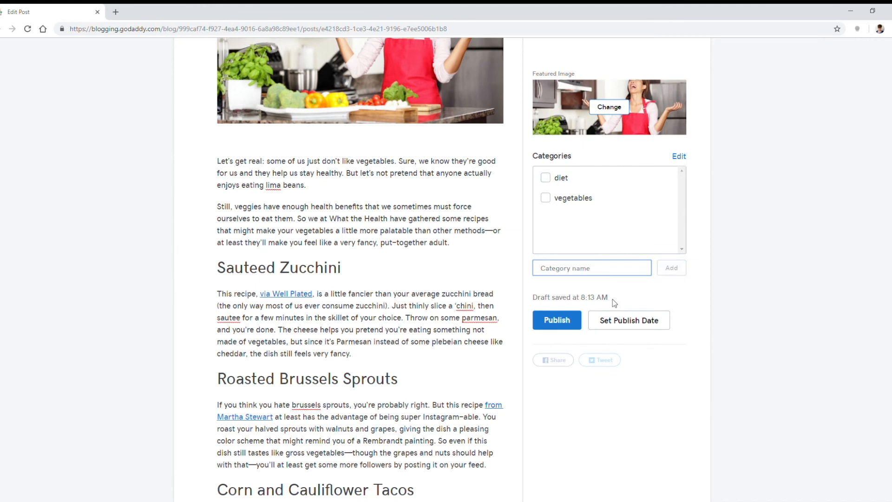
text(recipes)
key(Return)
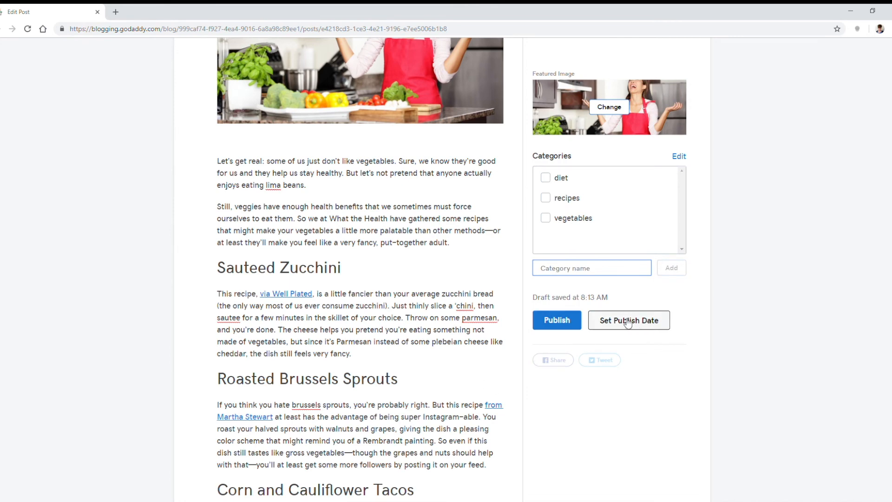
Step: Assign the diet, recipes and vegetables categories to the post, publish it without going to the site editor, and return to the posts list
scroll(640, 363, up, 4)
click(544, 179)
click(559, 322)
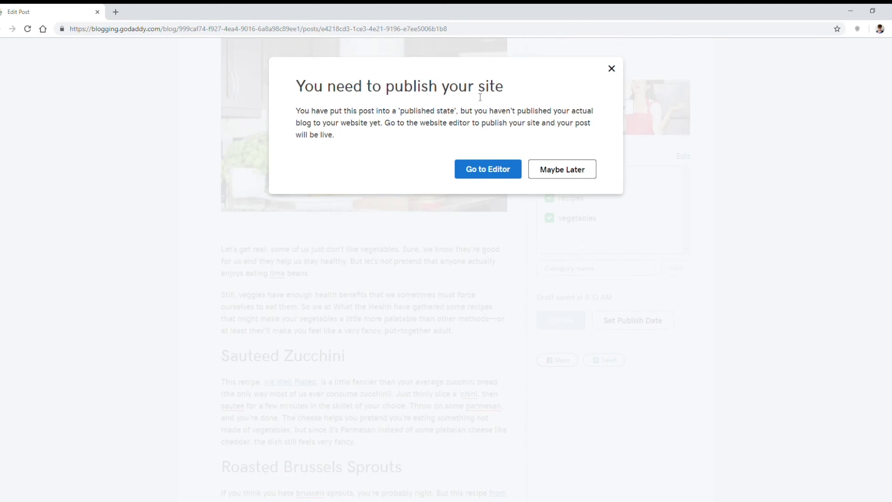
click(537, 167)
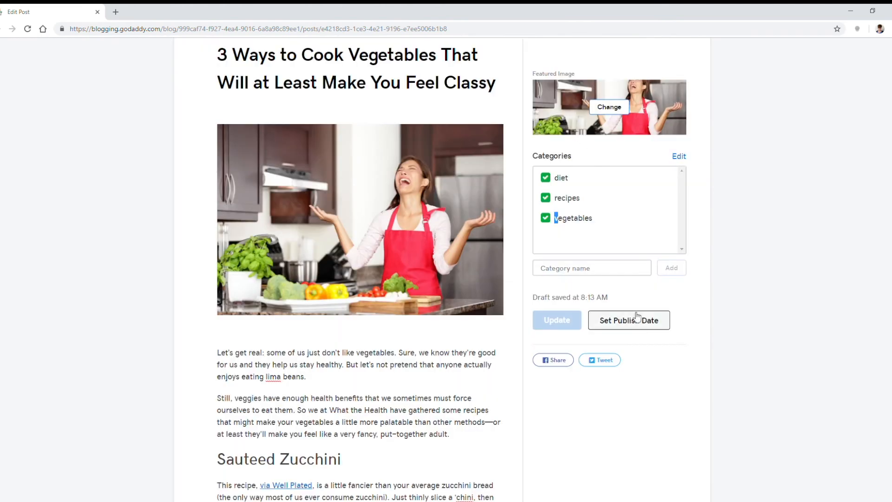
scroll(623, 314, up, 2)
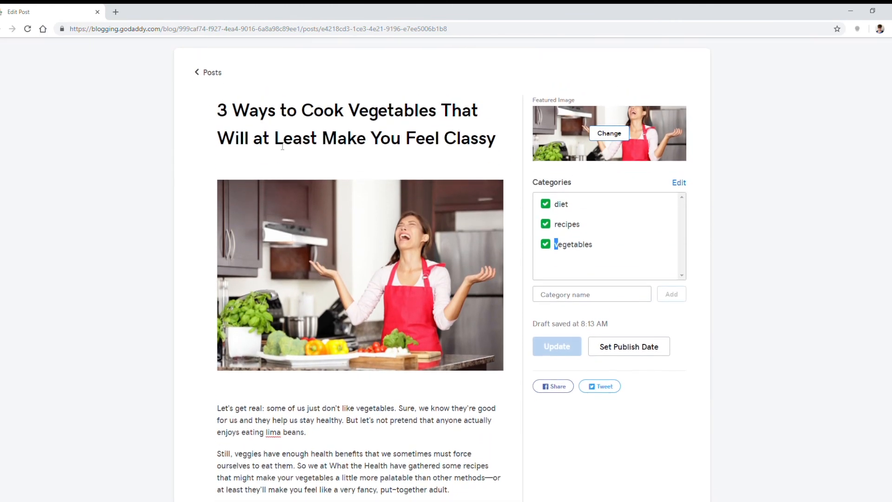
click(221, 73)
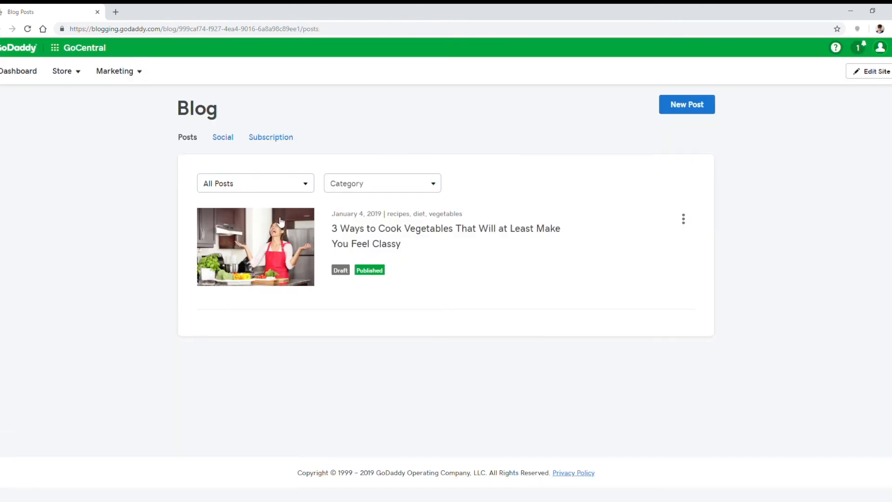
Step: Create and publish the post 4 "Easy" Lifestyle Changes to Help You Exercise More with its text, the thumbs-up man image, and the exercise and lifestyle categories
click(663, 108)
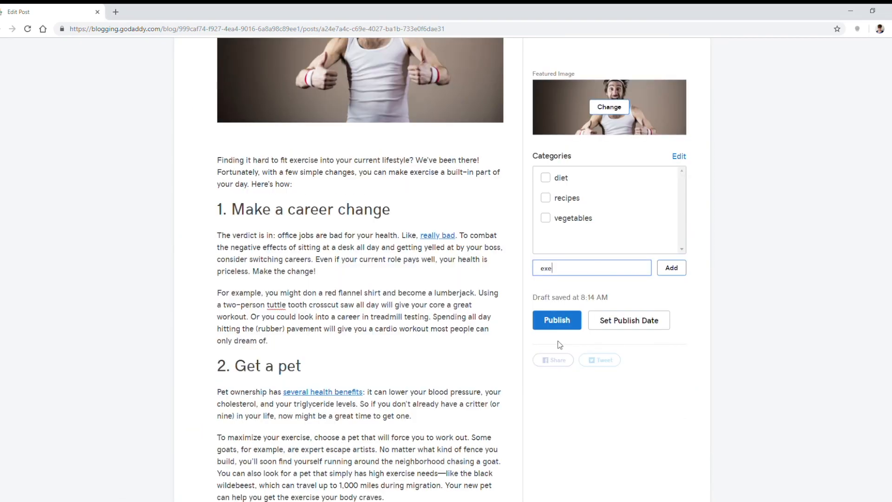
key(Return)
click(545, 218)
scroll(358, 279, down, 3)
click(218, 294)
key(Return)
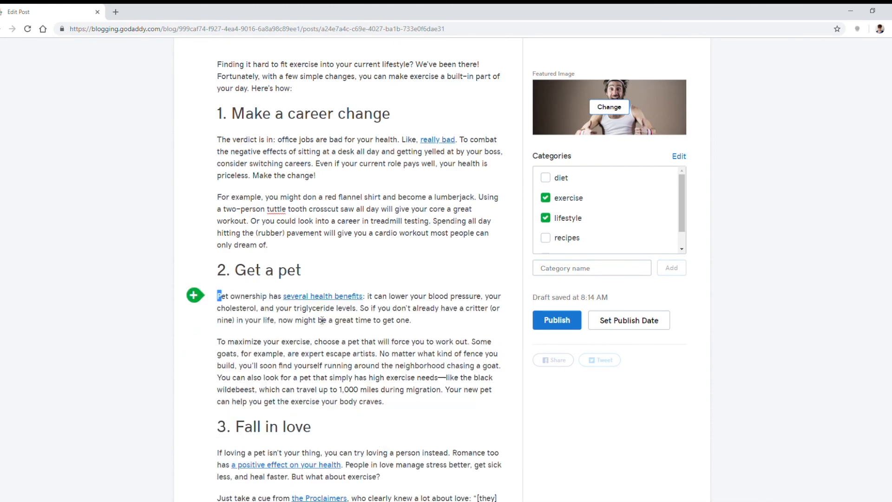
click(193, 342)
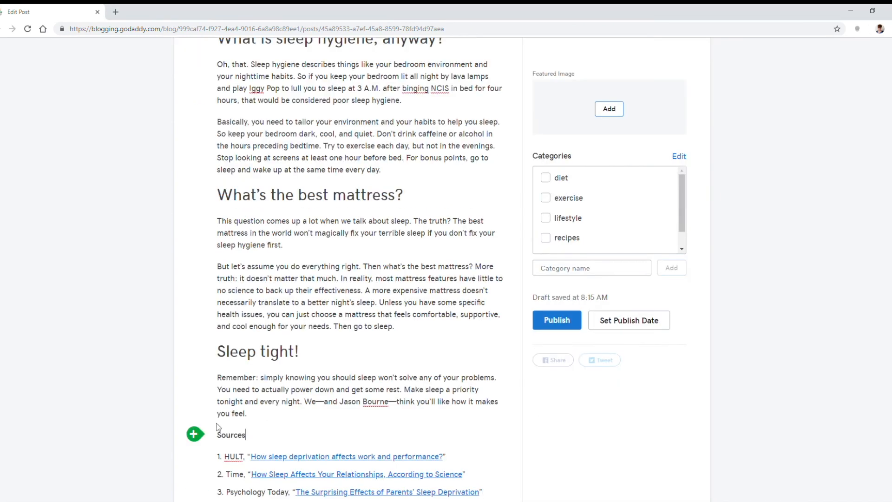
Step: Complete and publish the post "Frequently Asked Questions about Sleep (And Their Answers)" with its text, alarm-clock image, and lifestyle and sleep categories, then return to the posts list
scroll(218, 427, down, 3)
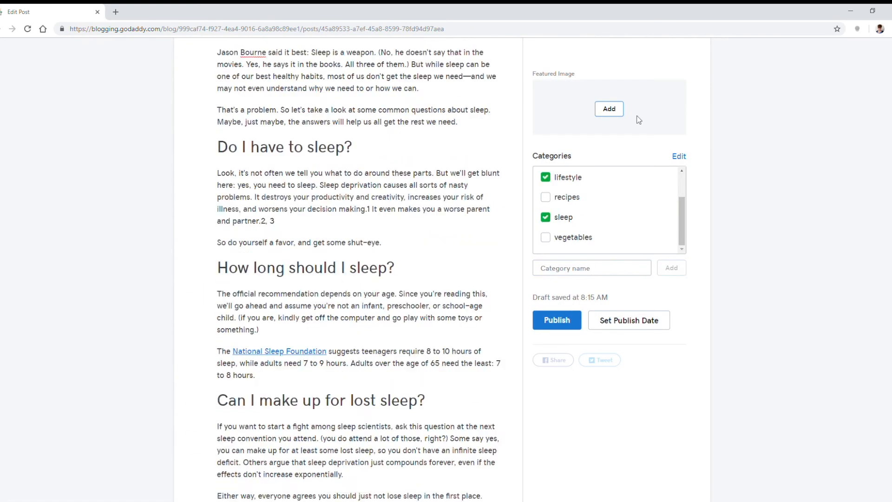
click(610, 109)
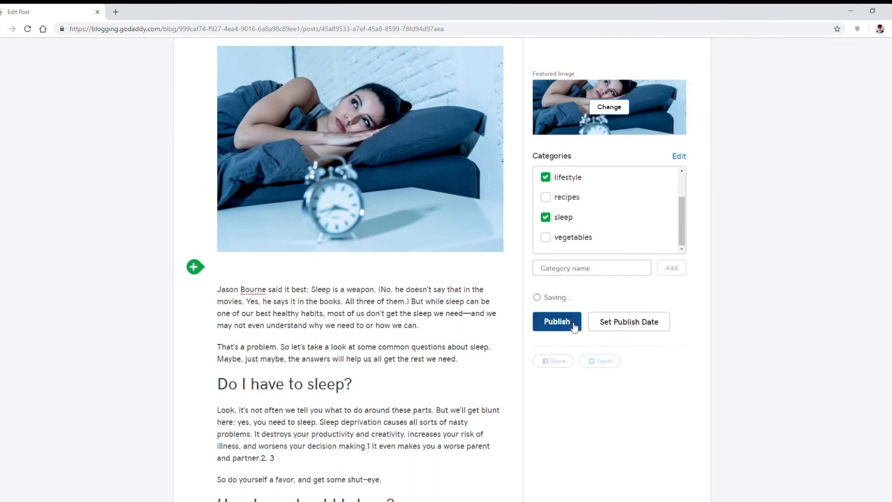
click(557, 319)
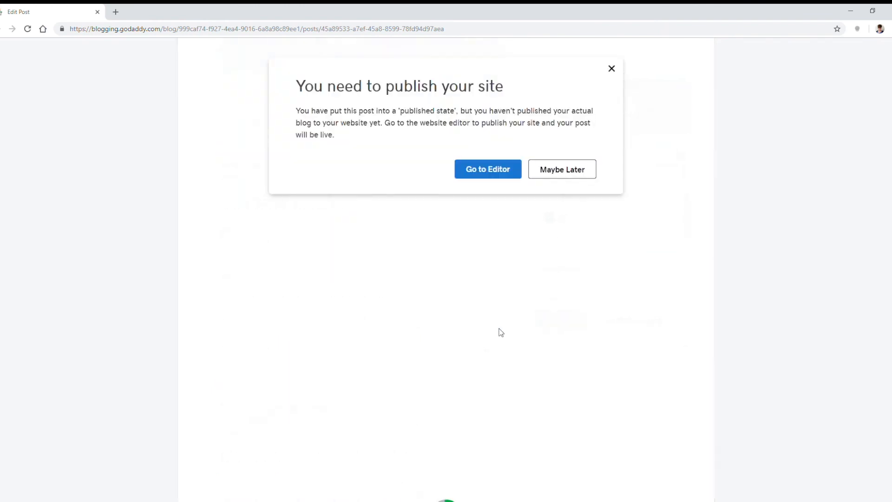
click(562, 170)
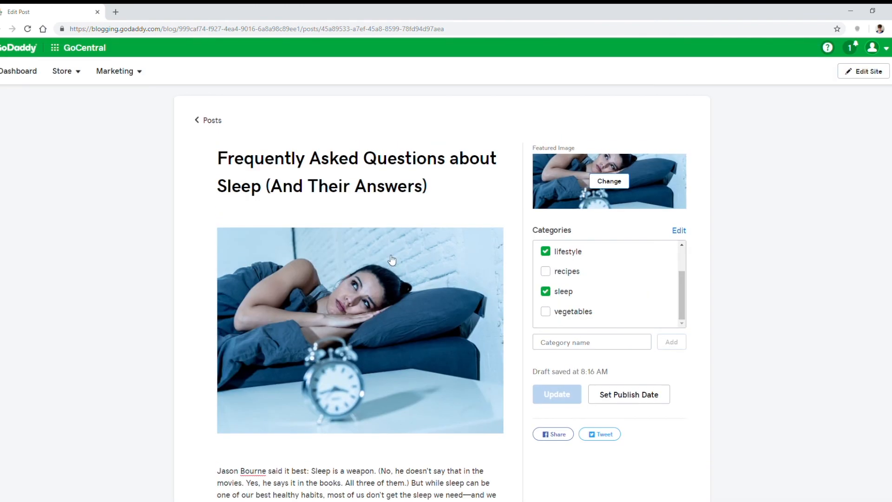
click(212, 121)
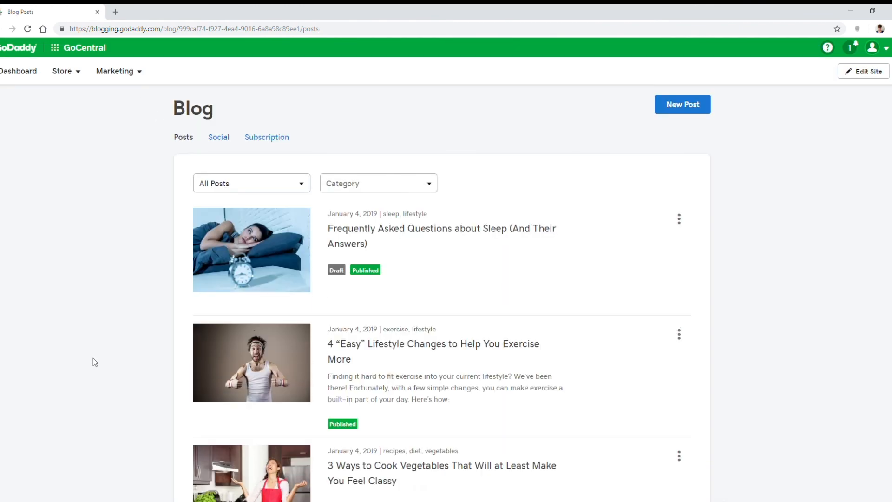
Step: Review the blog's email subscription and social sharing settings, and look over the list of posts
click(265, 138)
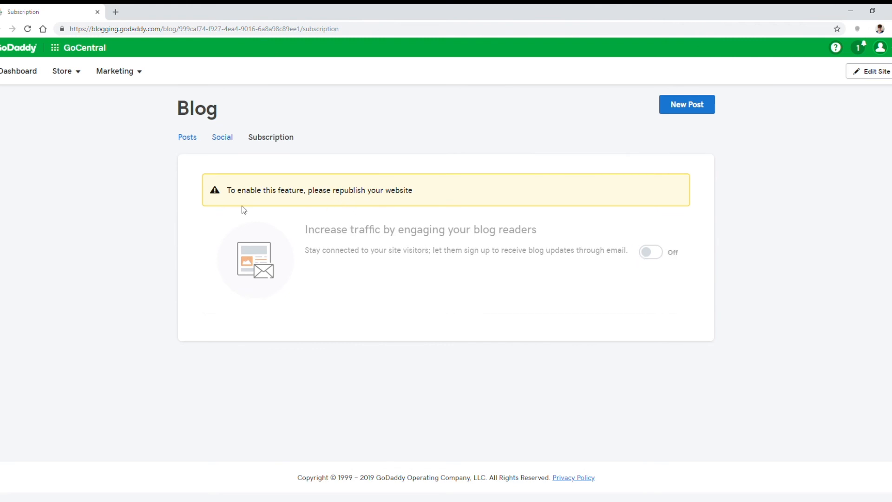
click(227, 142)
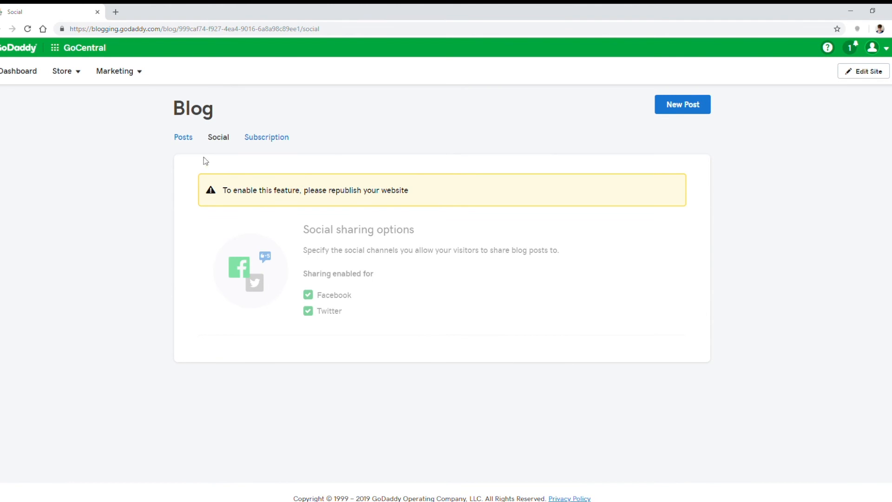
click(192, 143)
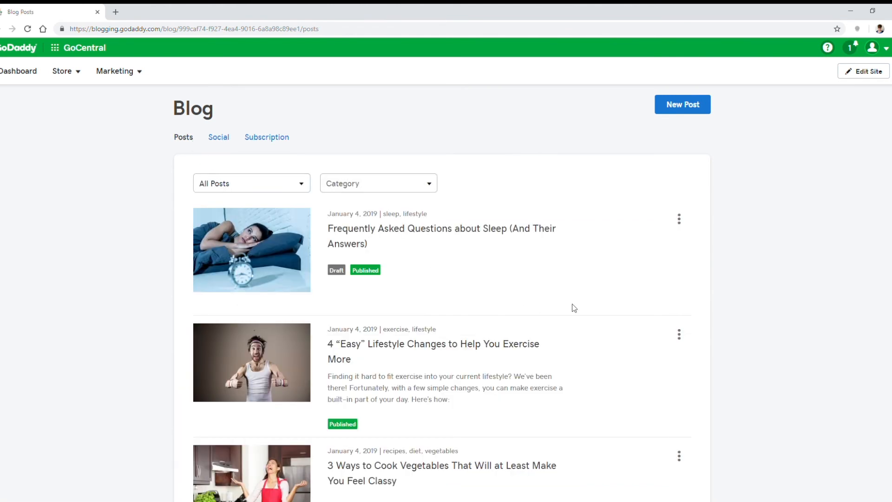
scroll(640, 268, down, 5)
scroll(604, 284, up, 5)
Step: Return to the site editor and set the Facebook link in the Home page's Social section to the facebook.com/whatthehealthreal/ page
click(862, 71)
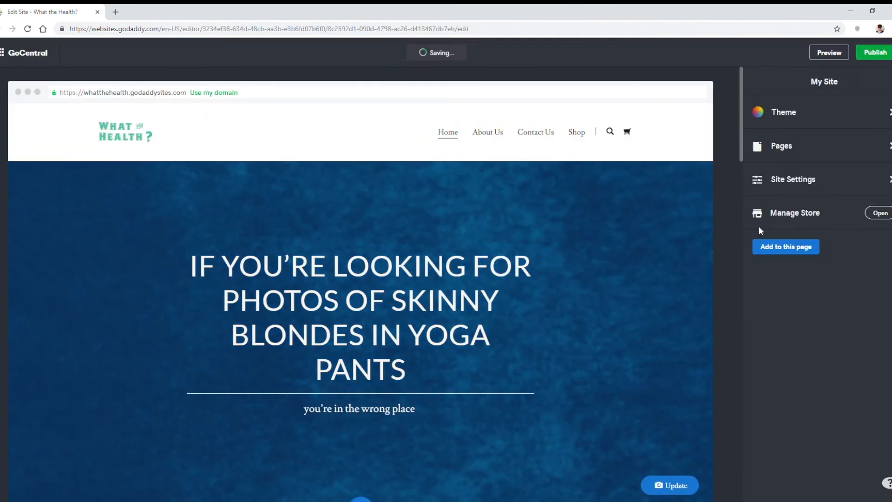
scroll(706, 260, down, 10)
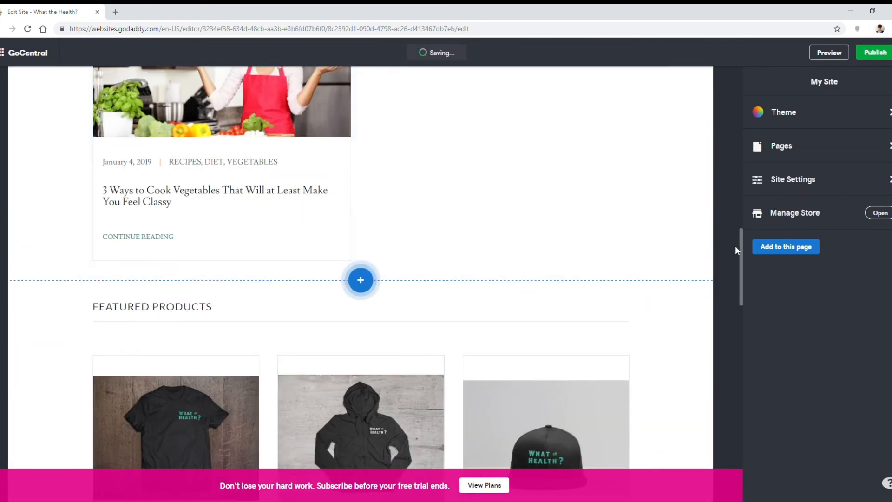
drag(735, 245, 738, 440)
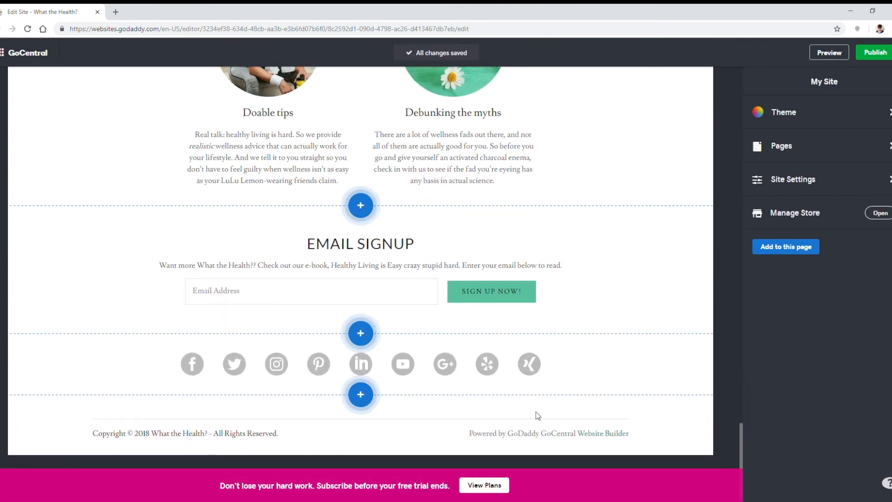
click(193, 368)
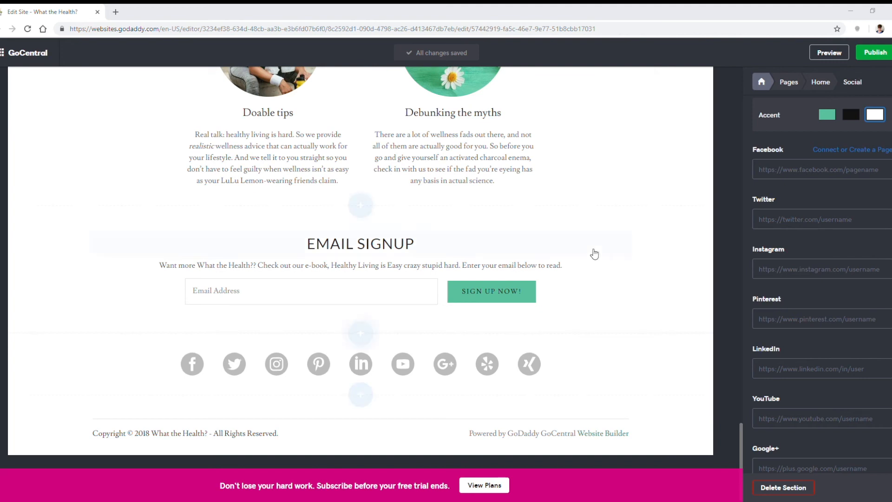
click(780, 176)
text(https://www.facebook.com/whatthehealthreal/)
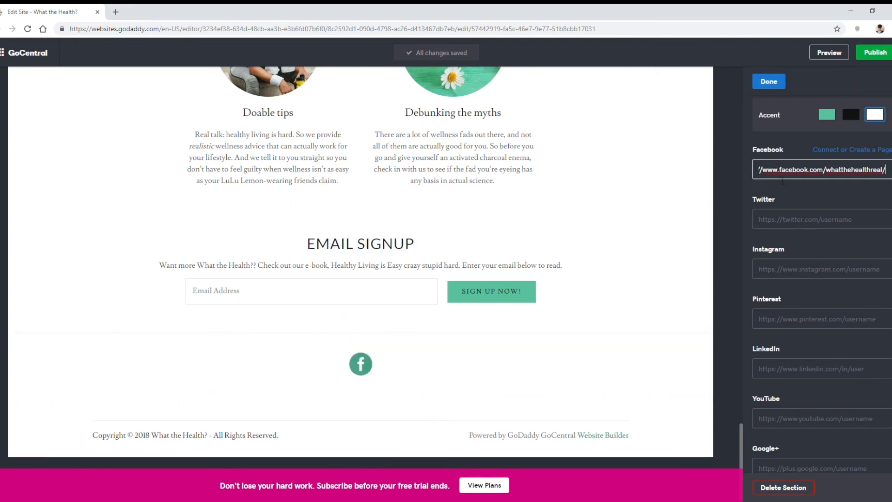
click(816, 226)
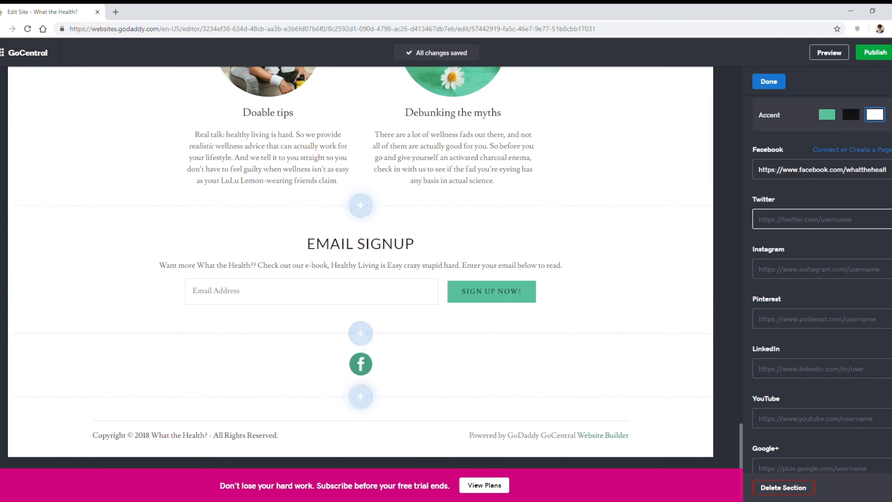
click(872, 227)
text(https://twitter.com/HealthWhatthe)
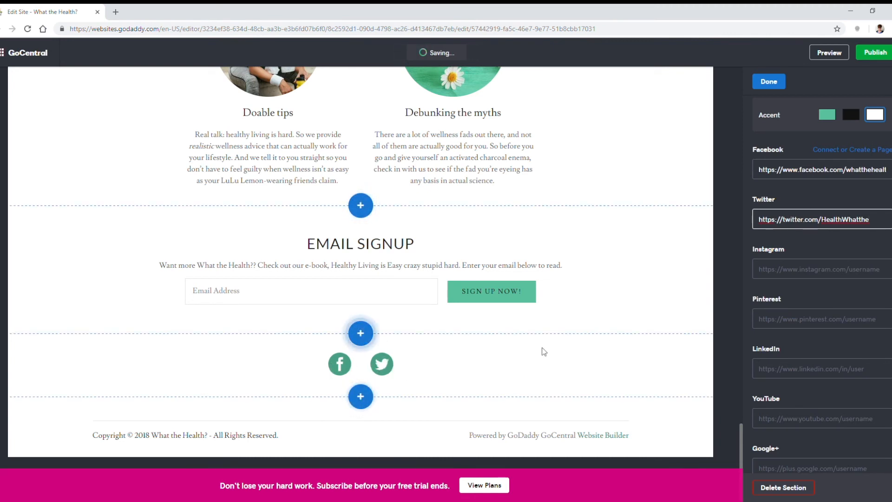
Step: Set the Social section's accent to green, trying black first, and finish editing the section
click(851, 114)
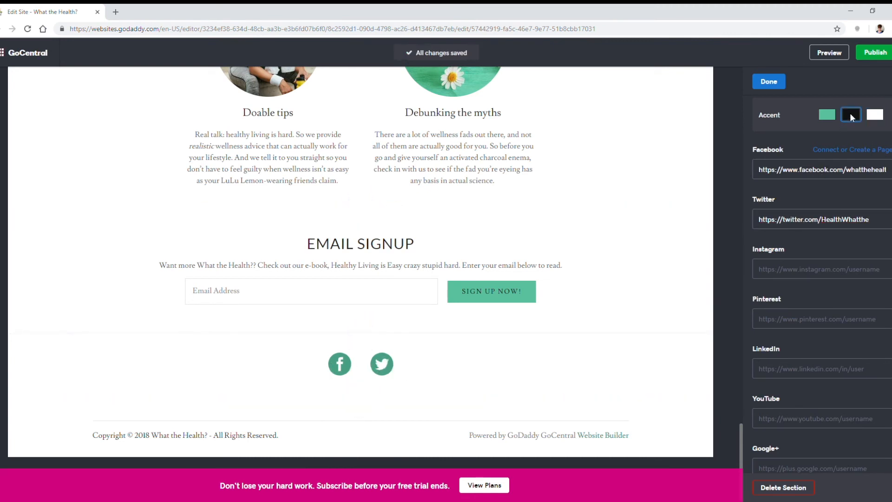
click(824, 116)
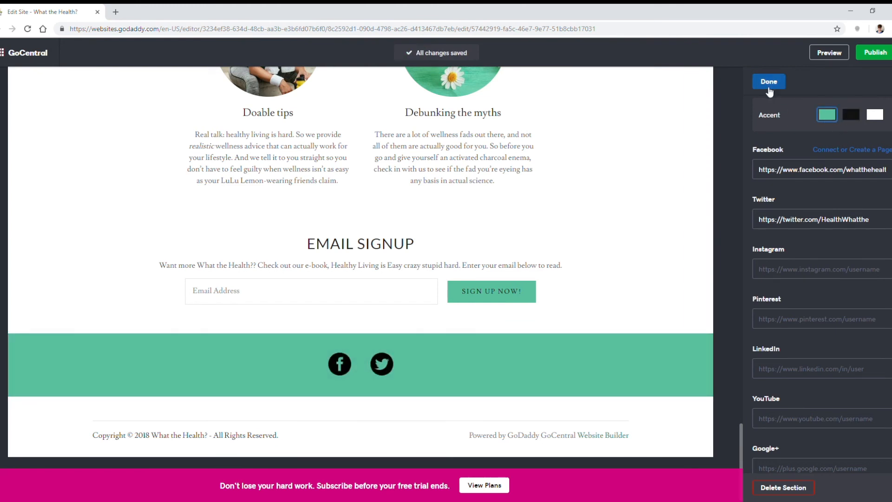
click(769, 82)
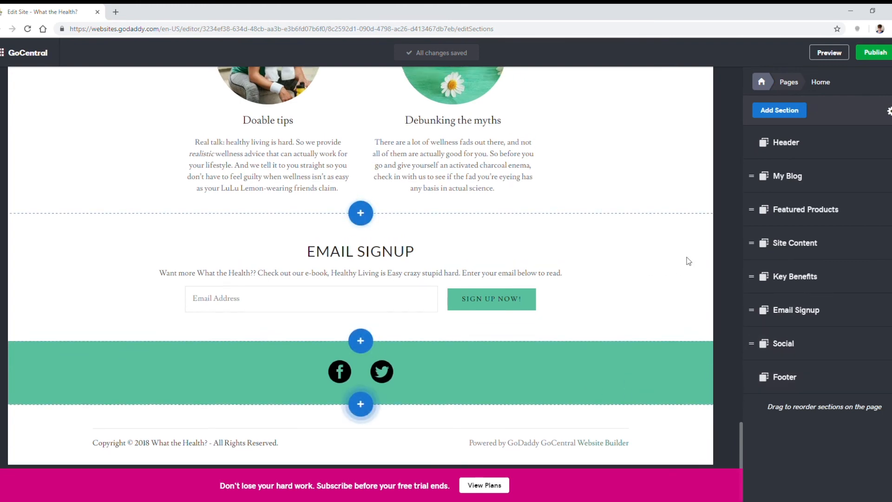
Step: Delete the Featured Products section from the Home page
scroll(687, 259, up, 2)
click(891, 209)
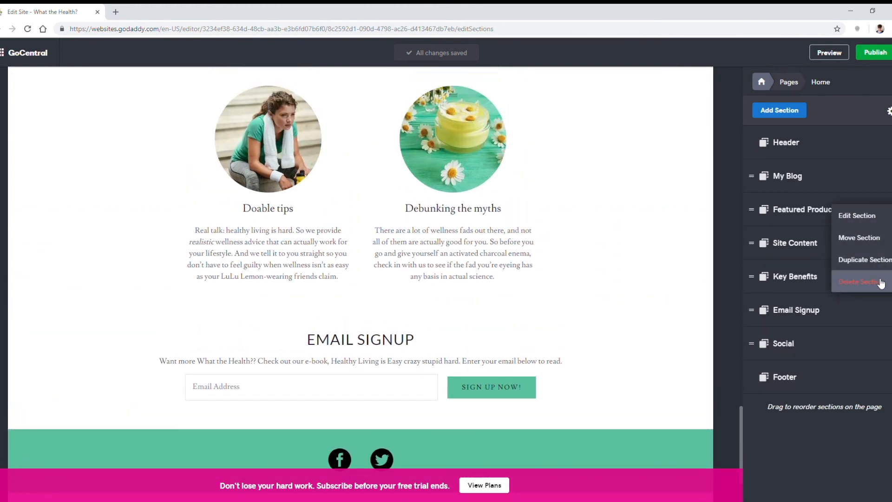
scroll(599, 251, up, 4)
scroll(552, 260, up, 18)
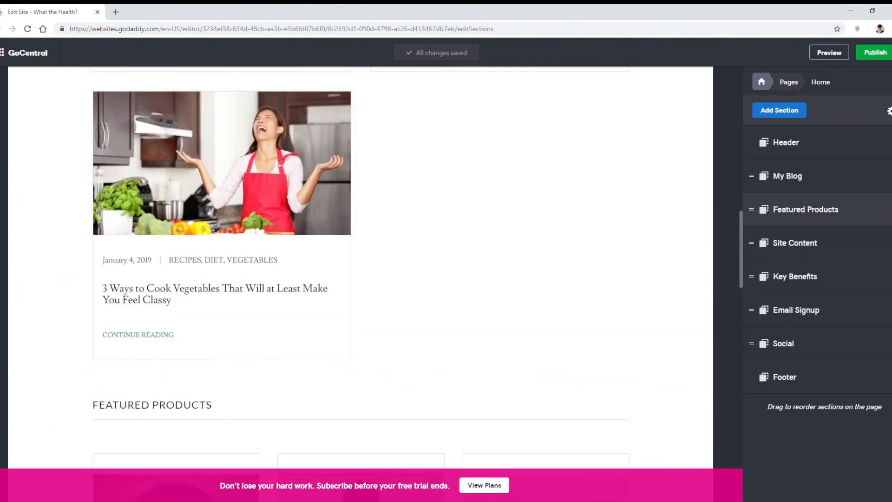
click(889, 210)
click(872, 289)
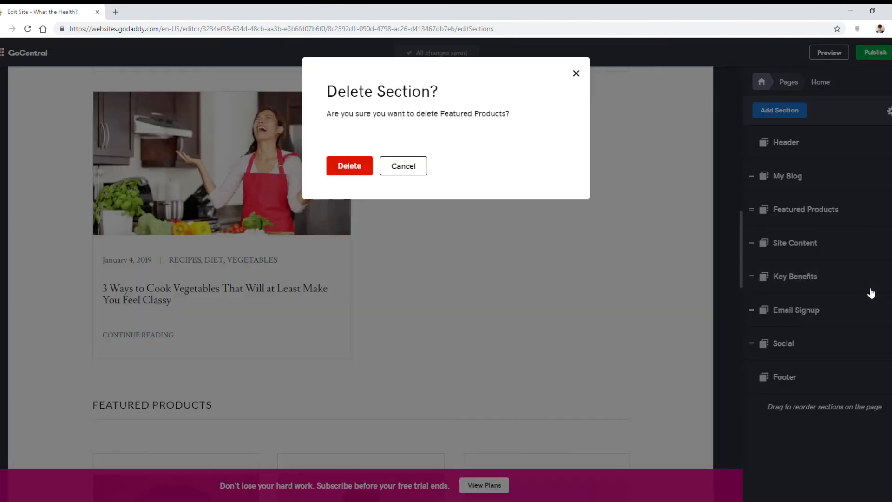
click(350, 168)
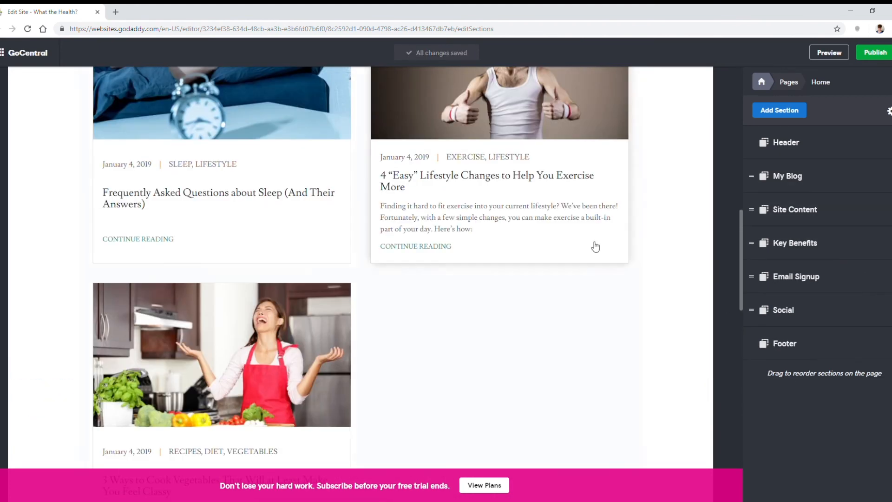
Step: Look over the Home page in the editor, and preview it in its mobile and desktop layouts
scroll(594, 246, up, 15)
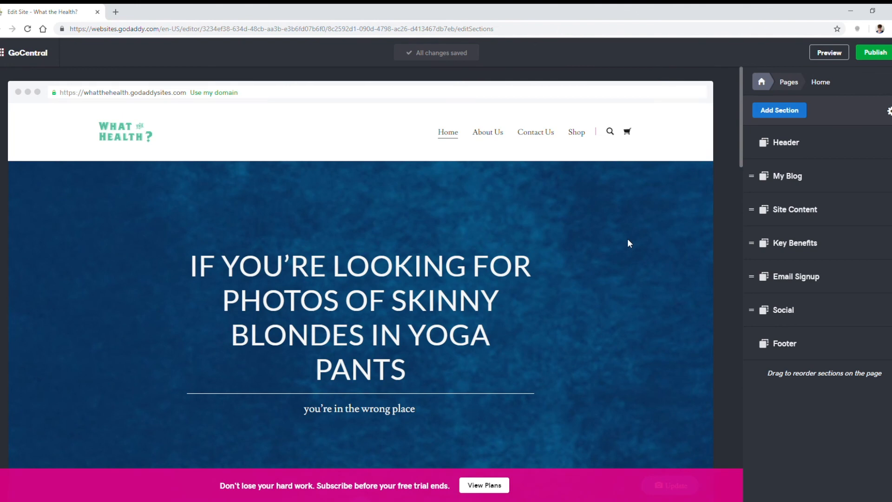
scroll(627, 244, down, 9)
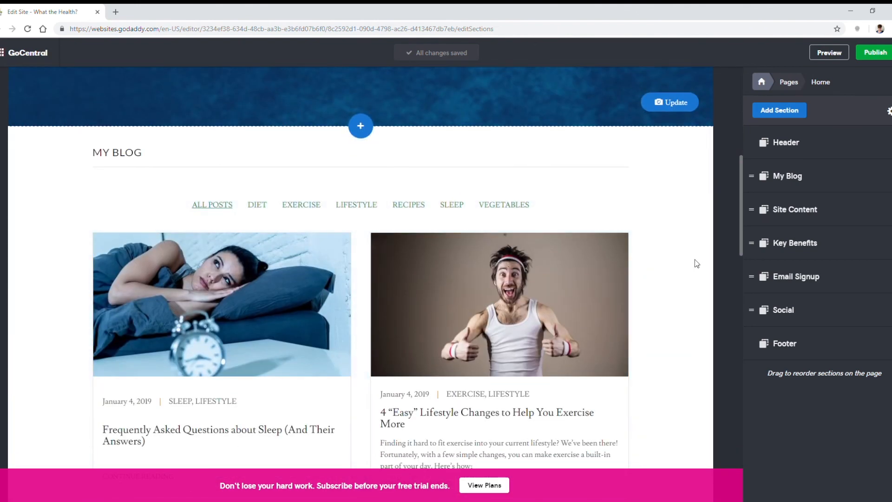
scroll(648, 244, down, 3)
scroll(669, 248, up, 8)
scroll(689, 256, up, 3)
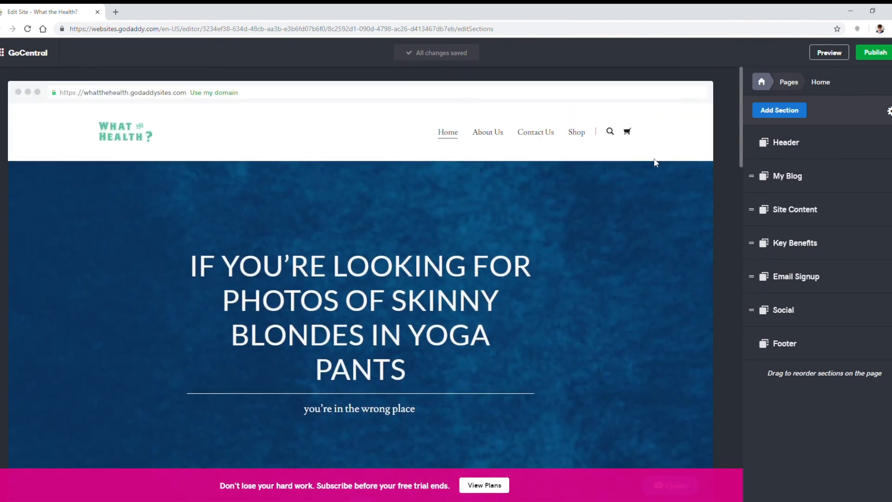
click(826, 53)
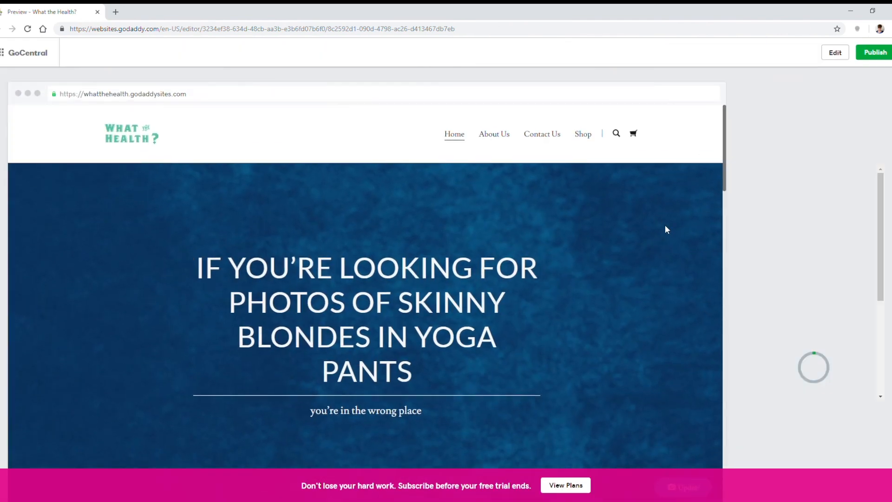
scroll(827, 223, down, 1)
scroll(830, 237, down, 10)
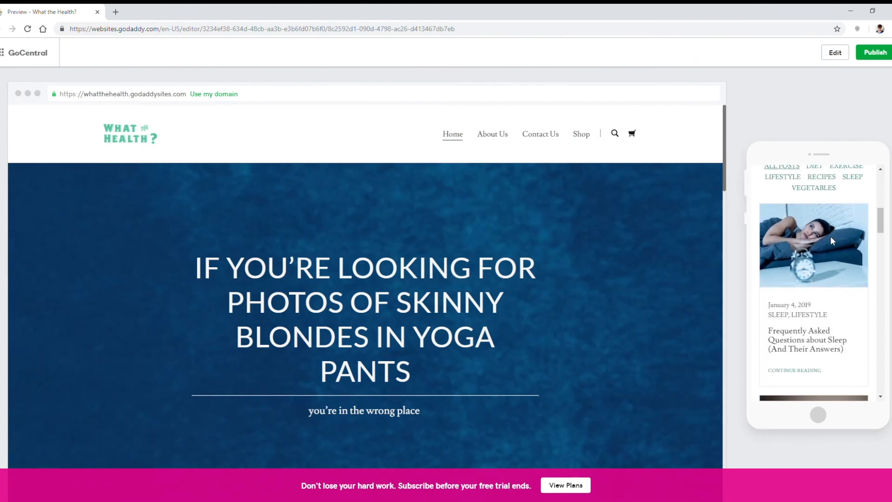
scroll(831, 237, down, 10)
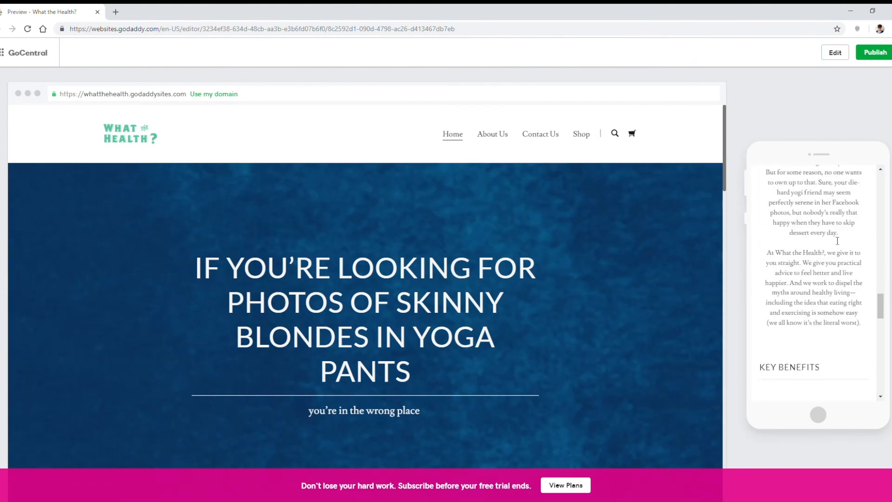
scroll(490, 290, down, 15)
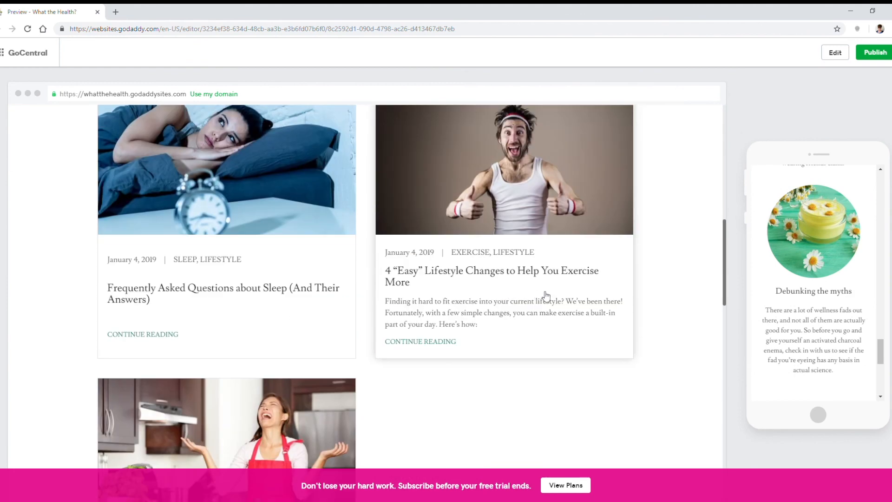
scroll(588, 281, down, 2)
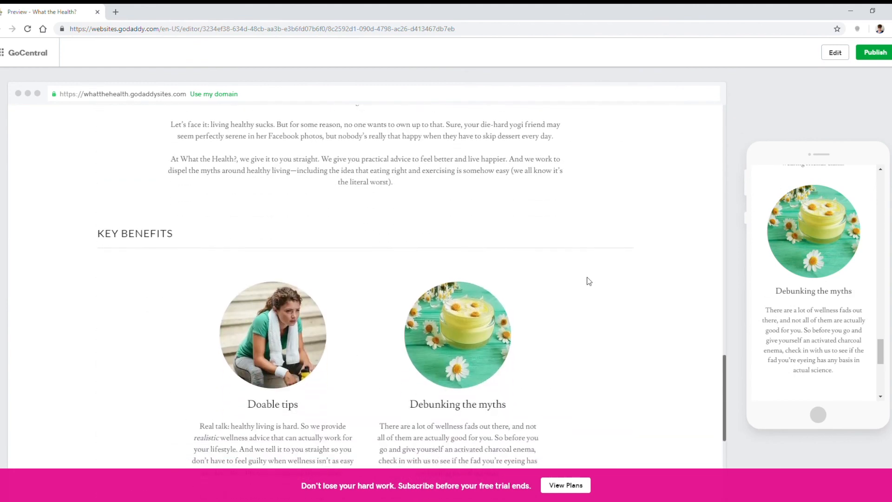
scroll(588, 280, up, 5)
Step: Leave the preview, publish the site, and open the live website
click(835, 53)
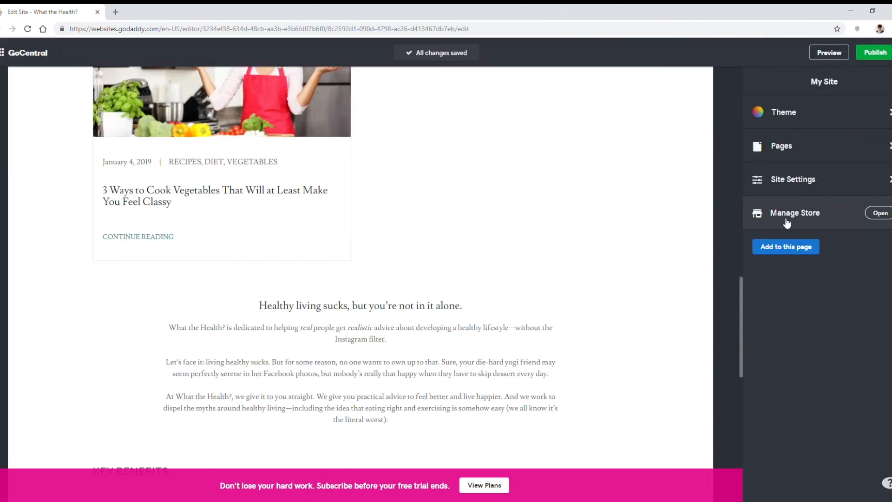
click(875, 52)
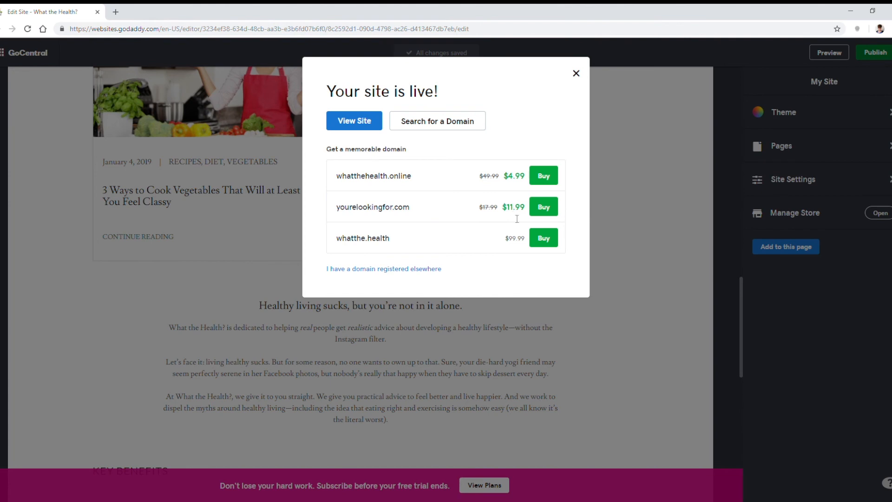
click(354, 121)
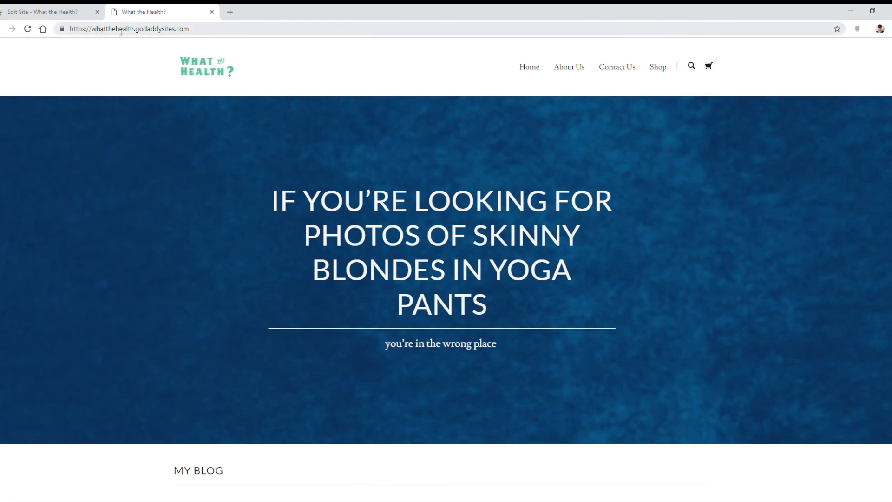
Step: Examine the live home page from header to footer, and test its Facebook and Twitter links
scroll(651, 185, down, 10)
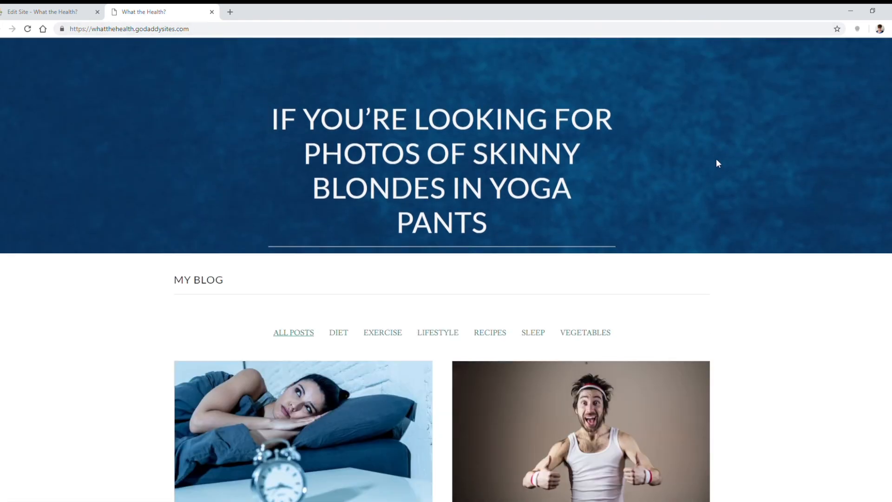
scroll(759, 172, down, 15)
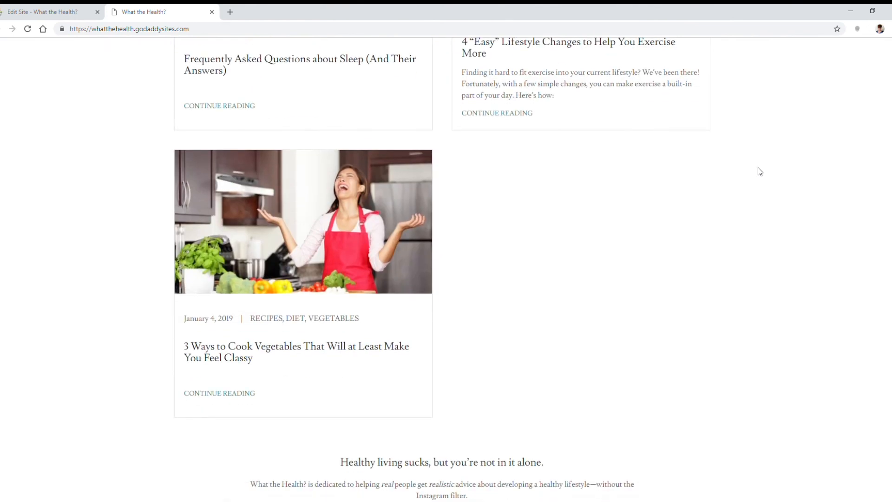
scroll(761, 172, down, 2)
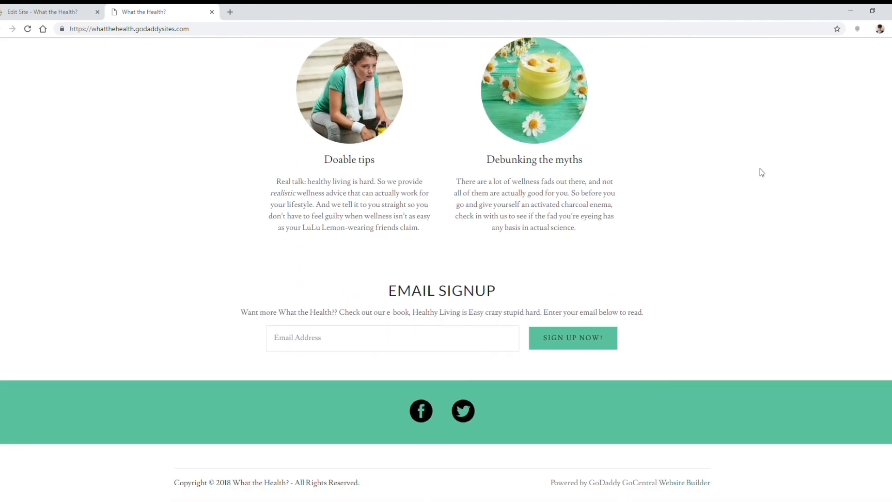
click(421, 411)
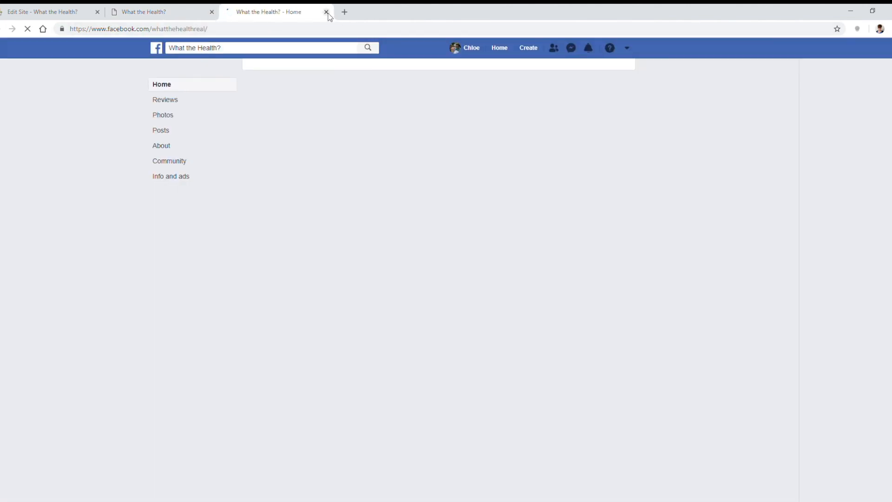
click(326, 13)
click(463, 408)
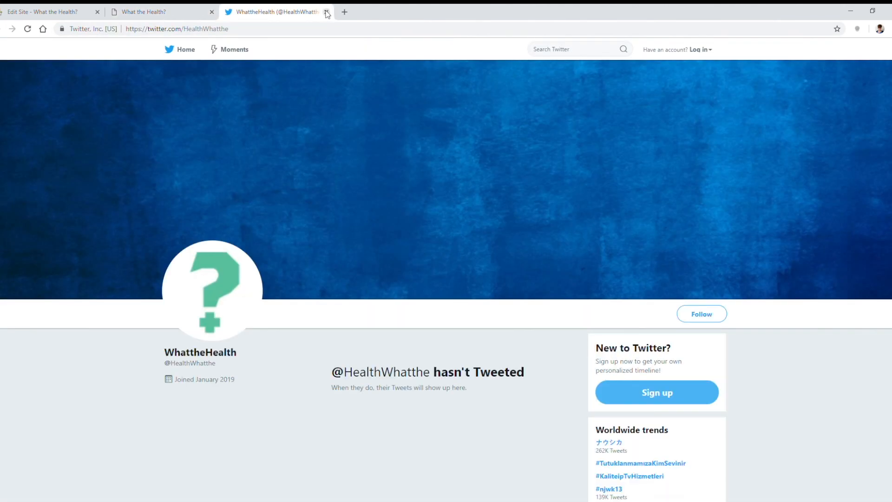
click(327, 13)
scroll(637, 280, up, 20)
scroll(324, 344, up, 2)
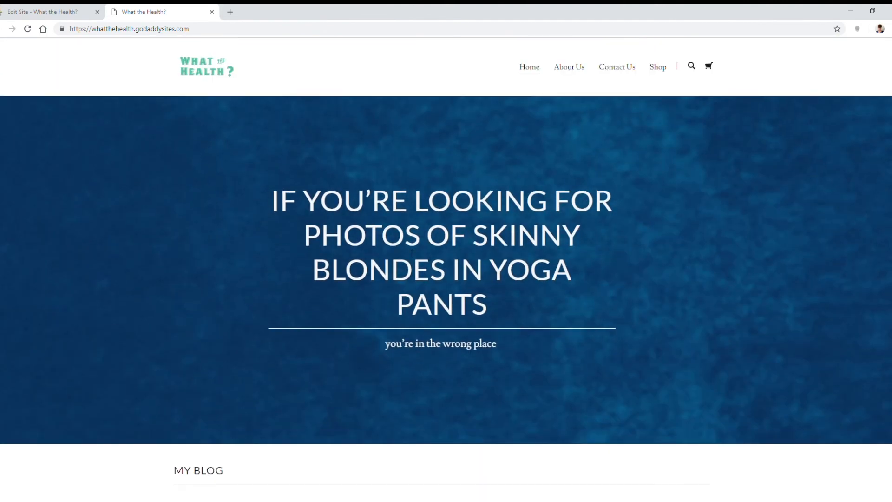
Step: Review the About Us, Contact Us and Shop pages of the live site
scroll(702, 291, down, 6)
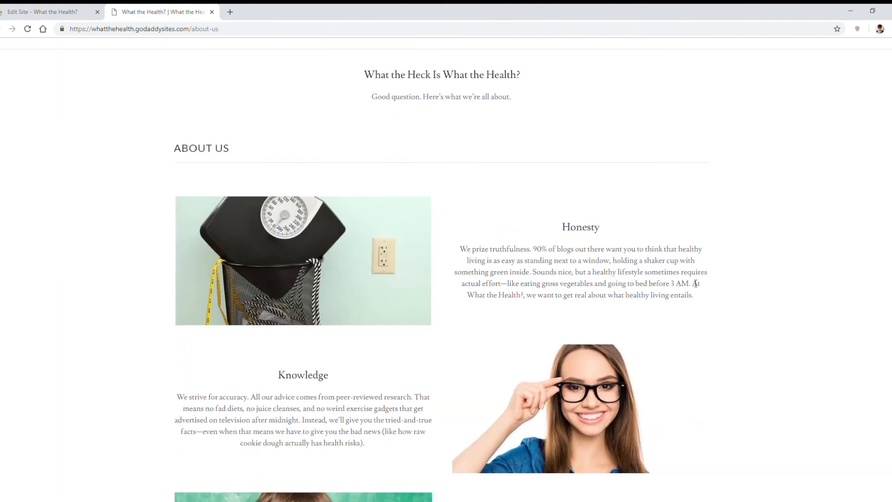
scroll(769, 244, down, 5)
scroll(769, 243, up, 11)
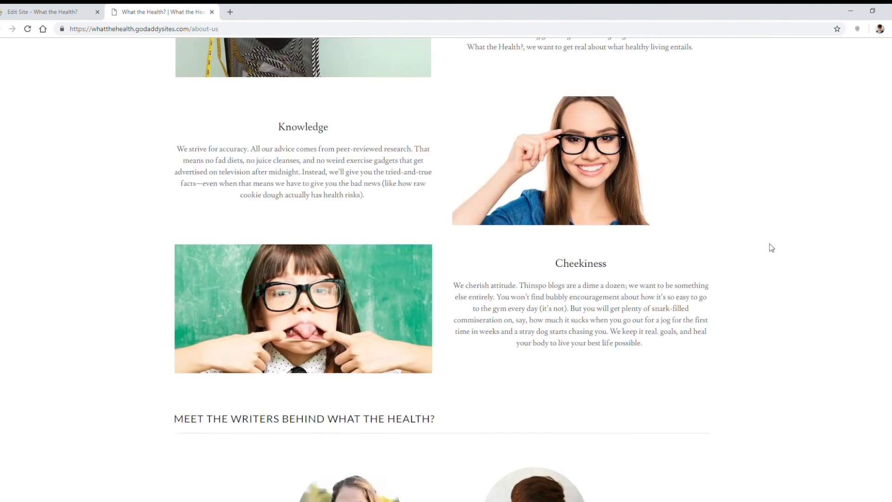
click(633, 72)
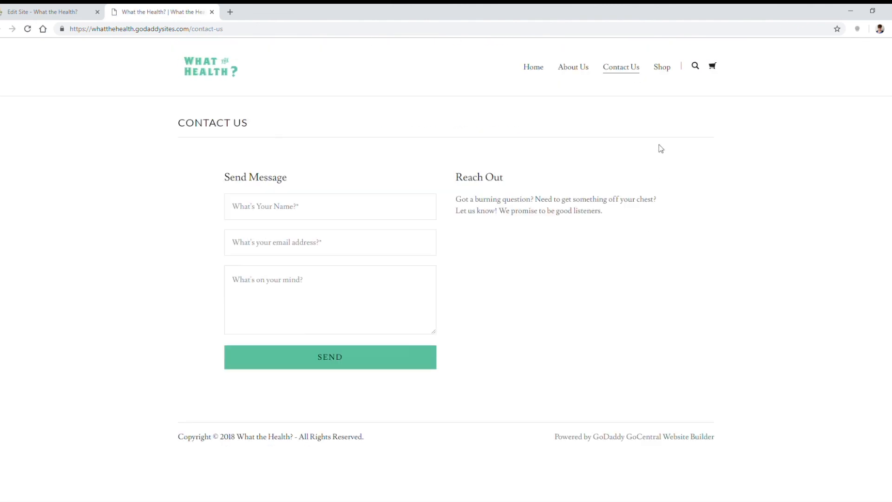
click(661, 68)
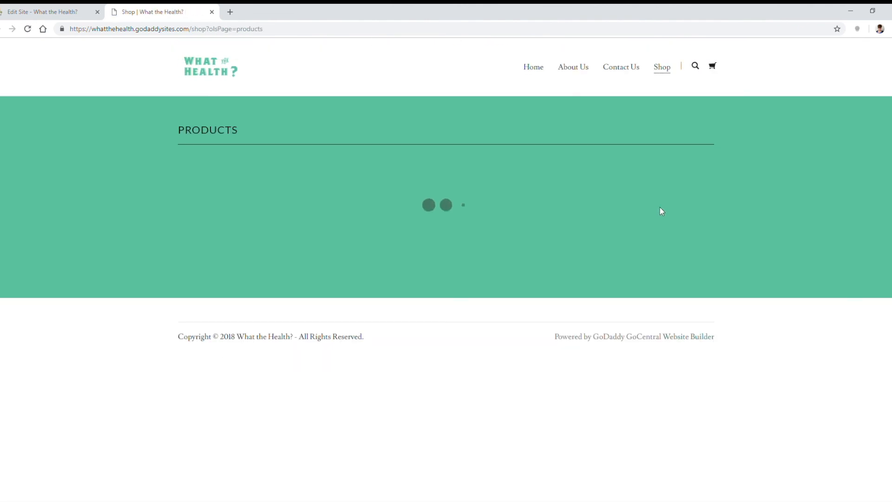
scroll(727, 191, down, 2)
scroll(727, 192, up, 2)
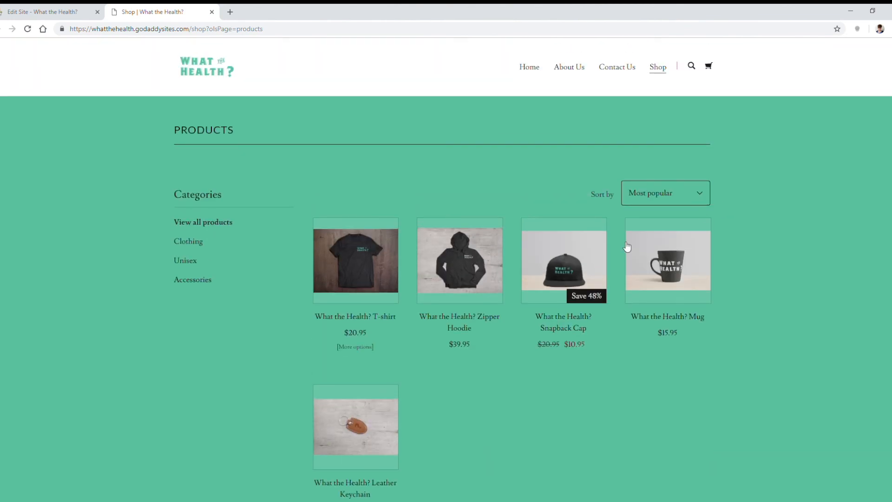
Step: Add the What the Health? Snapback Cap to the cart, and look over the live home page again
click(576, 265)
click(503, 293)
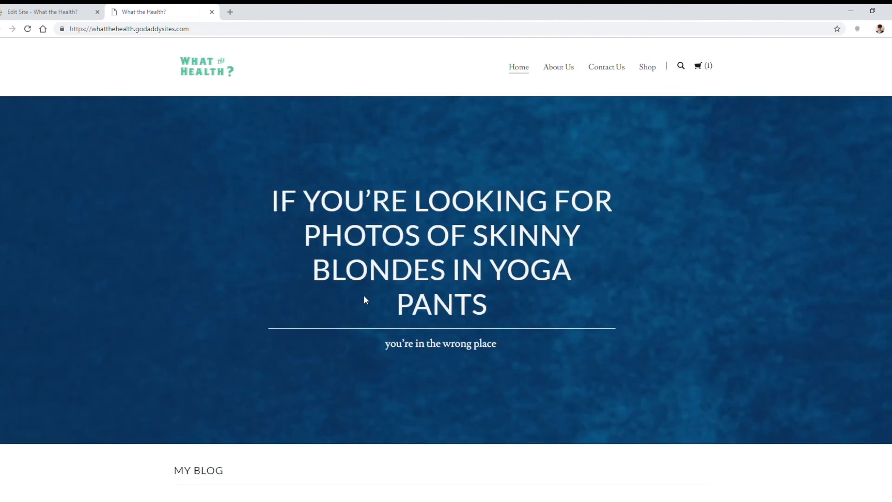
scroll(360, 306, down, 5)
scroll(415, 202, up, 4)
scroll(415, 202, up, 2)
Step: Switch back to the site editor and close the subscription plans dialog and the recommendation survey
click(70, 9)
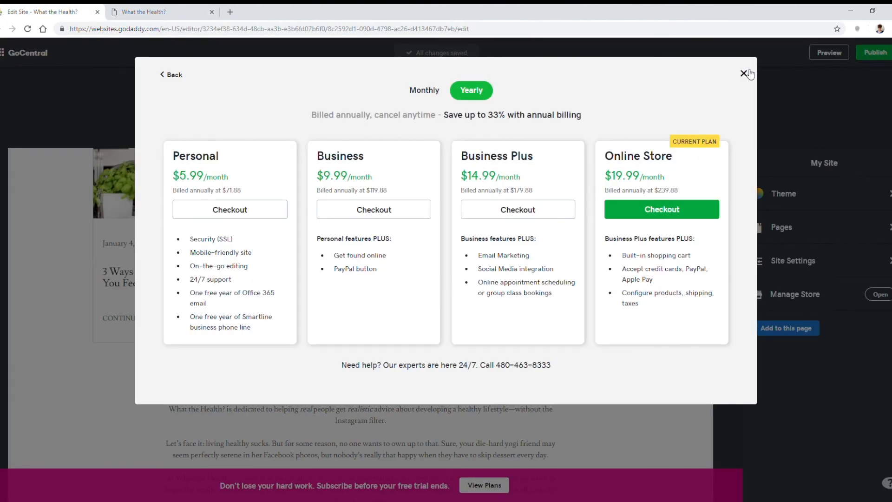
click(745, 73)
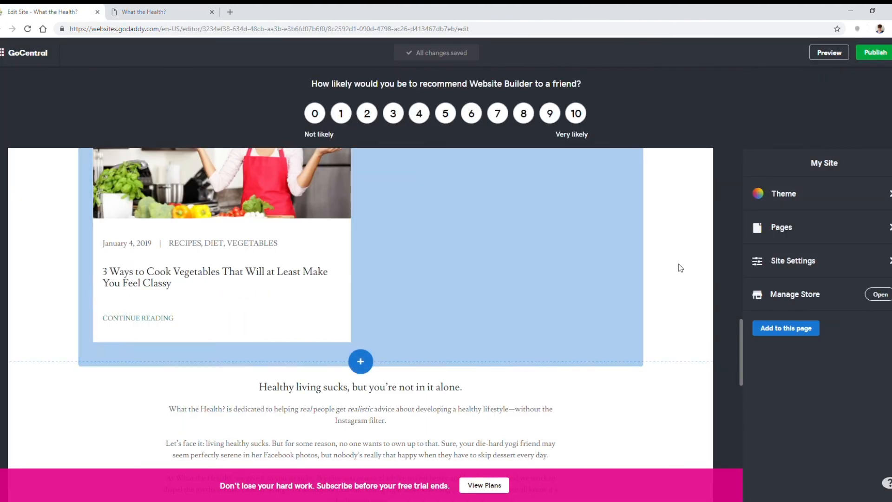
click(850, 98)
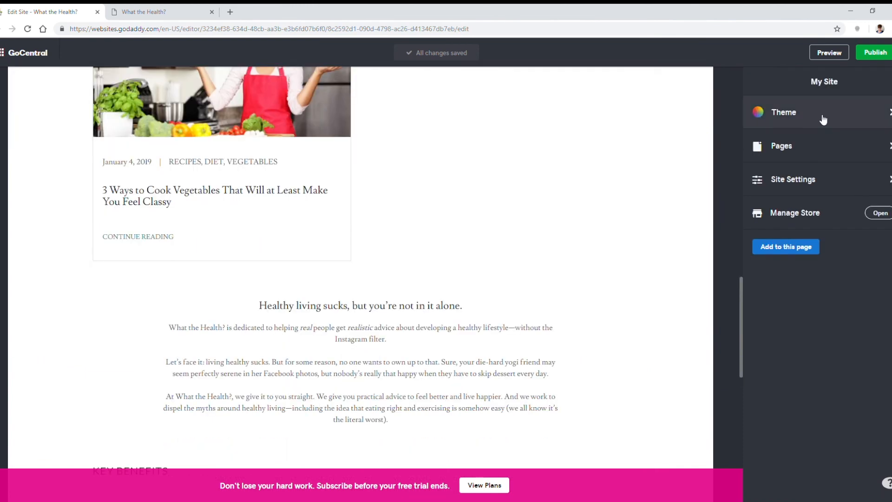
Step: Open the Home page's list of sections for editing
scroll(575, 308, up, 8)
click(809, 137)
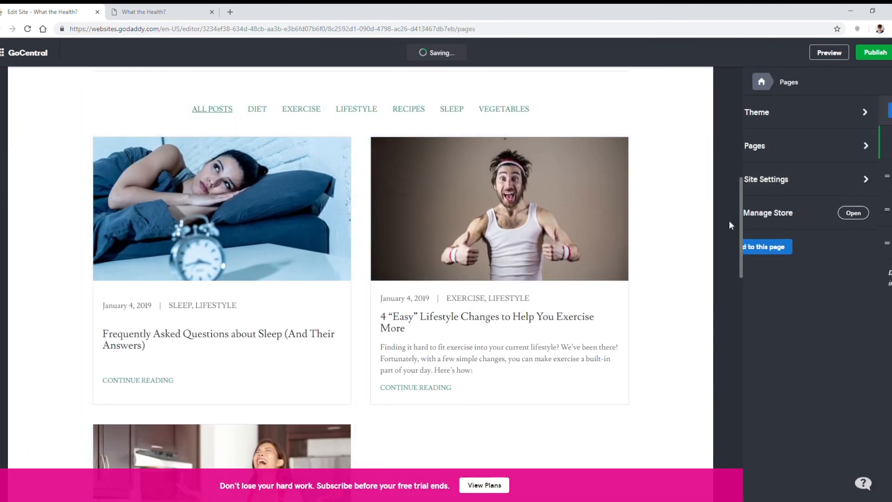
click(831, 146)
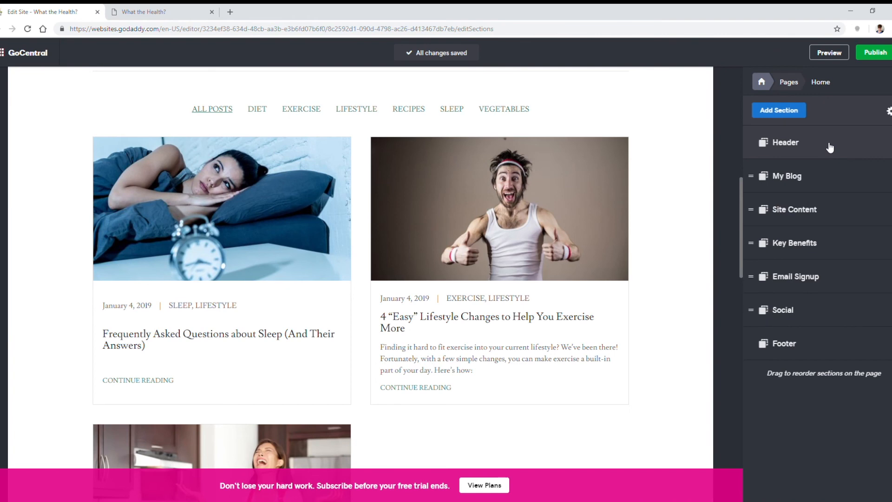
Step: Delete the My Blog section from the Home page and confirm the deletion
click(885, 176)
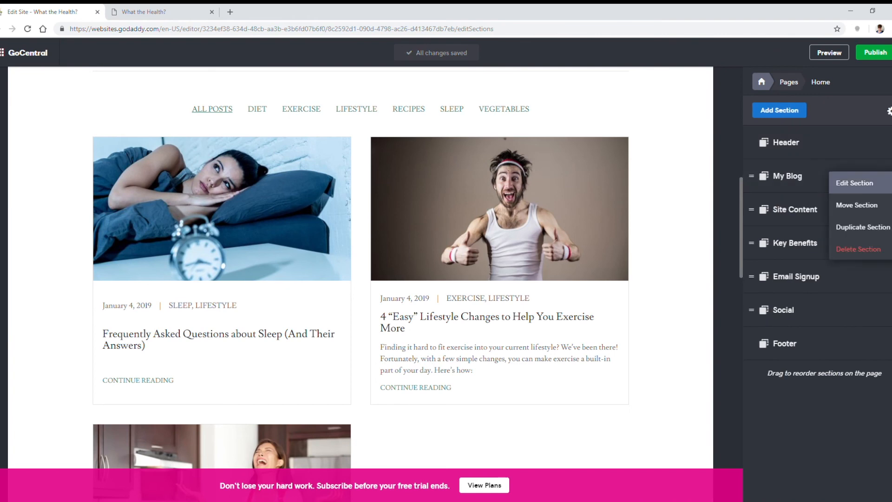
click(883, 249)
click(351, 167)
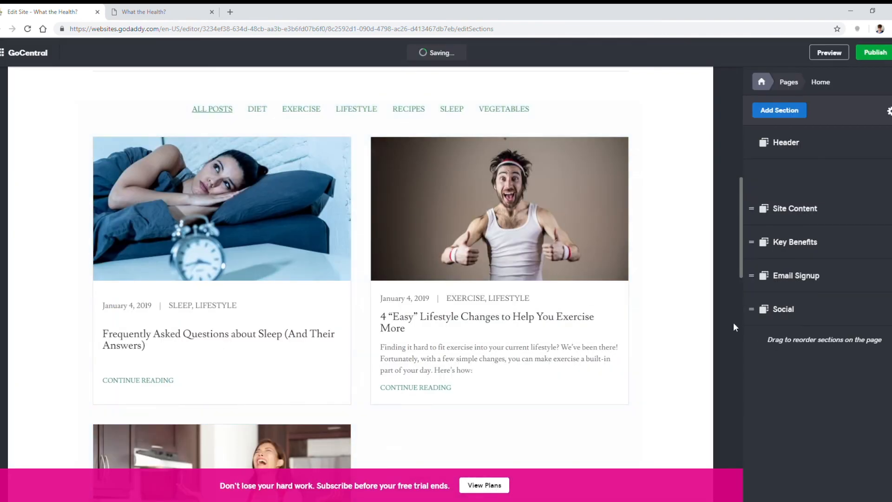
Step: Create a new page titled Blog that shows in the navigation, and place it between Contact Us and Shop
click(790, 82)
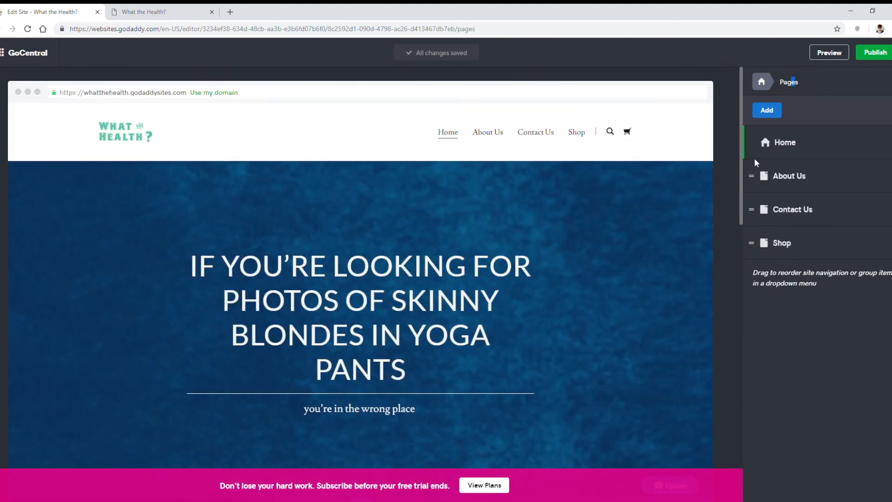
click(768, 111)
click(813, 212)
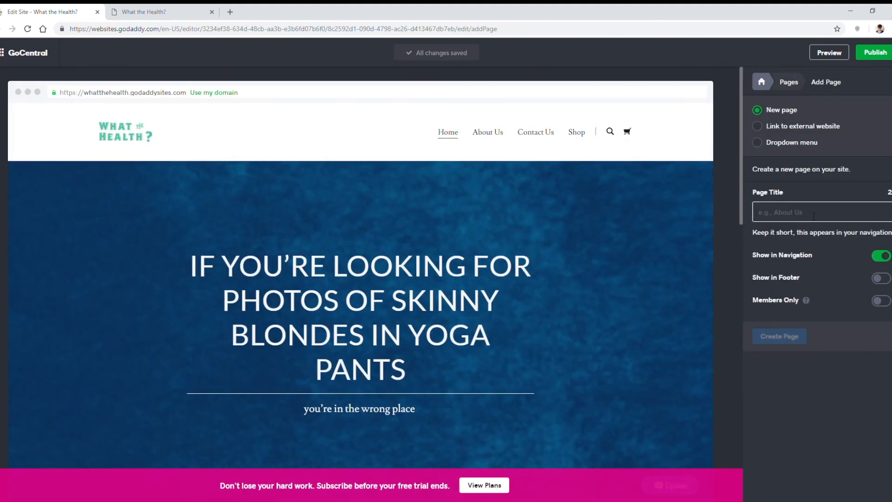
text(Blog)
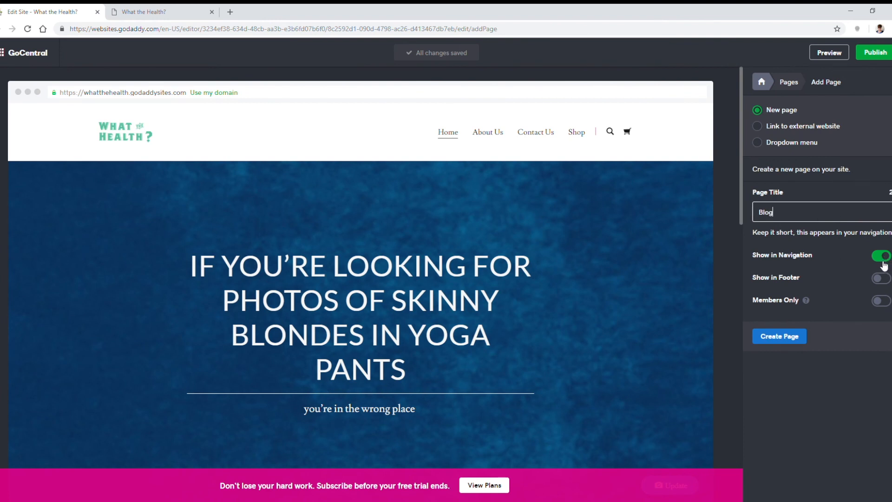
click(782, 347)
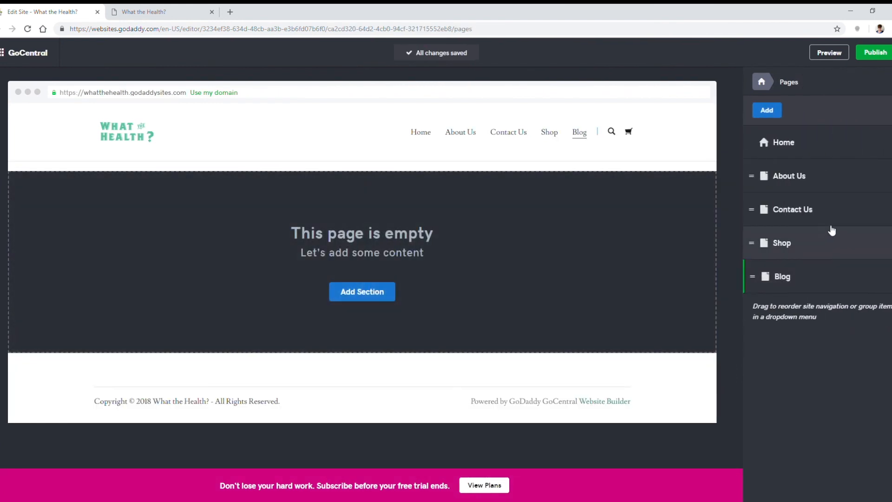
drag(761, 289, 762, 243)
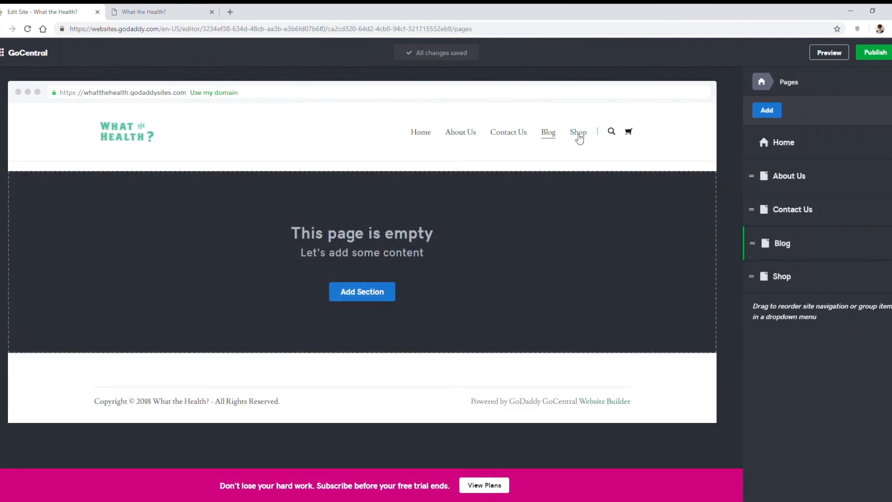
Step: Add a Blog section showing the site's own posts to the empty Blog page, and check its layout
click(840, 253)
click(778, 110)
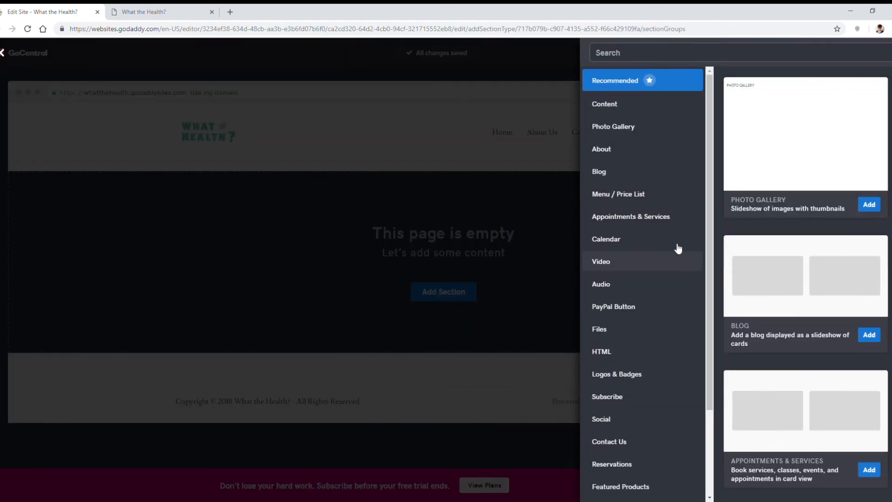
click(625, 173)
scroll(832, 269, down, 1)
click(869, 318)
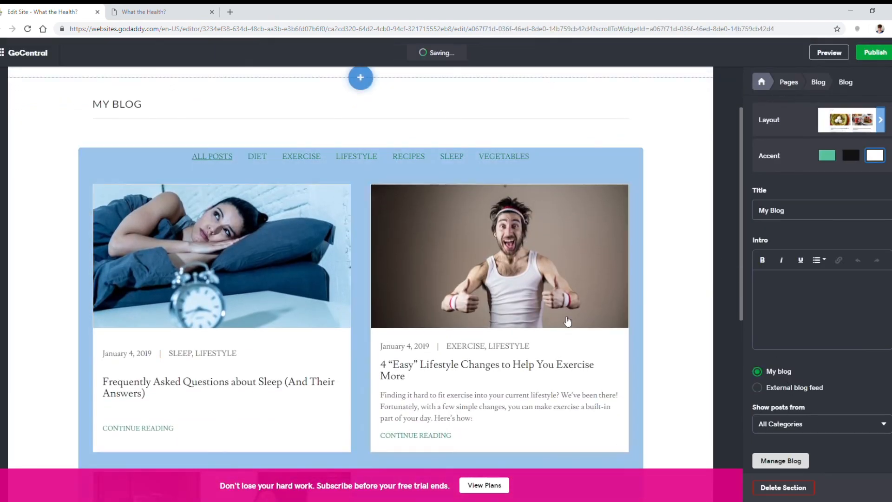
scroll(717, 256, down, 8)
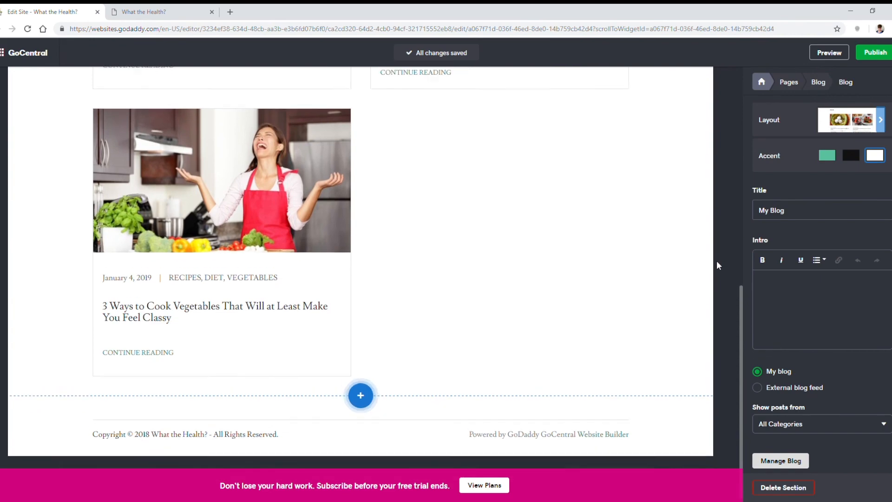
scroll(717, 263, up, 10)
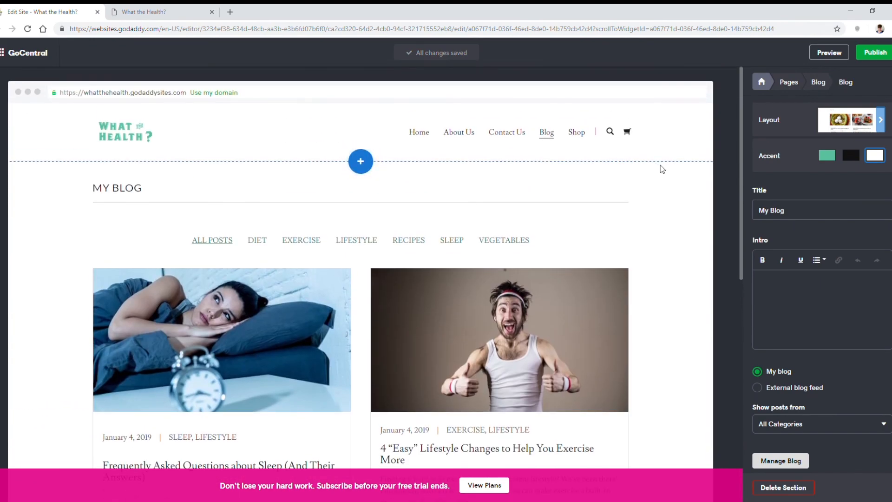
Step: Preview the site and look over the Blog page in the desktop and mobile views
click(830, 53)
scroll(643, 239, down, 3)
scroll(643, 239, down, 2)
scroll(642, 240, up, 6)
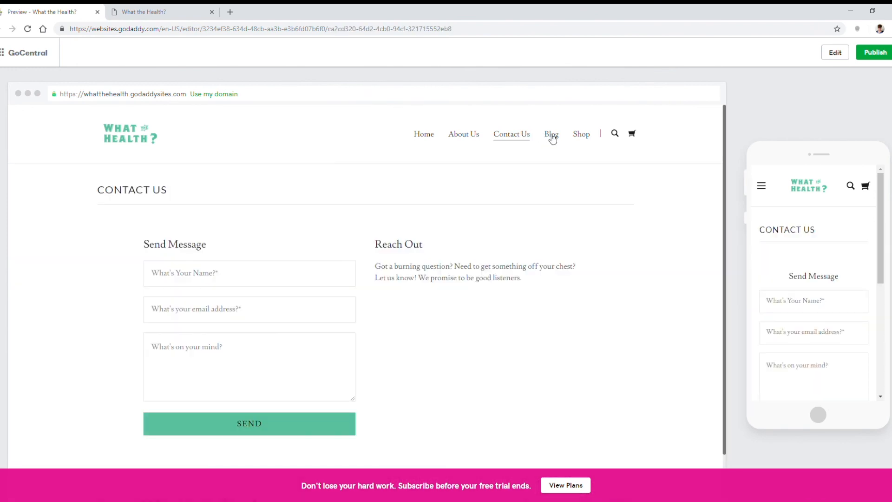
click(552, 136)
scroll(818, 237, down, 3)
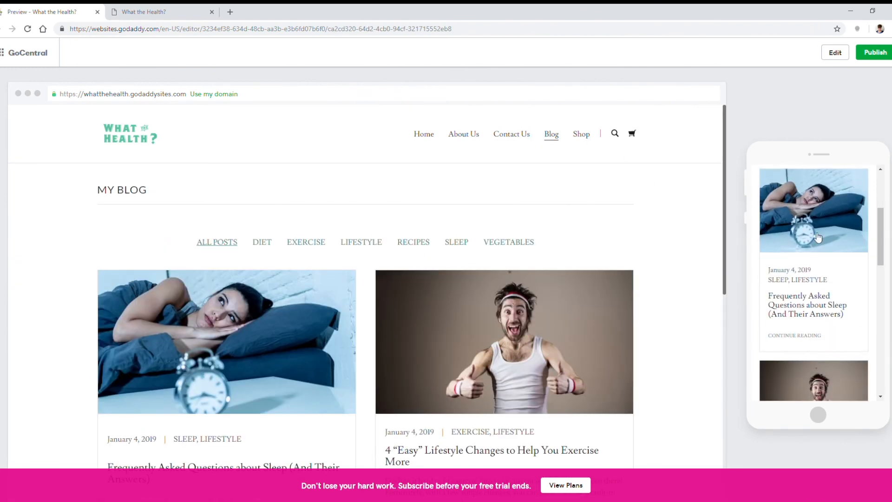
Step: Publish the updated site, open the live version and look through its home page
click(875, 53)
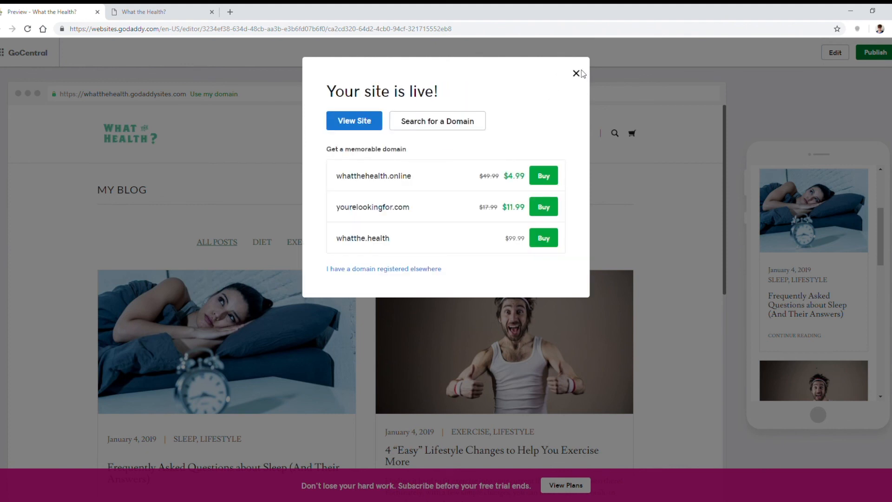
click(354, 120)
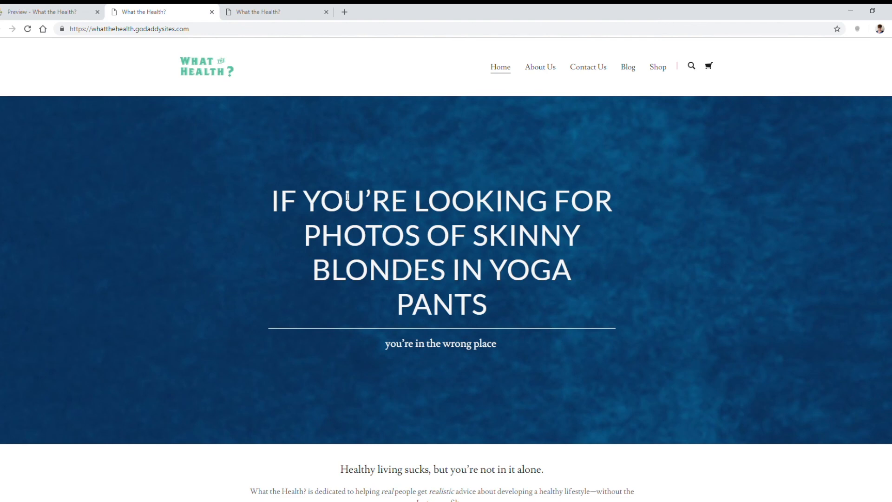
scroll(646, 266, down, 12)
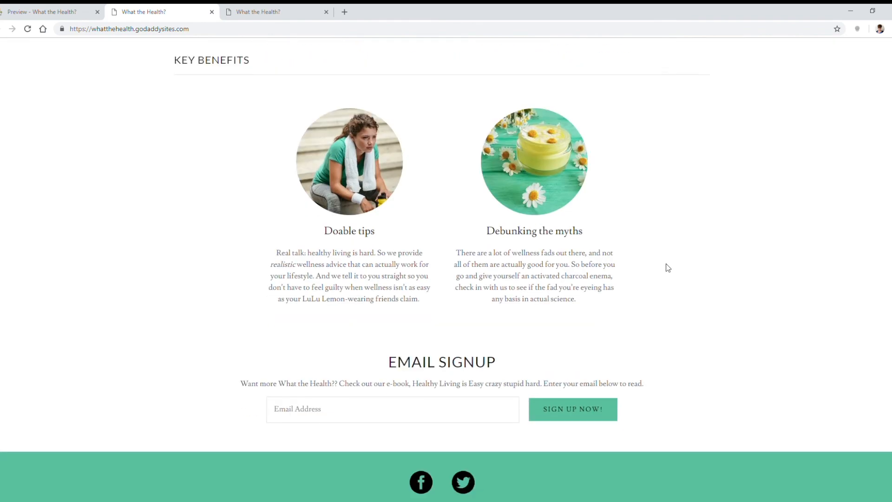
scroll(676, 267, up, 12)
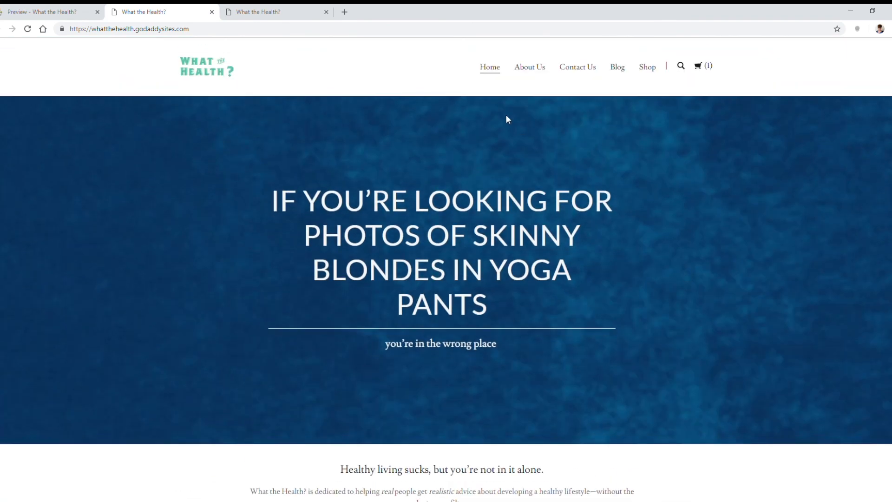
Step: Look through the About Us page of the live site down to the writers' profiles
click(530, 67)
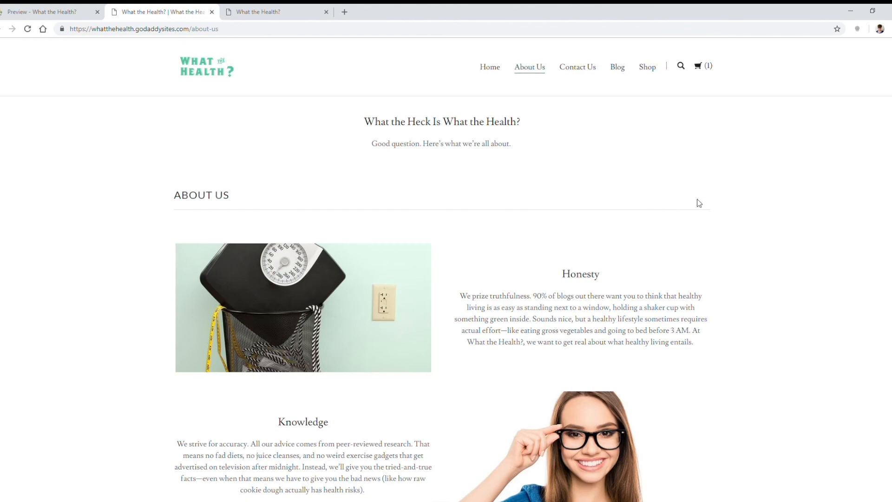
scroll(694, 202, down, 3)
scroll(694, 202, down, 8)
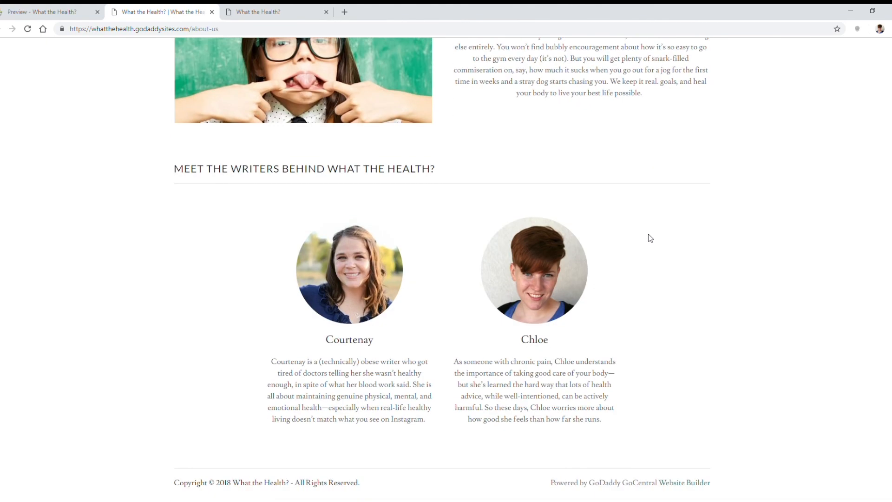
scroll(649, 237, up, 12)
Step: Open the live Blog page, filter the posts by category, and return to all posts to review them
click(620, 70)
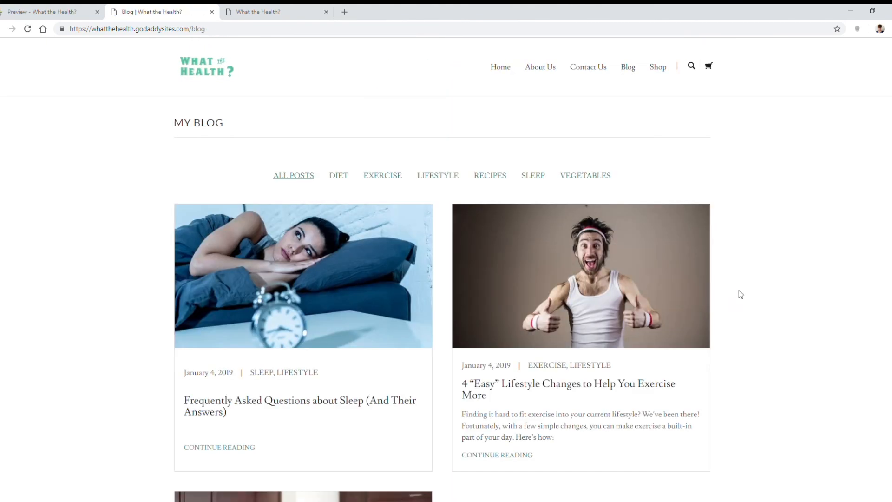
click(343, 177)
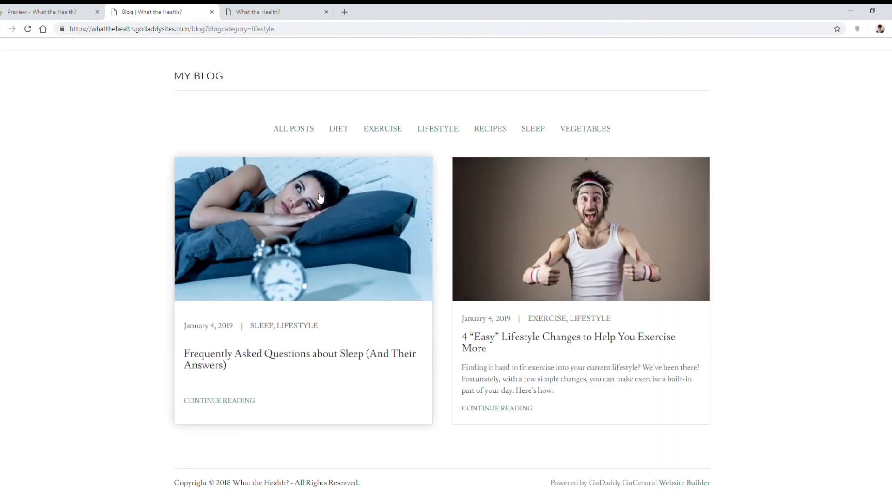
click(294, 129)
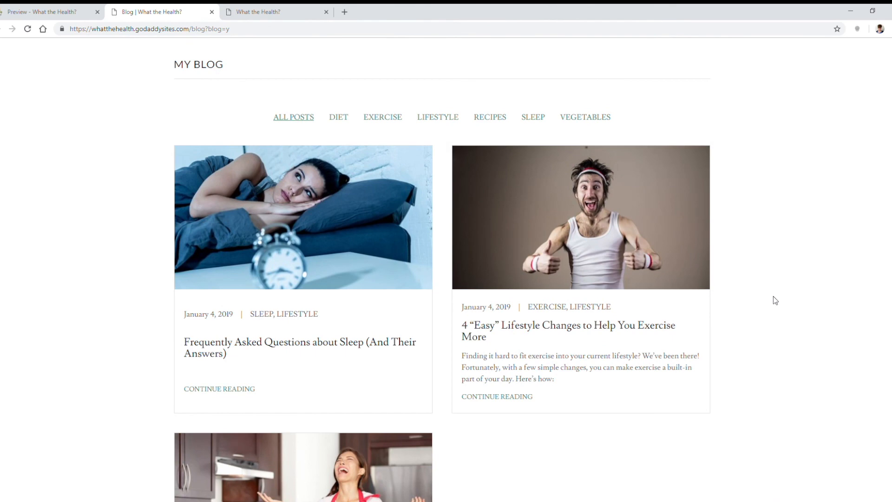
scroll(774, 301, down, 6)
scroll(775, 298, up, 1)
scroll(775, 296, up, 6)
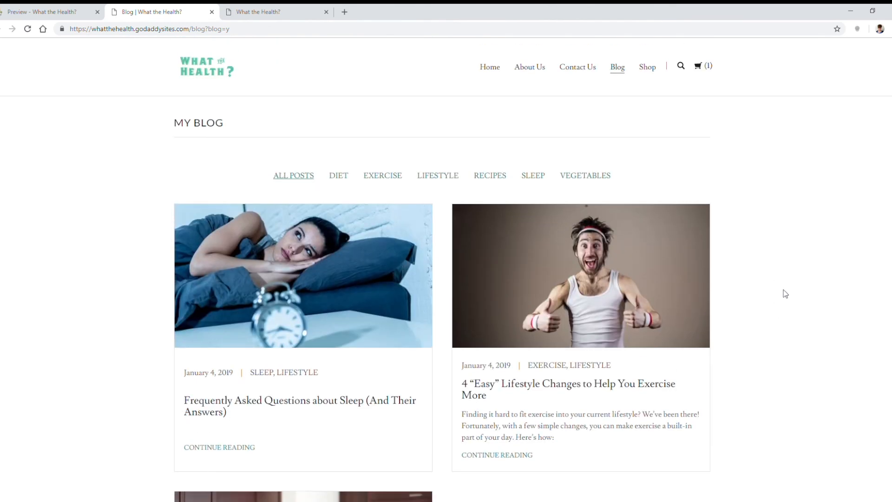
Step: Check the live site's navigation across Home, Shop and Blog, and read over the home page again
click(499, 69)
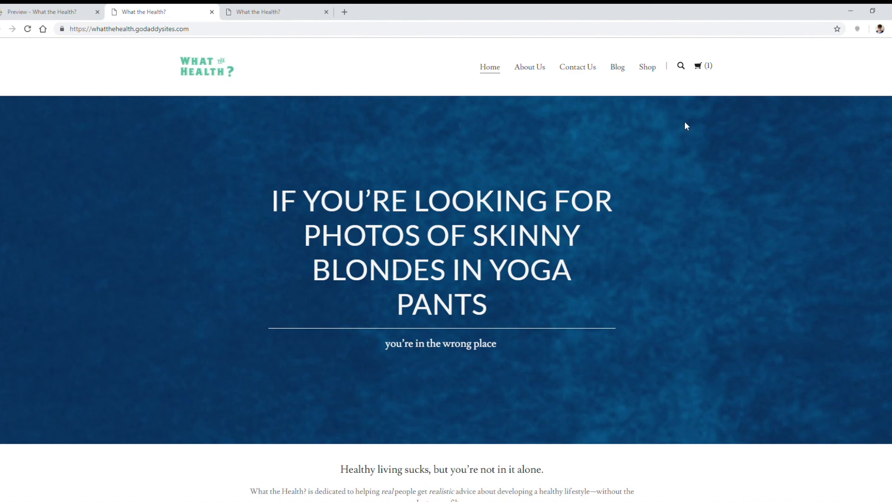
scroll(651, 161, down, 9)
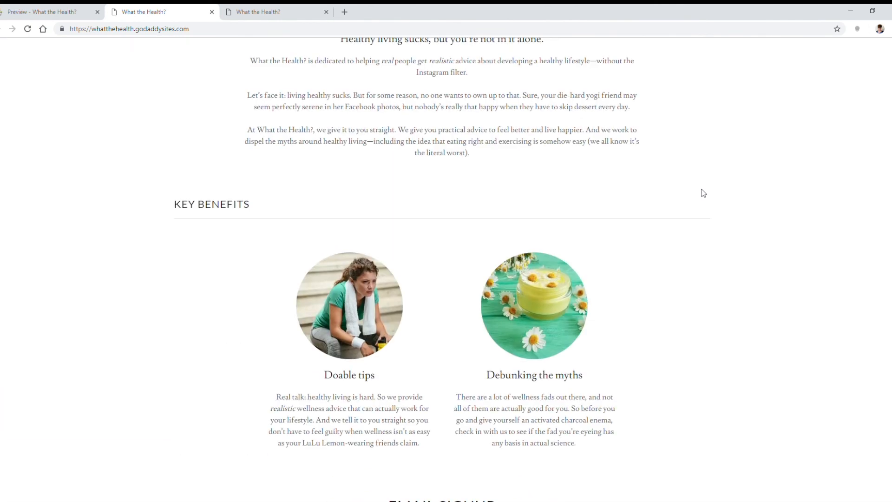
scroll(703, 192, up, 9)
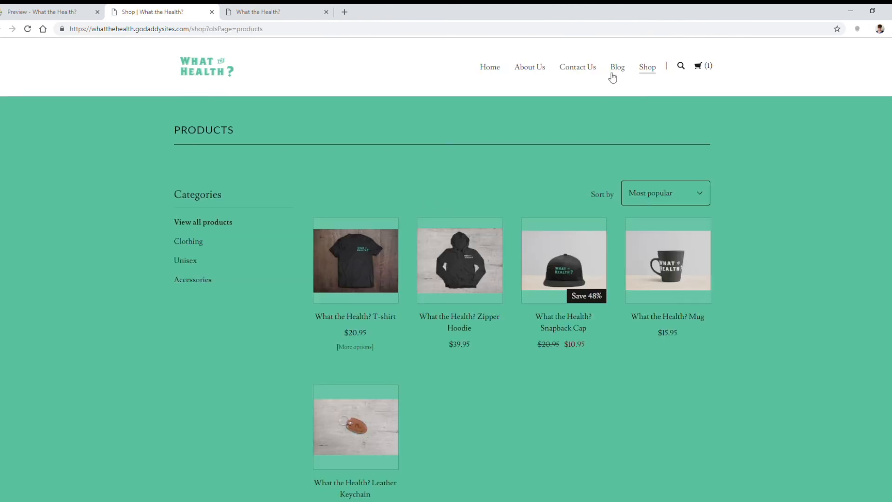
click(612, 74)
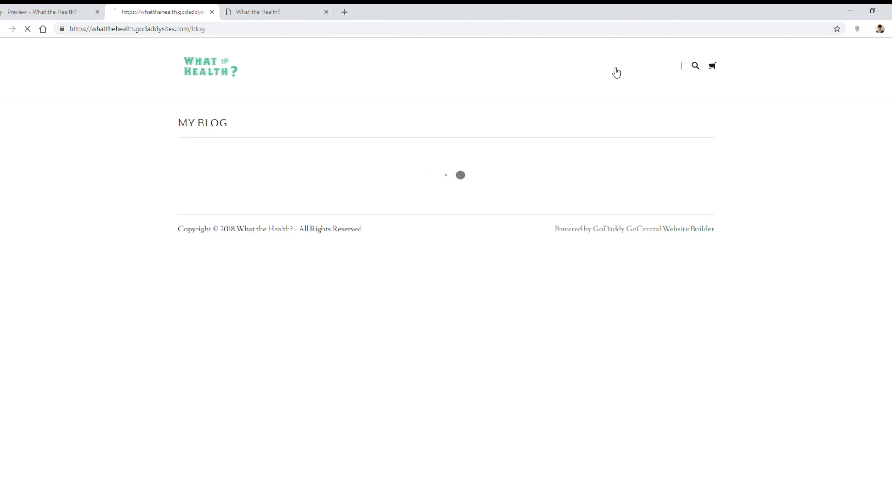
click(491, 68)
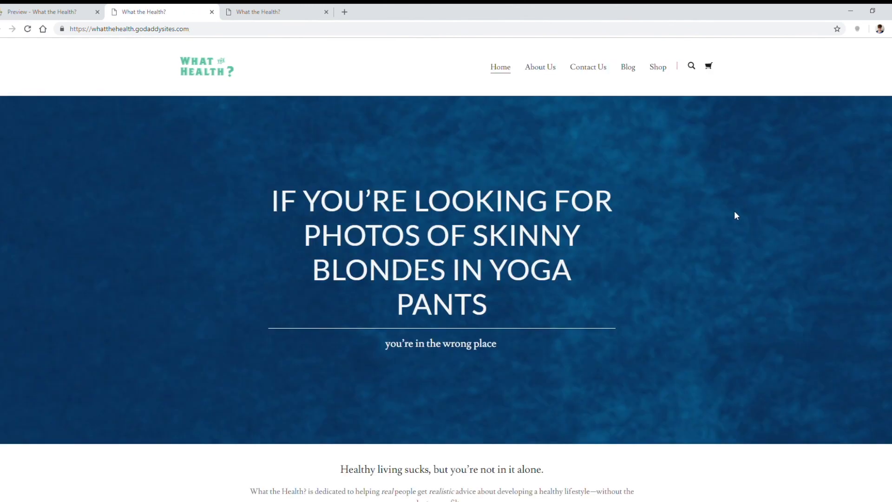
scroll(669, 242, down, 10)
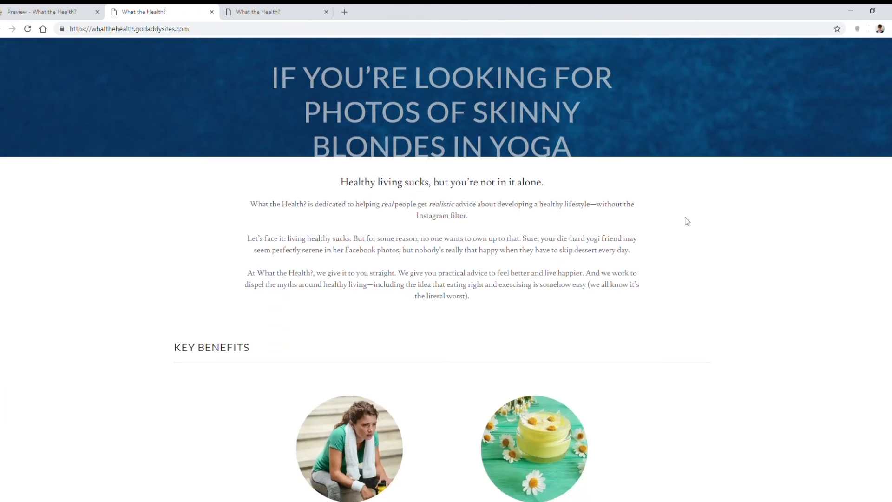
scroll(620, 231, up, 5)
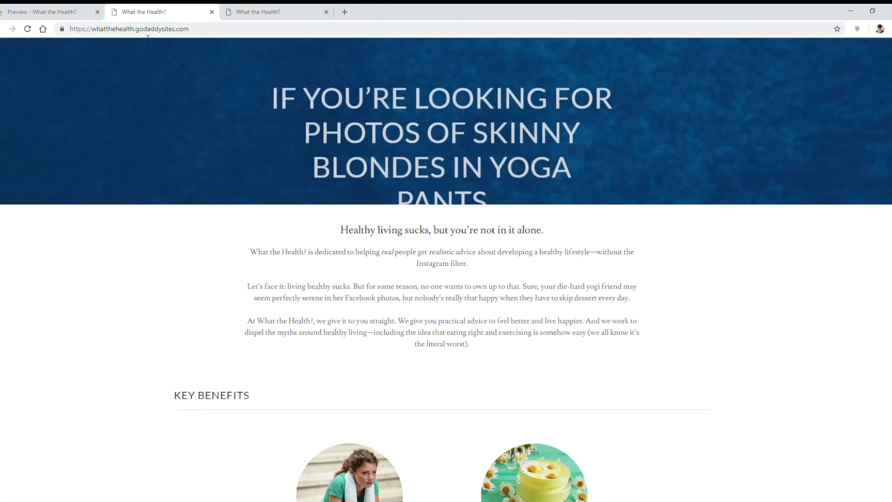
Step: Switch back to the site builder, dismiss the publish dialog, return to editing and open the theme settings
click(70, 10)
click(744, 75)
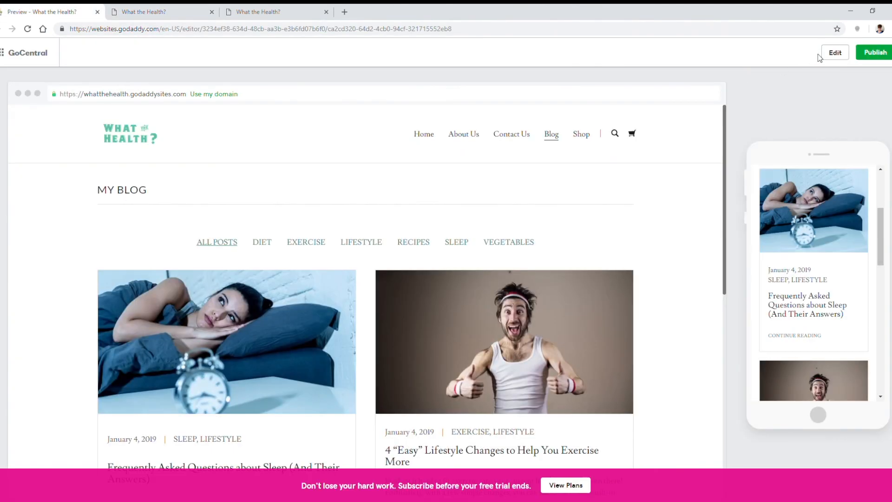
click(835, 52)
click(850, 115)
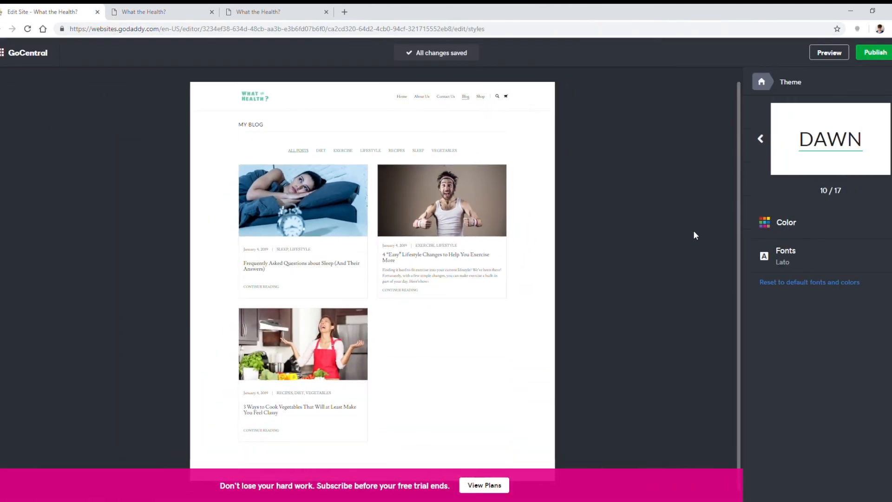
Step: Try out the available themes one after another on the Blog page and return to the Dawn theme
click(891, 138)
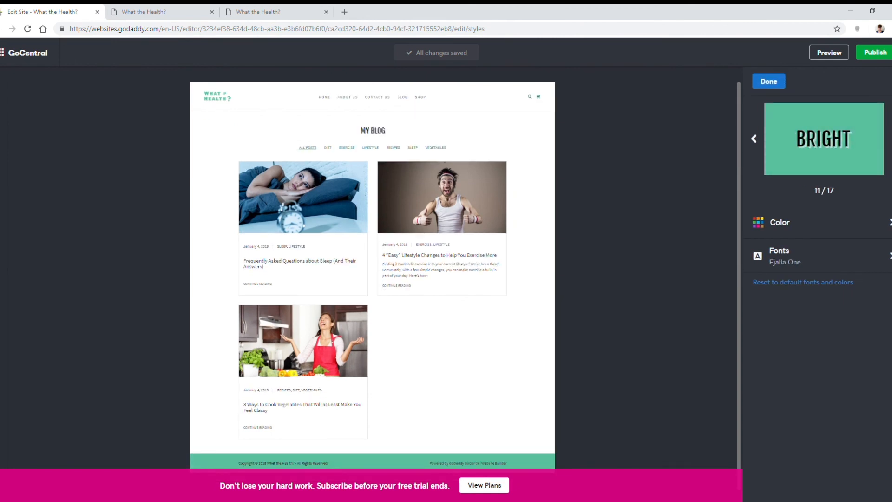
click(891, 139)
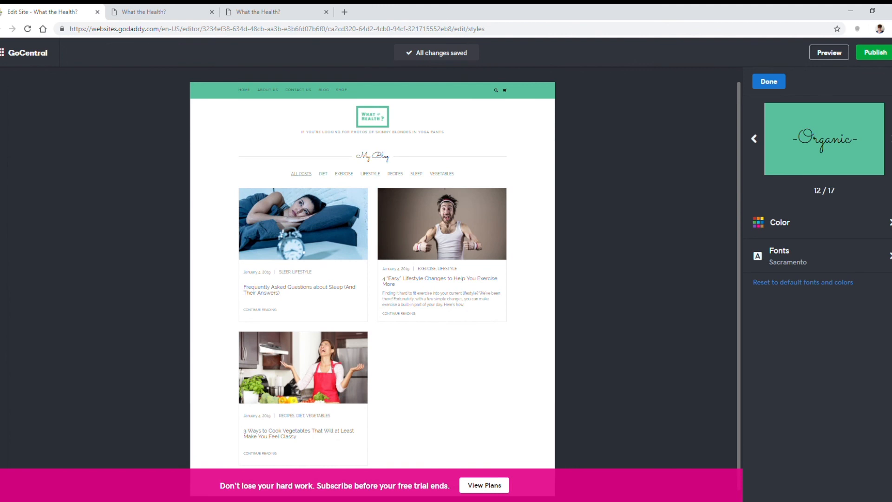
click(890, 139)
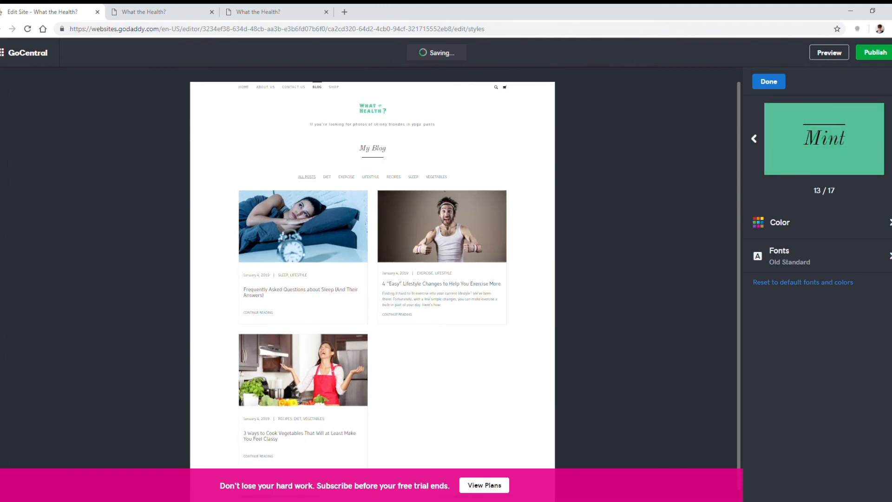
click(891, 139)
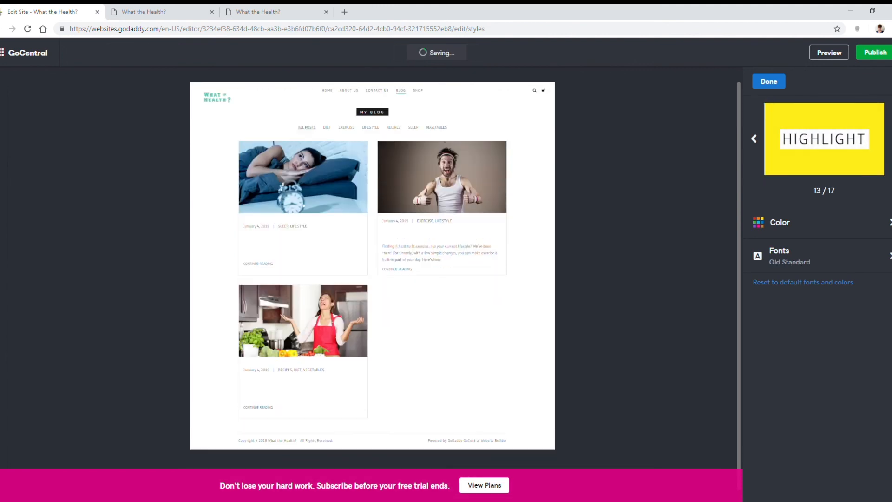
click(890, 139)
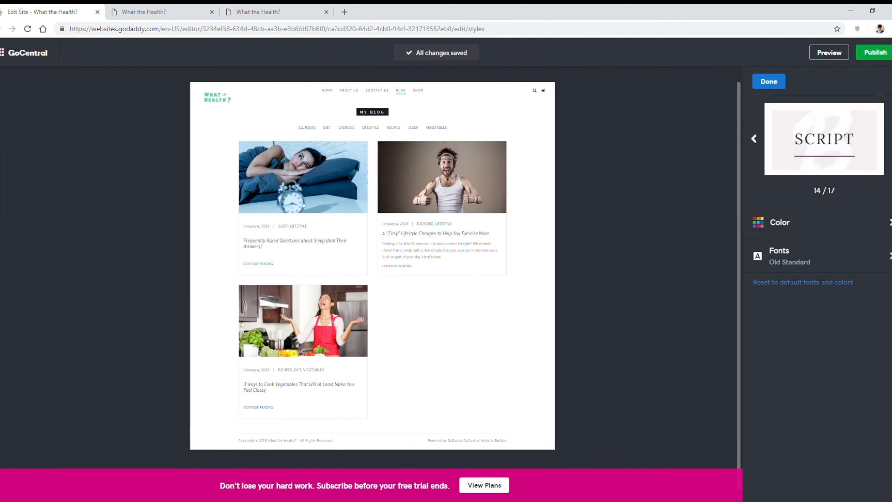
click(891, 139)
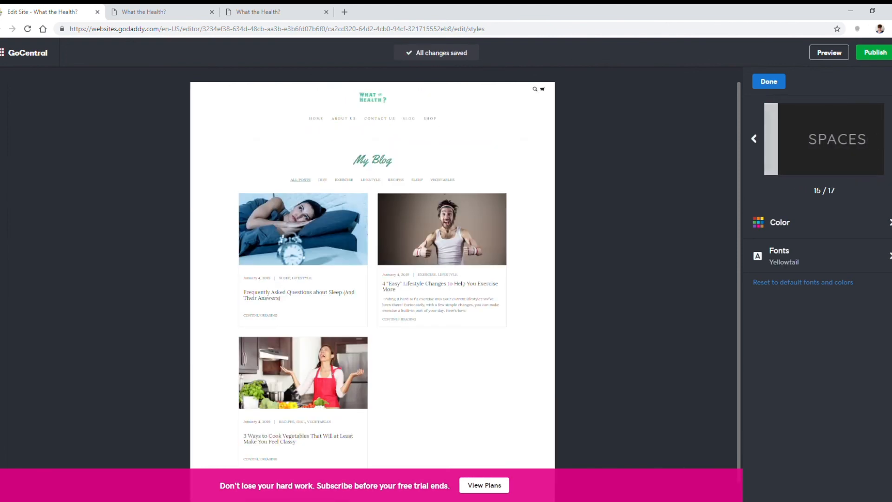
click(891, 139)
click(890, 139)
click(891, 139)
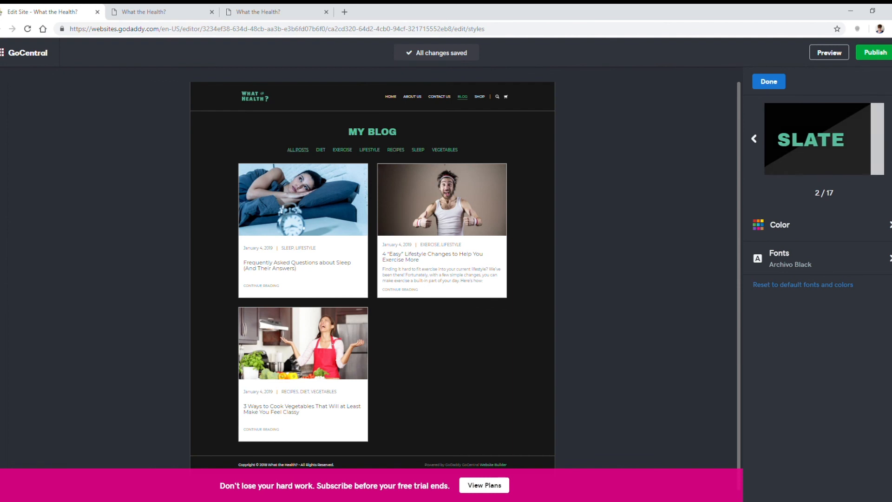
click(890, 139)
click(891, 139)
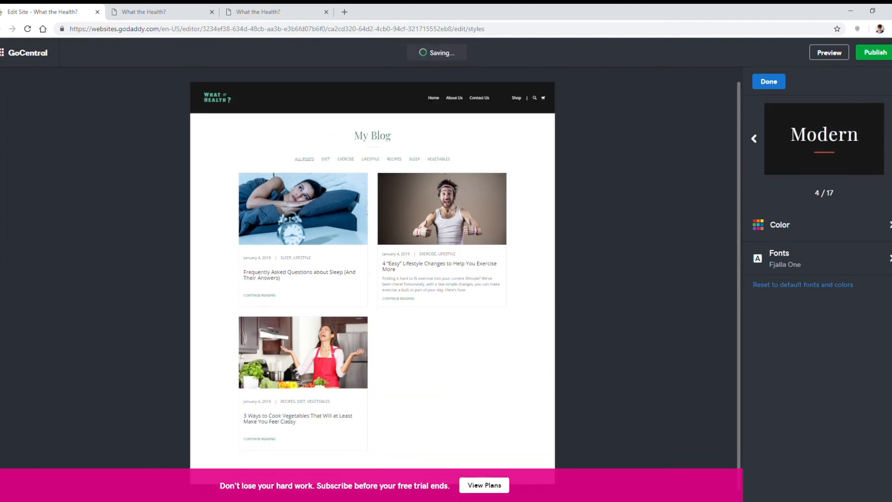
click(891, 139)
click(891, 139)
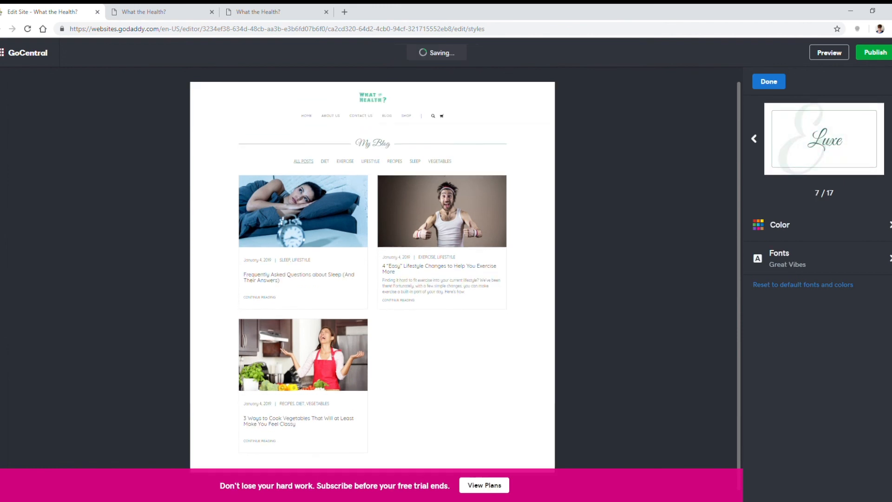
click(891, 139)
click(891, 139)
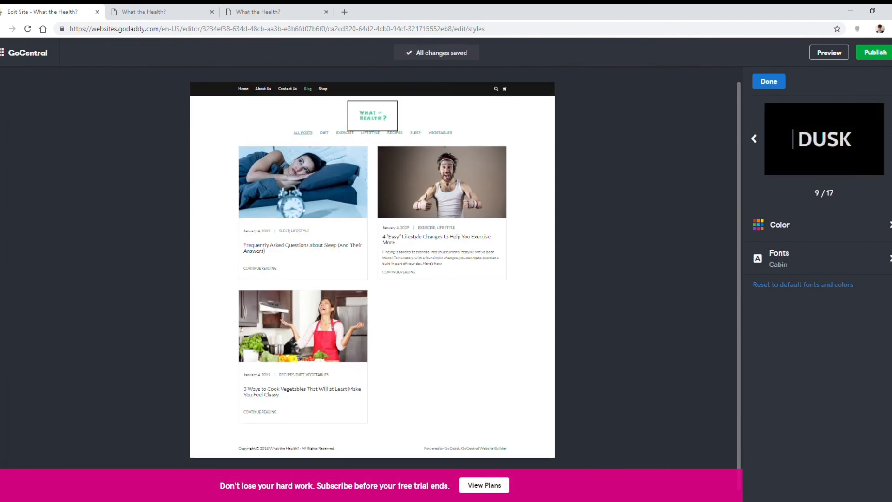
click(890, 139)
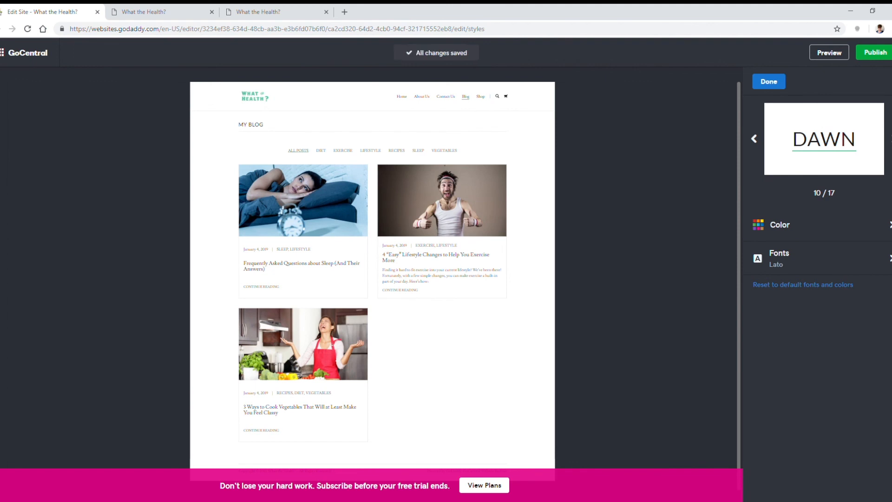
Step: Look over the theme's color and font options, keep the Lato font, and finish with the theme settings
click(829, 225)
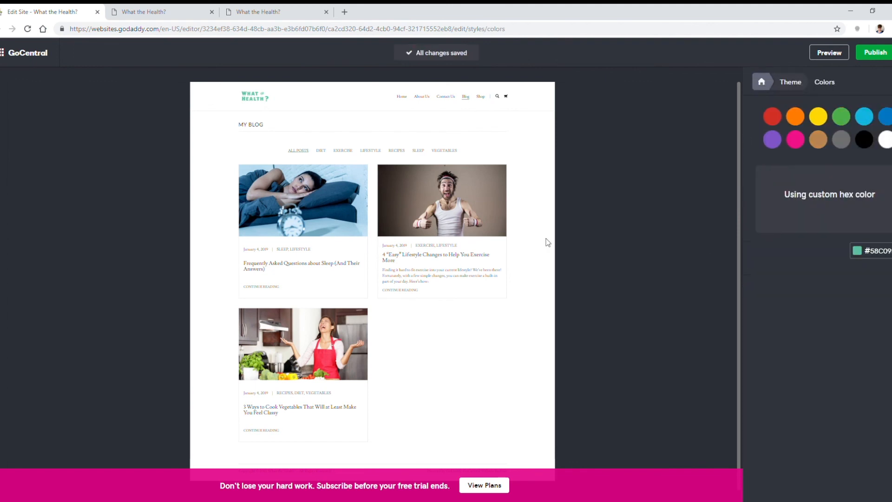
click(844, 251)
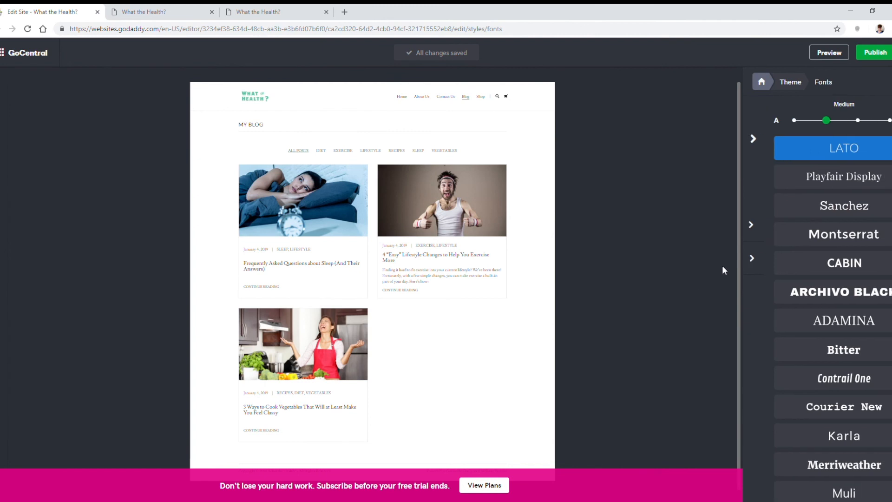
click(831, 207)
click(837, 234)
click(822, 148)
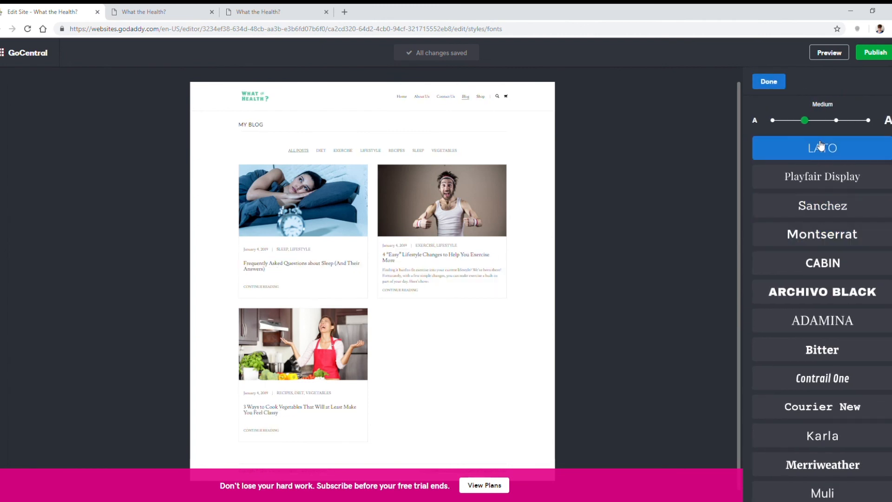
click(769, 82)
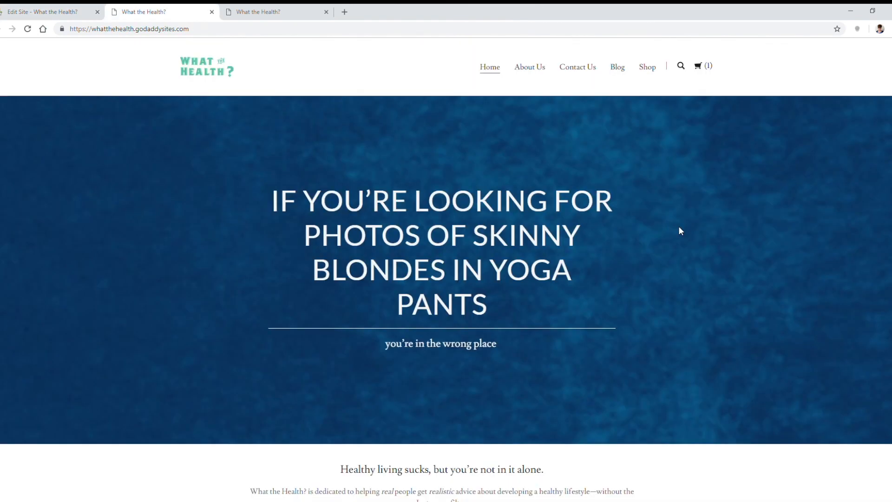
Step: Review the live home page from the hero banner down to the email signup and social links
scroll(750, 239, down, 9)
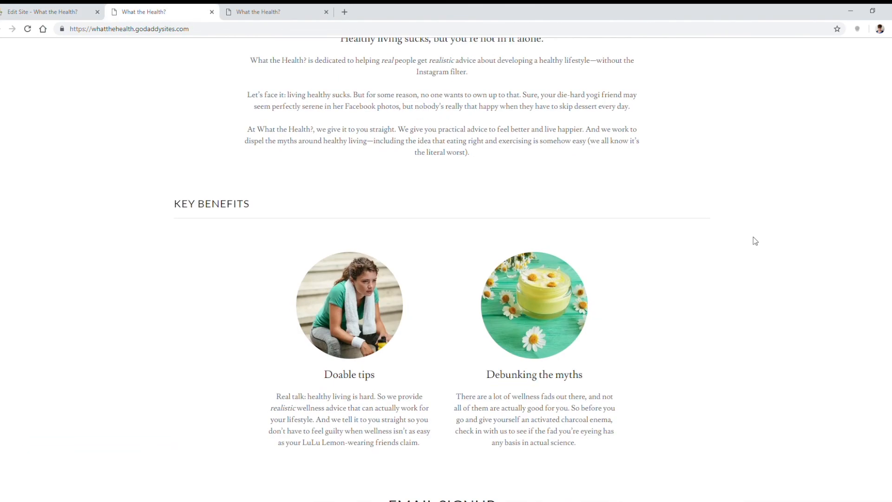
scroll(752, 255, down, 5)
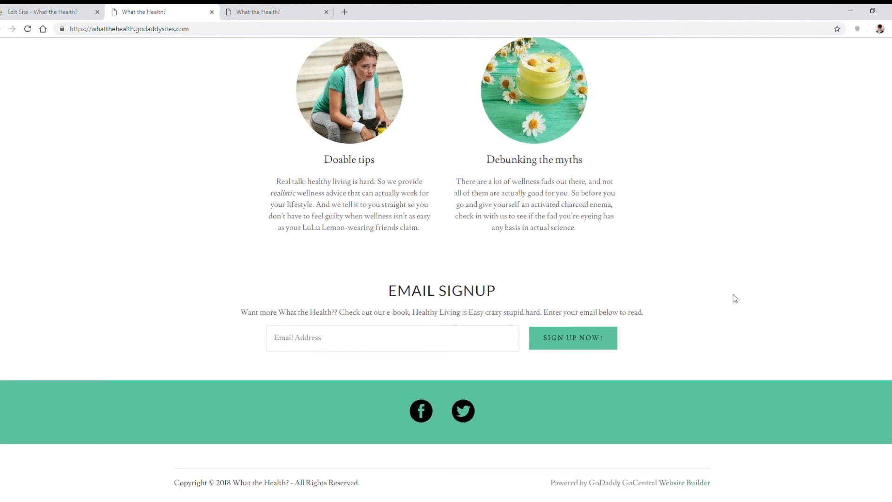
scroll(735, 298, up, 14)
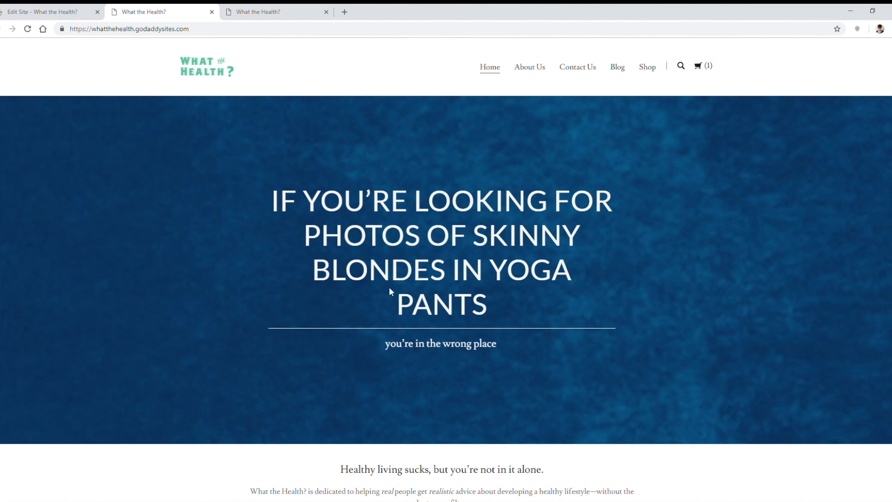
scroll(621, 298, down, 3)
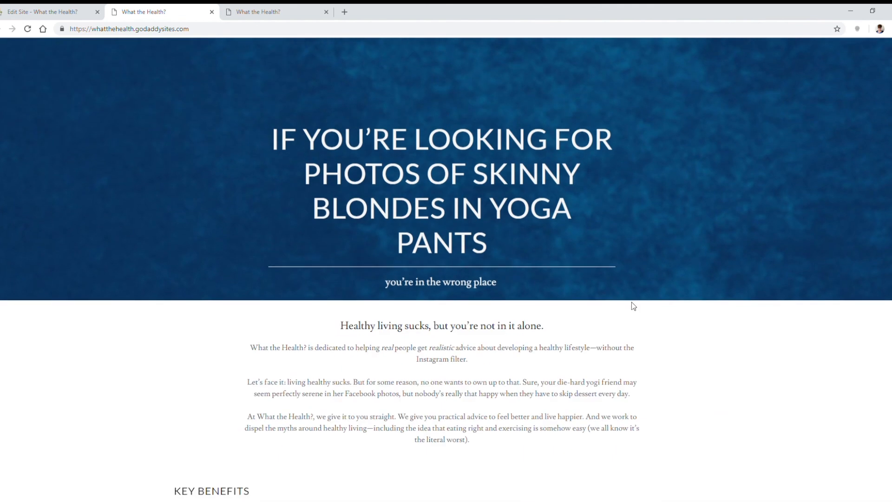
scroll(664, 312, up, 3)
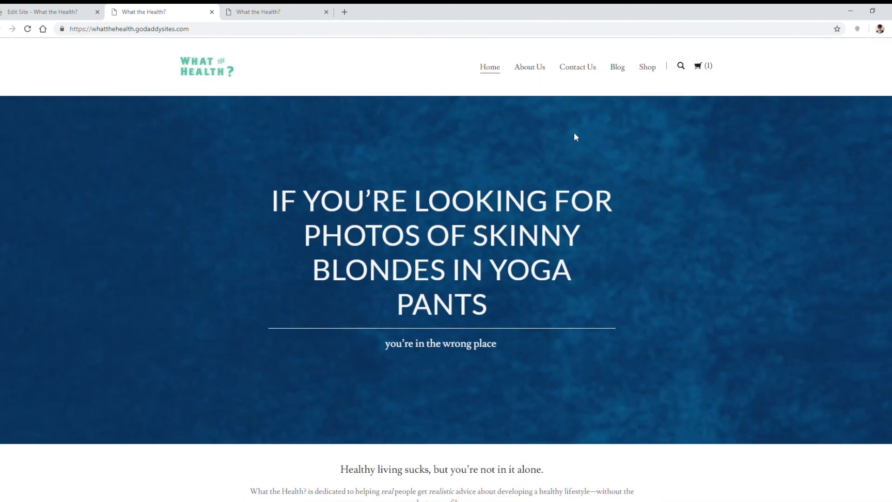
scroll(574, 133, down, 3)
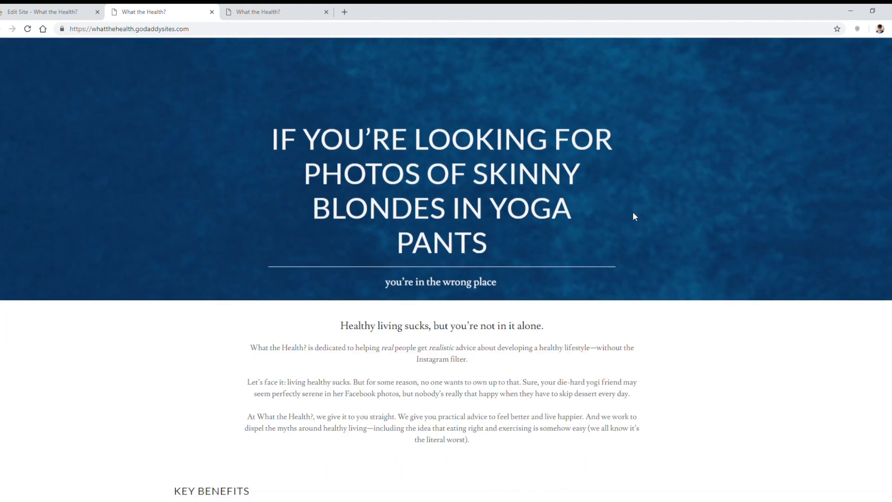